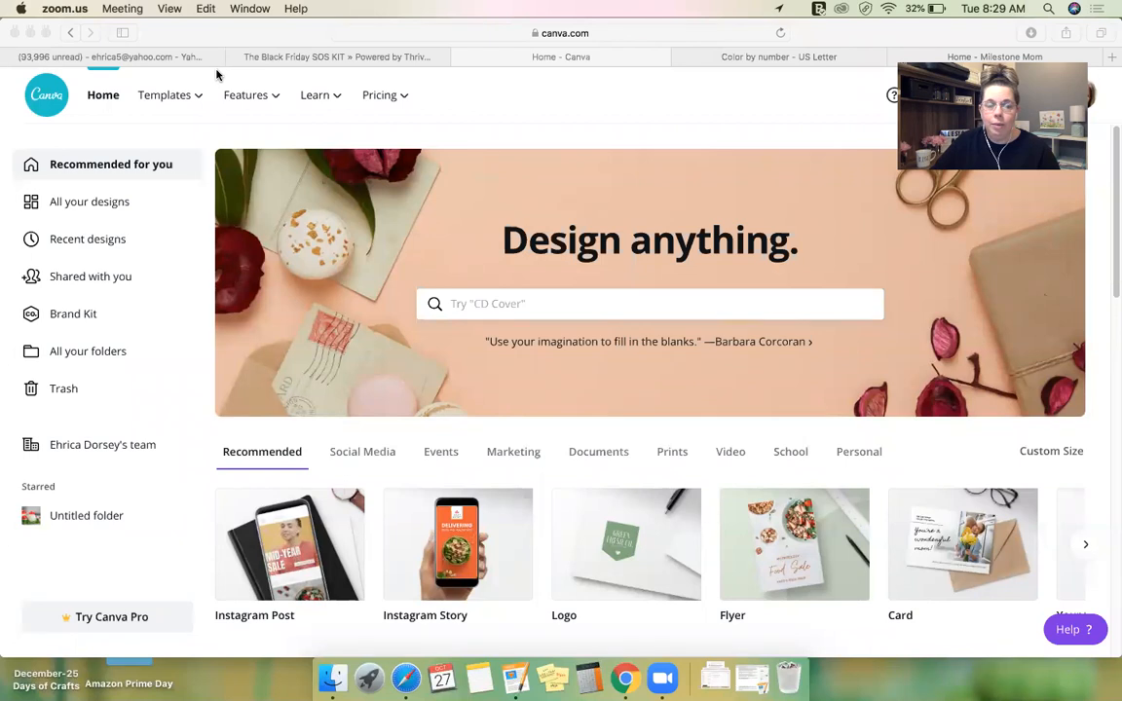
# - Browse the recommended design types on the home page
pyautogui.moveTo(164, 94)
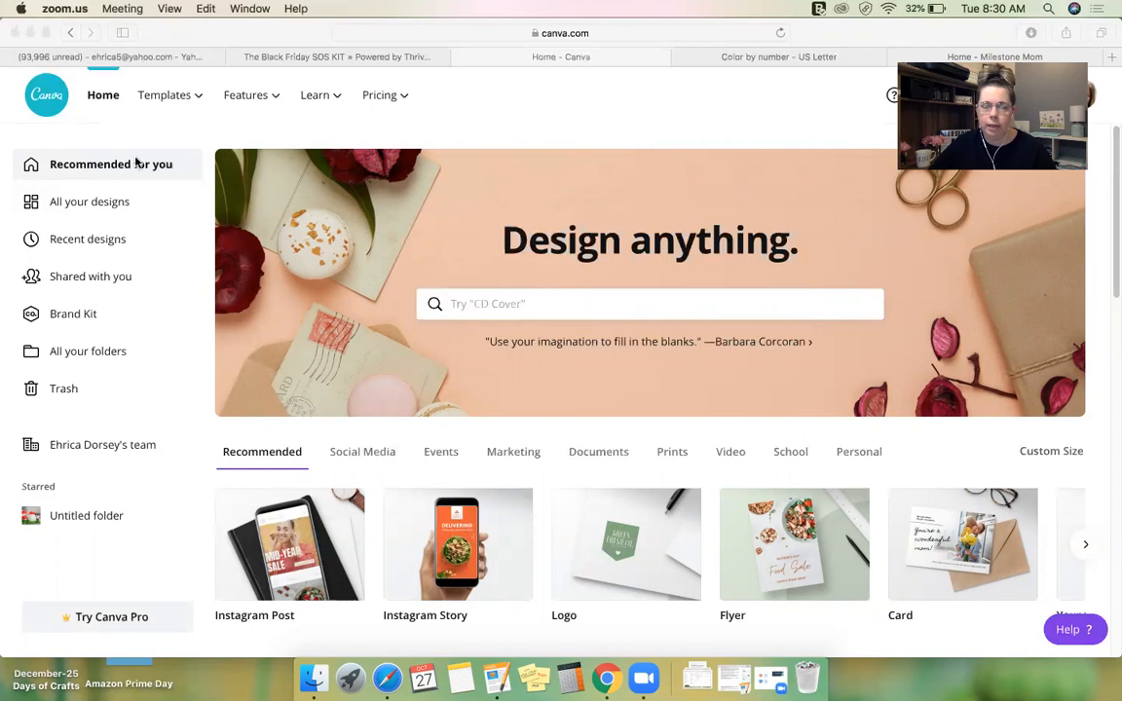
pyautogui.click(70, 167)
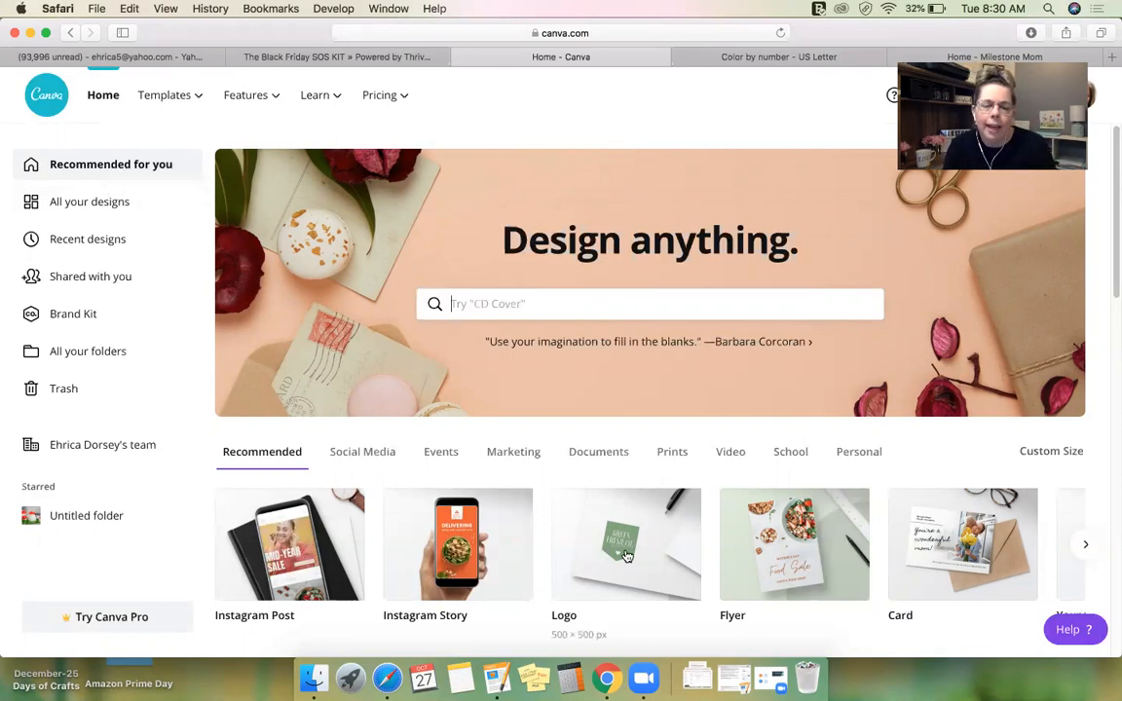
pyautogui.hscroll(10, 629, 555)
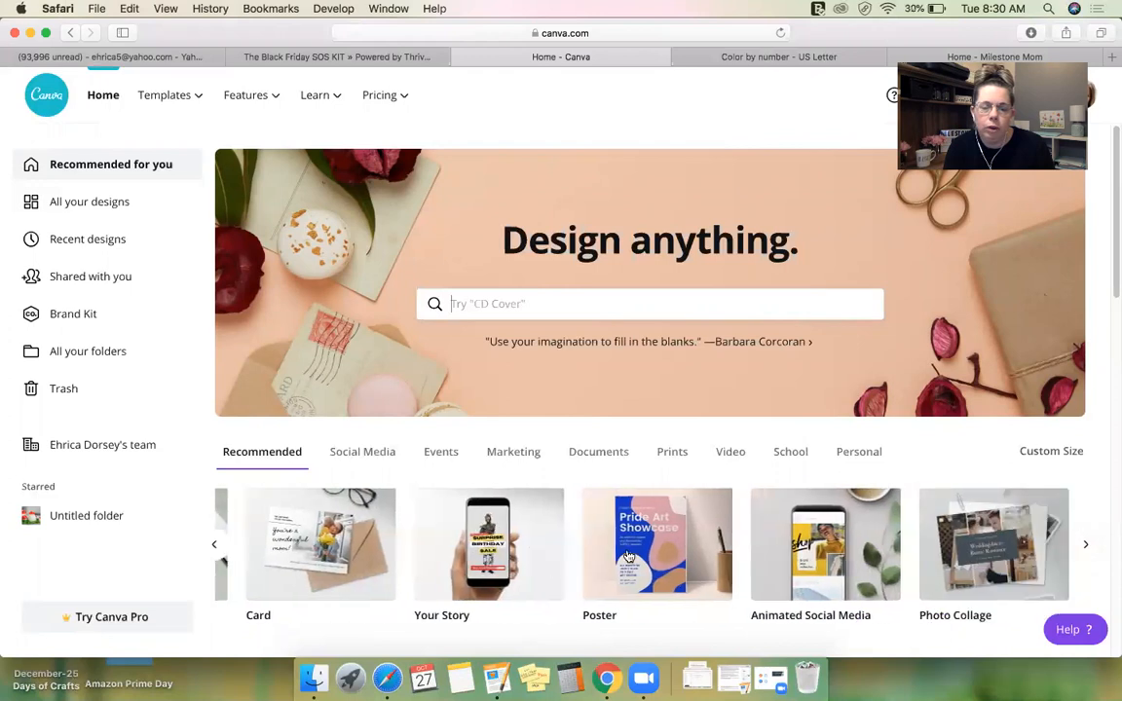
pyautogui.hscroll(5, 628, 555)
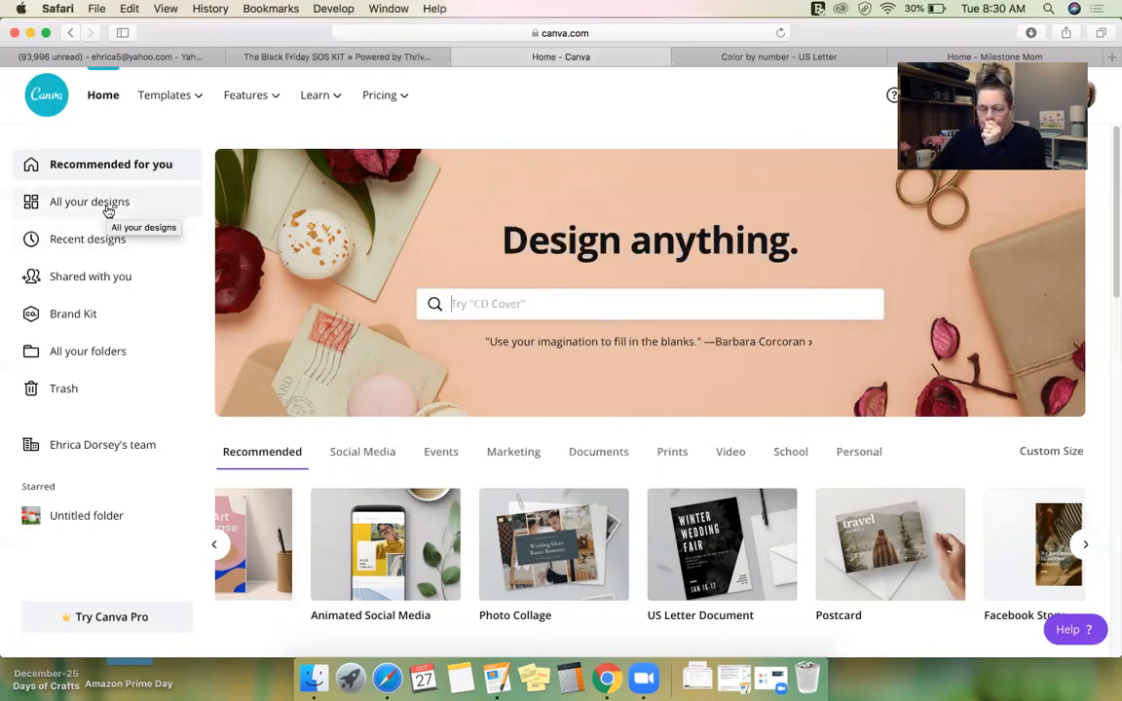
# - Look through all existing designs and open the "Color by number" worksheet for editing
pyautogui.click(109, 204)
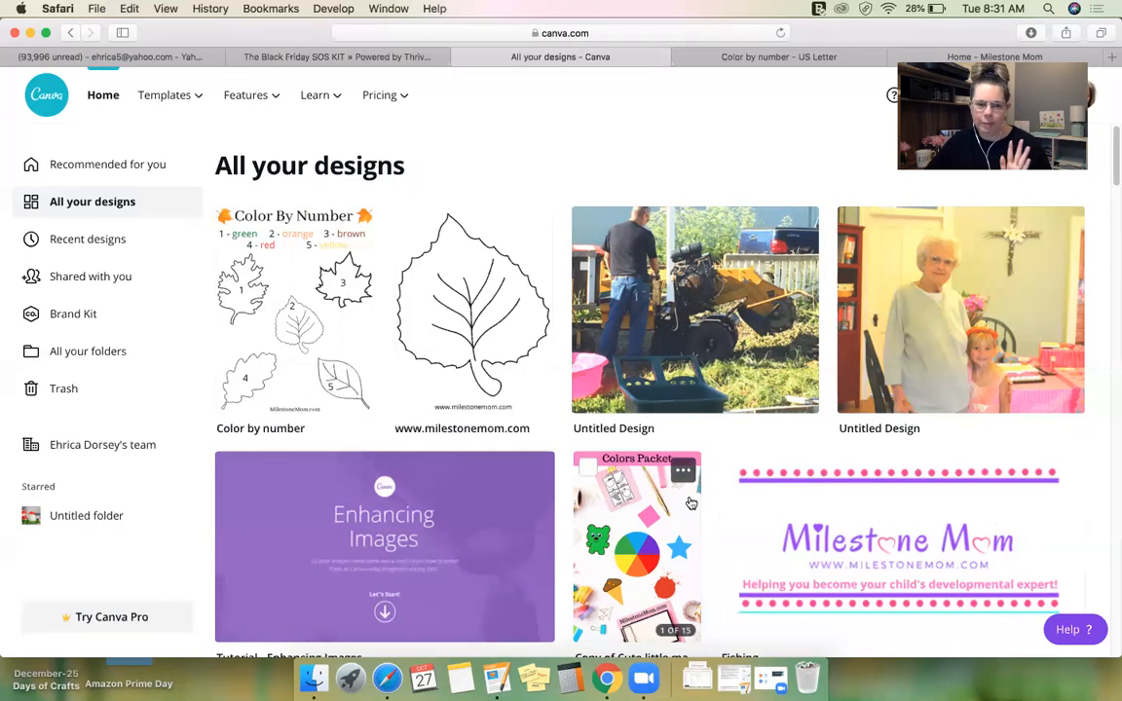
pyautogui.scroll(-5, 690, 502)
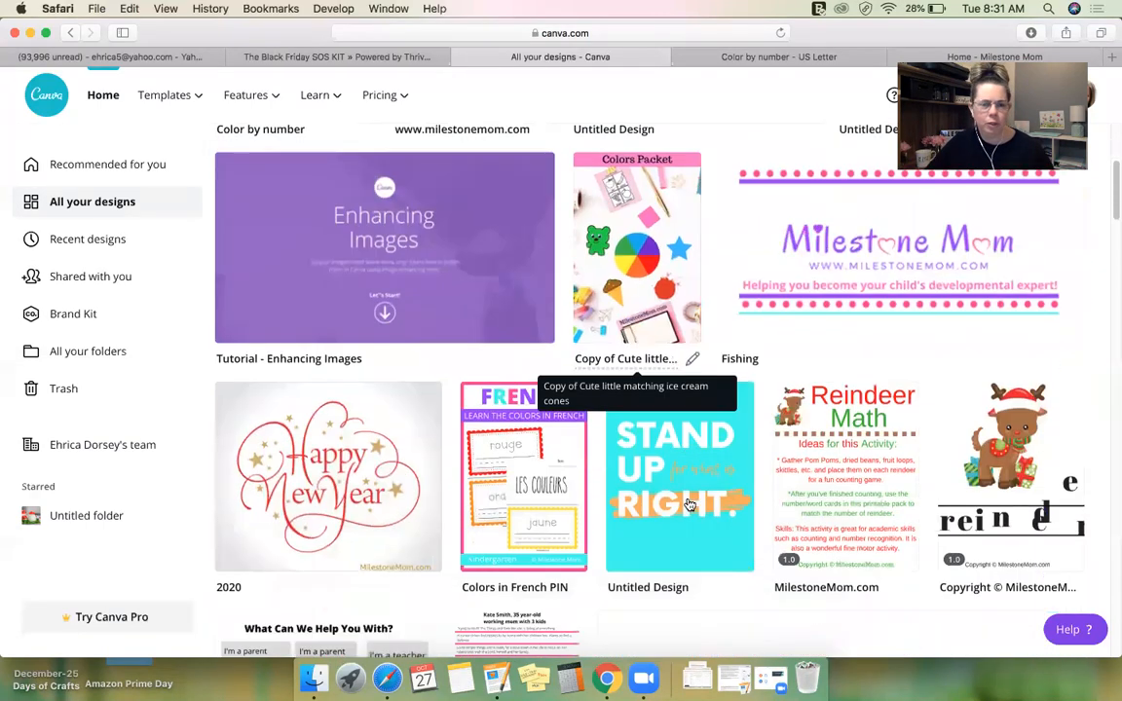
pyautogui.scroll(-2, 689, 503)
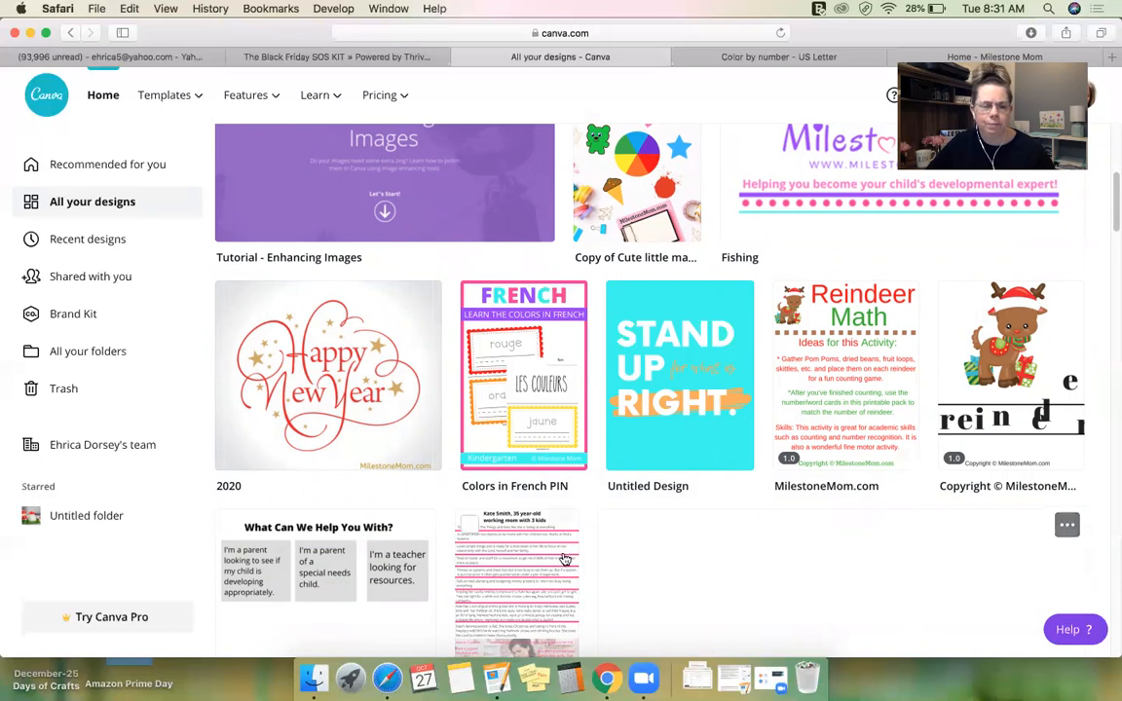
pyautogui.scroll(7, 642, 542)
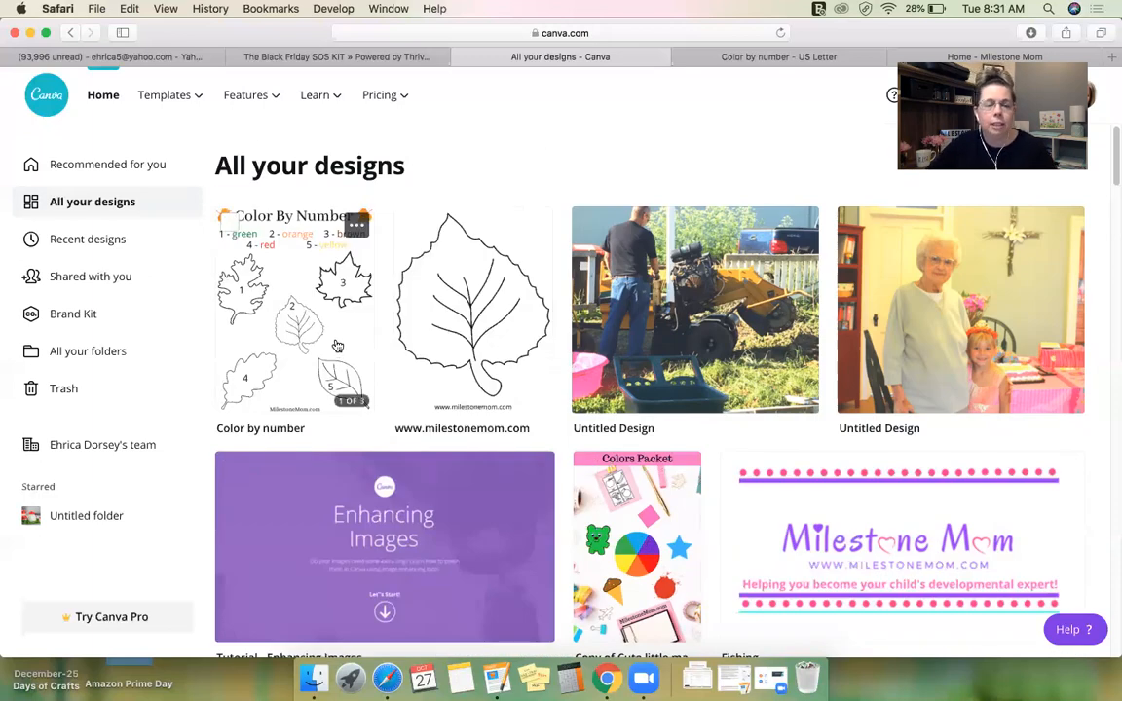
pyautogui.click(297, 312)
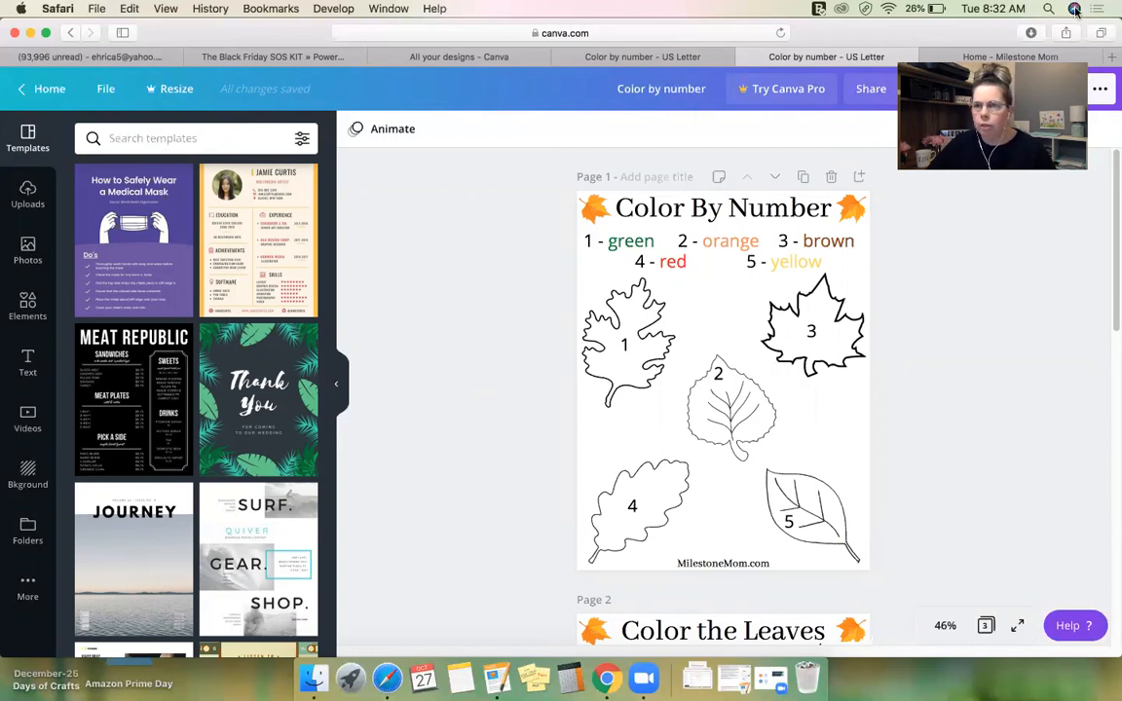
# - Switch to the Milestone Mom website and examine the freebie offer on its home page
pyautogui.click(1105, 57)
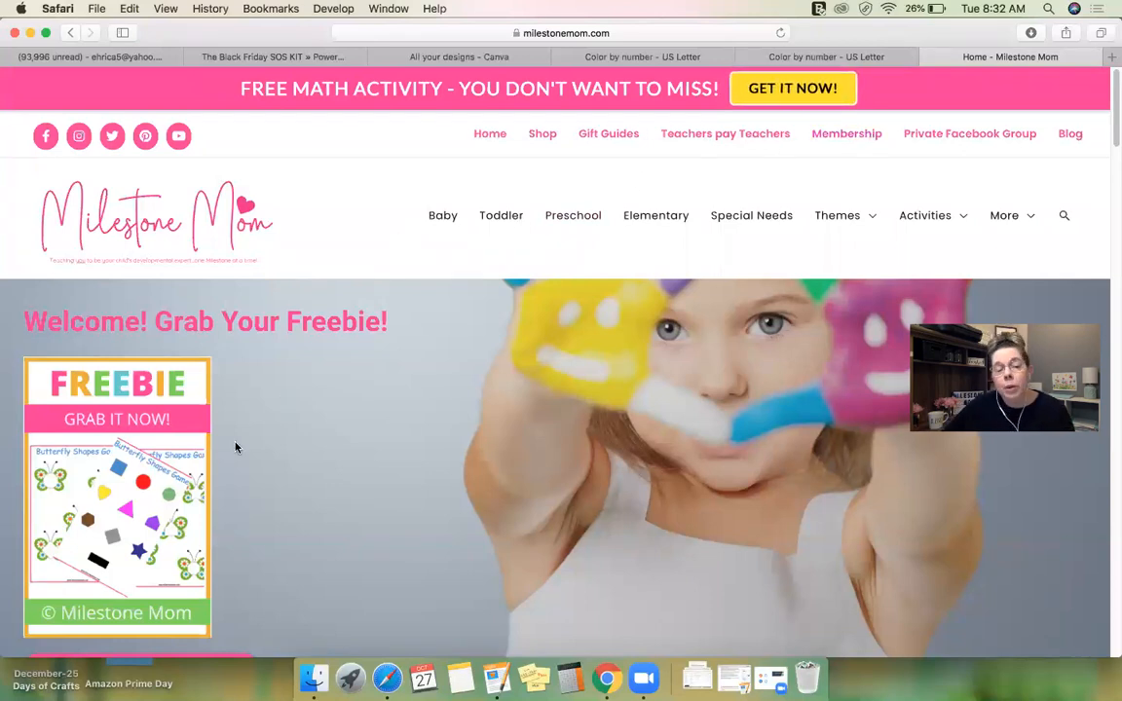
pyautogui.scroll(-1, 228, 453)
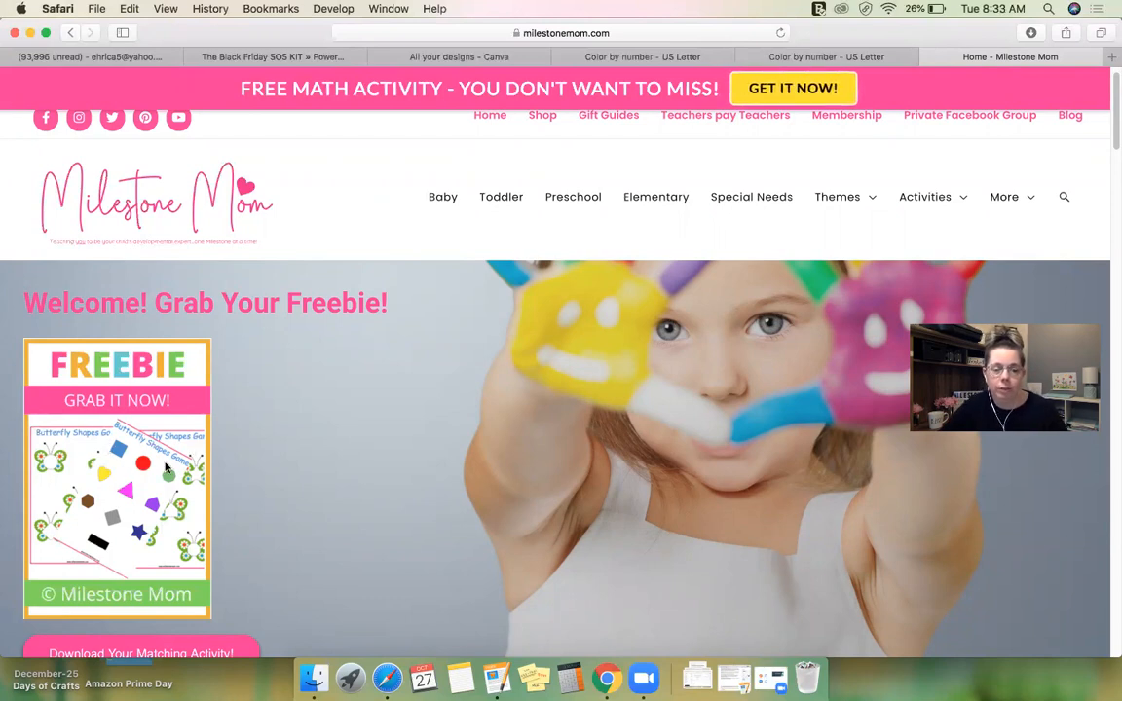
pyautogui.scroll(-1, 166, 468)
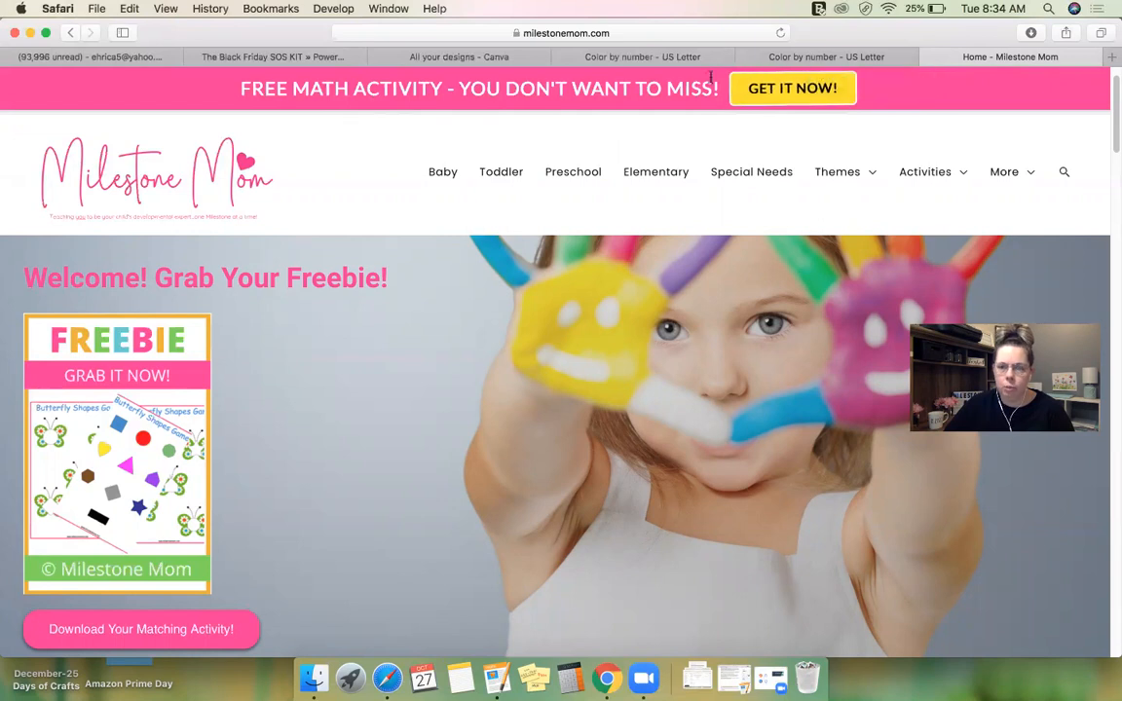
# - Return to the "Color by number" design and review its worksheet pages from first to last
pyautogui.click(801, 60)
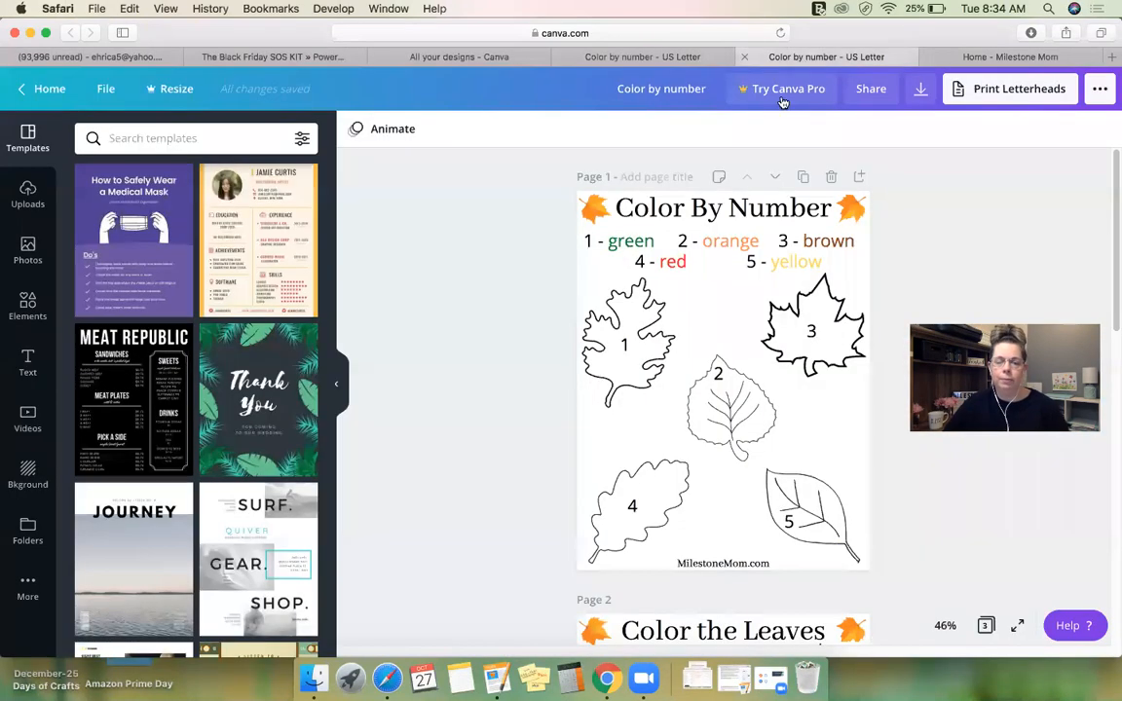
pyautogui.click(642, 497)
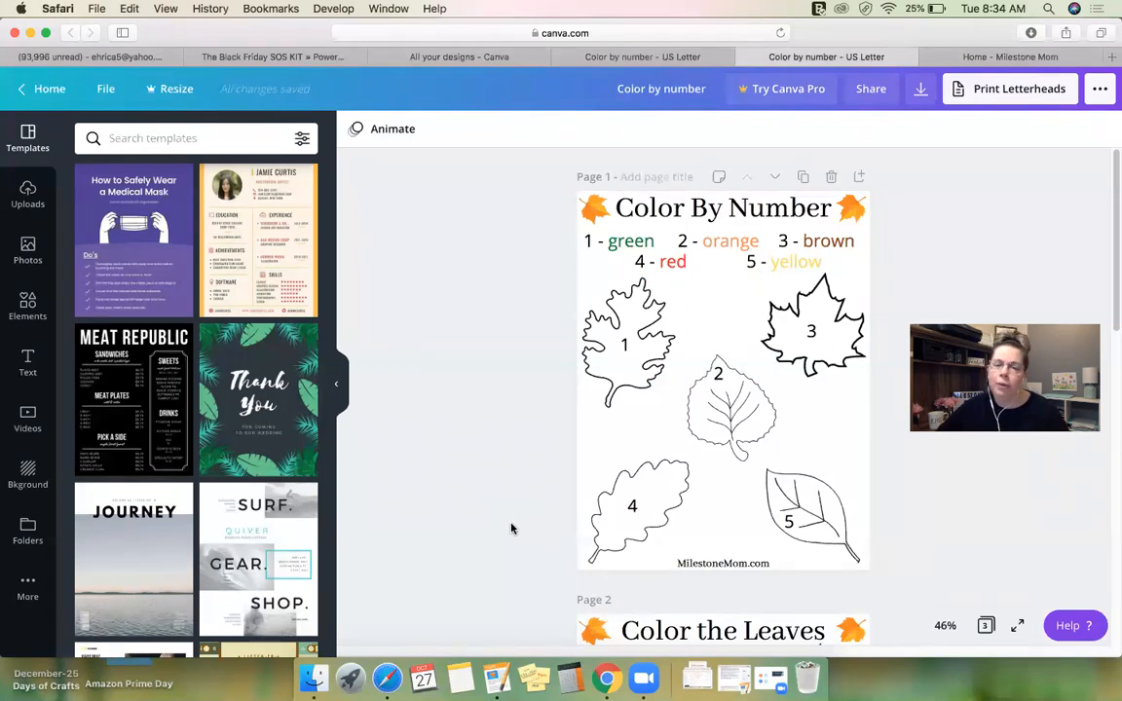
pyautogui.scroll(-10, 511, 528)
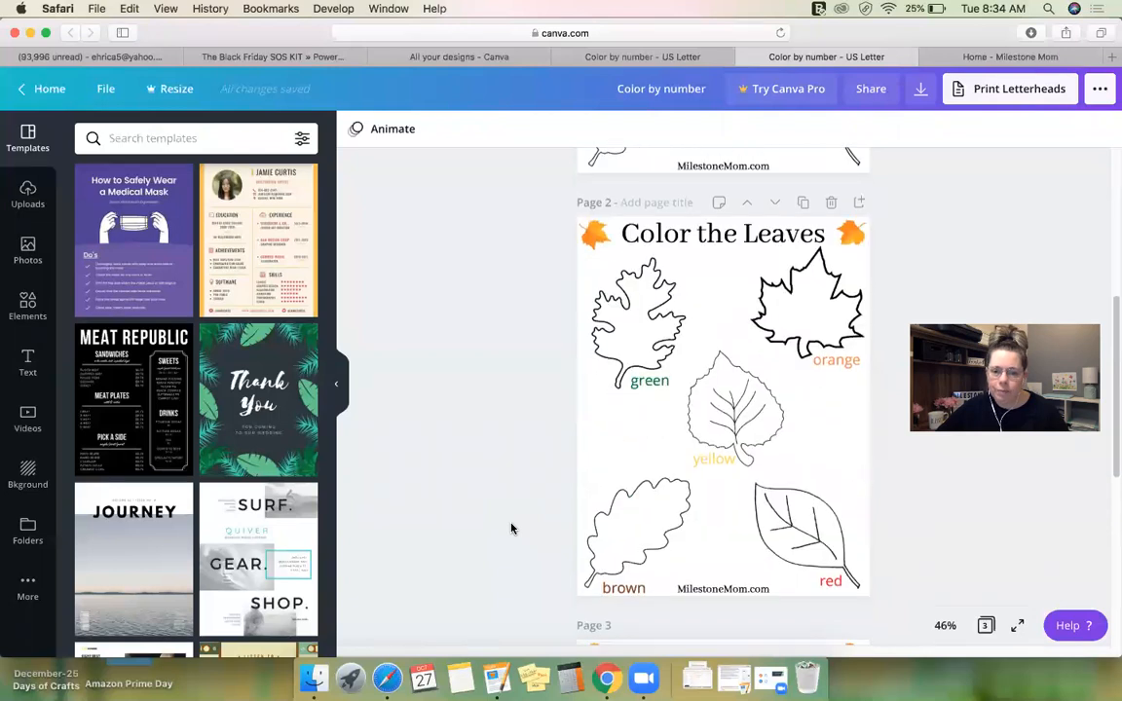
pyautogui.scroll(-2, 511, 529)
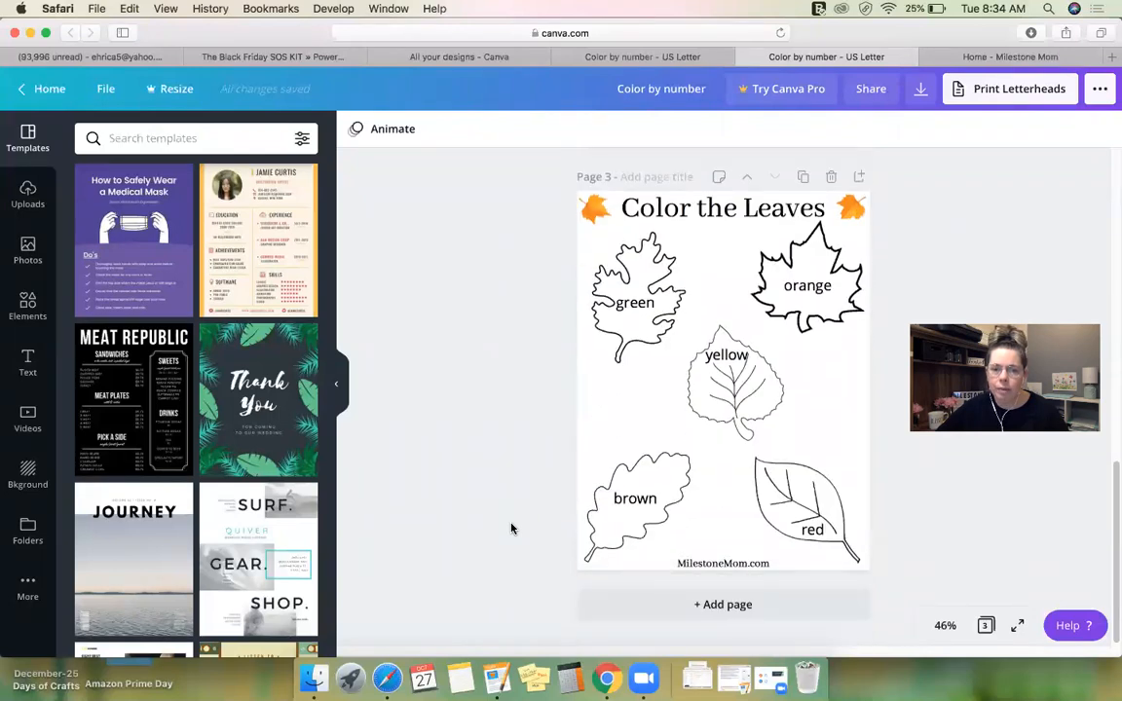
pyautogui.scroll(10, 511, 529)
pyautogui.scroll(8, 511, 529)
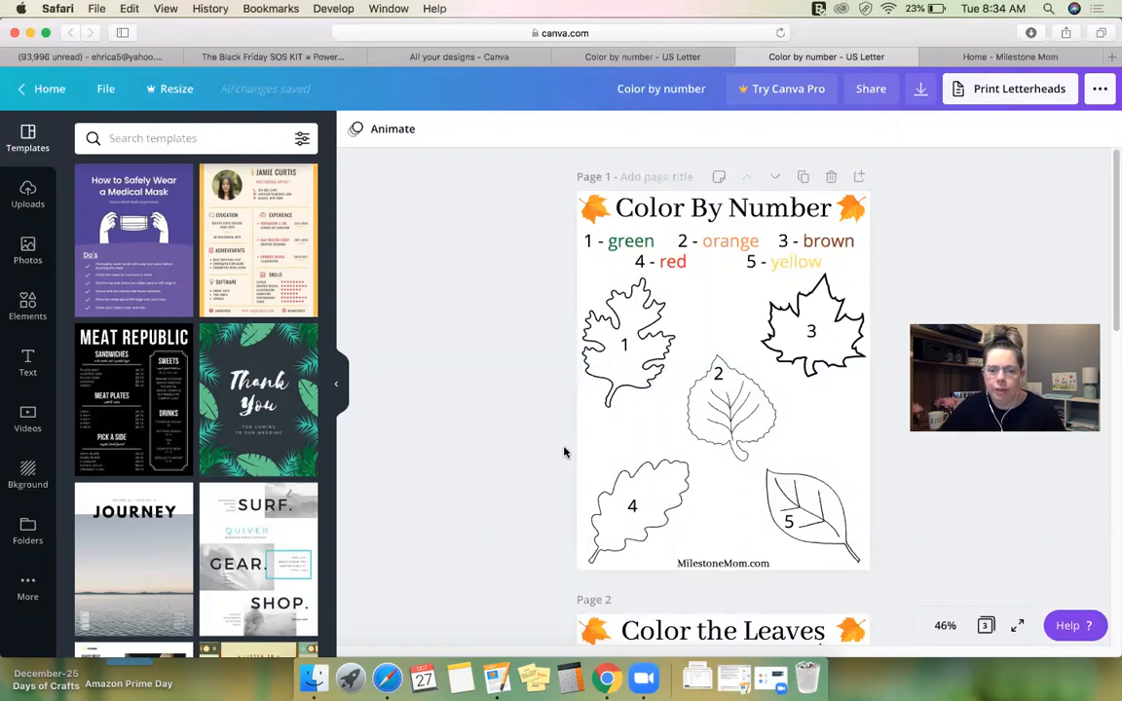
# - Add a blank page after page 3 and compare it with the finished leaf worksheet
pyautogui.scroll(-10, 564, 452)
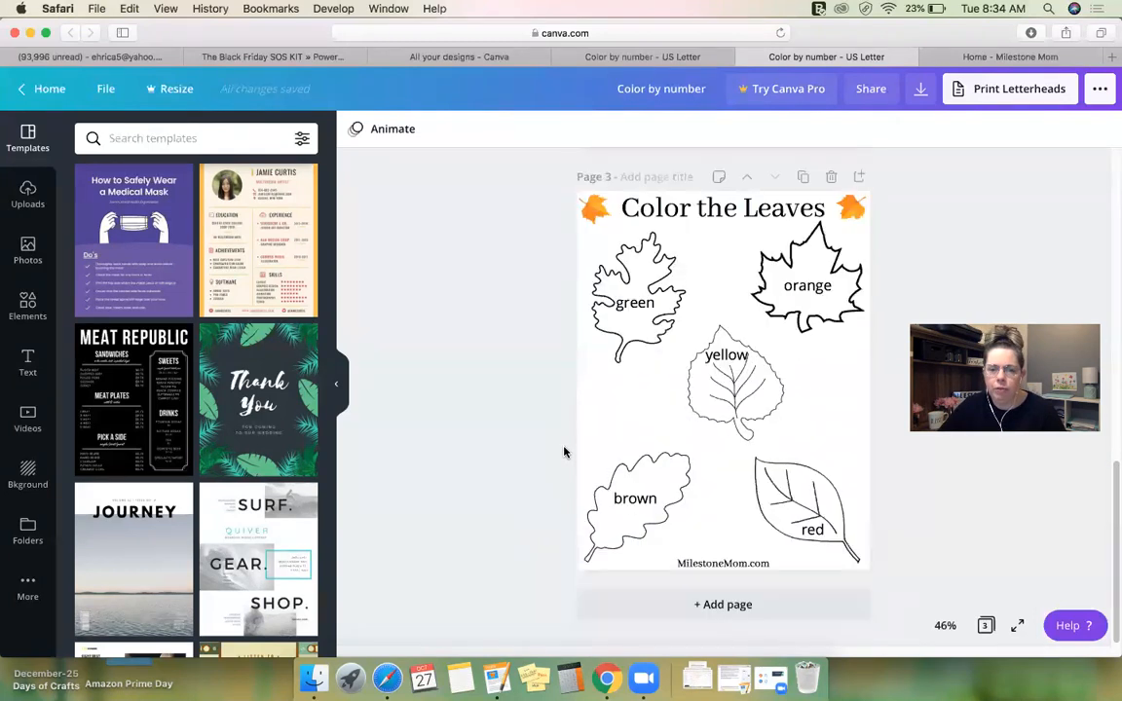
pyautogui.click(719, 606)
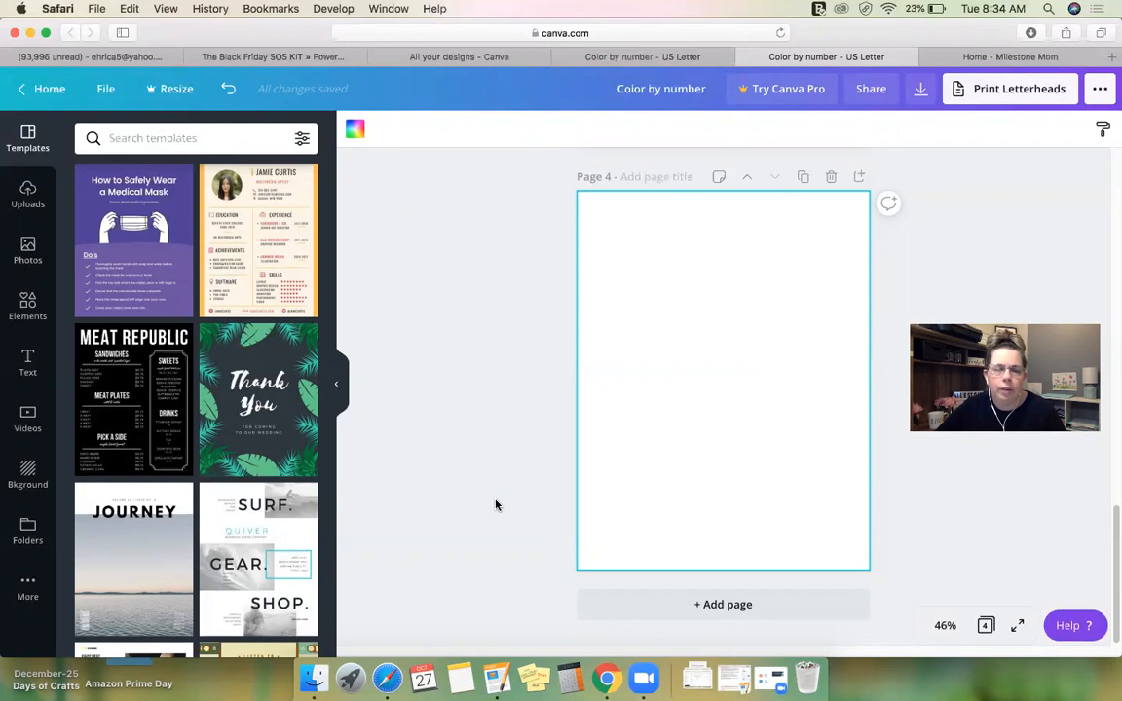
pyautogui.scroll(5, 496, 505)
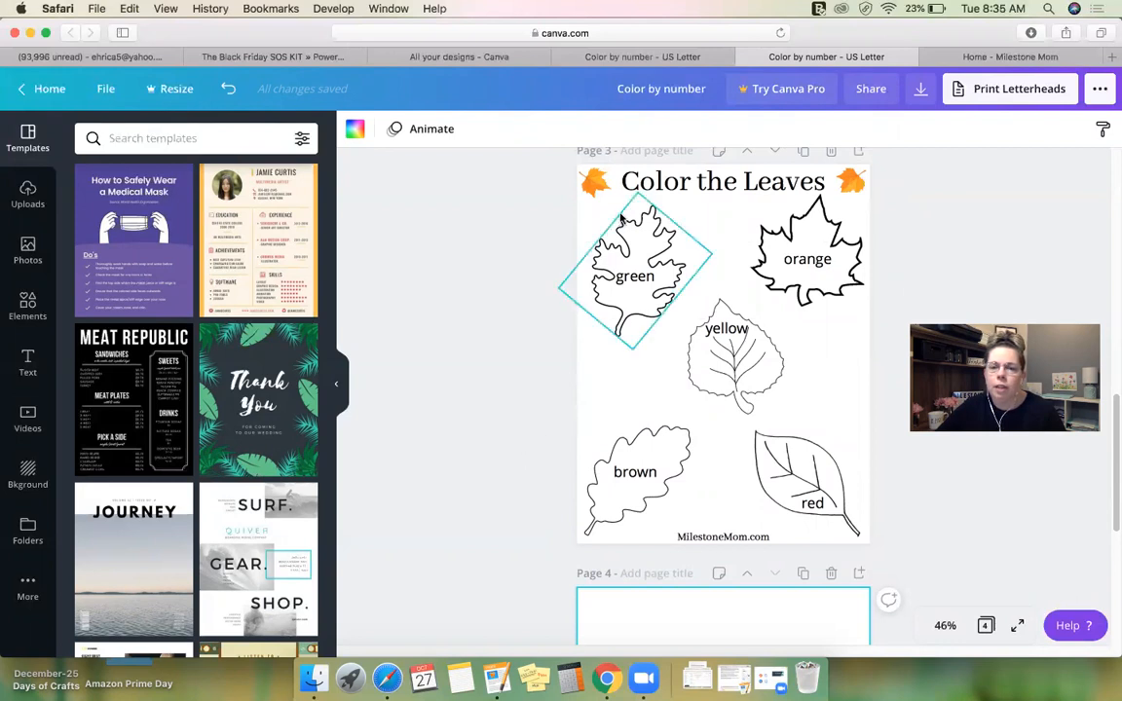
pyautogui.scroll(-5, 492, 443)
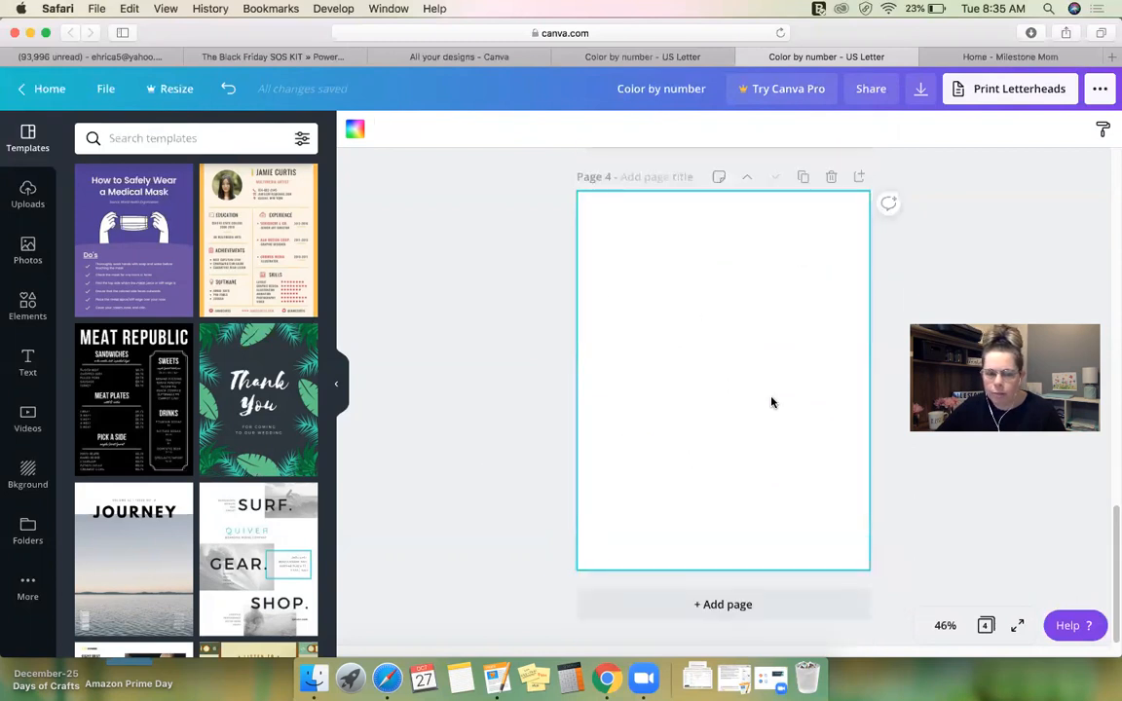
# - Add a heading, a subheading and a little bit of body text to page 4
pyautogui.click(29, 363)
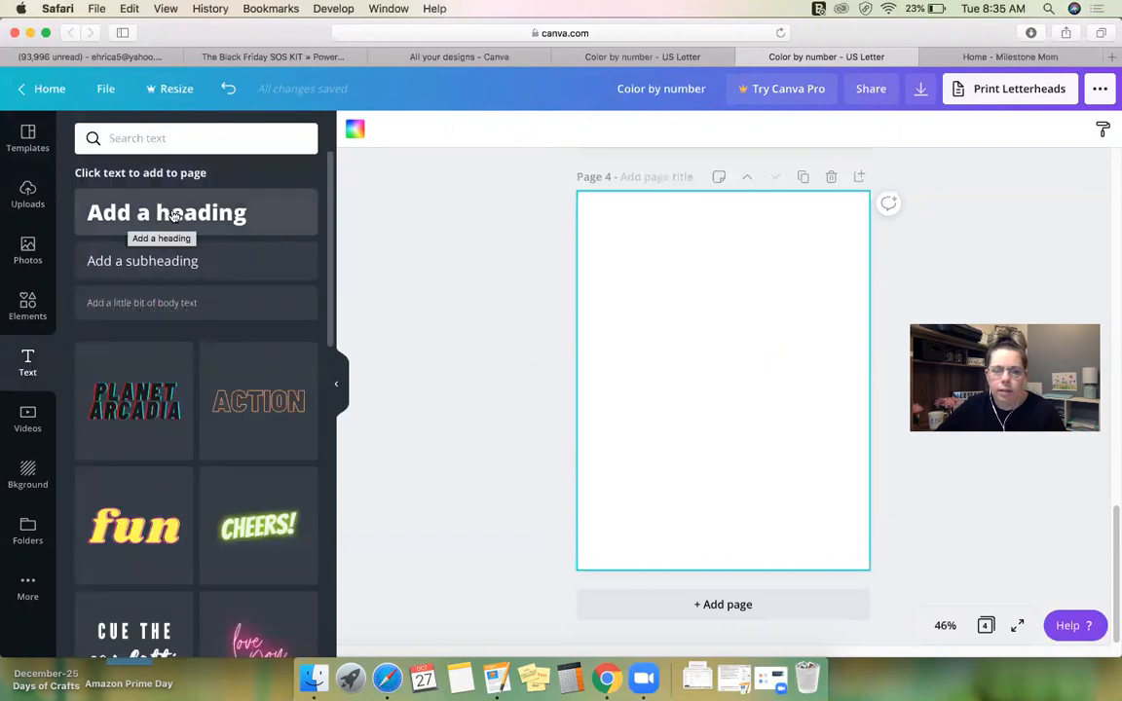
pyautogui.click(175, 214)
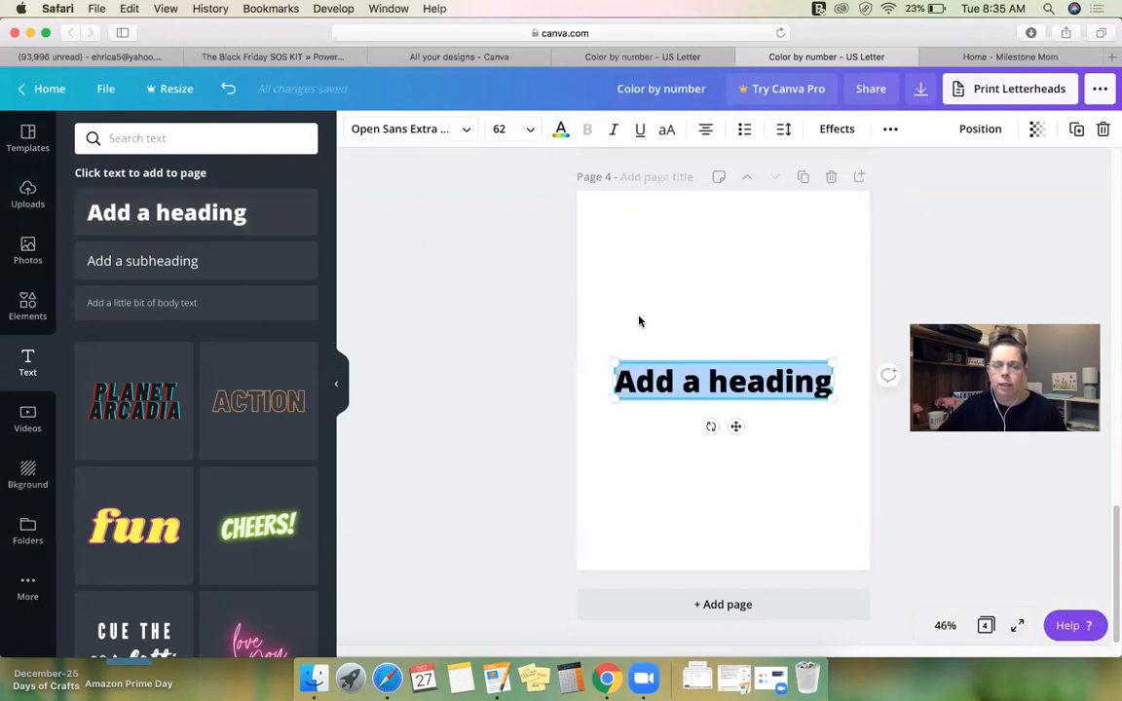
pyautogui.click(250, 280)
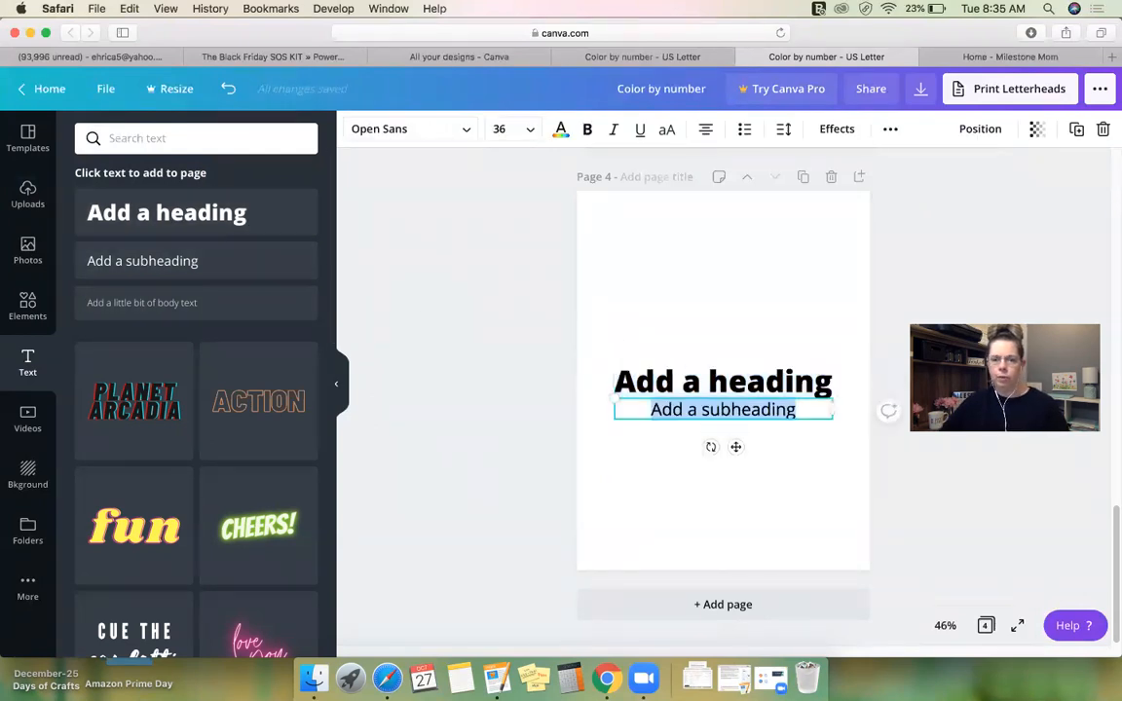
pyautogui.doubleClick(714, 410)
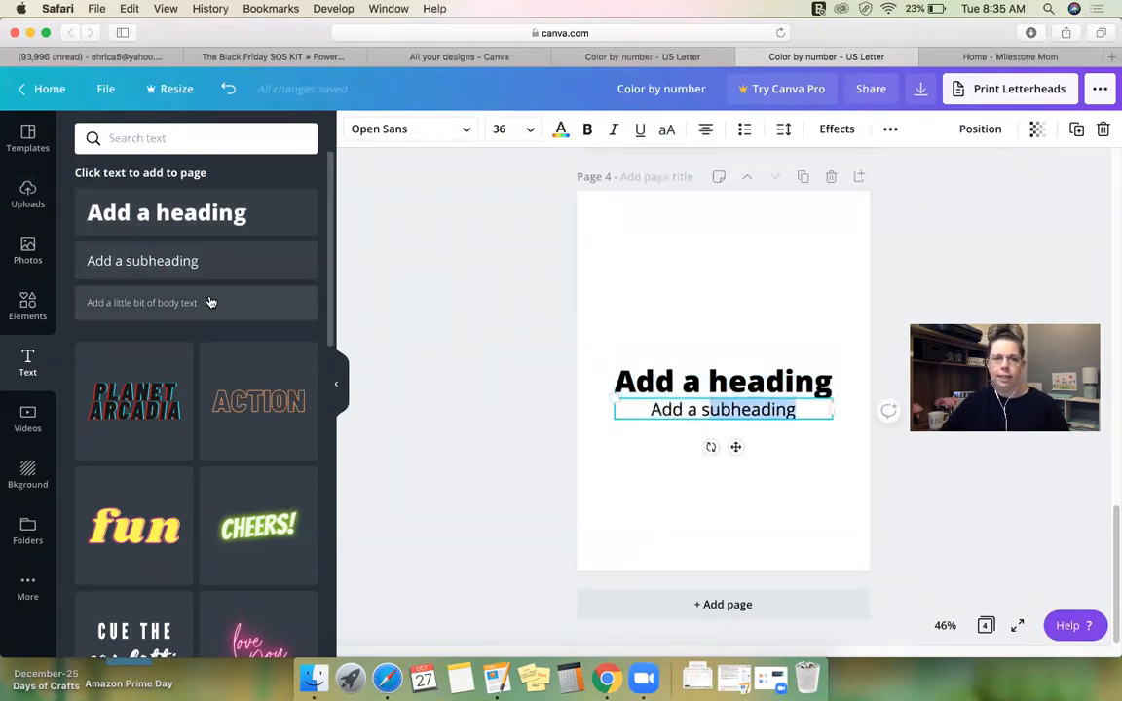
pyautogui.click(275, 306)
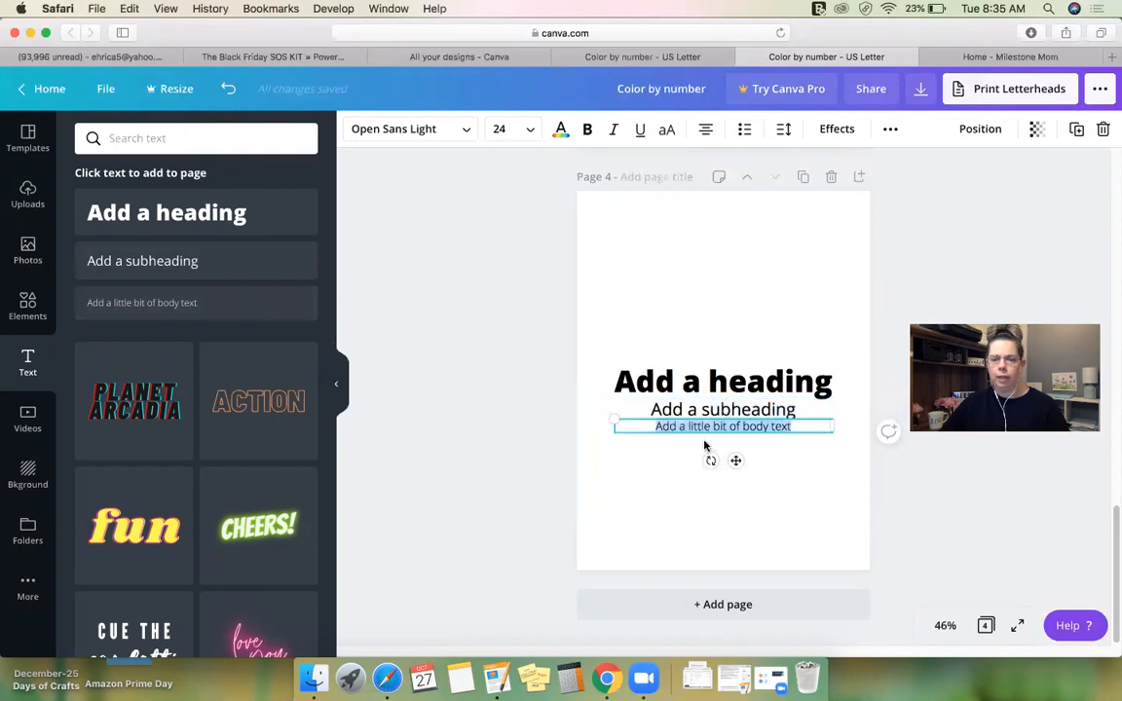
# - Replace the body text on page 4 with "MilestoneMom.com"
pyautogui.click(786, 434)
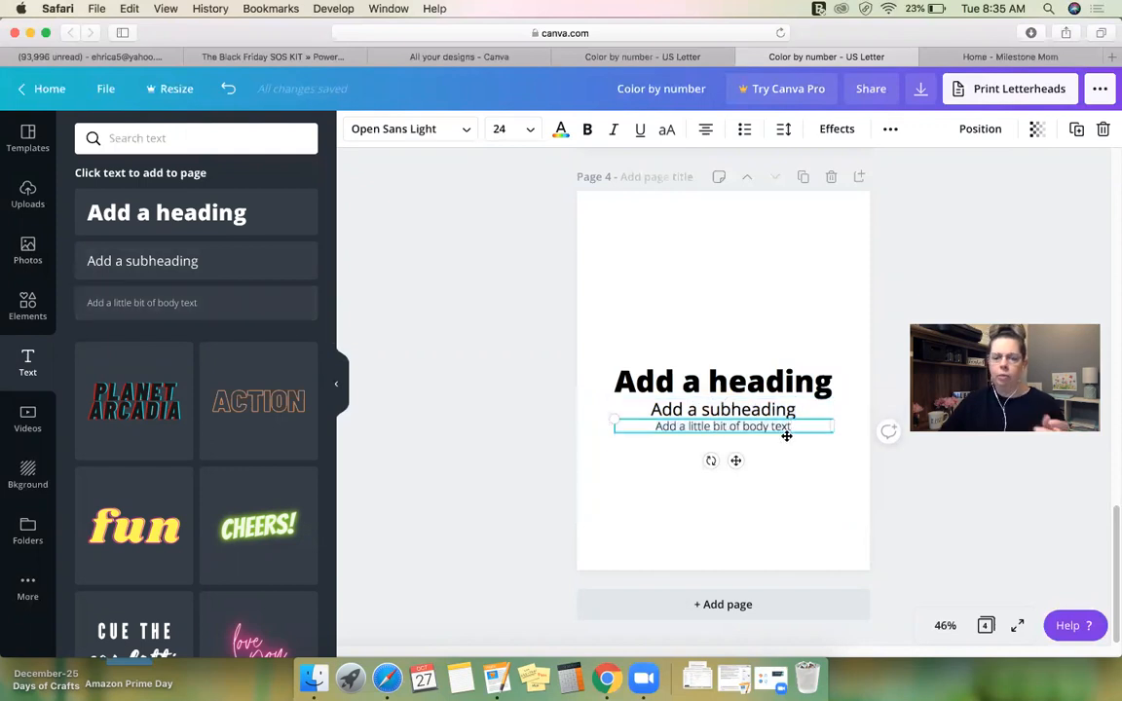
pyautogui.press('BackSpace')
pyautogui.press('BackSpace')
pyautogui.press('BackSpace')
pyautogui.press('BackSpace')
pyautogui.press('BackSpace')
pyautogui.press('BackSpace')
pyautogui.press('BackSpace')
pyautogui.press('BackSpace')
pyautogui.press('BackSpace')
pyautogui.press('BackSpace')
pyautogui.press('BackSpace')
pyautogui.press('BackSpace')
pyautogui.press('BackSpace')
pyautogui.press('BackSpace')
pyautogui.press('BackSpace')
pyautogui.press('BackSpace')
pyautogui.press('BackSpace')
pyautogui.press('BackSpace')
pyautogui.press('BackSpace')
pyautogui.press('BackSpace')
pyautogui.press('BackSpace')
pyautogui.press('BackSpace')
pyautogui.press('BackSpace')
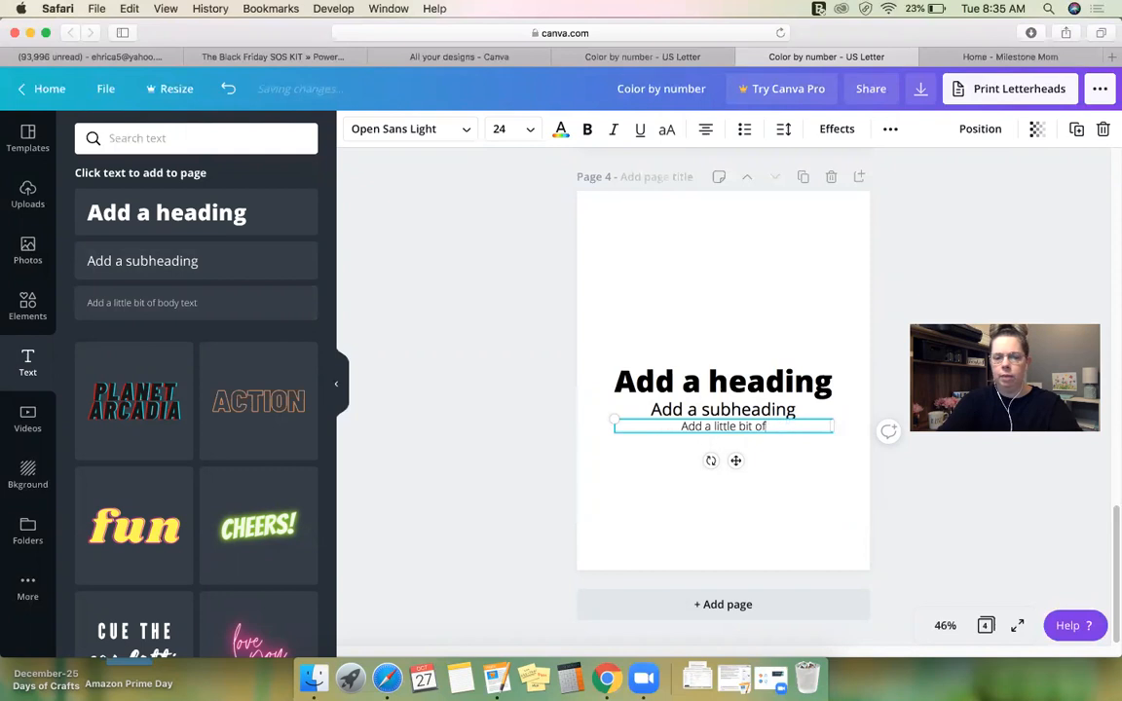
pyautogui.press('BackSpace')
pyautogui.press('BackSpace')
pyautogui.press('BackSpace')
pyautogui.press('BackSpace')
pyautogui.press('BackSpace')
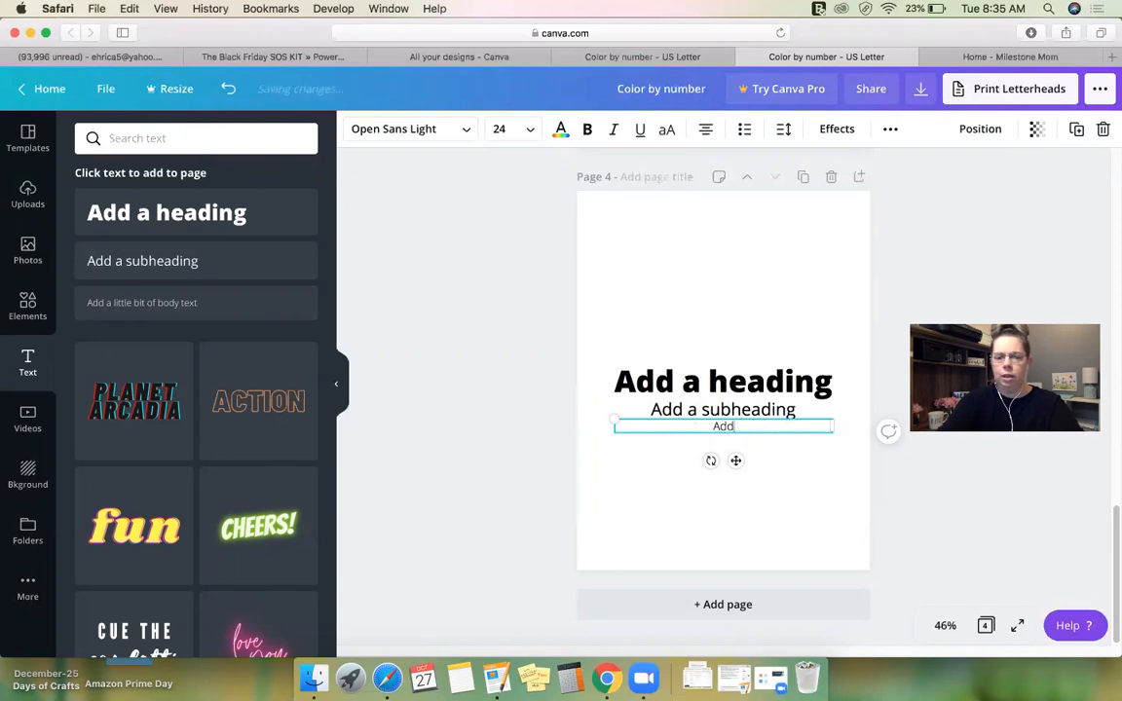
pyautogui.write('Milest')
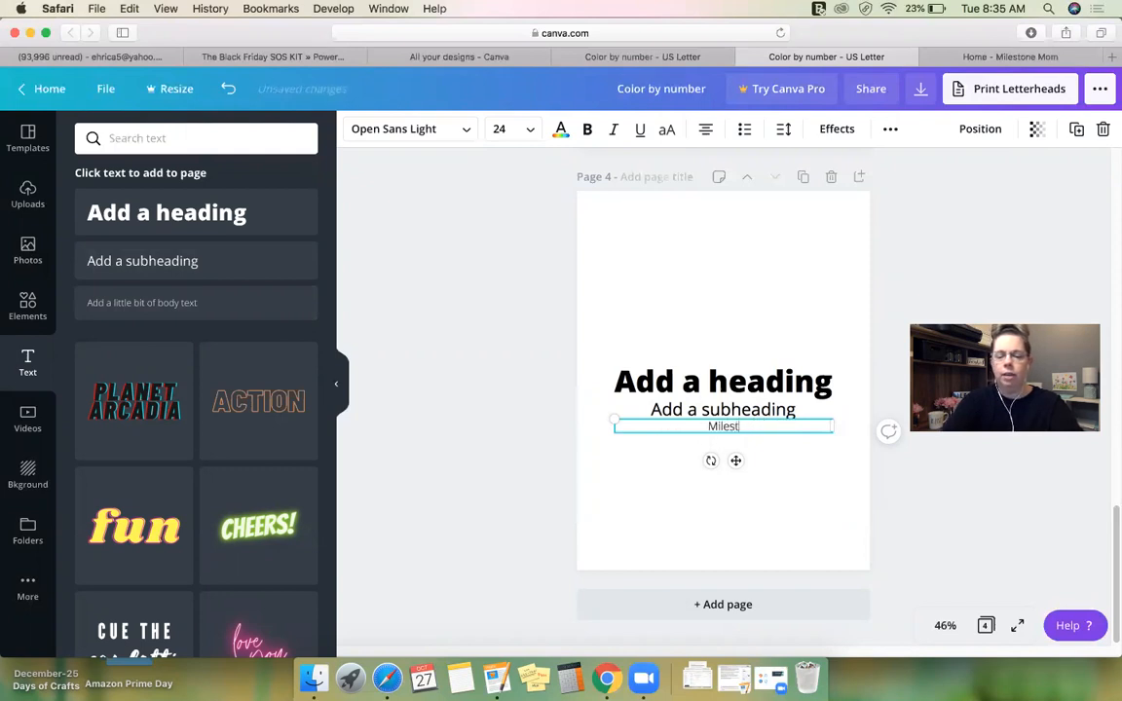
pyautogui.write('oneMom.com')
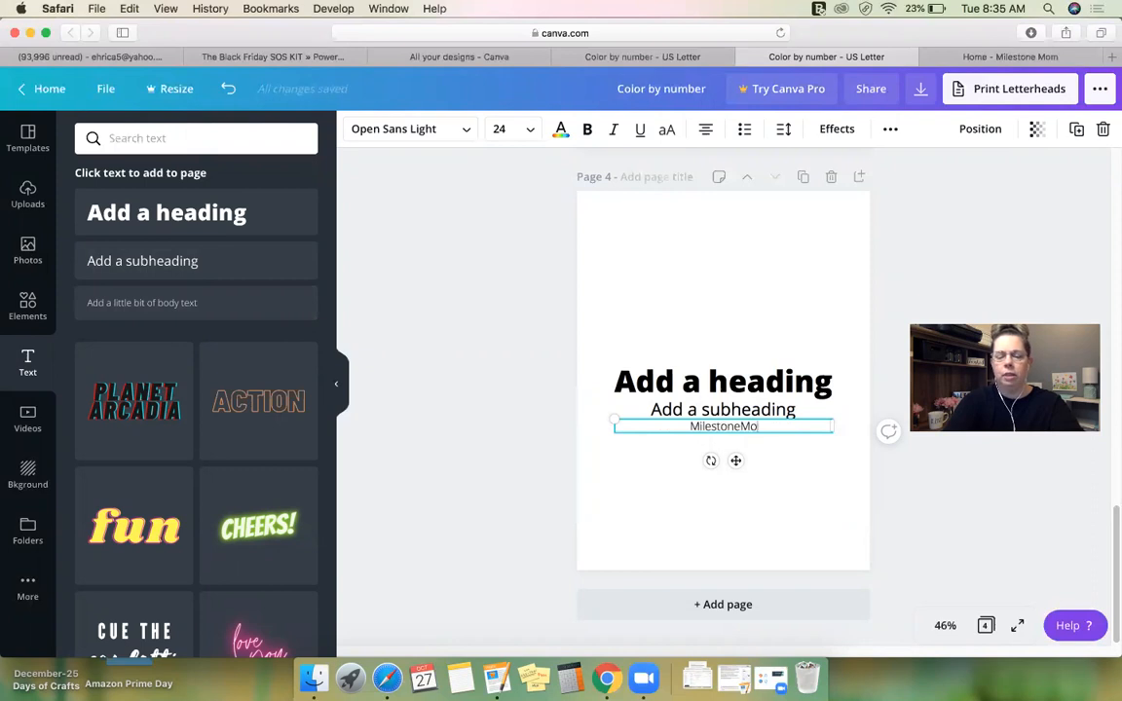
pyautogui.click(781, 446)
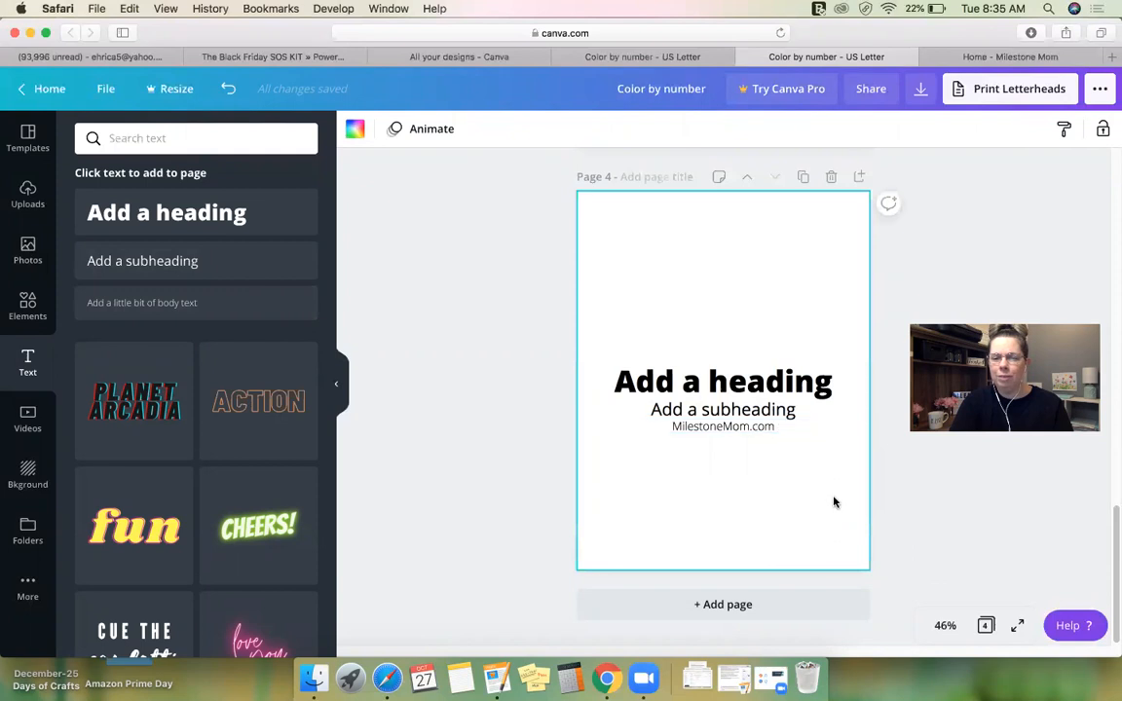
# - Move the MilestoneMom.com text to the bottom centre of page 4 as a footer, matching page 3
pyautogui.moveTo(769, 431); pyautogui.dragTo(769, 561)
pyautogui.click(706, 488)
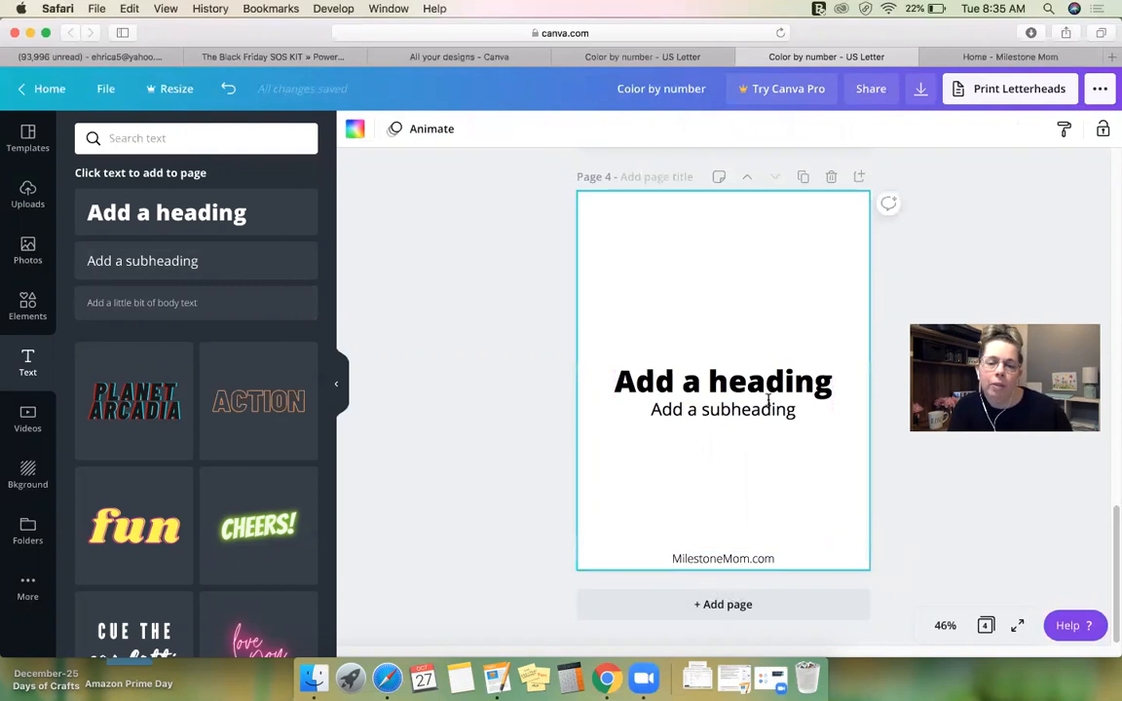
pyautogui.scroll(5, 772, 386)
pyautogui.scroll(-3, 743, 452)
pyautogui.click(769, 534)
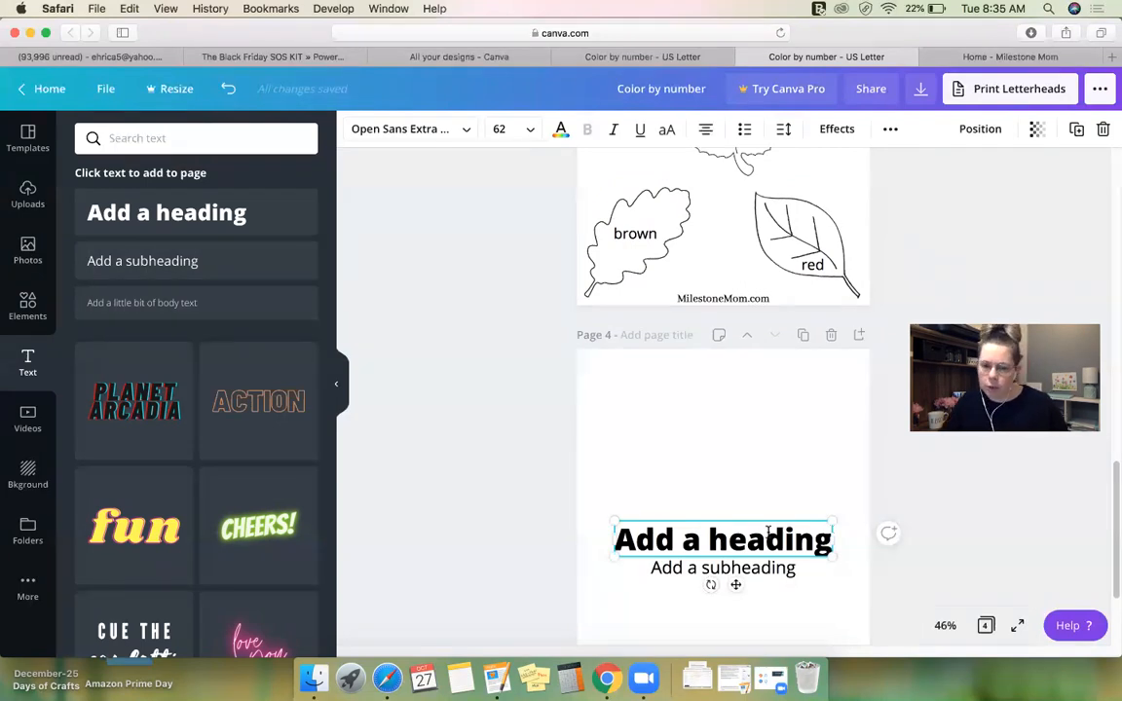
pyautogui.click(746, 465)
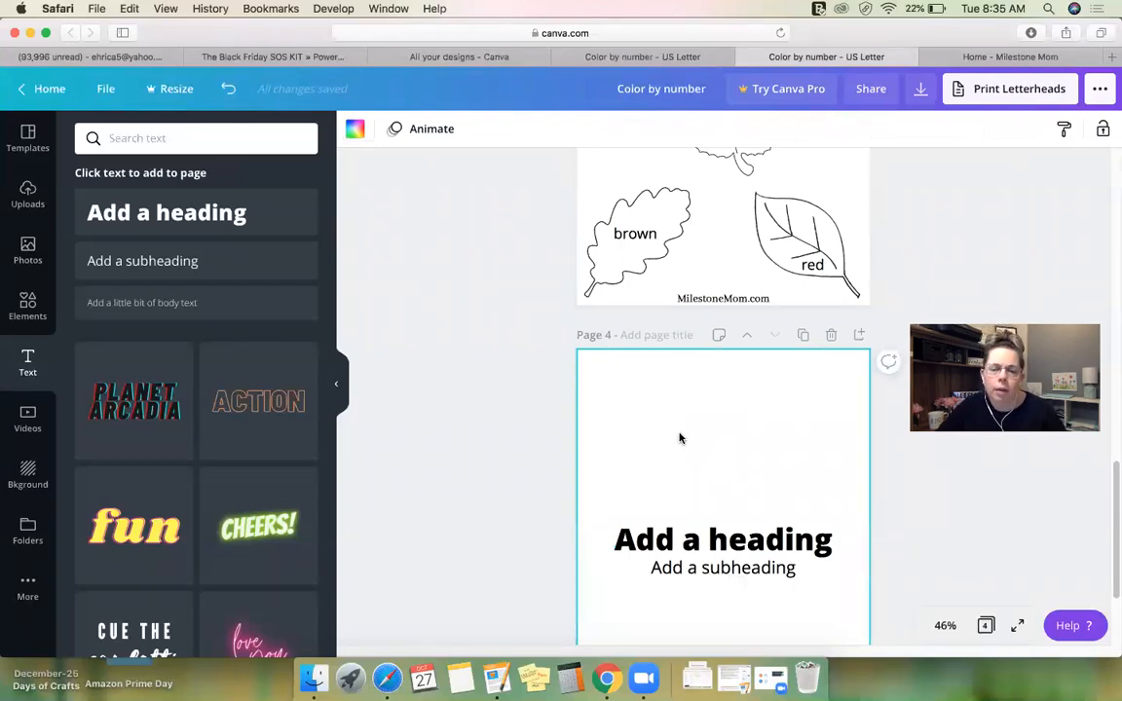
# - Delete the "Add a heading" text box from page 4
pyautogui.click(438, 496)
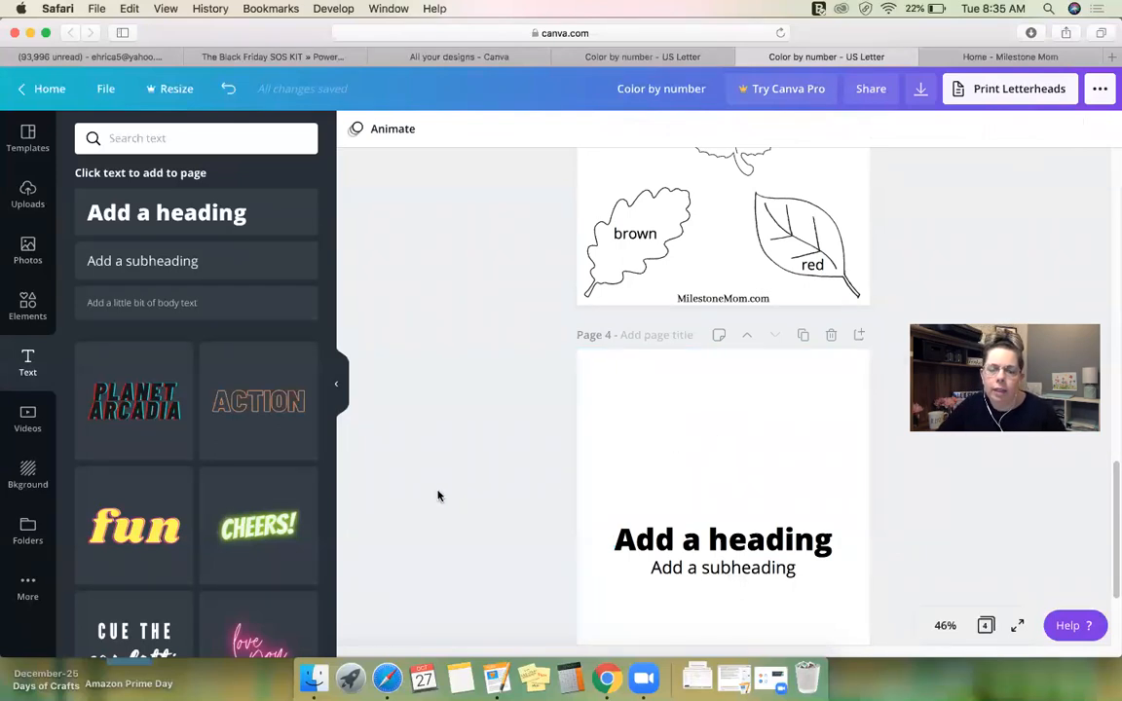
pyautogui.click(671, 439)
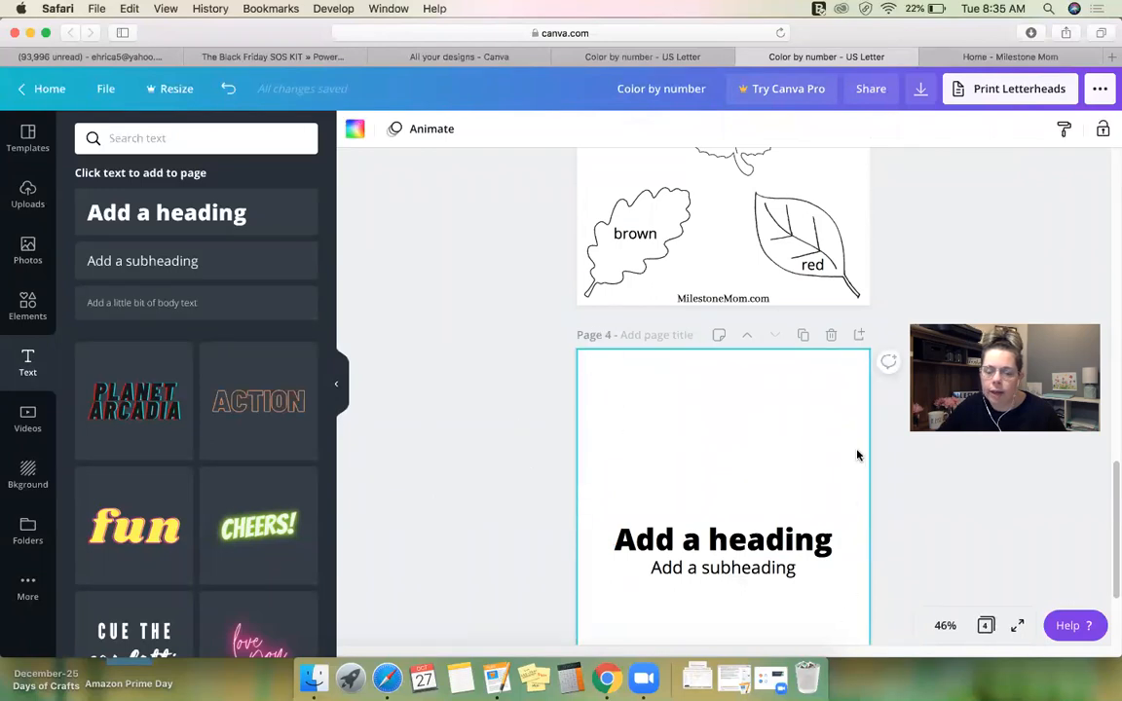
pyautogui.scroll(-3, 777, 483)
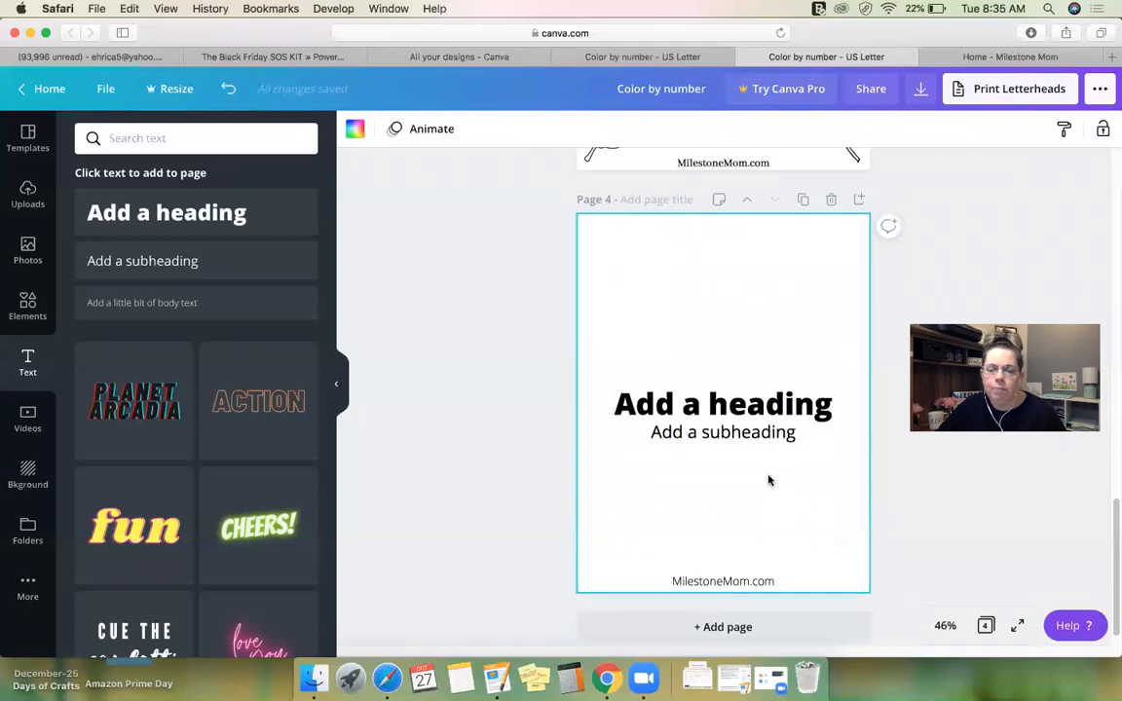
pyautogui.click(725, 407)
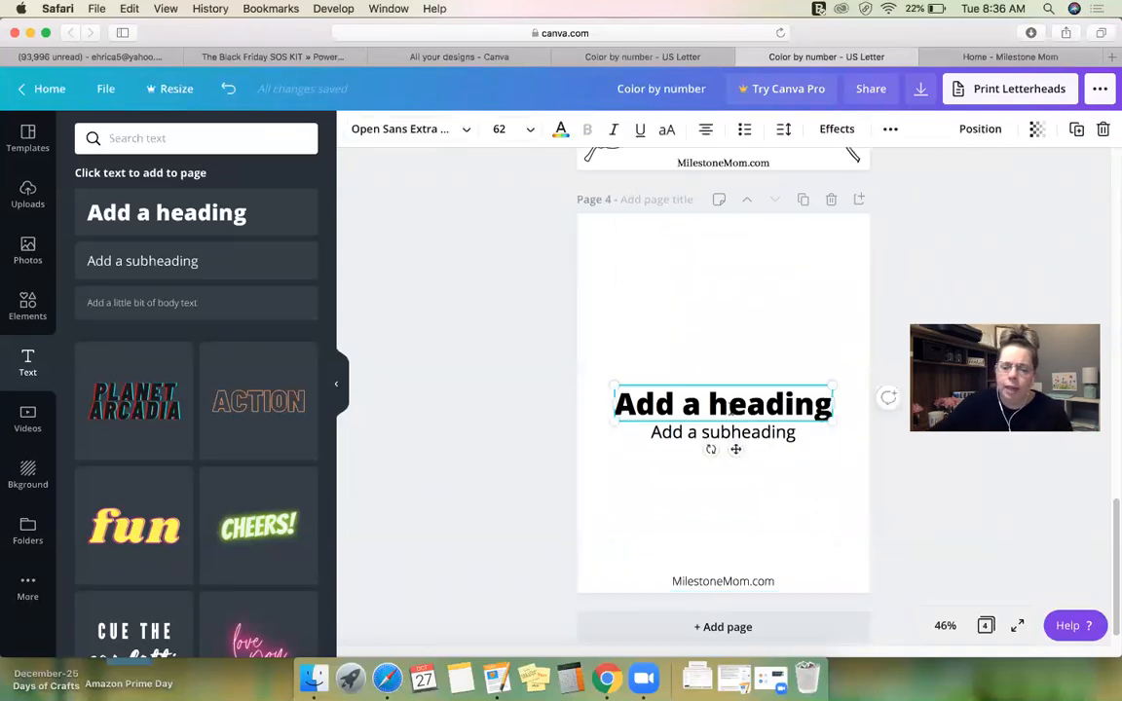
pyautogui.press('Delete')
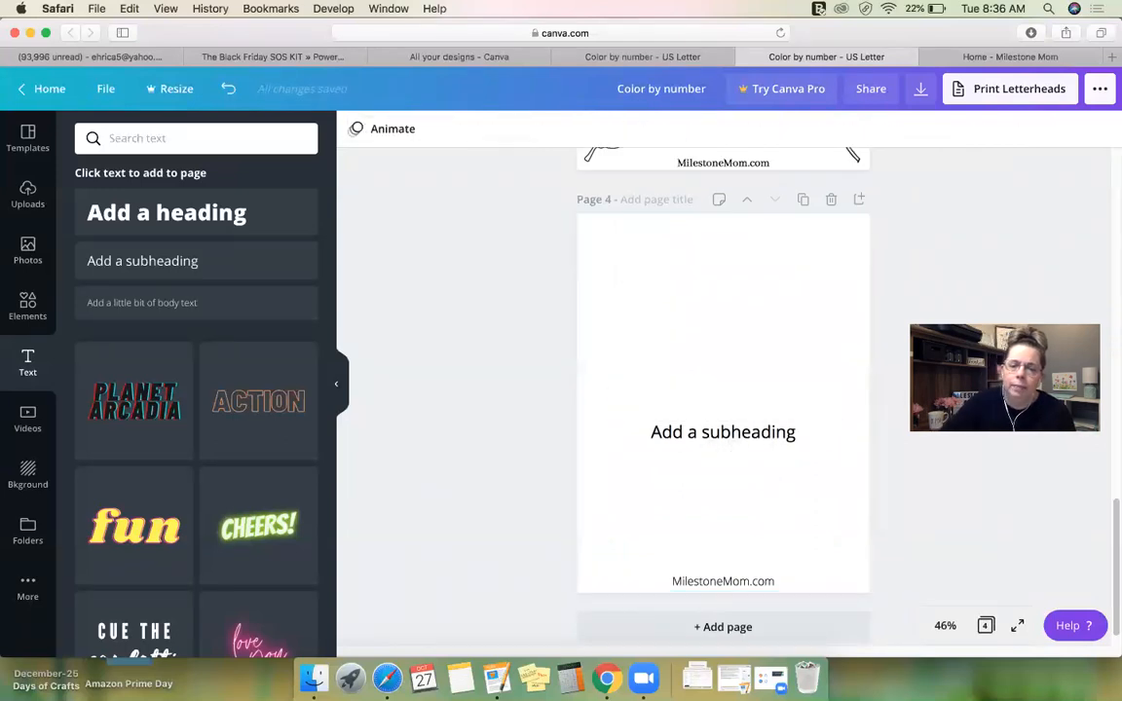
# - Replace the subheading text on page 4 with "Color the Leaves"
pyautogui.click(794, 434)
pyautogui.click(794, 434)
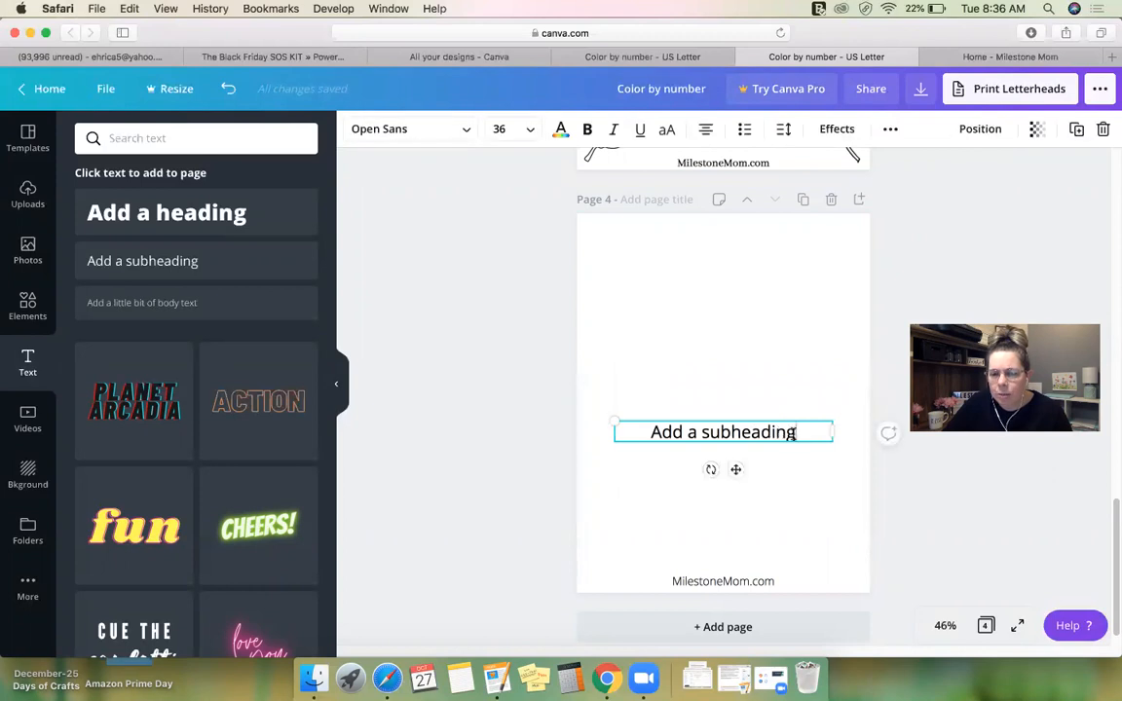
pyautogui.press('BackSpace')
pyautogui.press('BackSpace')
pyautogui.press('BackSpace')
pyautogui.press('BackSpace')
pyautogui.press('BackSpace')
pyautogui.press('BackSpace')
pyautogui.press('BackSpace')
pyautogui.press('BackSpace')
pyautogui.press('BackSpace')
pyautogui.press('BackSpace')
pyautogui.press('BackSpace')
pyautogui.press('BackSpace')
pyautogui.press('BackSpace')
pyautogui.press('BackSpace')
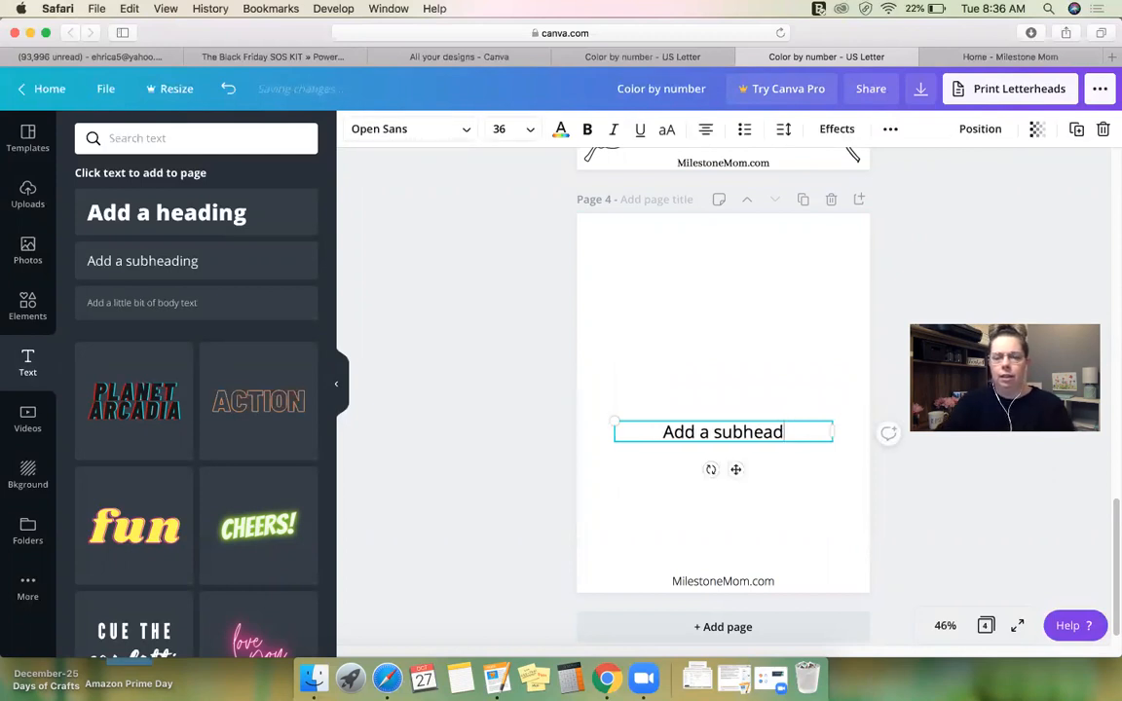
pyautogui.press('BackSpace')
pyautogui.press('BackSpace')
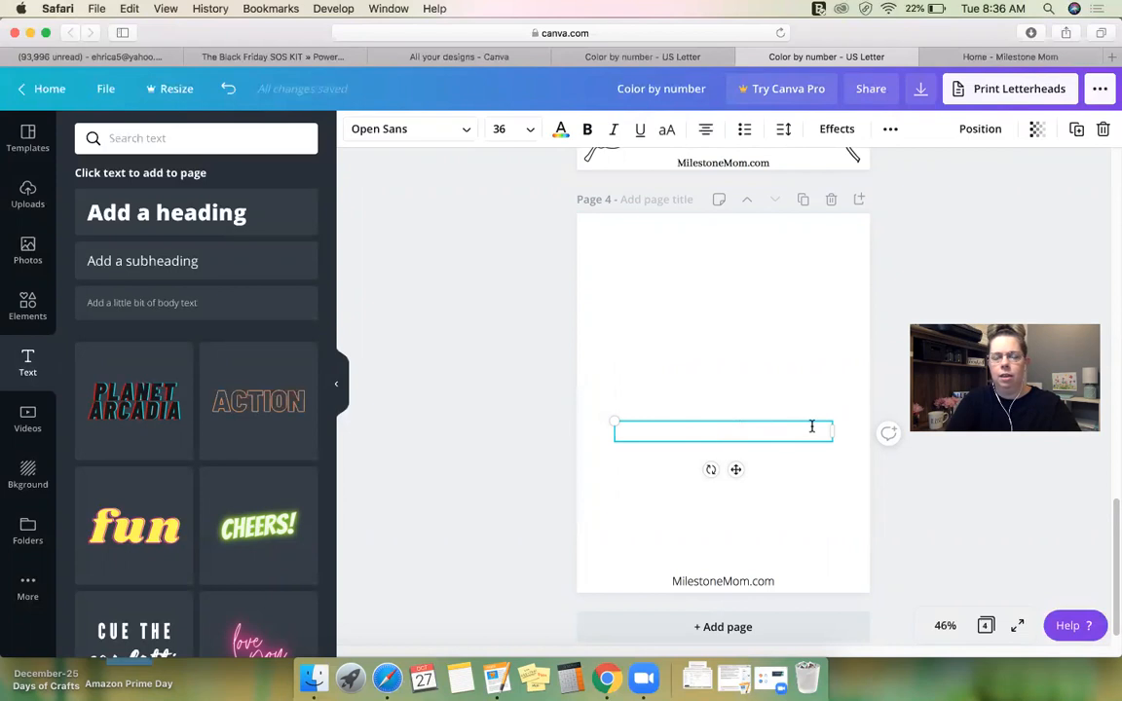
pyautogui.scroll(5, 808, 426)
pyautogui.scroll(2, 809, 425)
pyautogui.scroll(-5, 810, 426)
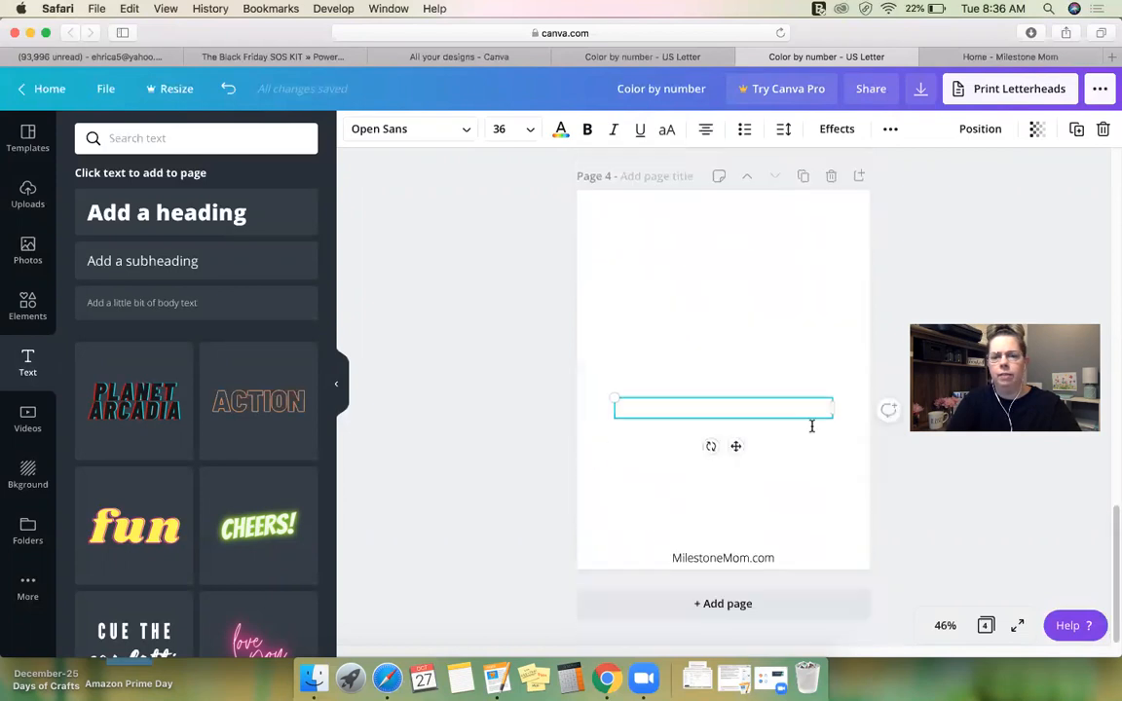
pyautogui.write('Color ')
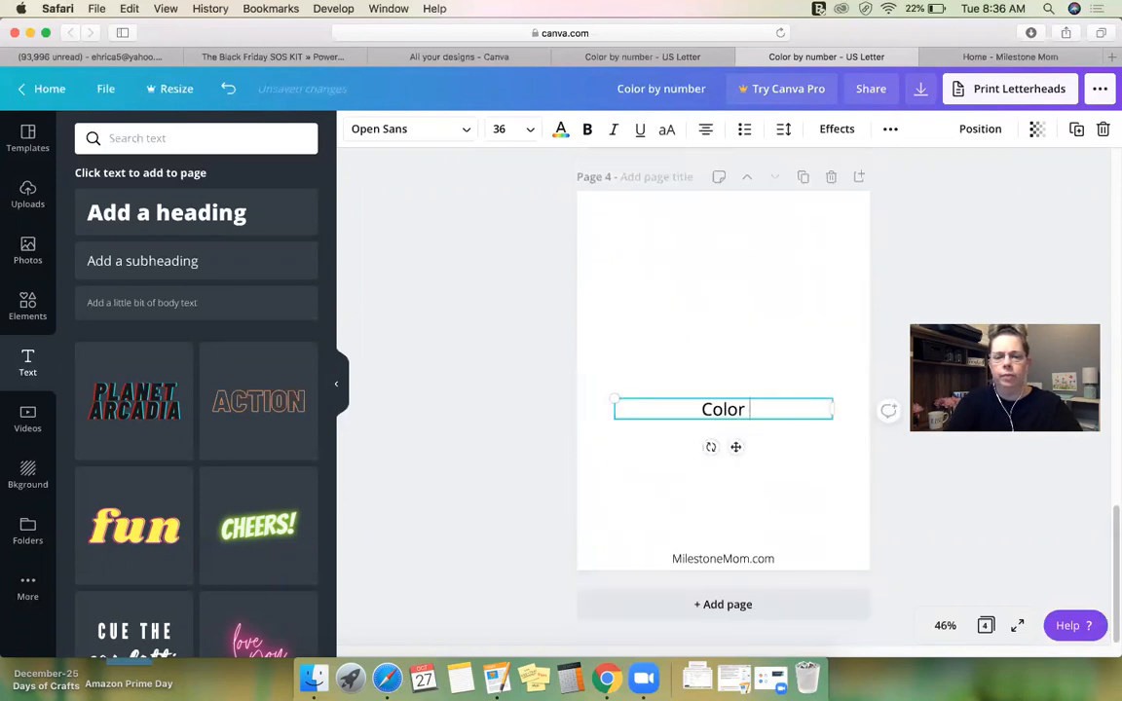
pyautogui.write('the Leaves')
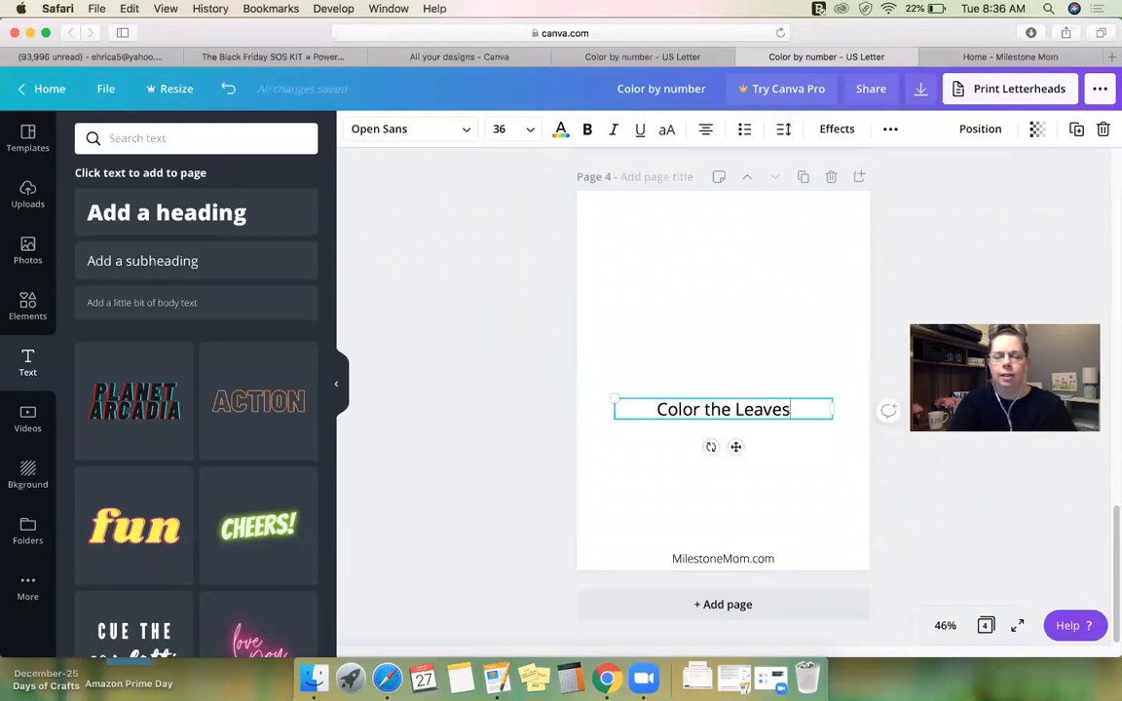
# - Move the "Color the Leaves" text to the top centre of page 4 as its title
pyautogui.click(726, 326)
pyautogui.moveTo(735, 410); pyautogui.dragTo(733, 209)
pyautogui.click(654, 298)
pyautogui.scroll(6, 654, 298)
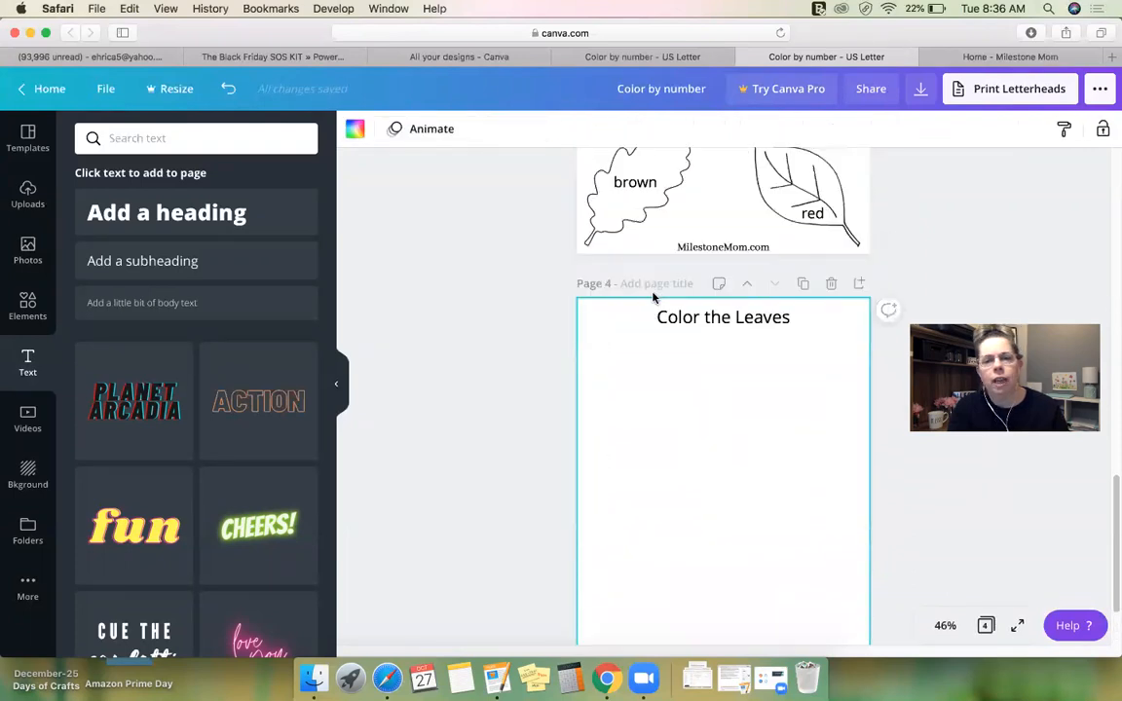
pyautogui.scroll(-10, 701, 325)
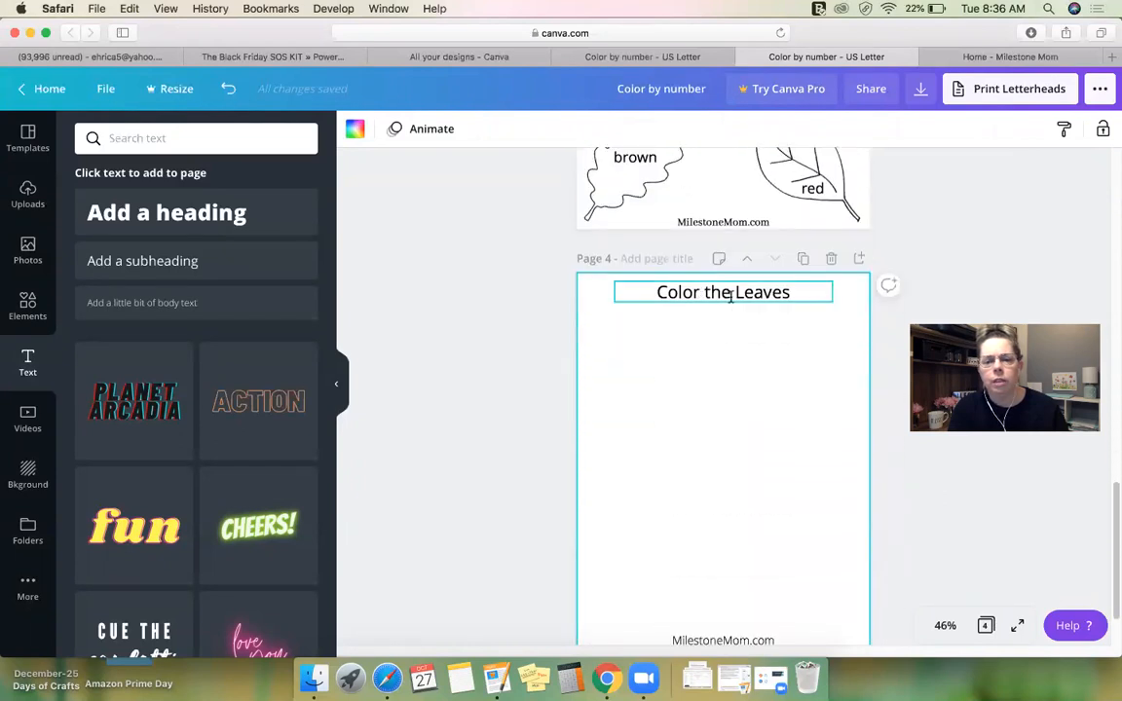
# - Enlarge the "Color the Leaves" title on page 4 to font size 64
pyautogui.click(726, 295)
pyautogui.moveTo(614, 283); pyautogui.dragTo(558, 284)
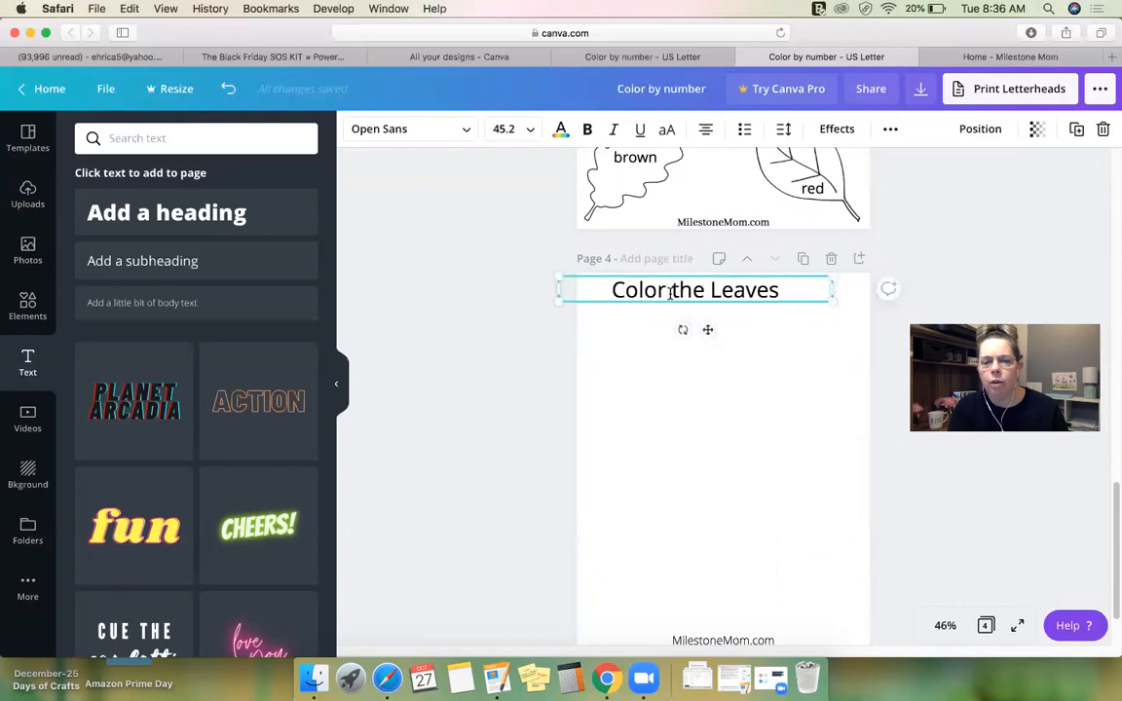
pyautogui.moveTo(722, 296); pyautogui.dragTo(717, 294)
pyautogui.click(531, 134)
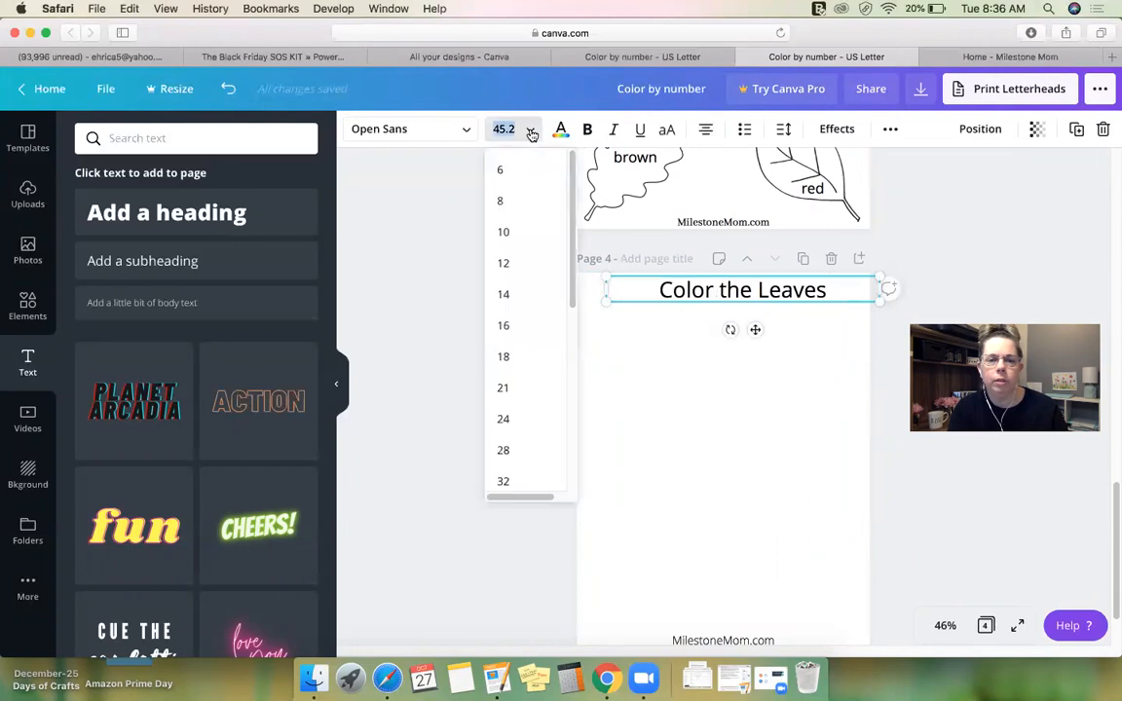
pyautogui.scroll(-3, 514, 421)
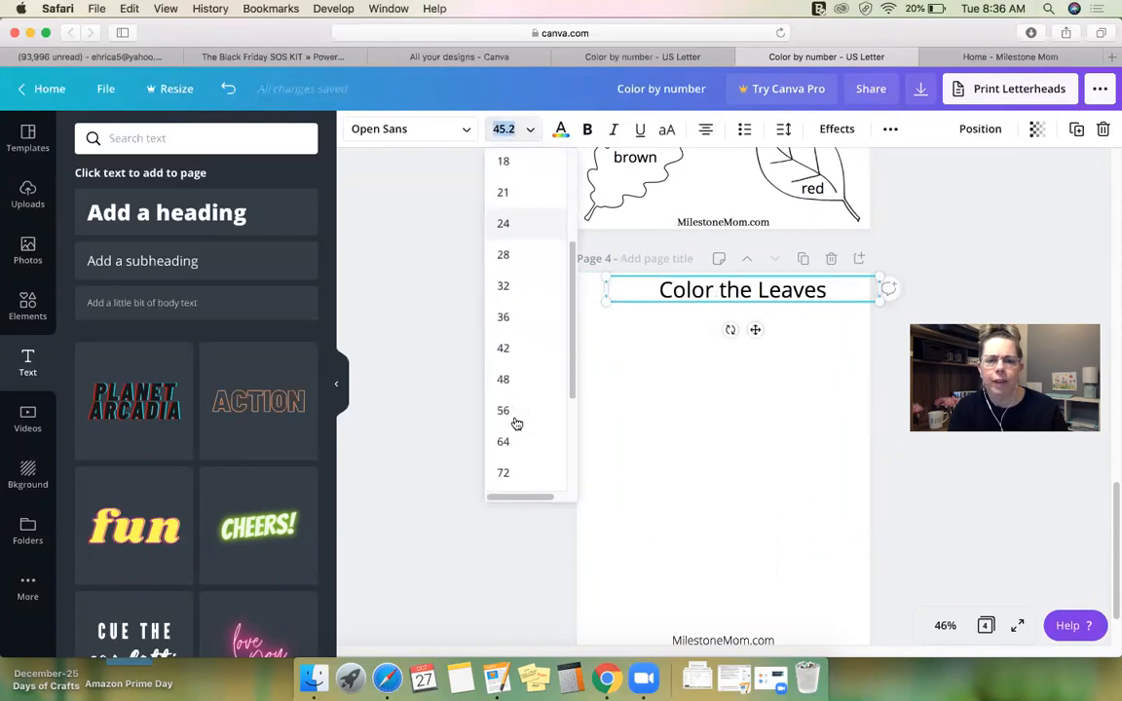
pyautogui.click(505, 379)
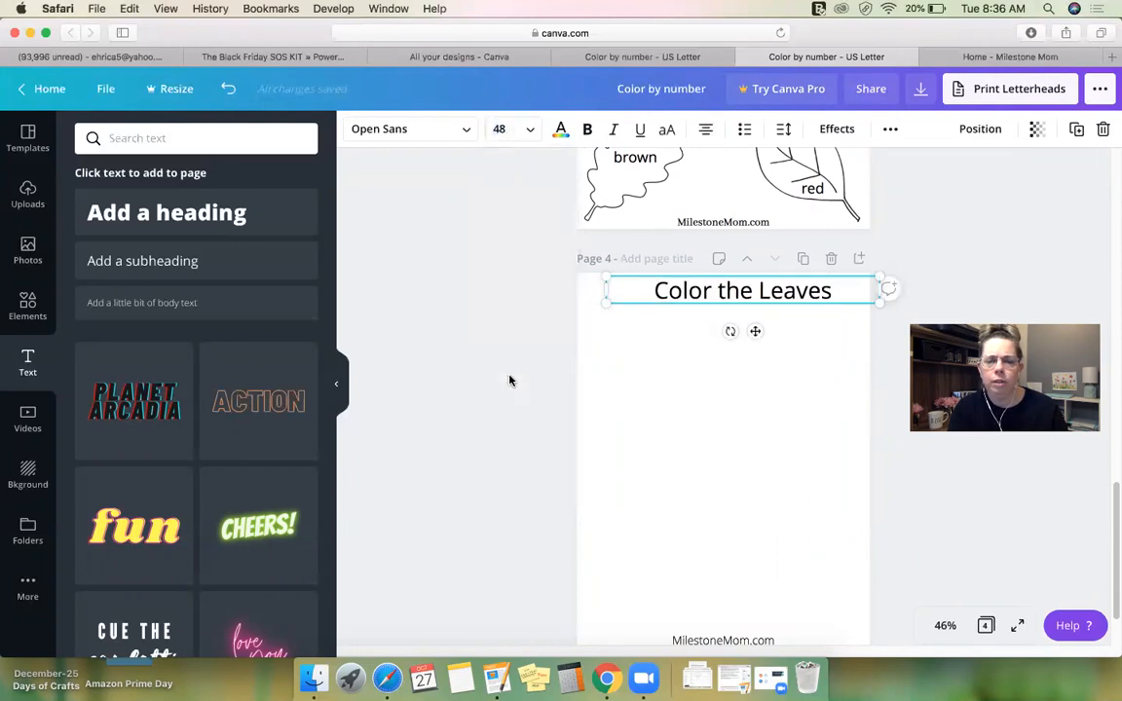
pyautogui.click(526, 132)
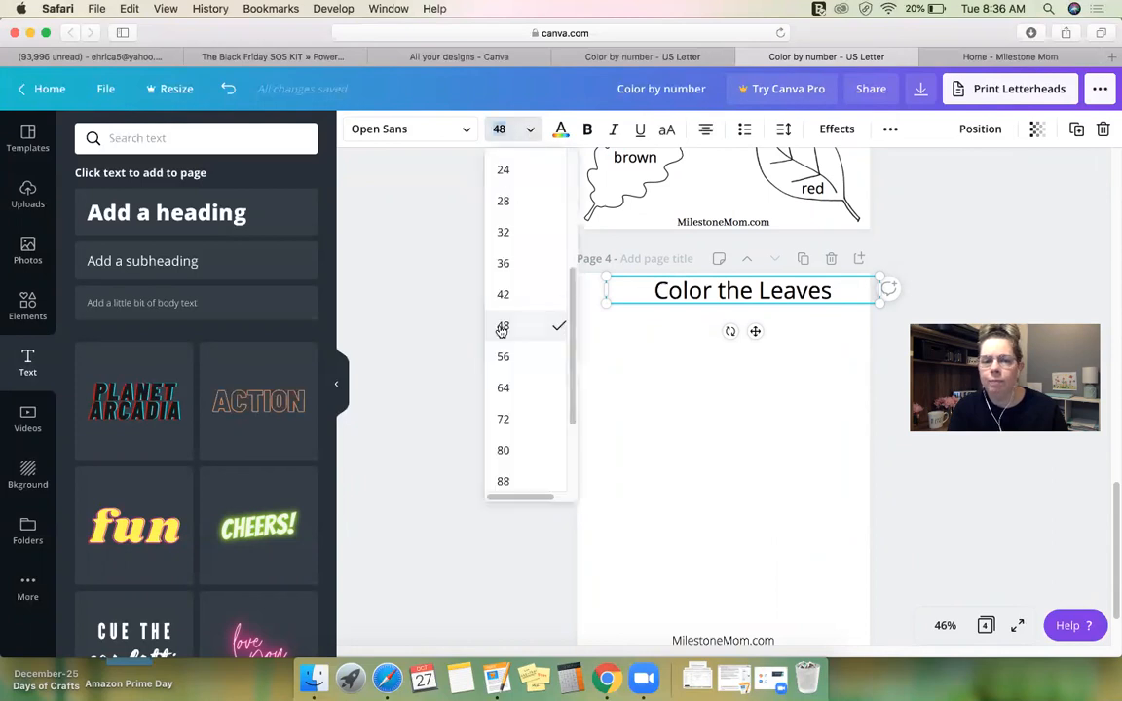
pyautogui.click(504, 387)
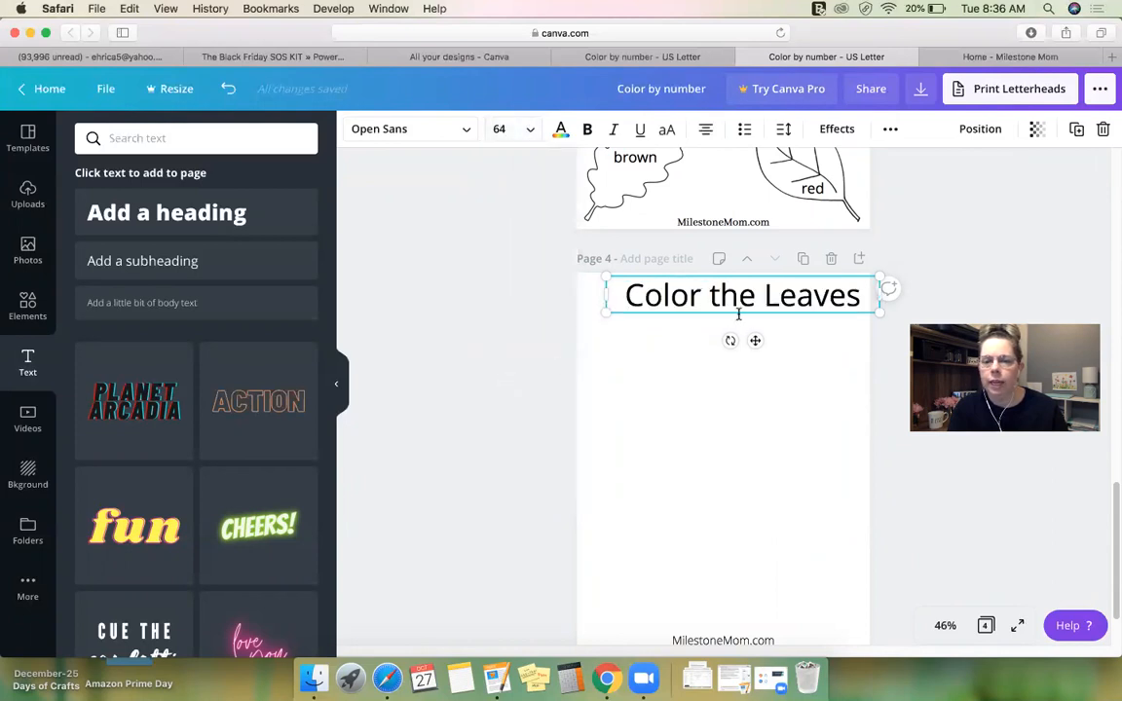
# - Compare the page 4 title with the one on page 3 and shift it closer to the centre of page 4
pyautogui.scroll(5, 731, 305)
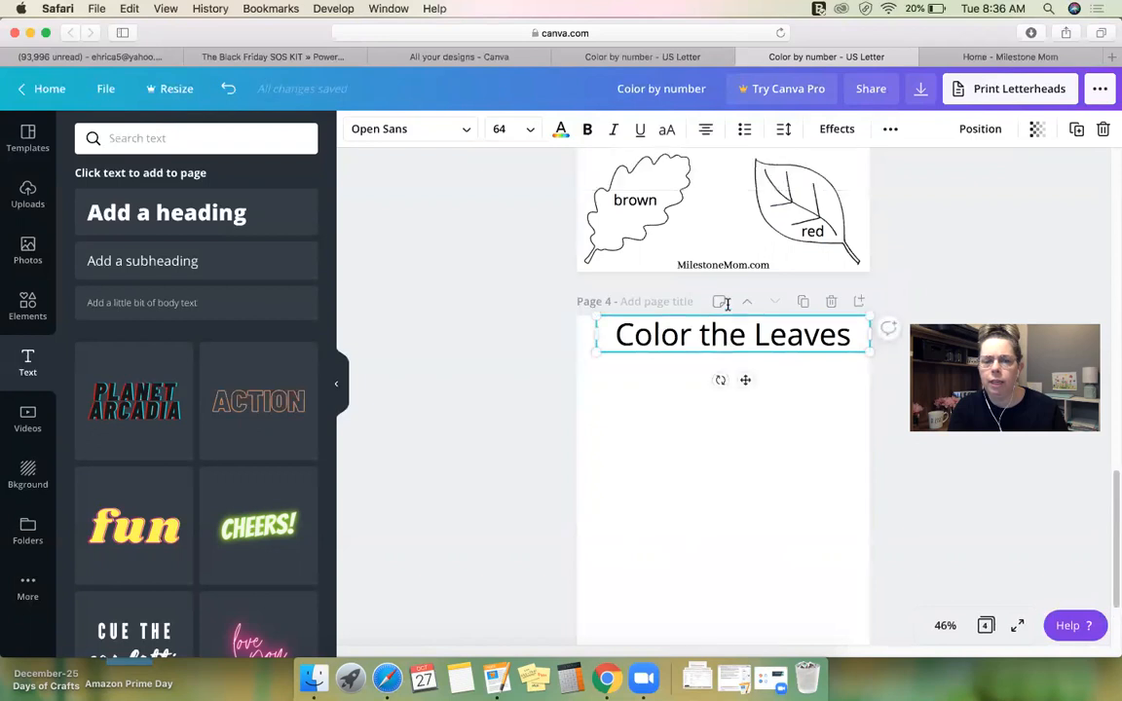
pyautogui.scroll(2, 726, 305)
pyautogui.click(730, 225)
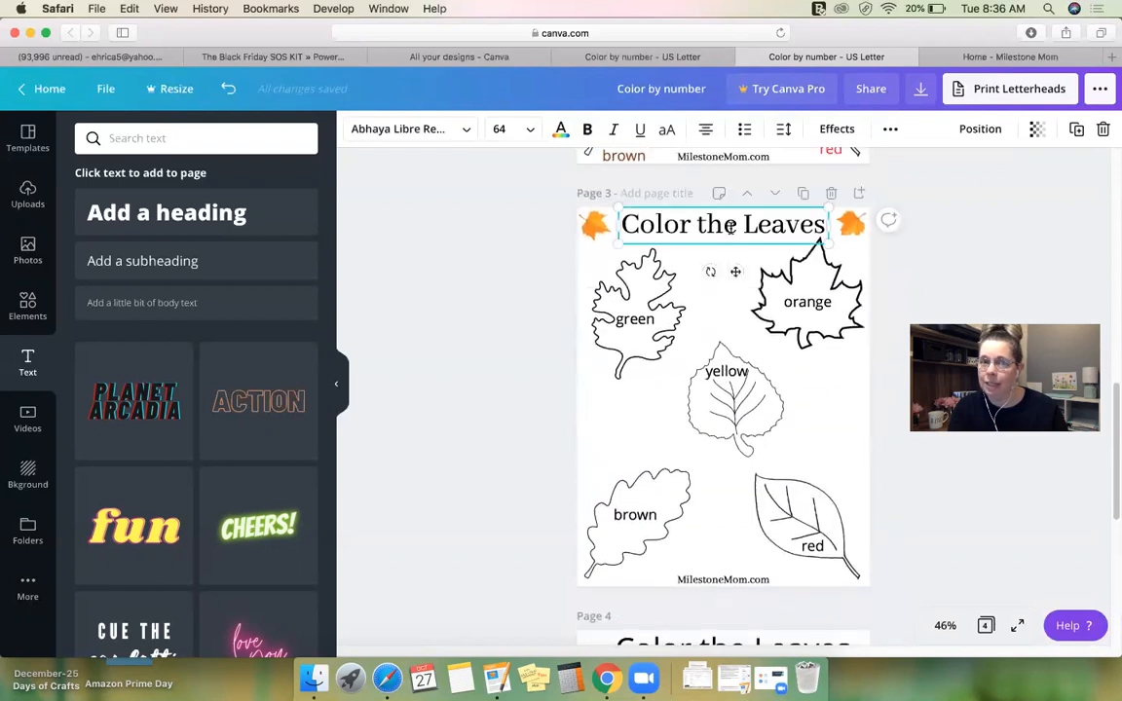
pyautogui.click(511, 404)
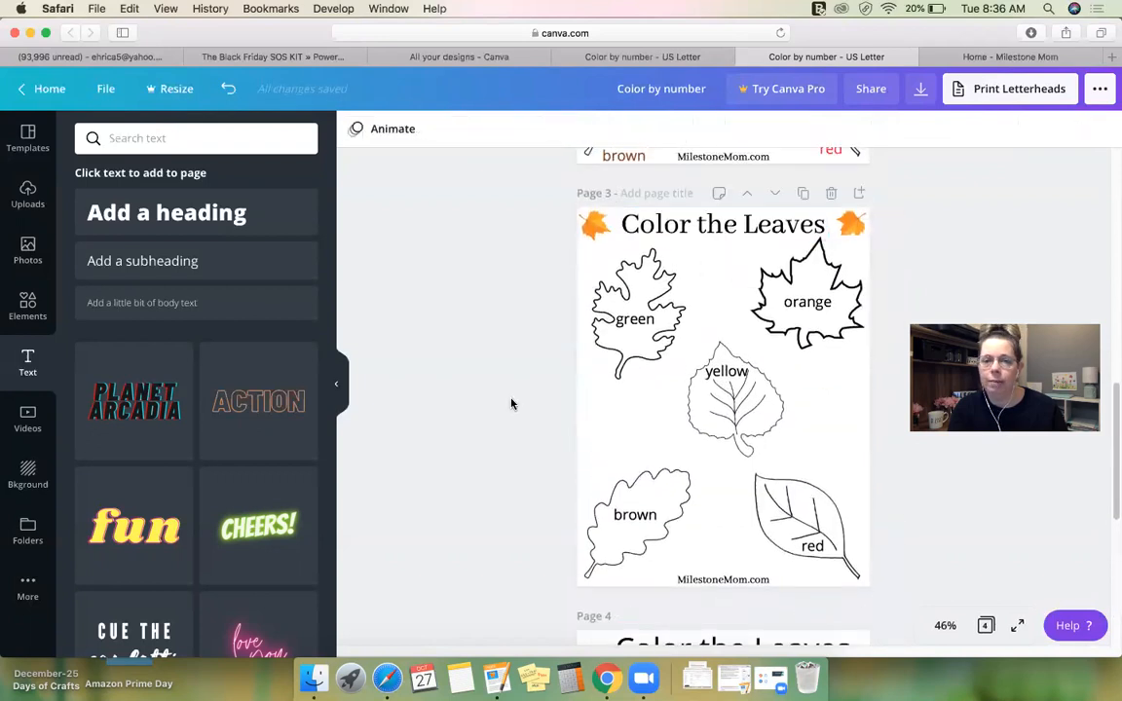
pyautogui.scroll(-5, 513, 403)
pyautogui.click(694, 341)
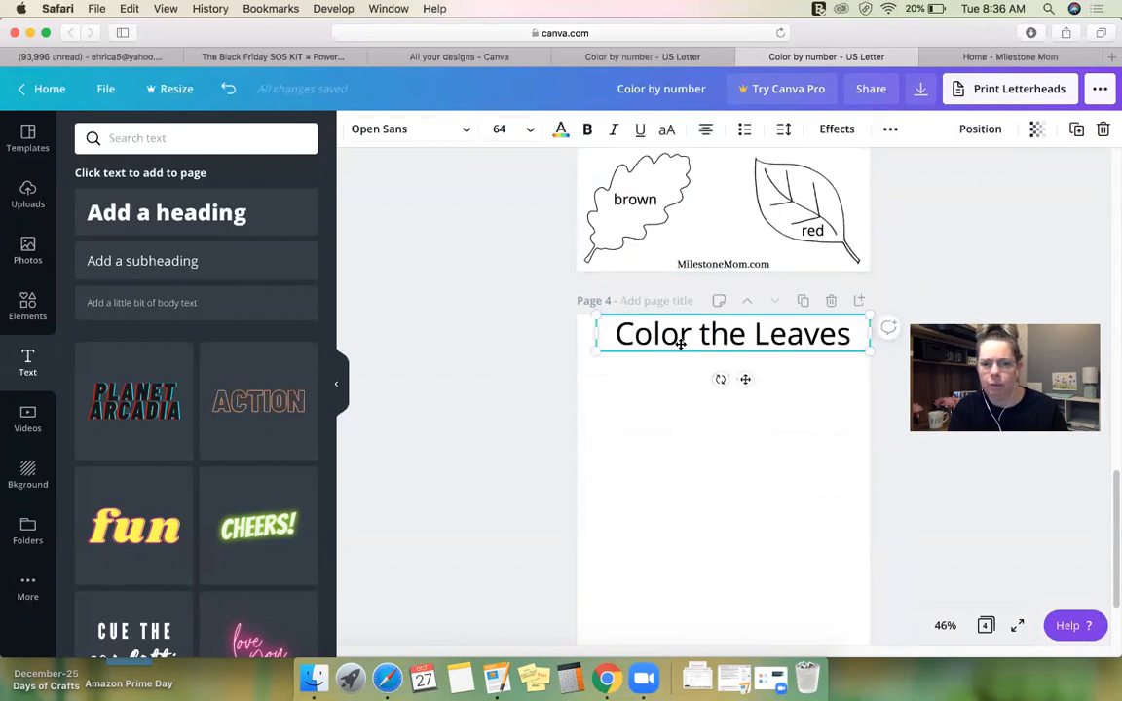
pyautogui.moveTo(680, 342); pyautogui.dragTo(679, 342)
pyautogui.click(653, 440)
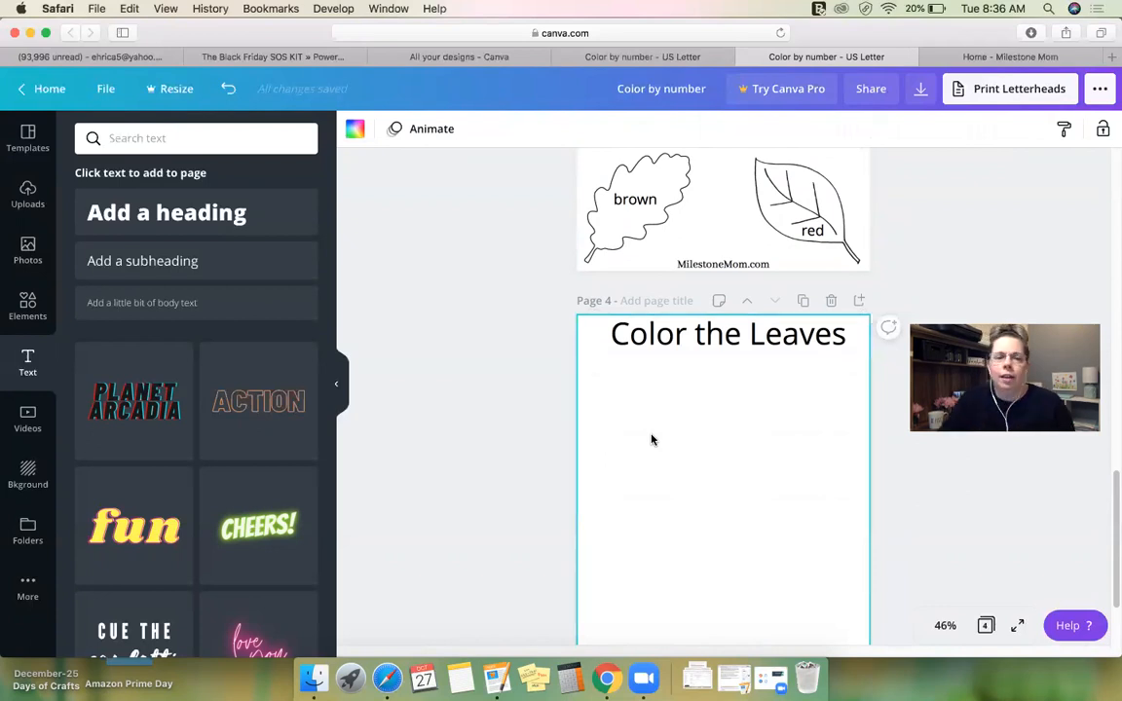
# - Search the elements library for "fall leaves" and check the orange leaf decorations beside the page 3 title for reference
pyautogui.scroll(5, 652, 440)
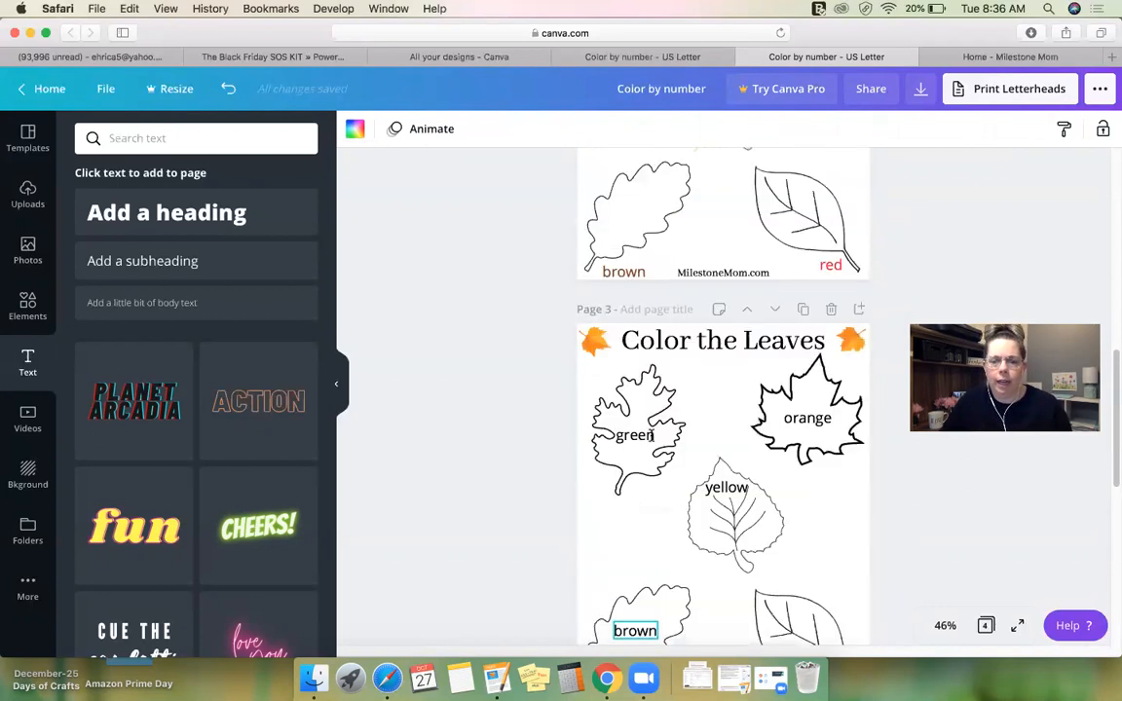
pyautogui.click(620, 404)
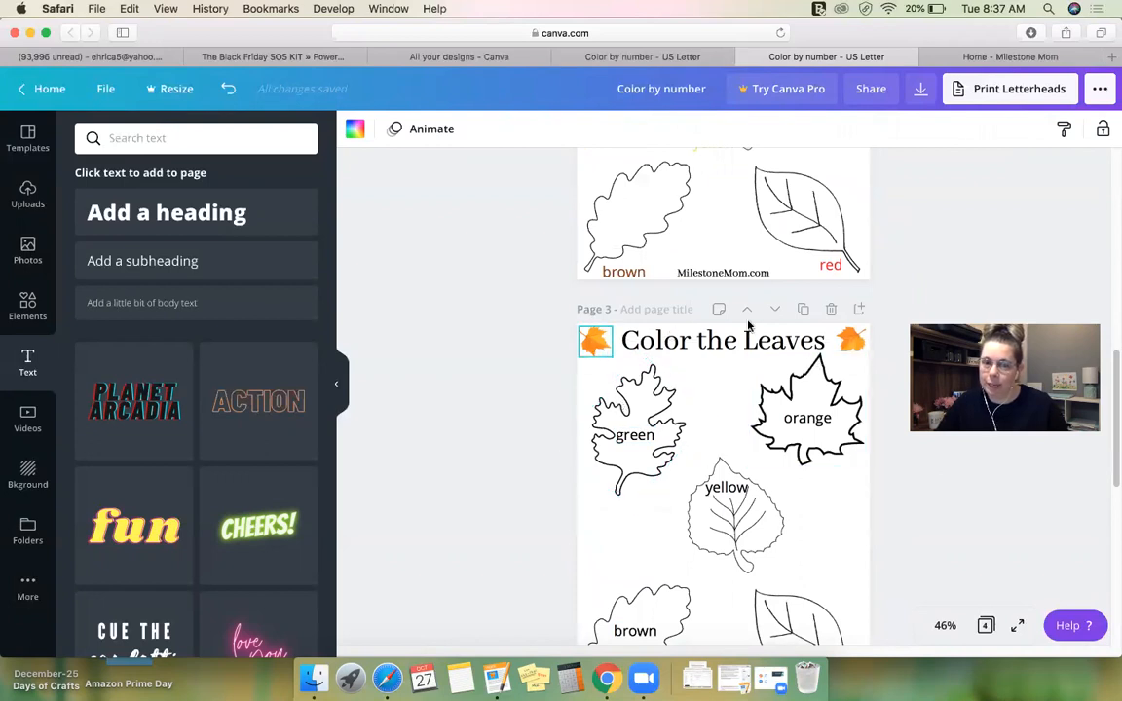
pyautogui.scroll(-5, 739, 385)
pyautogui.scroll(-2, 738, 386)
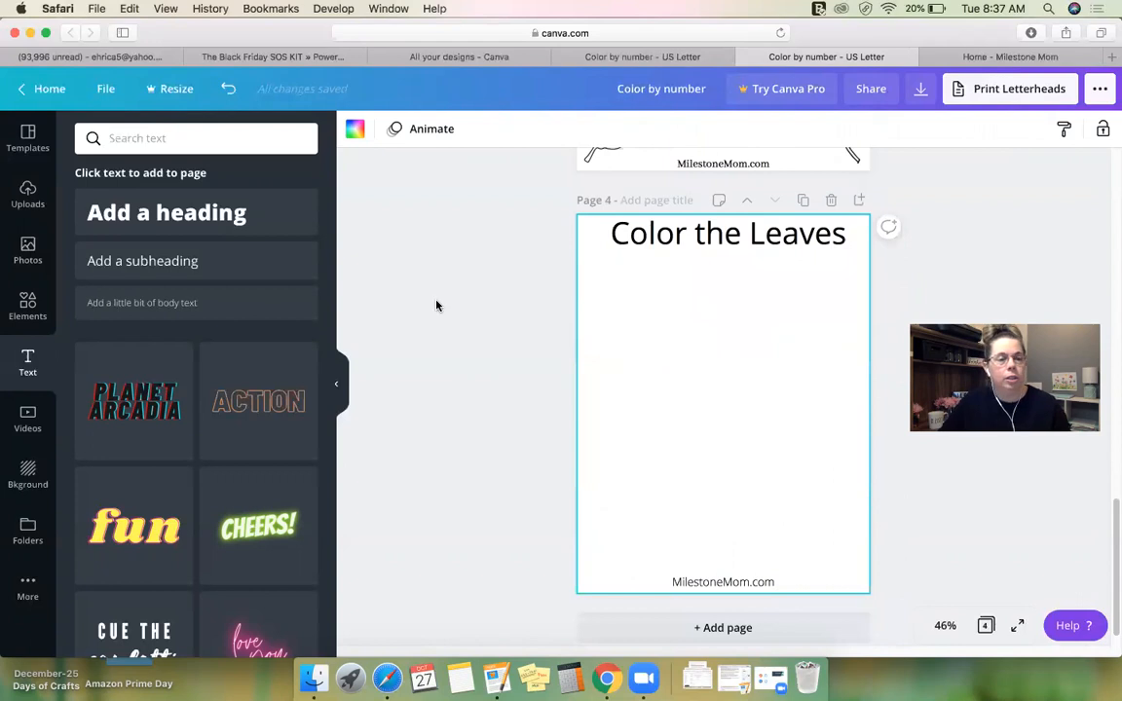
pyautogui.click(29, 307)
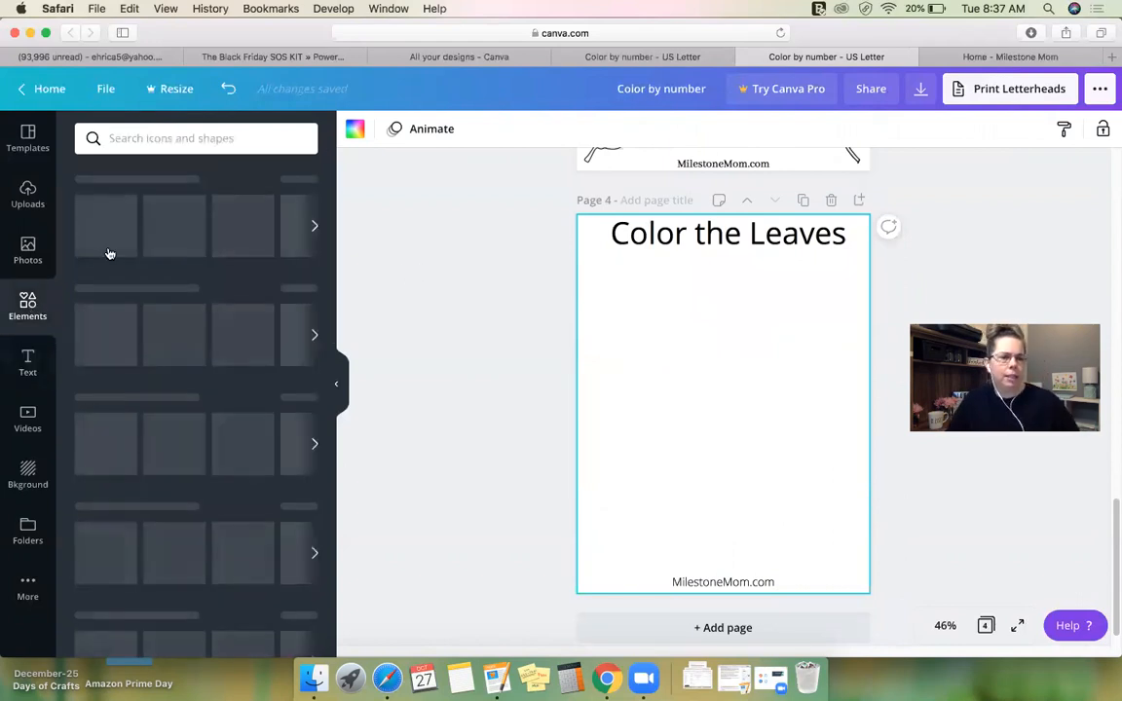
pyautogui.click(190, 142)
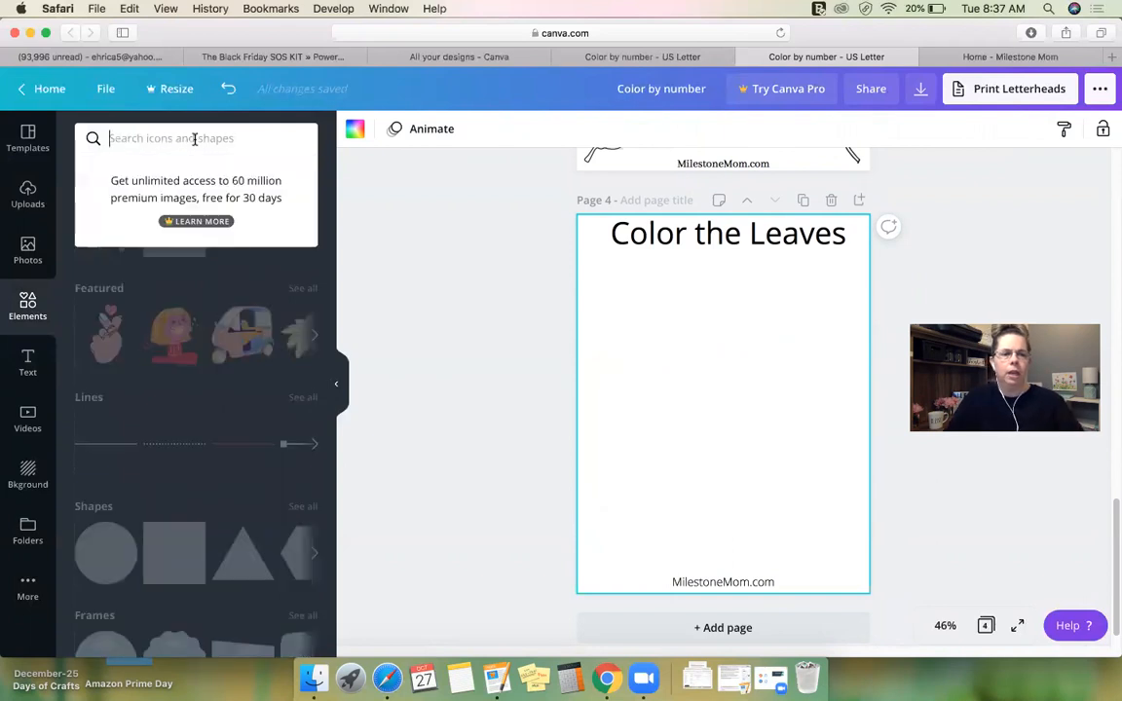
pyautogui.click(391, 203)
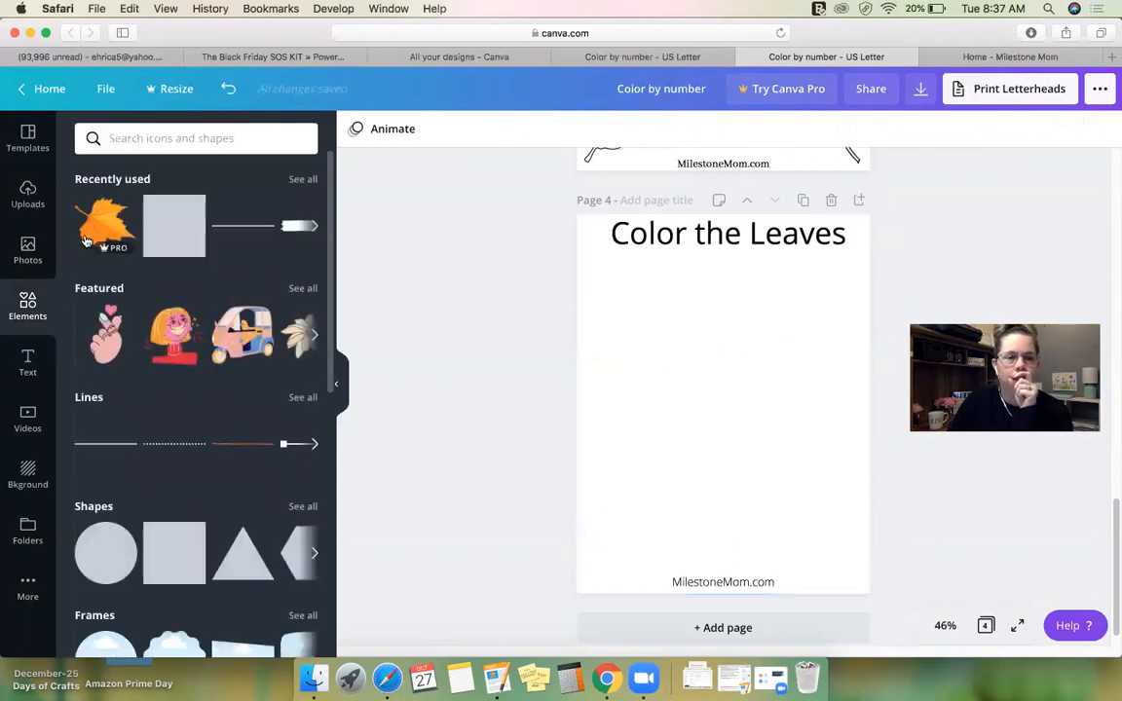
pyautogui.click(158, 139)
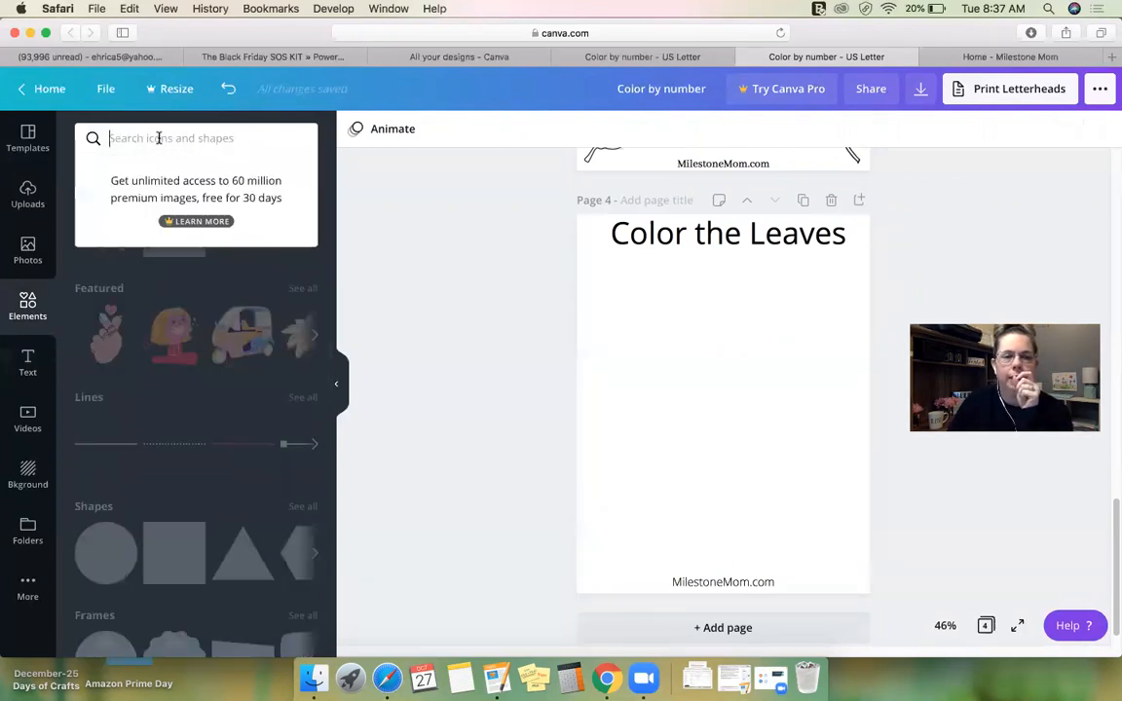
pyautogui.write('fall le')
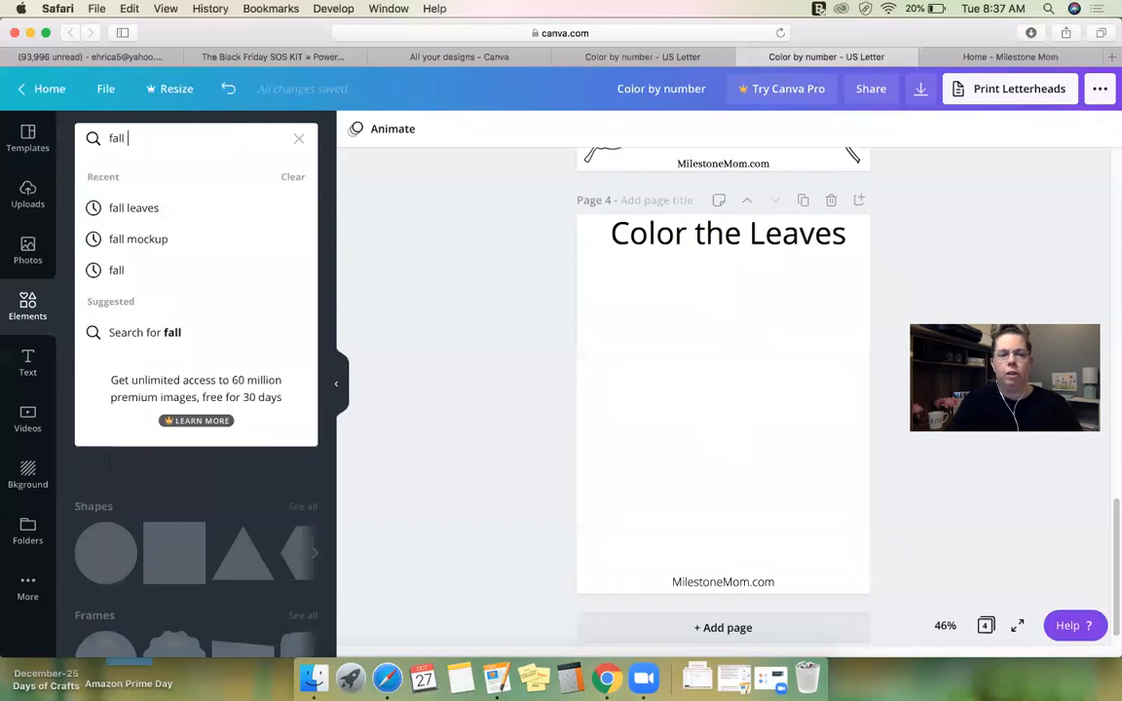
pyautogui.click(133, 208)
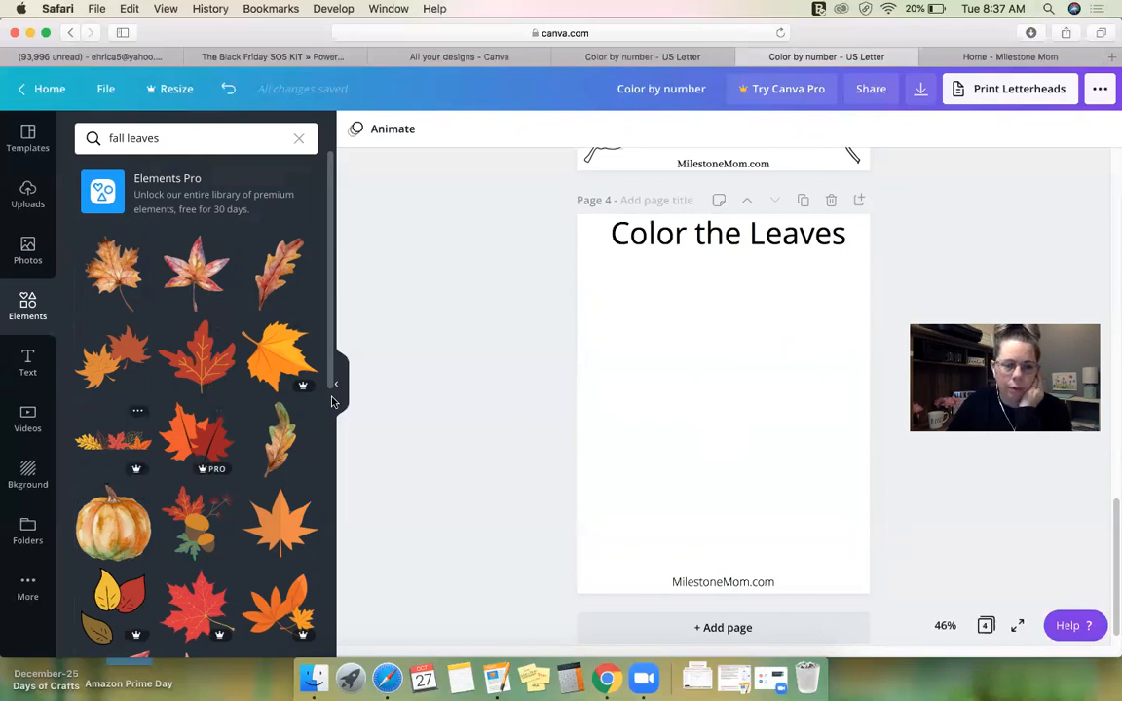
pyautogui.scroll(5, 416, 376)
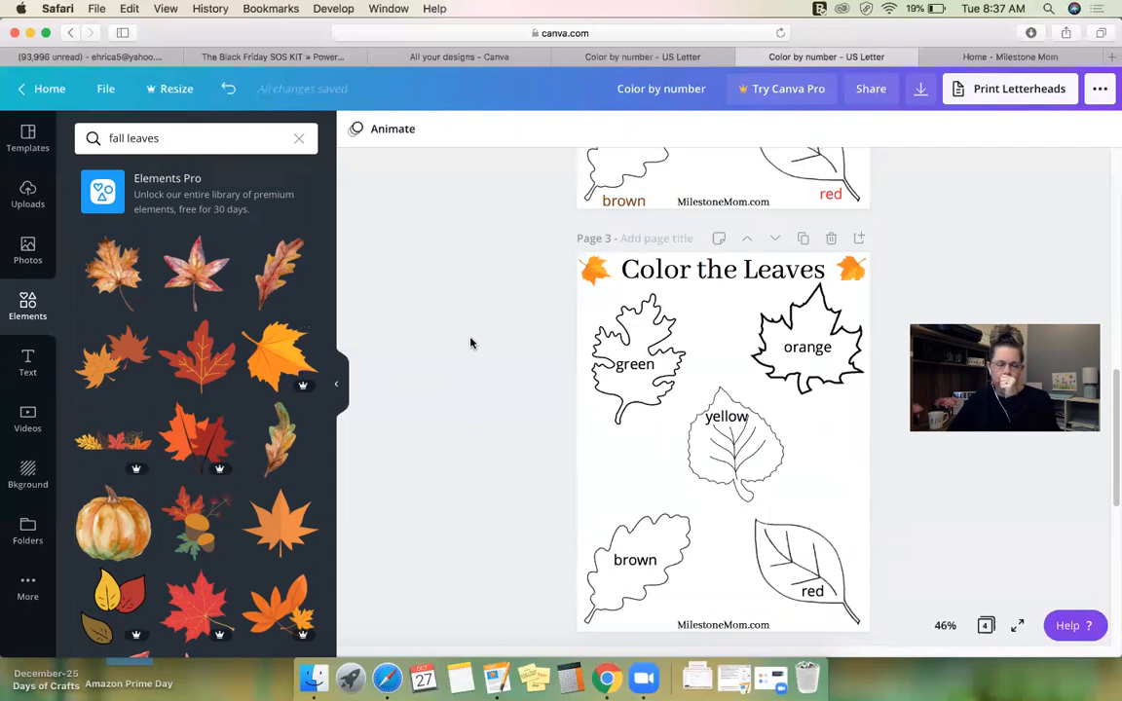
pyautogui.scroll(-5, 470, 341)
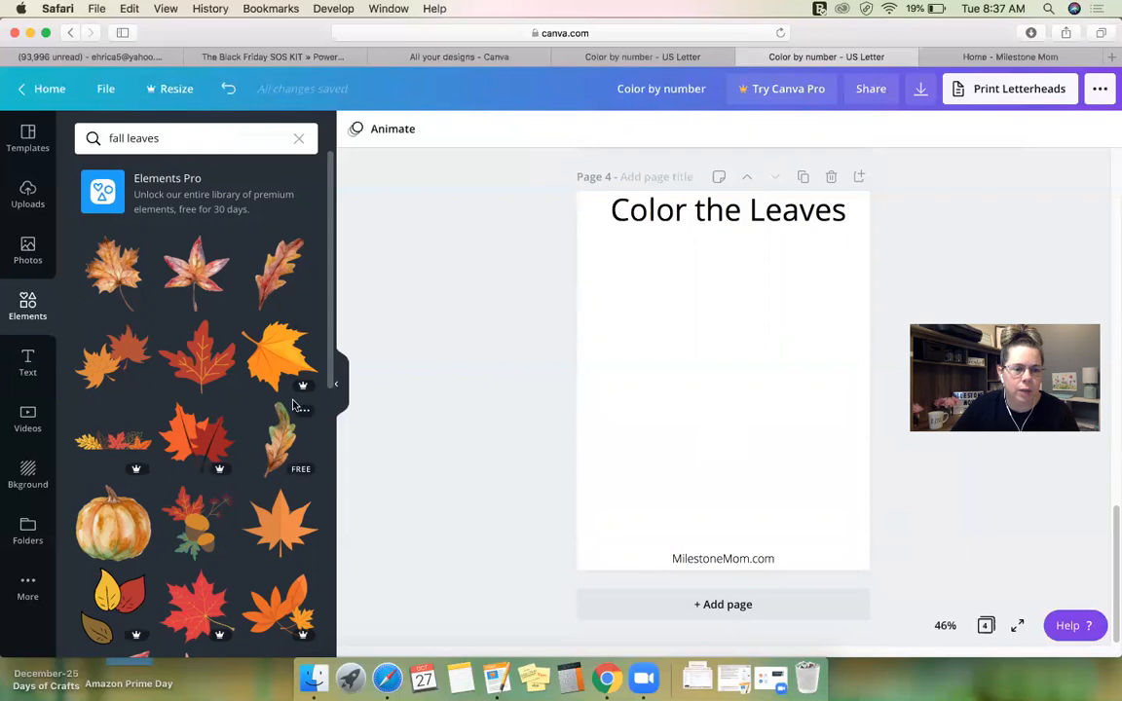
# - Browse the "fall leaves" elements and add the free orange maple leaf to page 4
pyautogui.scroll(-3, 250, 423)
pyautogui.scroll(-3, 250, 421)
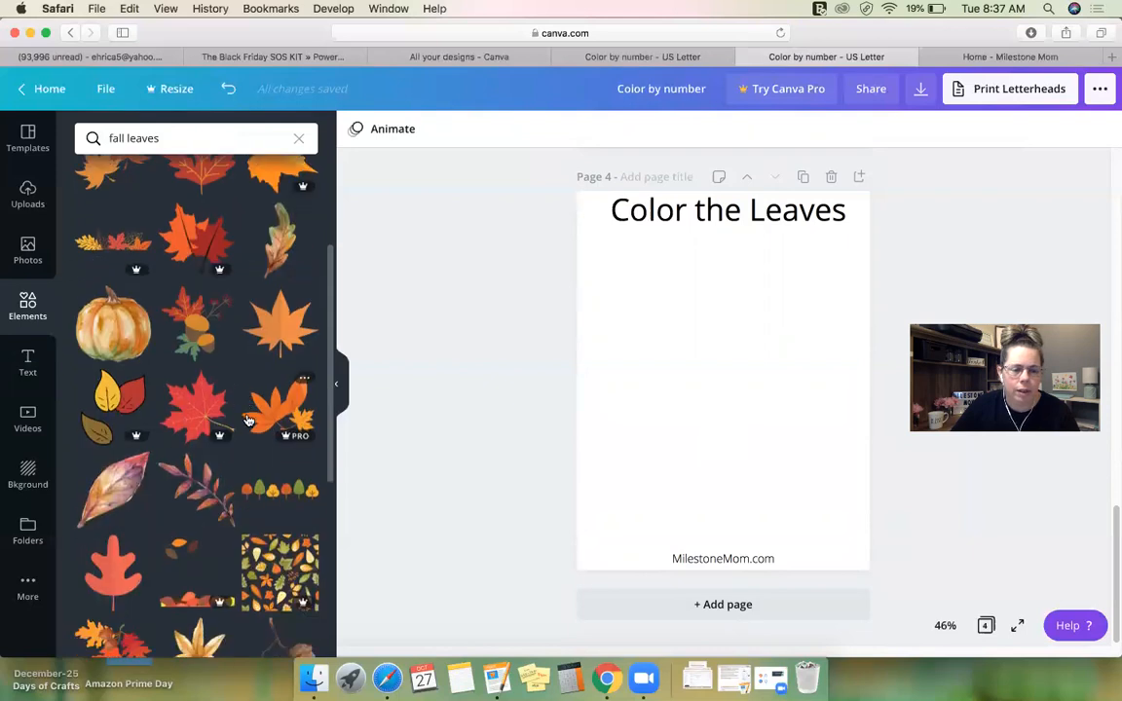
pyautogui.scroll(-4, 246, 419)
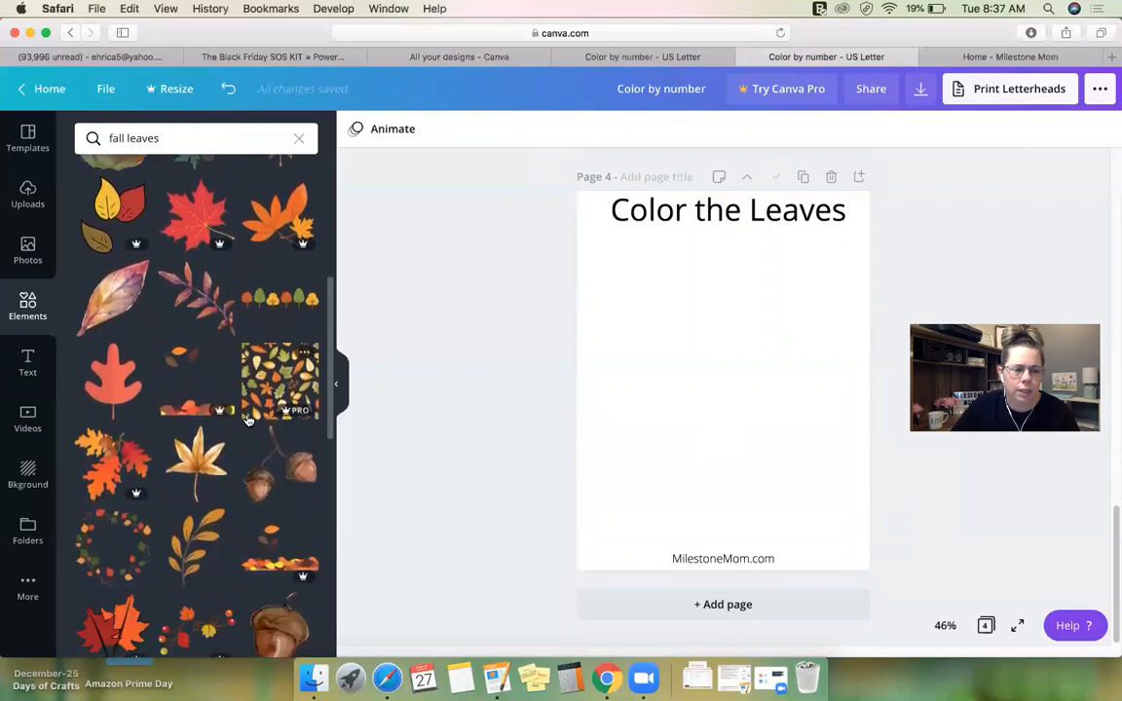
pyautogui.scroll(-4, 249, 421)
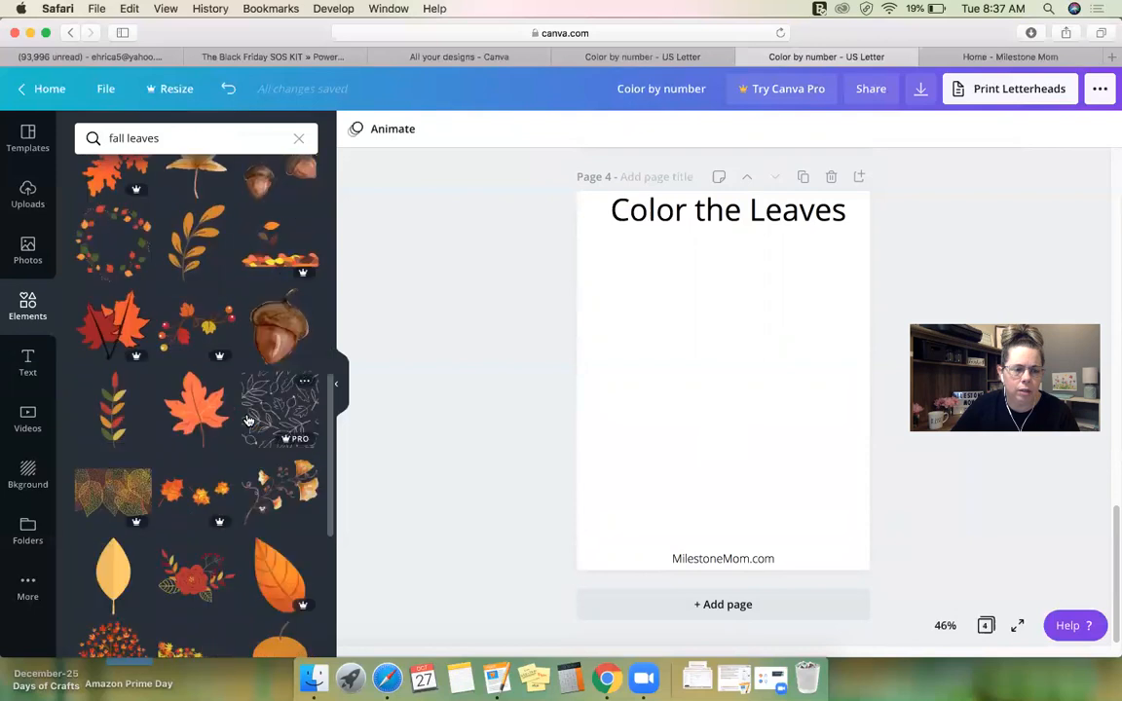
pyautogui.click(182, 421)
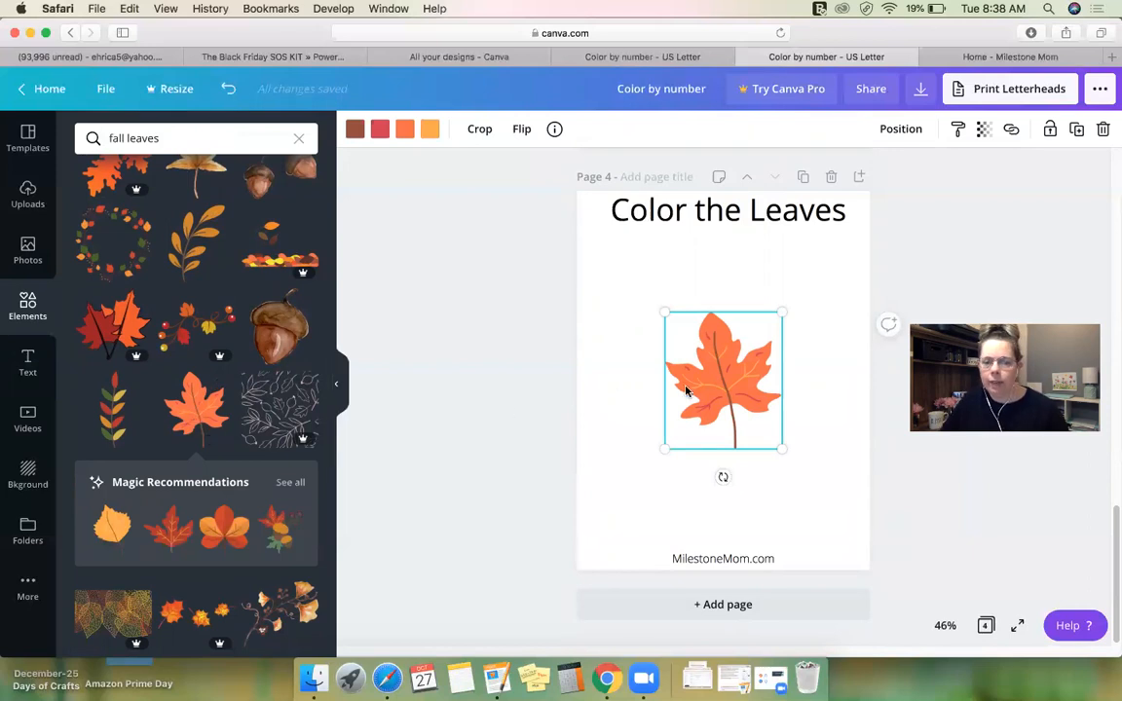
# - Shrink the orange leaf to about 0.8 wide by 1 high and place it before the page 4 title
pyautogui.moveTo(672, 334); pyautogui.dragTo(693, 361)
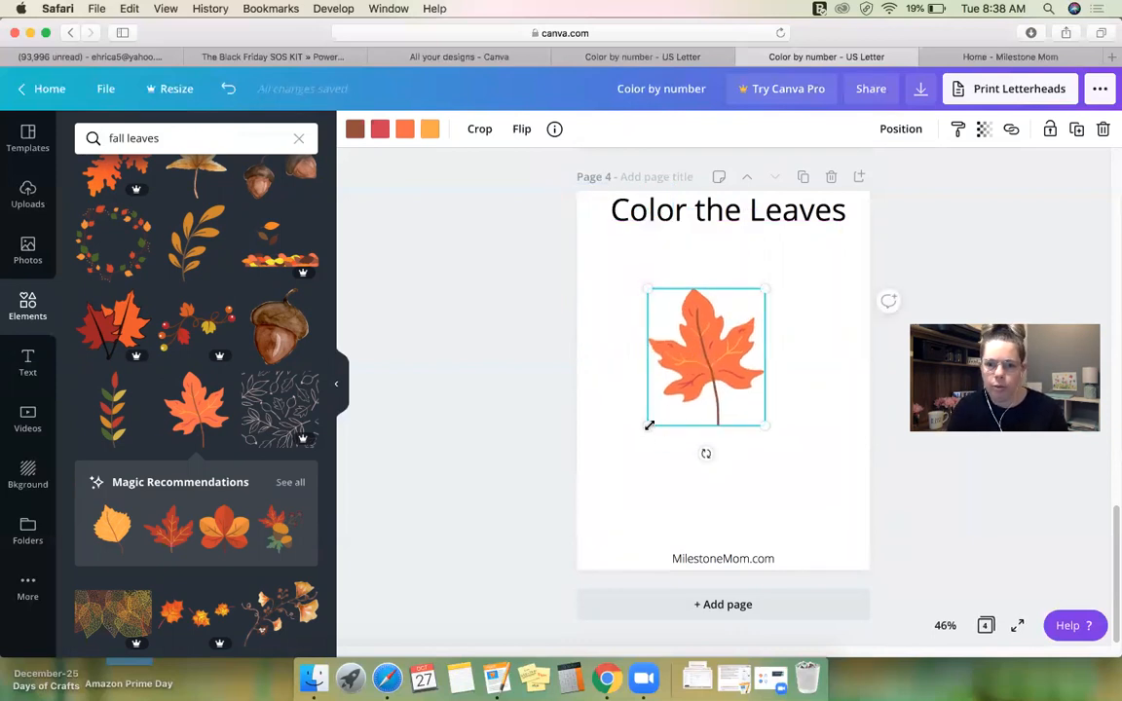
pyautogui.moveTo(650, 426); pyautogui.dragTo(714, 345)
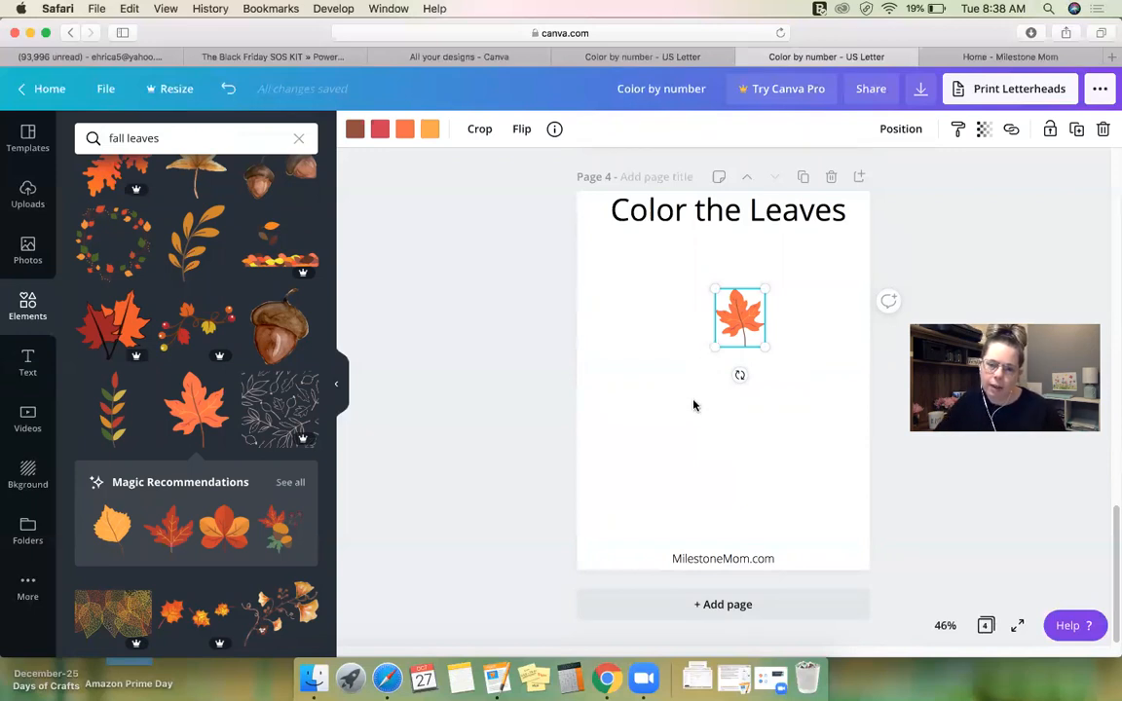
pyautogui.moveTo(712, 348); pyautogui.dragTo(623, 426)
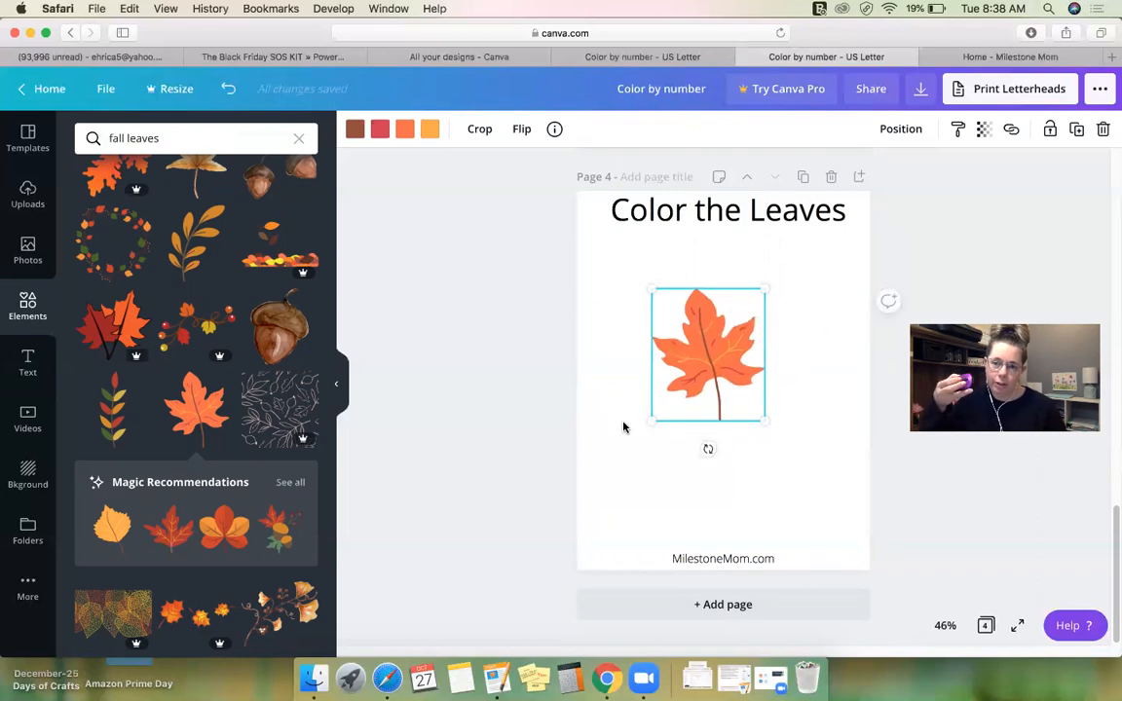
pyautogui.moveTo(650, 418); pyautogui.dragTo(727, 332)
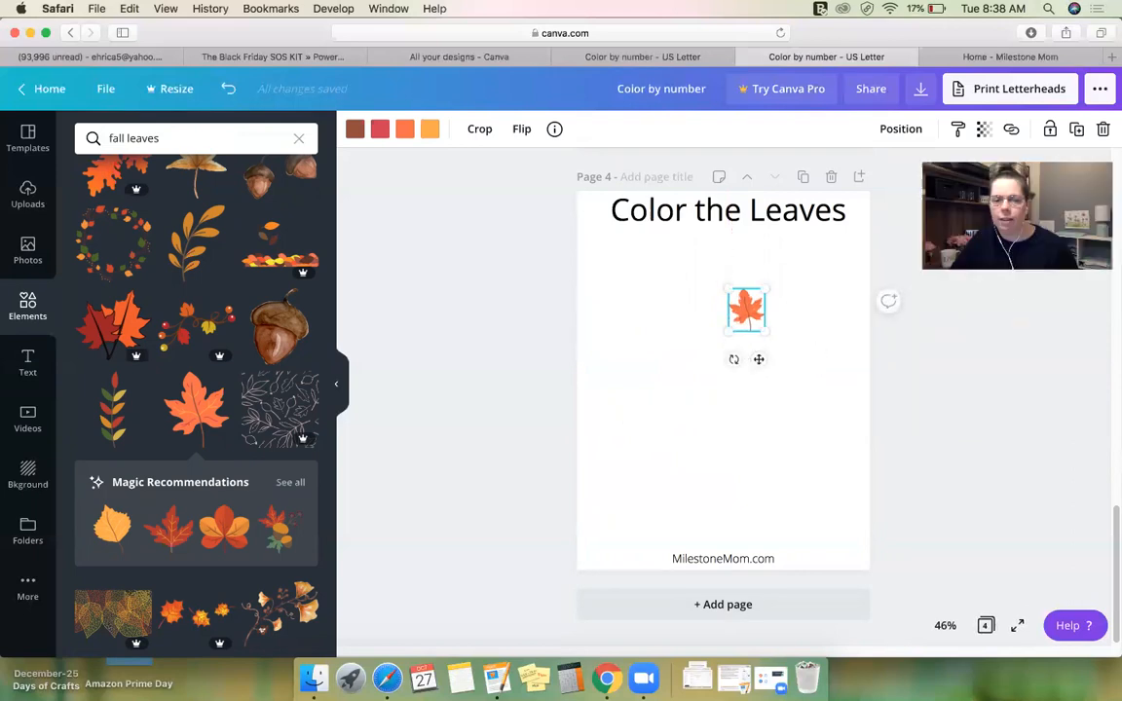
pyautogui.moveTo(760, 314); pyautogui.dragTo(604, 227)
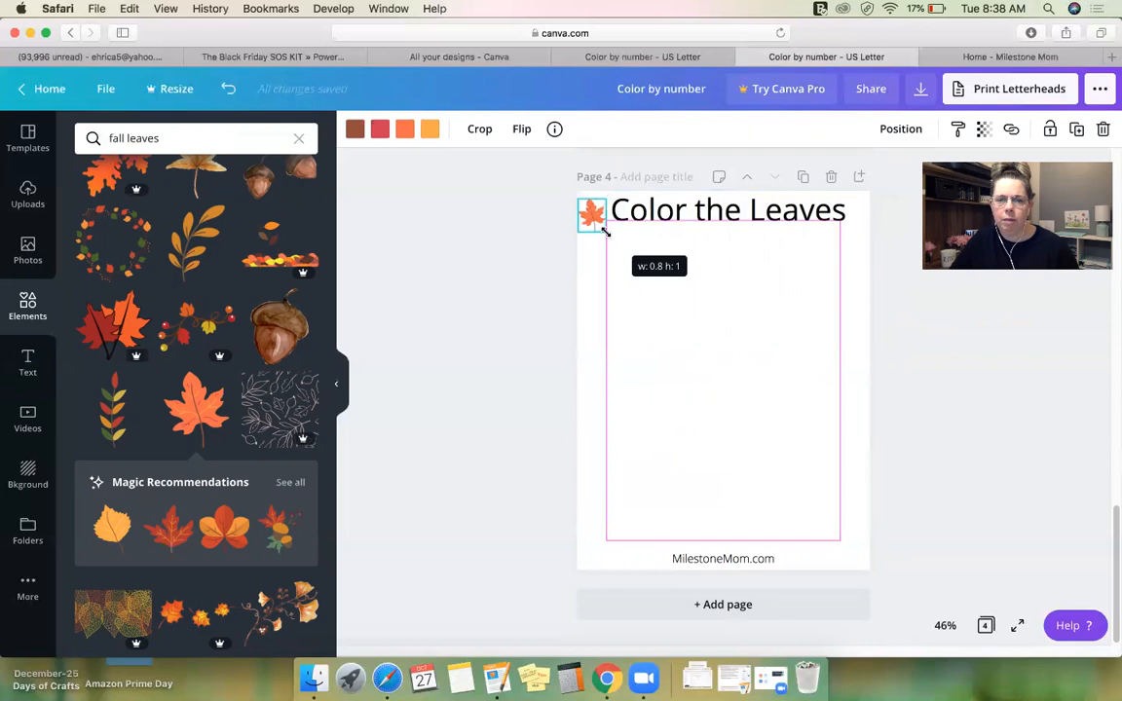
# - Reduce the "Color the Leaves" title to font size 56
pyautogui.click(691, 214)
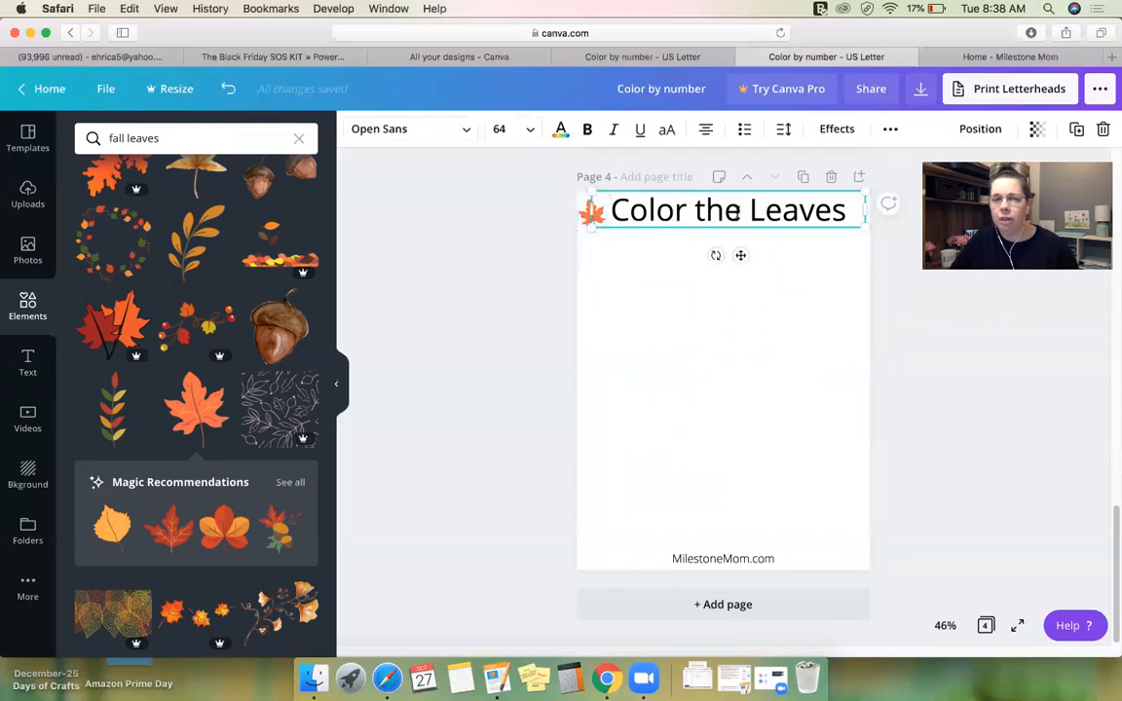
pyautogui.click(532, 128)
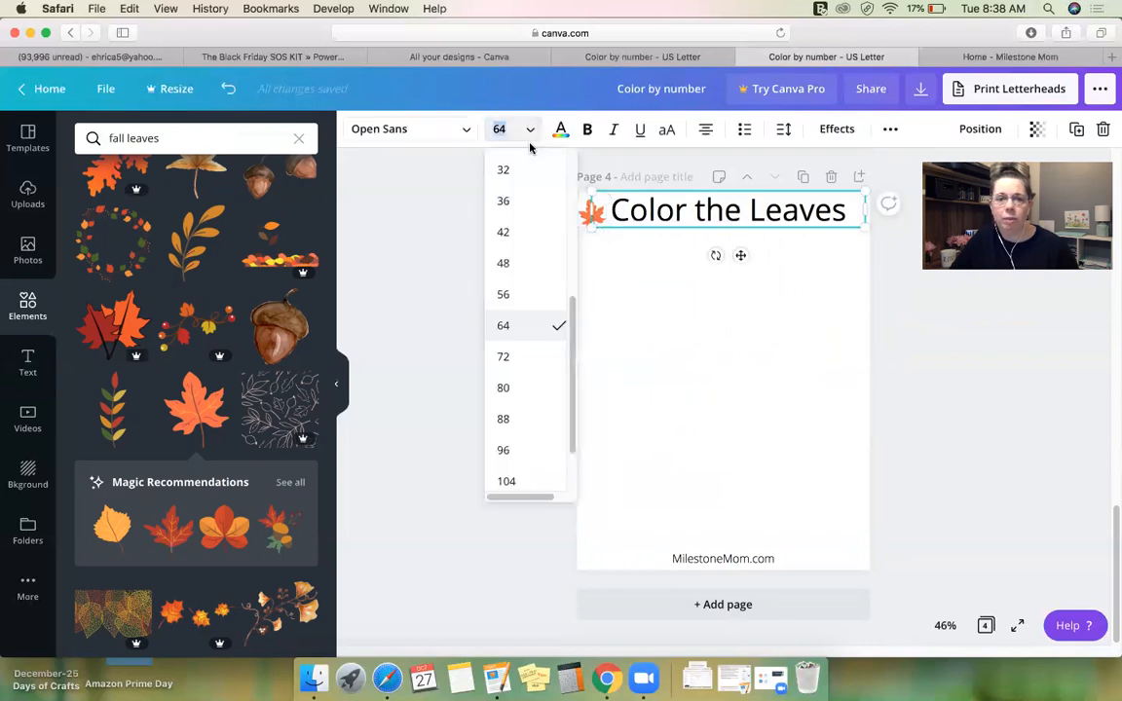
pyautogui.click(505, 303)
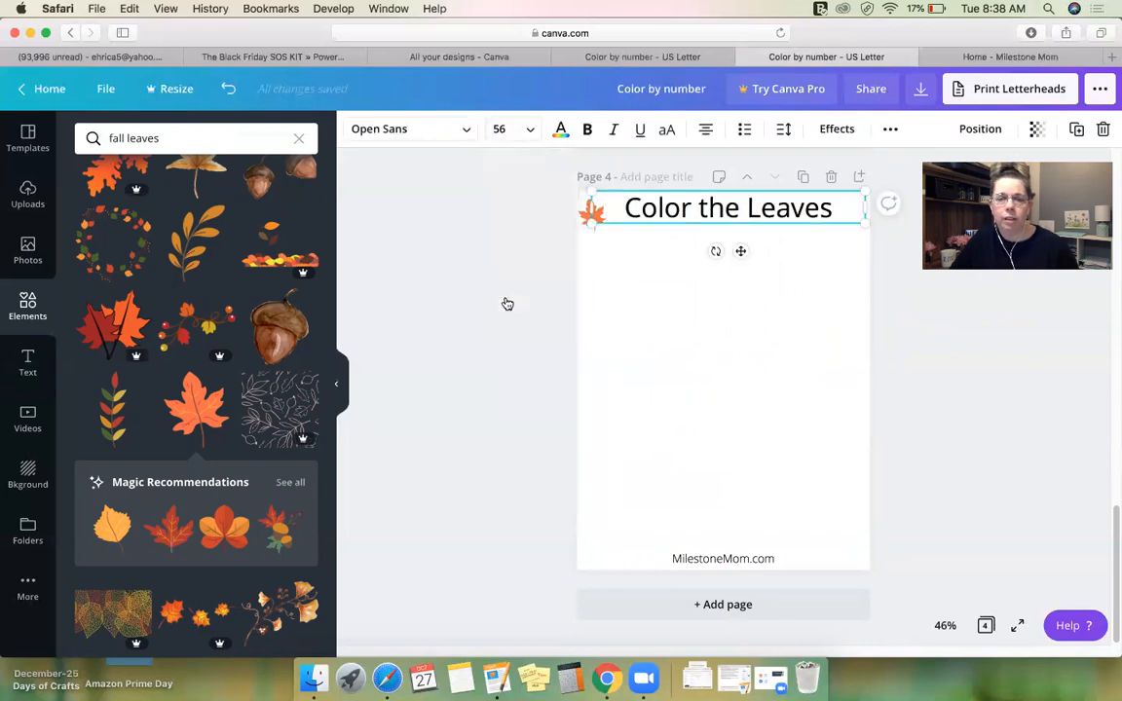
pyautogui.click(666, 282)
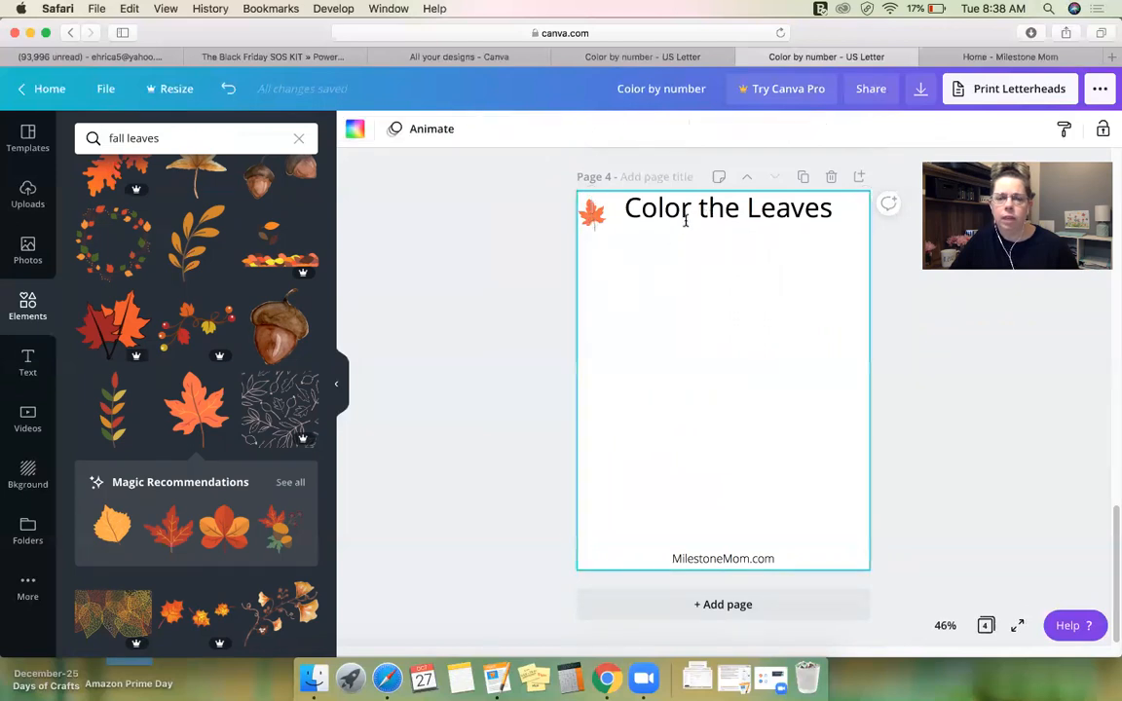
pyautogui.click(689, 210)
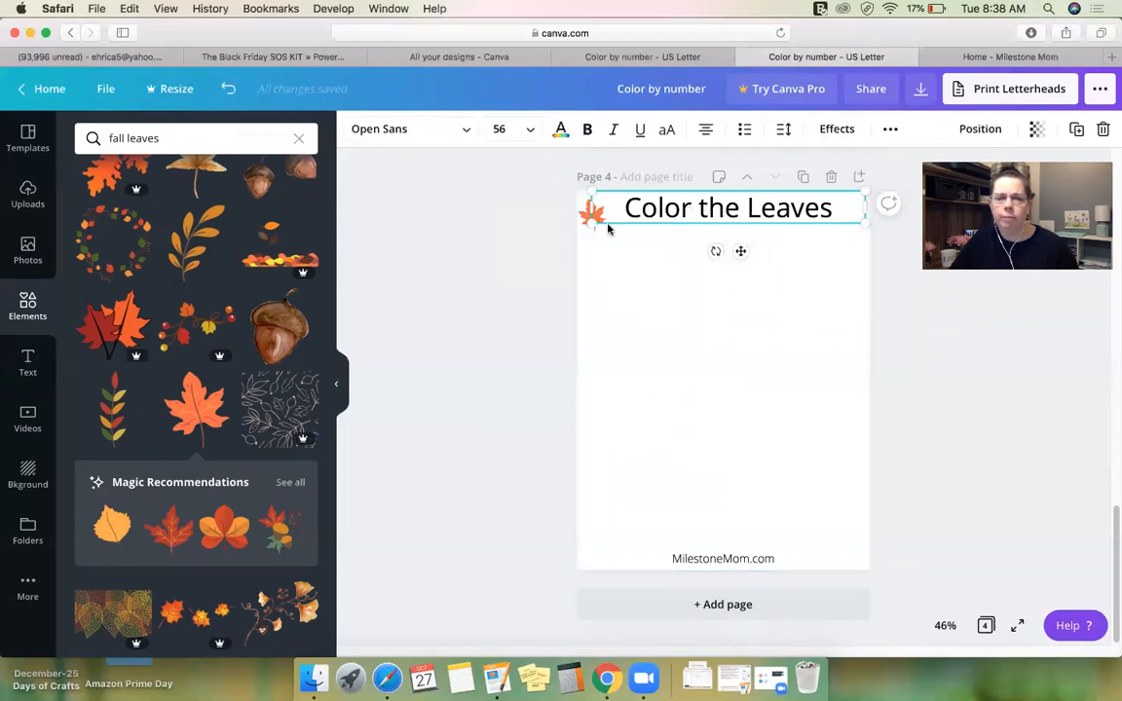
pyautogui.click(531, 131)
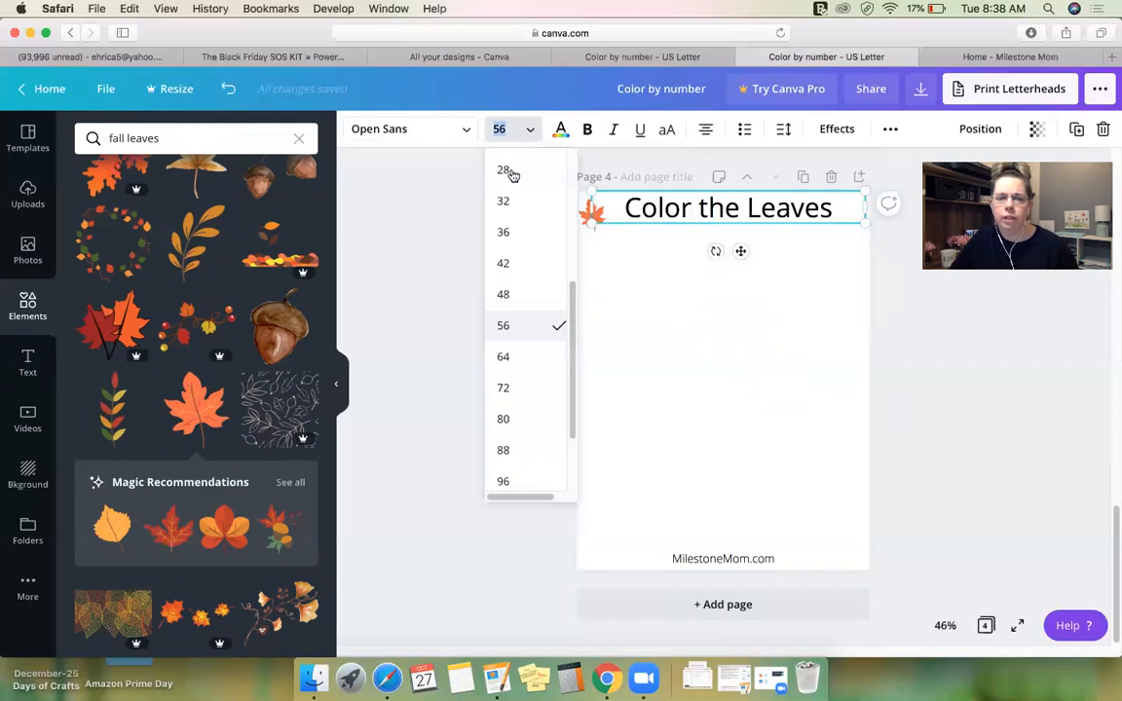
pyautogui.click(508, 327)
pyautogui.click(629, 268)
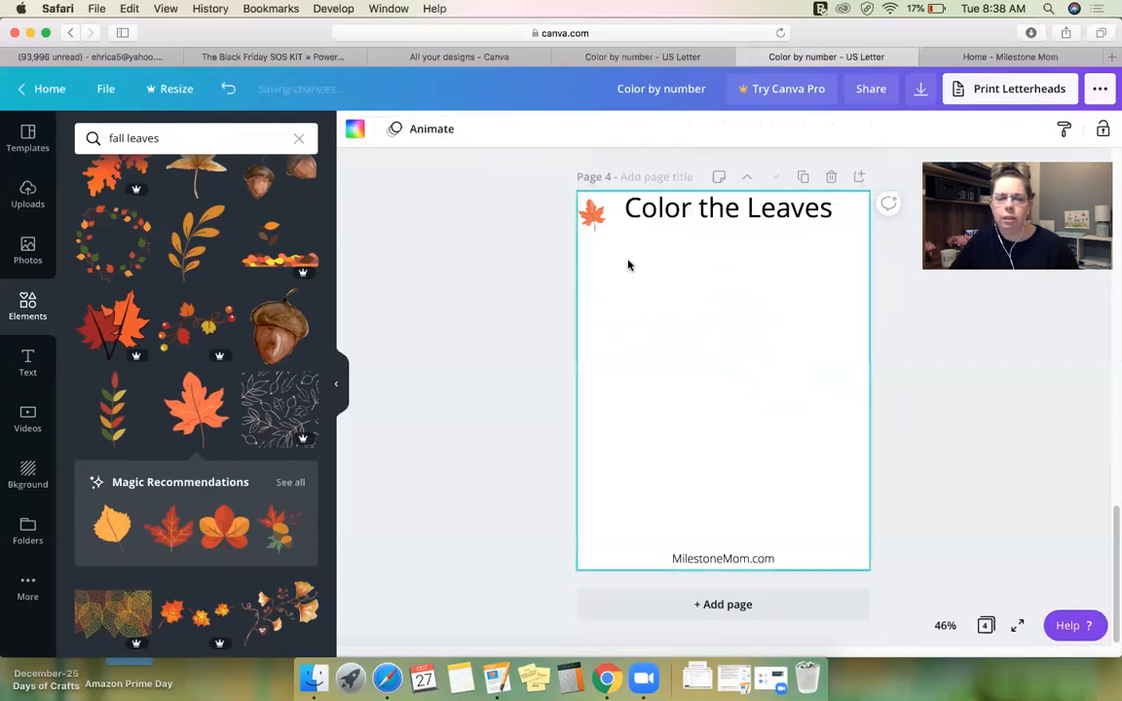
# - Adjust the size of the leaf before the title and tilt it slightly clockwise
pyautogui.click(589, 220)
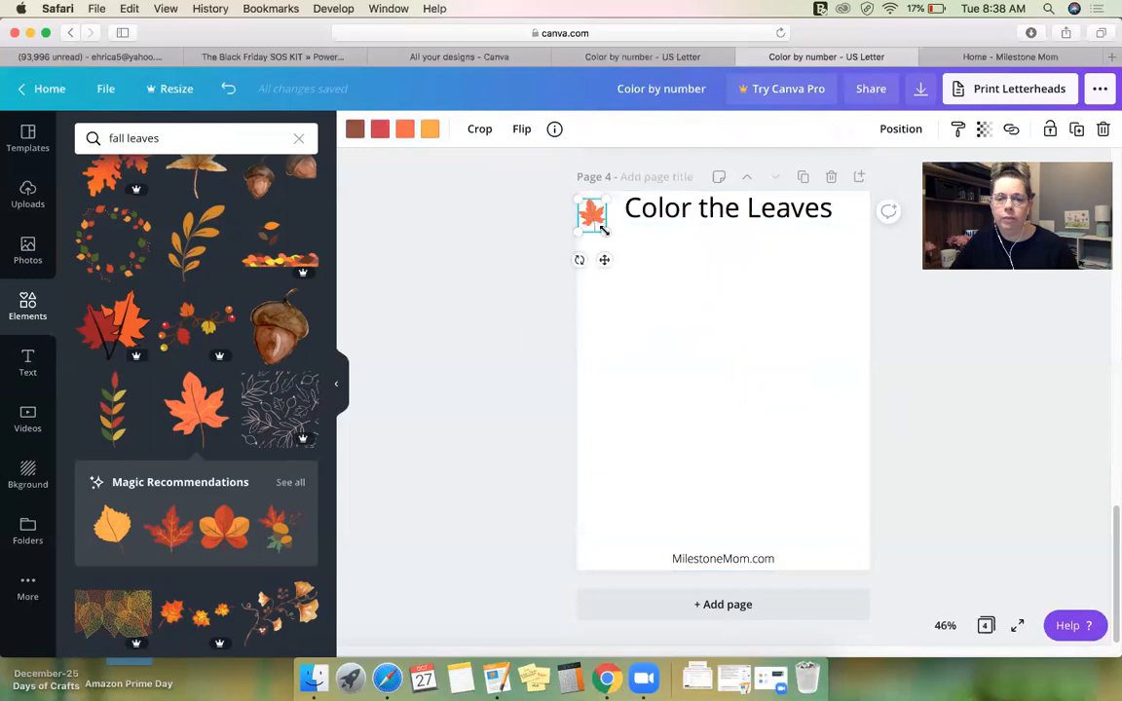
pyautogui.moveTo(608, 234); pyautogui.dragTo(615, 242)
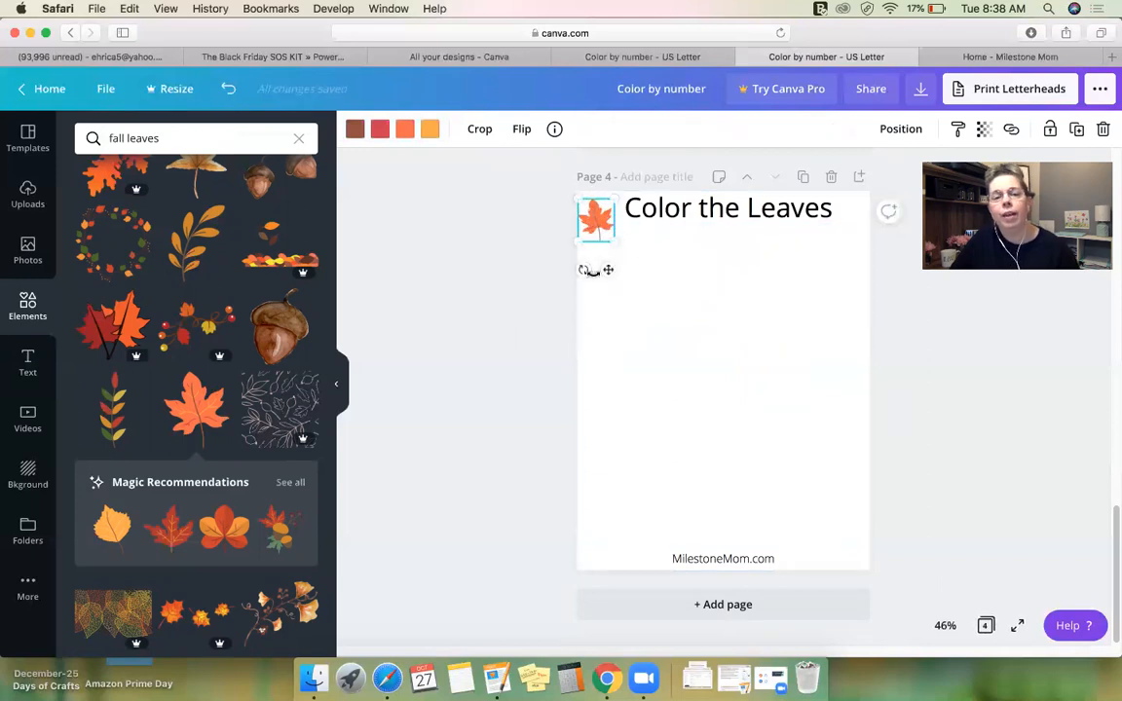
pyautogui.moveTo(581, 270); pyautogui.dragTo(565, 261)
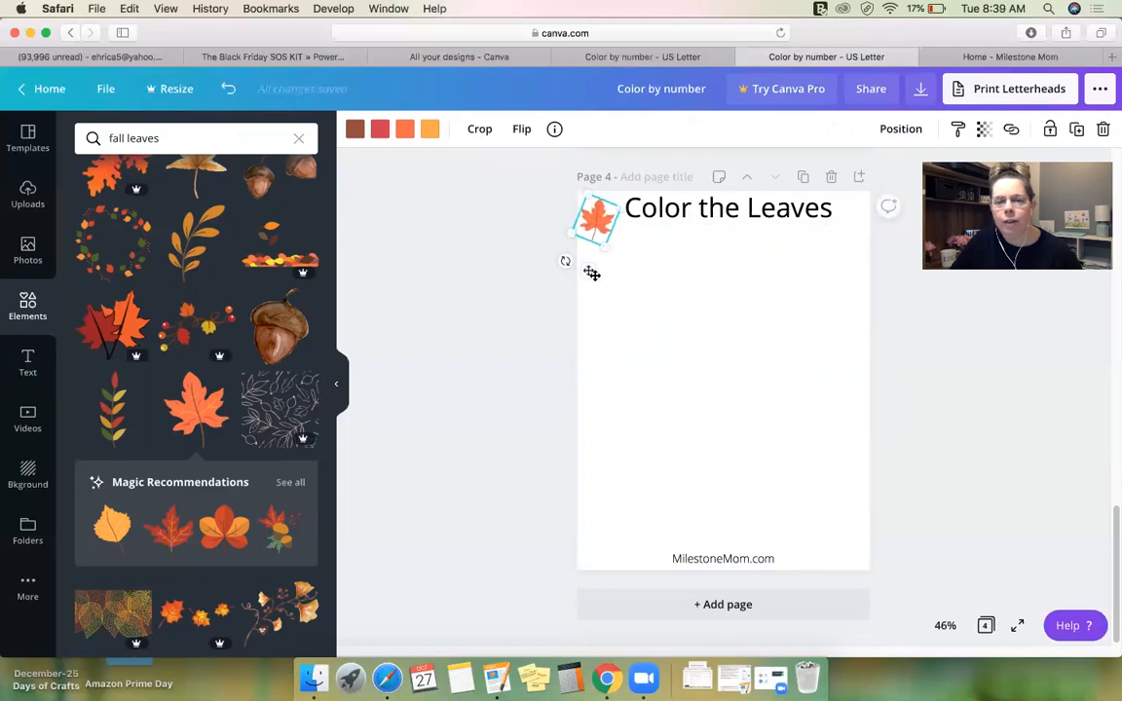
pyautogui.moveTo(606, 247); pyautogui.dragTo(635, 216)
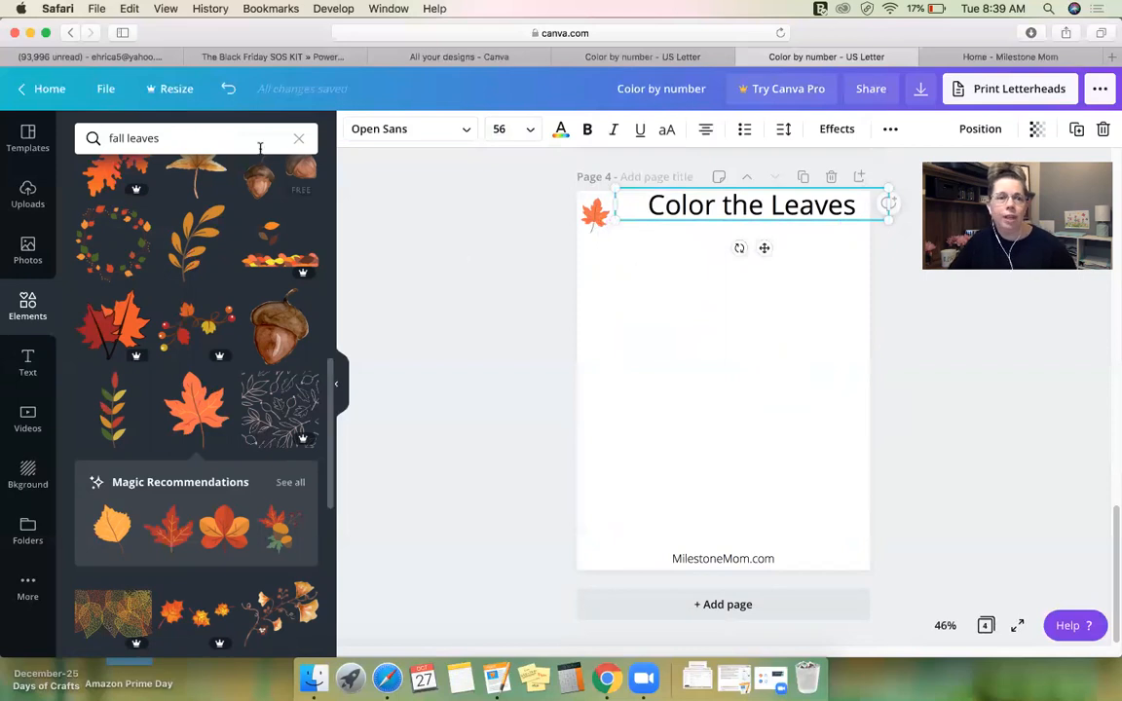
# - Undo the last title shift and move the leaf closer to the start of "Color the Leaves"
pyautogui.click(228, 91)
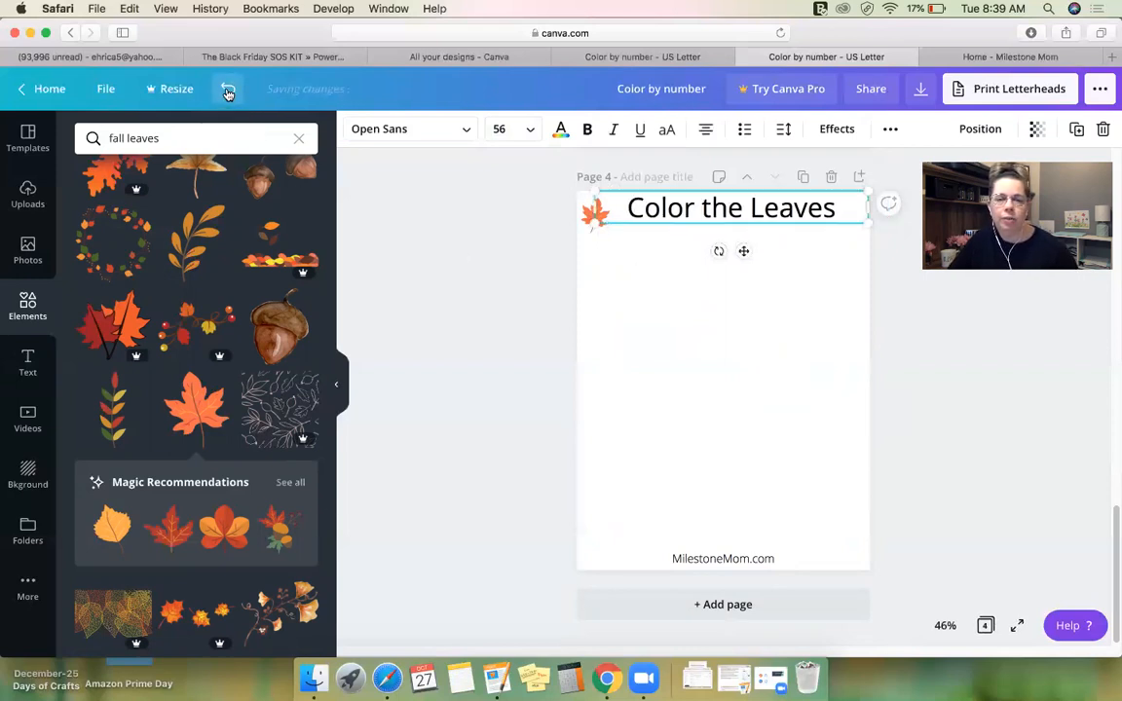
pyautogui.click(642, 372)
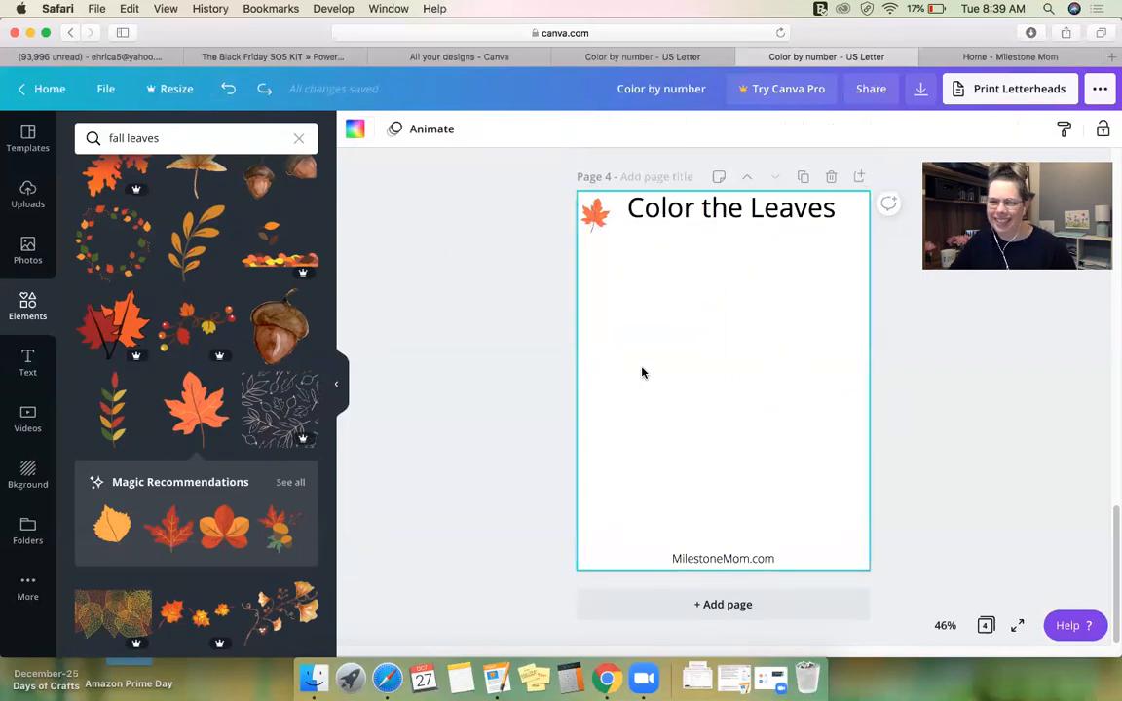
pyautogui.click(597, 215)
pyautogui.moveTo(601, 220); pyautogui.dragTo(610, 218)
pyautogui.click(651, 306)
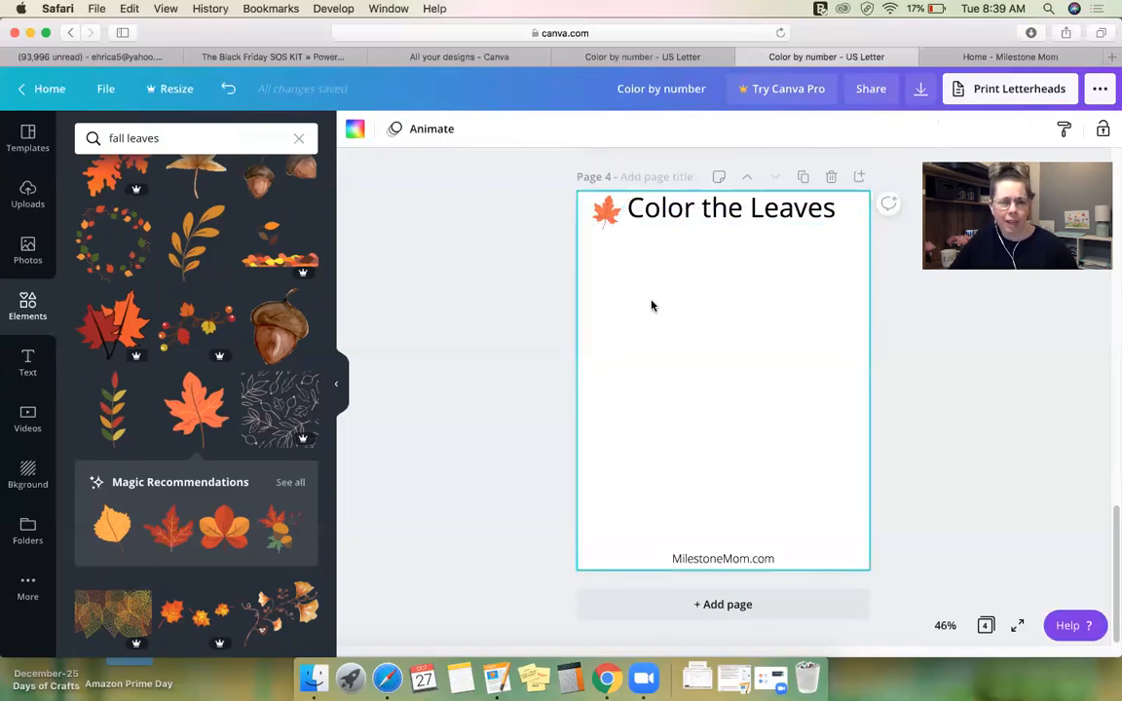
# - Duplicate the tilted orange leaf and place the copy below the word "Leaves" in the title
pyautogui.moveTo(199, 417); pyautogui.dragTo(576, 494)
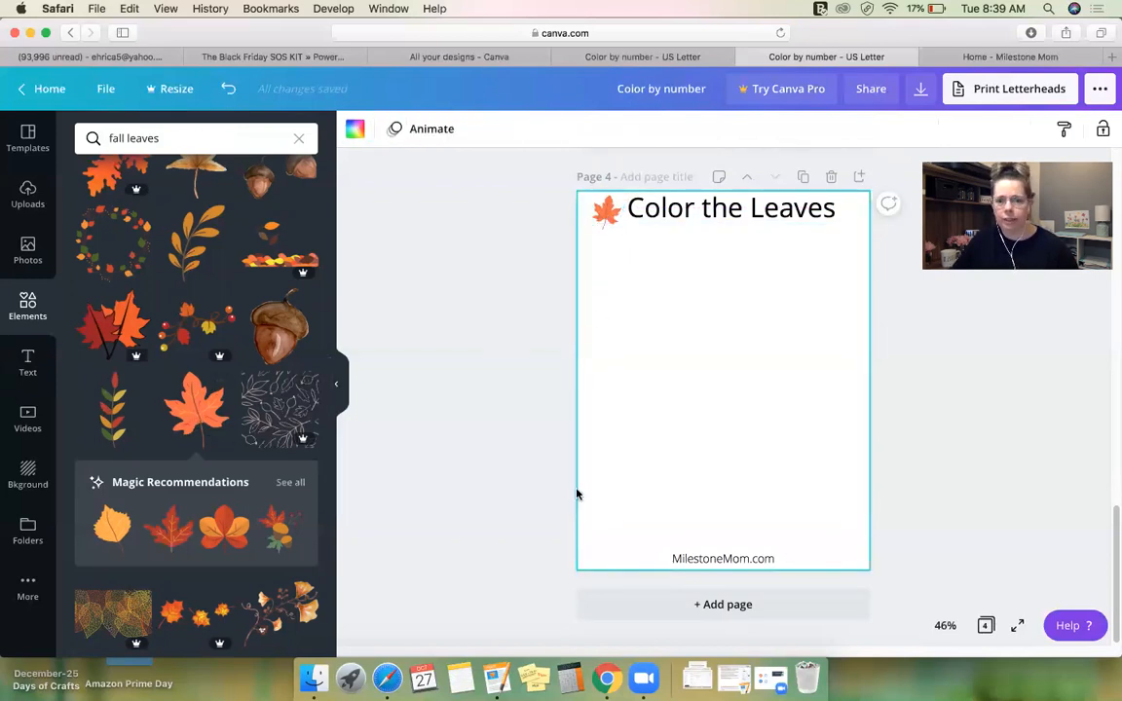
pyautogui.moveTo(197, 406); pyautogui.dragTo(198, 408)
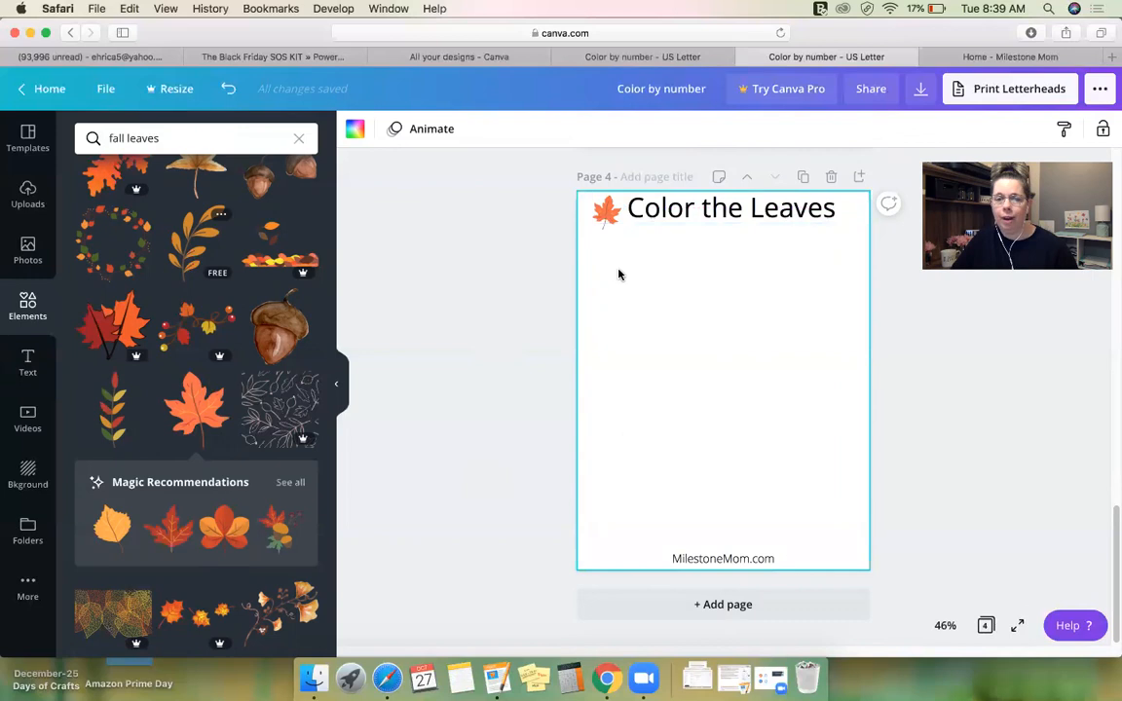
pyautogui.click(589, 224)
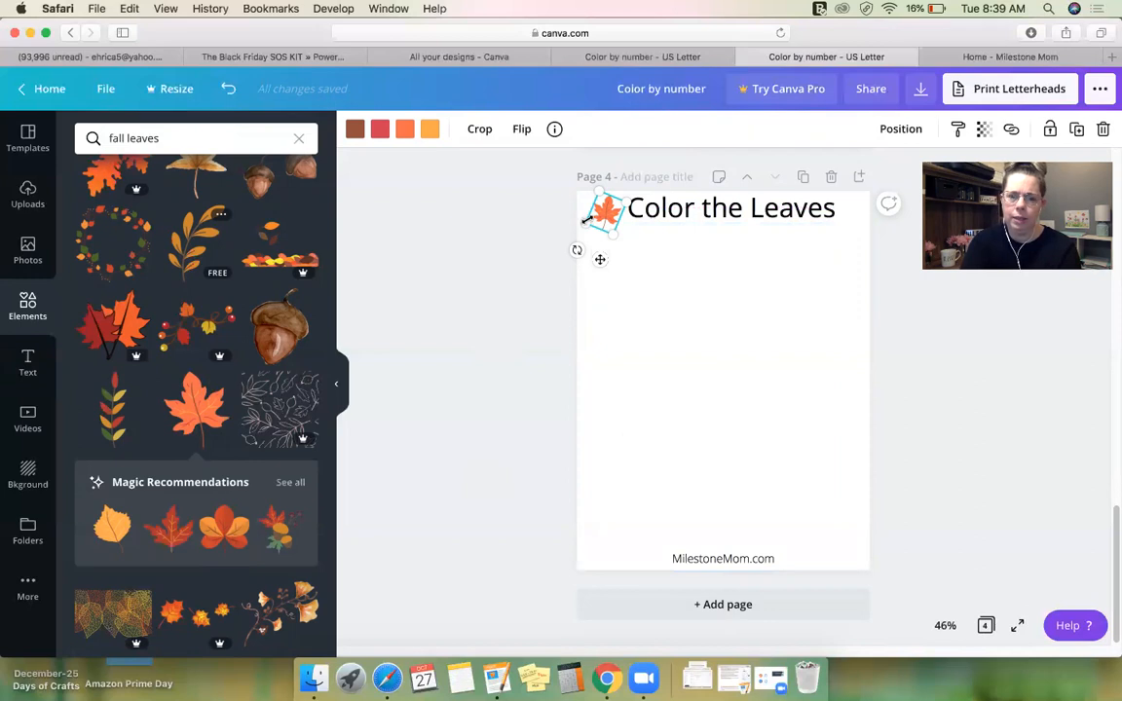
pyautogui.moveTo(583, 220); pyautogui.dragTo(684, 316)
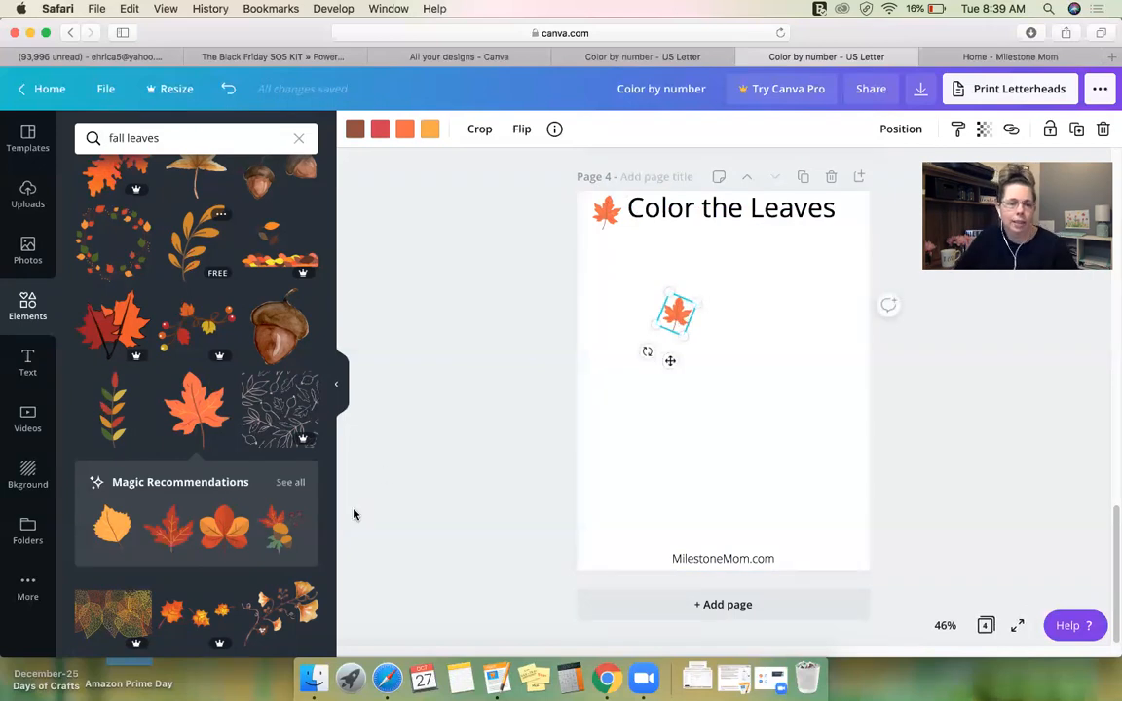
pyautogui.moveTo(682, 323); pyautogui.dragTo(770, 292)
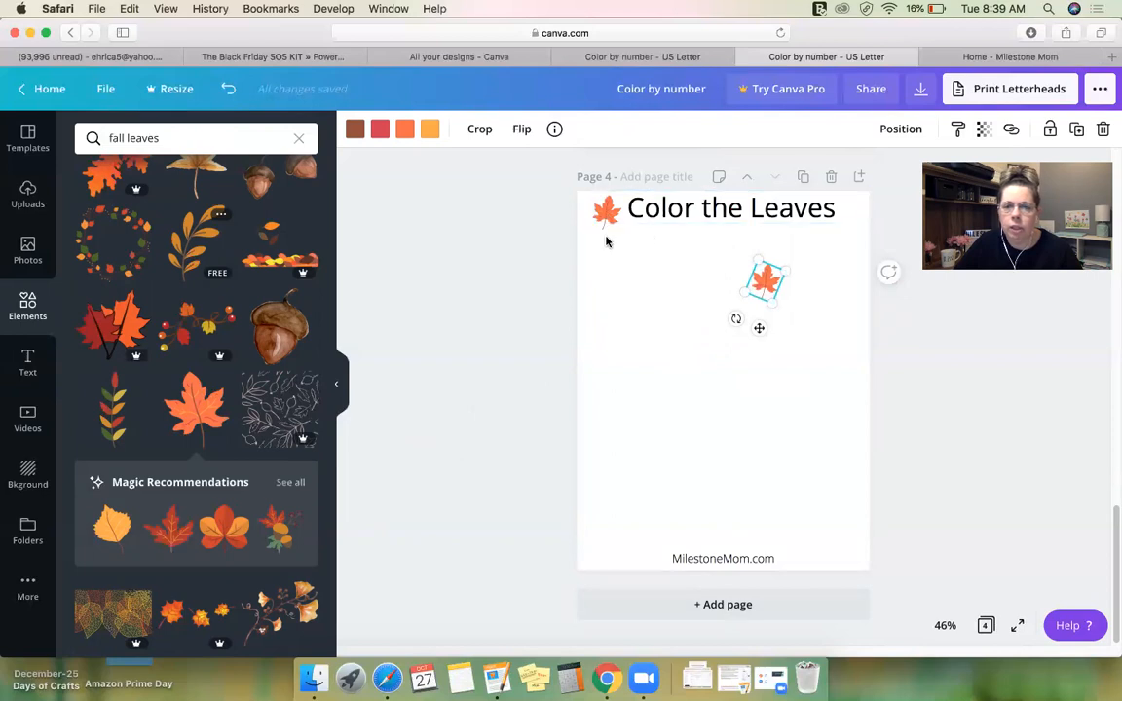
pyautogui.click(687, 368)
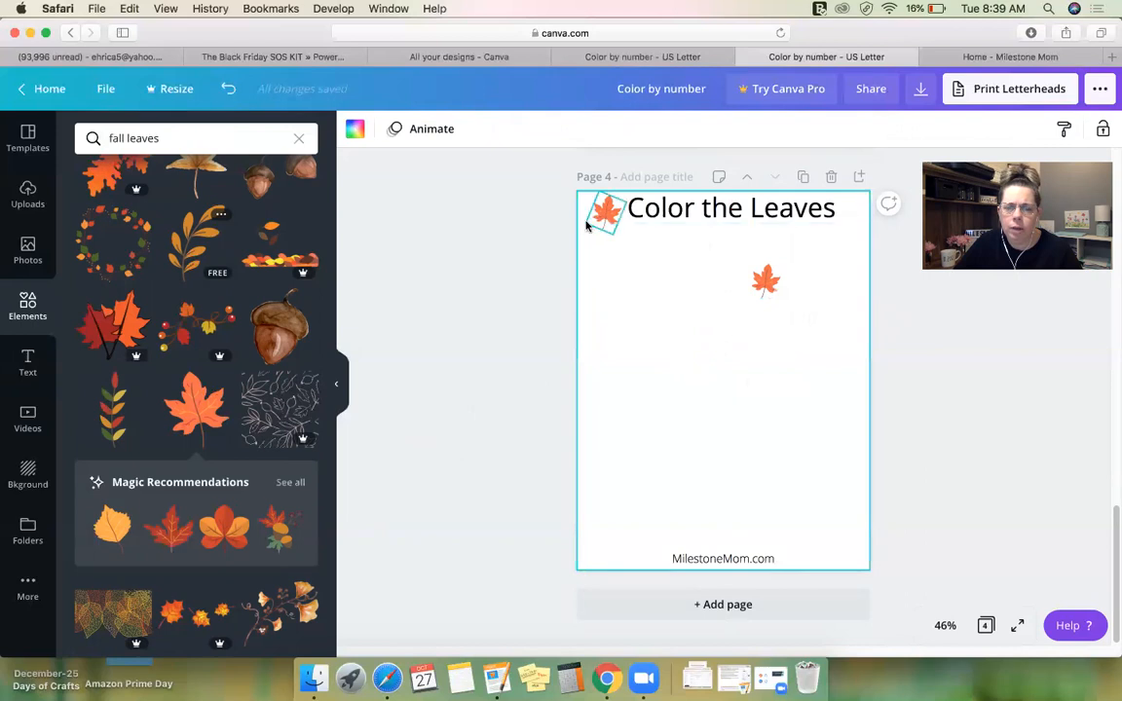
# - Shift the leaf before the title and the "Color the Leaves" text slightly toward the page's left edge
pyautogui.moveTo(589, 224); pyautogui.dragTo(582, 223)
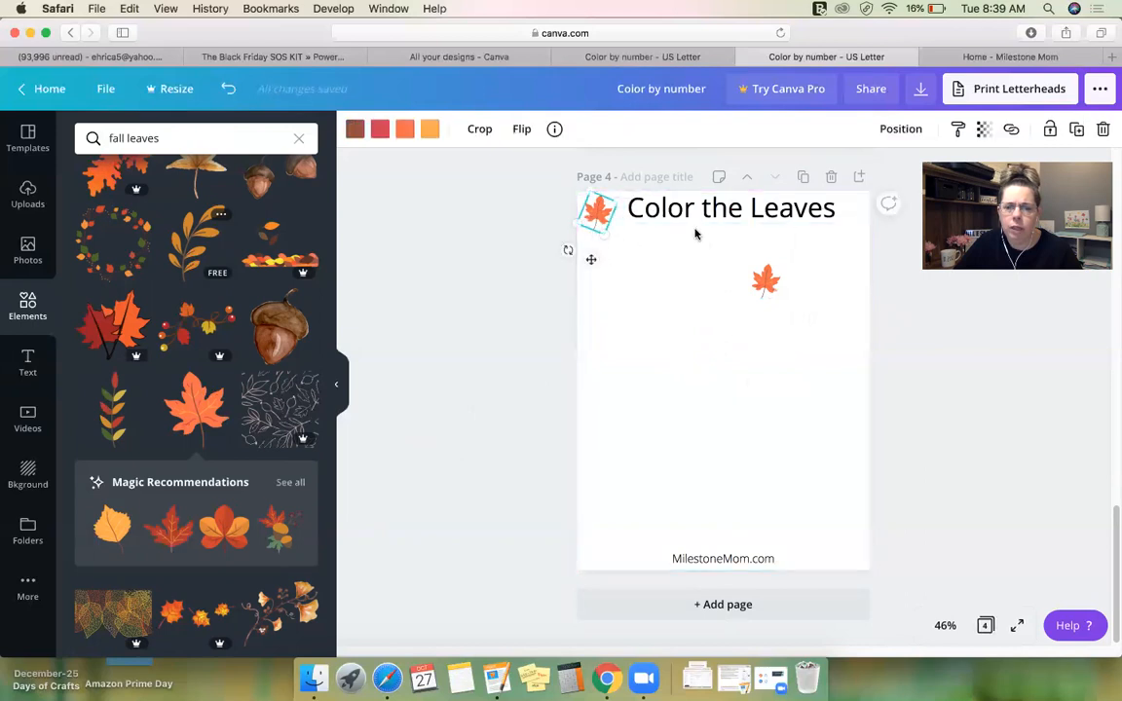
pyautogui.moveTo(713, 212); pyautogui.dragTo(712, 209)
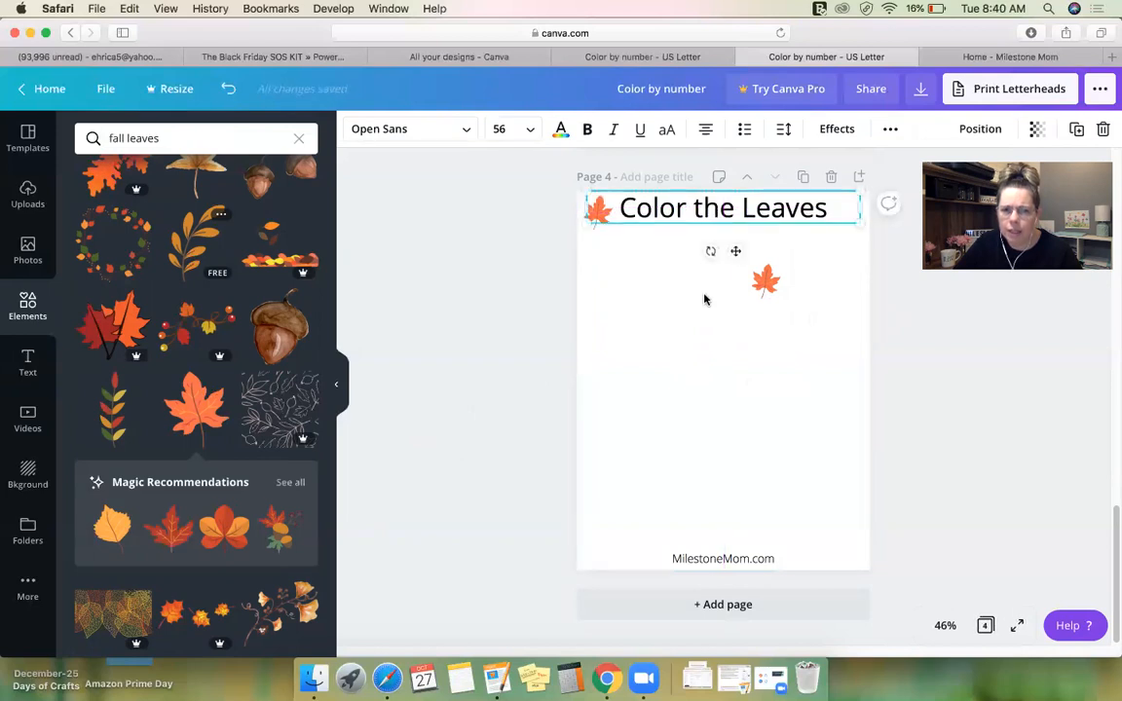
pyautogui.click(703, 303)
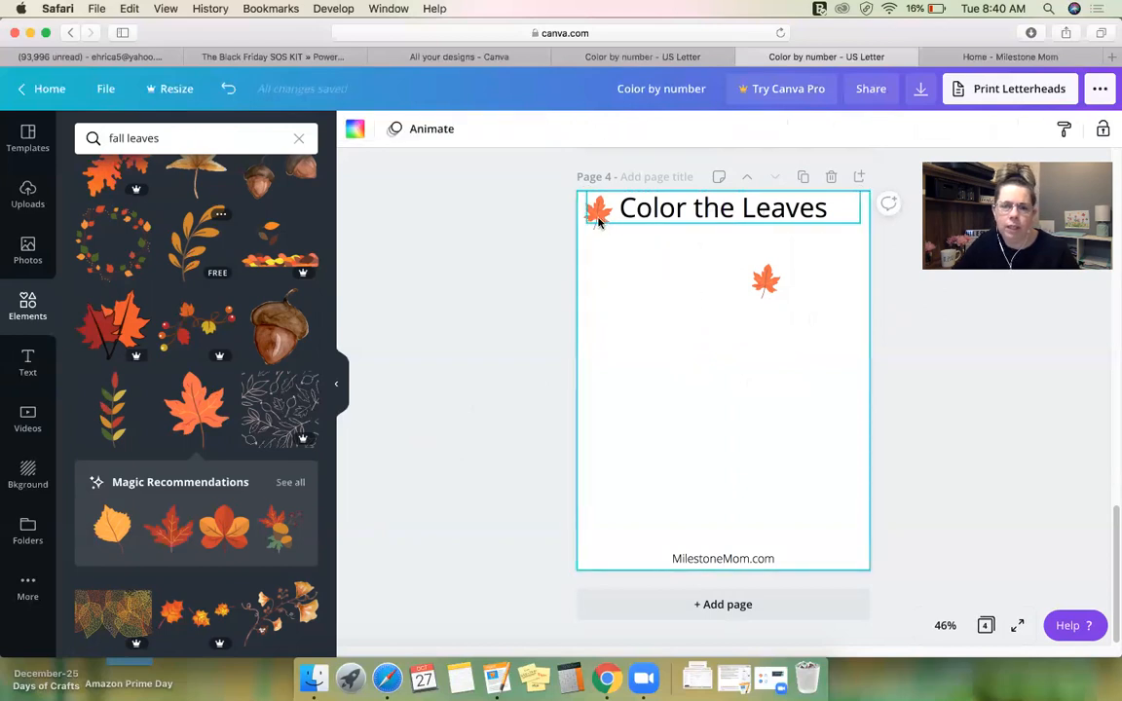
# - Move the copied orange leaf from the middle of the page to the end of the "Color the Leaves" title
pyautogui.moveTo(751, 281); pyautogui.dragTo(851, 230)
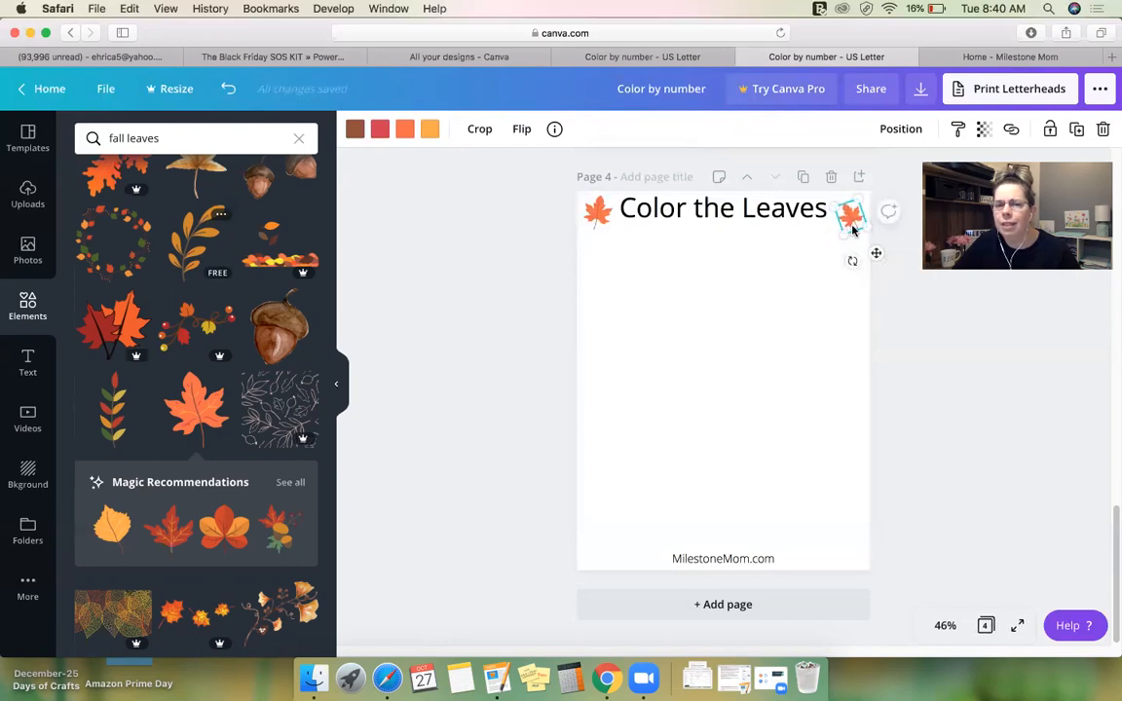
pyautogui.keyDown('shift'); pyautogui.click(600, 217); pyautogui.keyUp('shift')
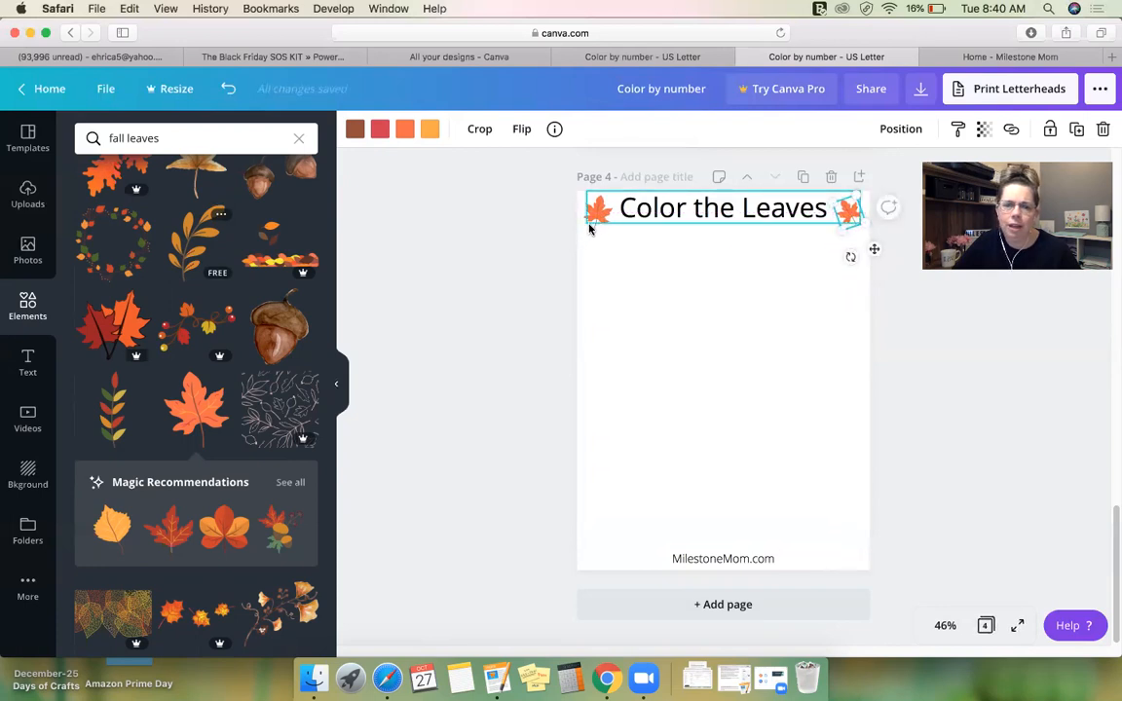
pyautogui.click(584, 223)
pyautogui.click(588, 228)
pyautogui.click(586, 220)
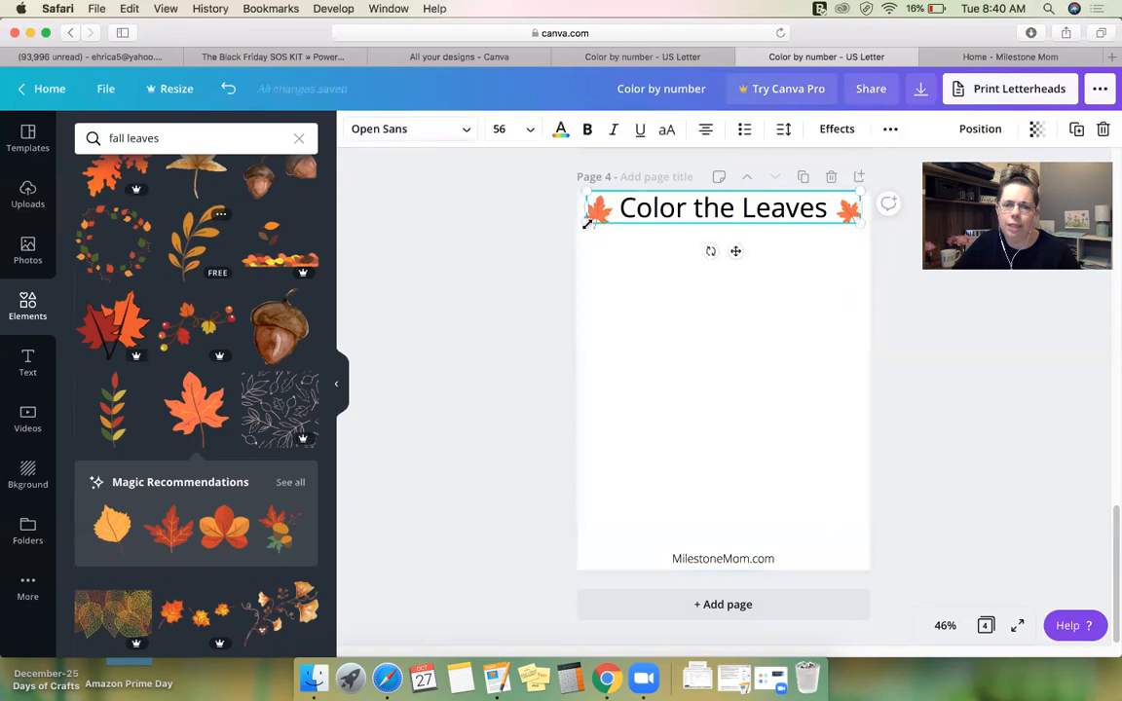
pyautogui.click(593, 264)
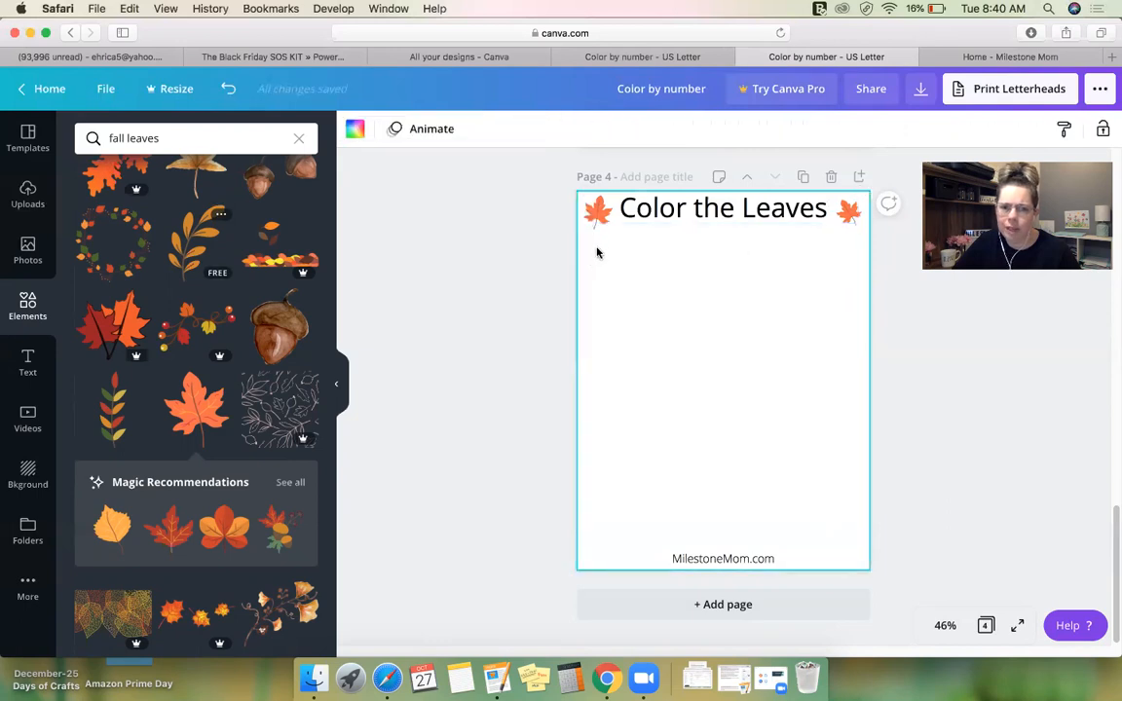
# - Enlarge the leaf after the title slightly and nudge it up toward the page's upper right corner
pyautogui.click(849, 215)
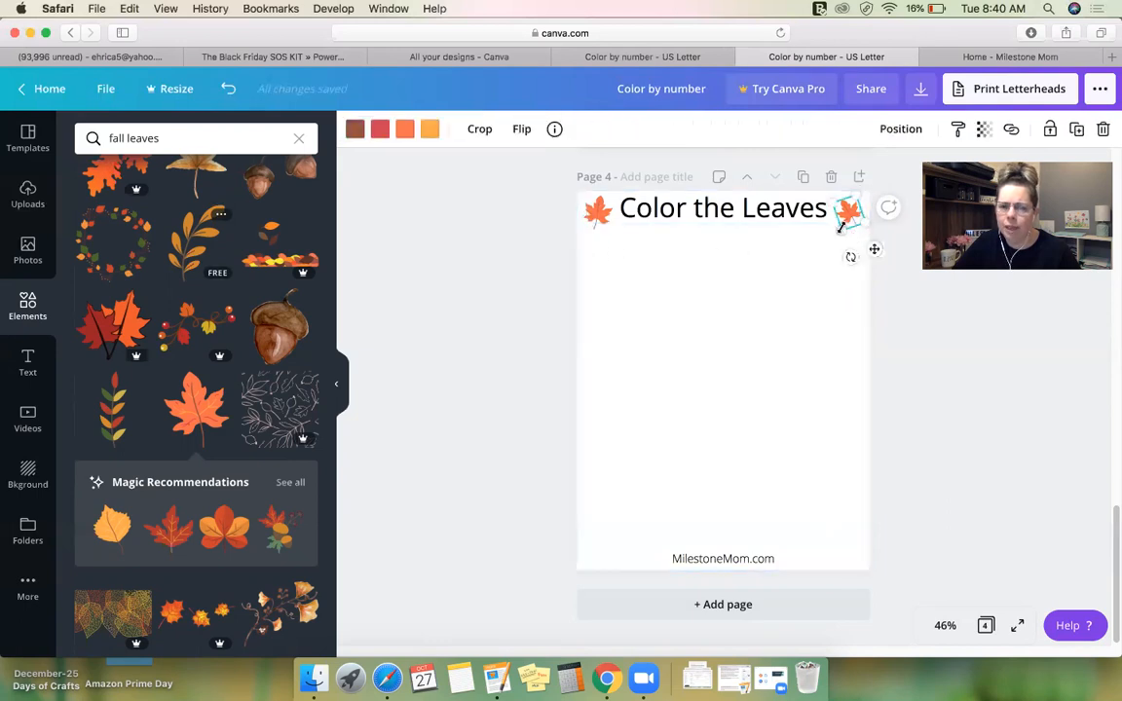
pyautogui.moveTo(840, 230); pyautogui.dragTo(836, 235)
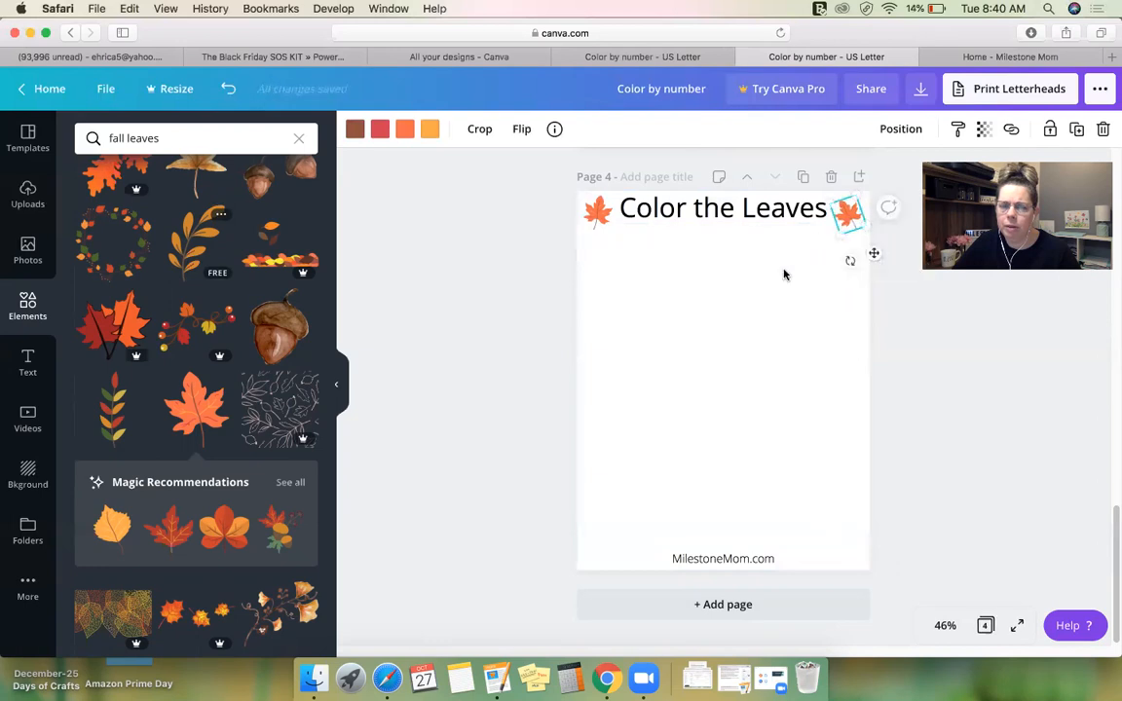
pyautogui.click(758, 335)
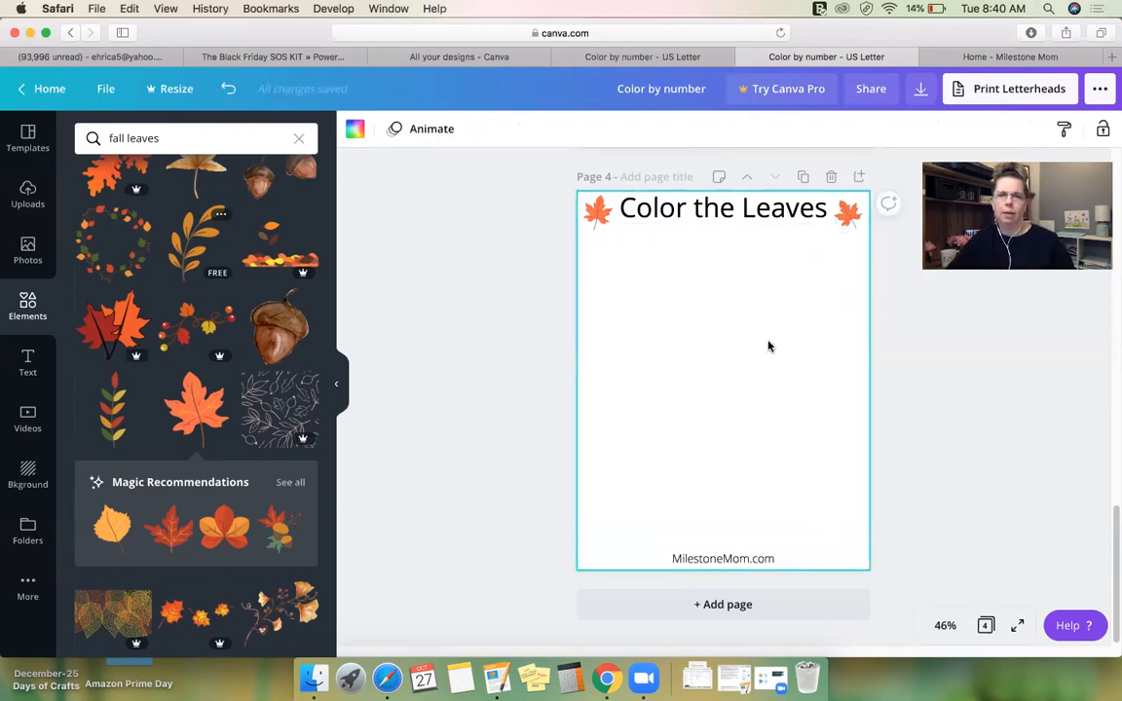
pyautogui.click(853, 223)
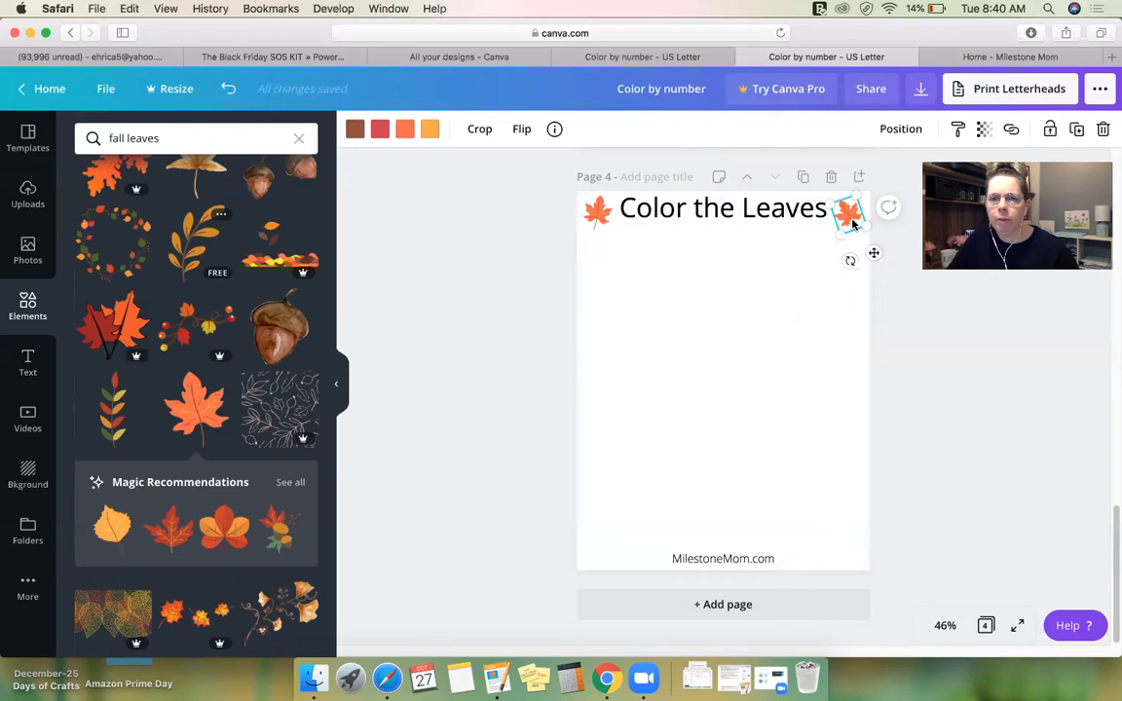
pyautogui.moveTo(853, 223); pyautogui.dragTo(854, 218)
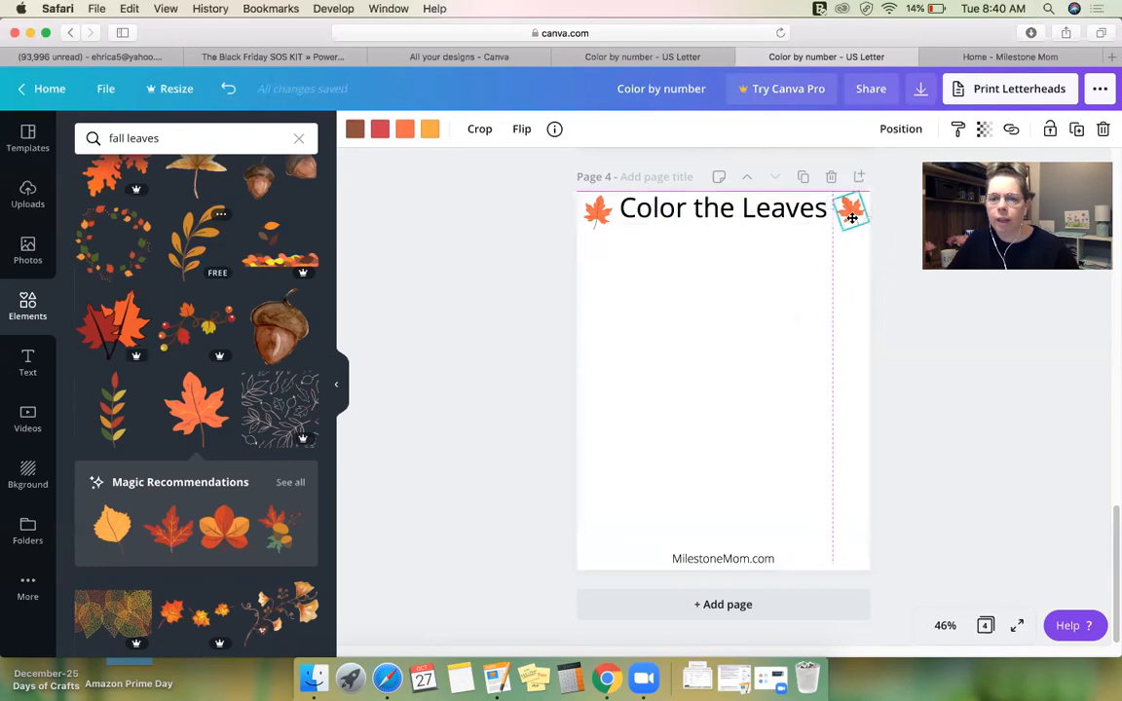
pyautogui.click(722, 366)
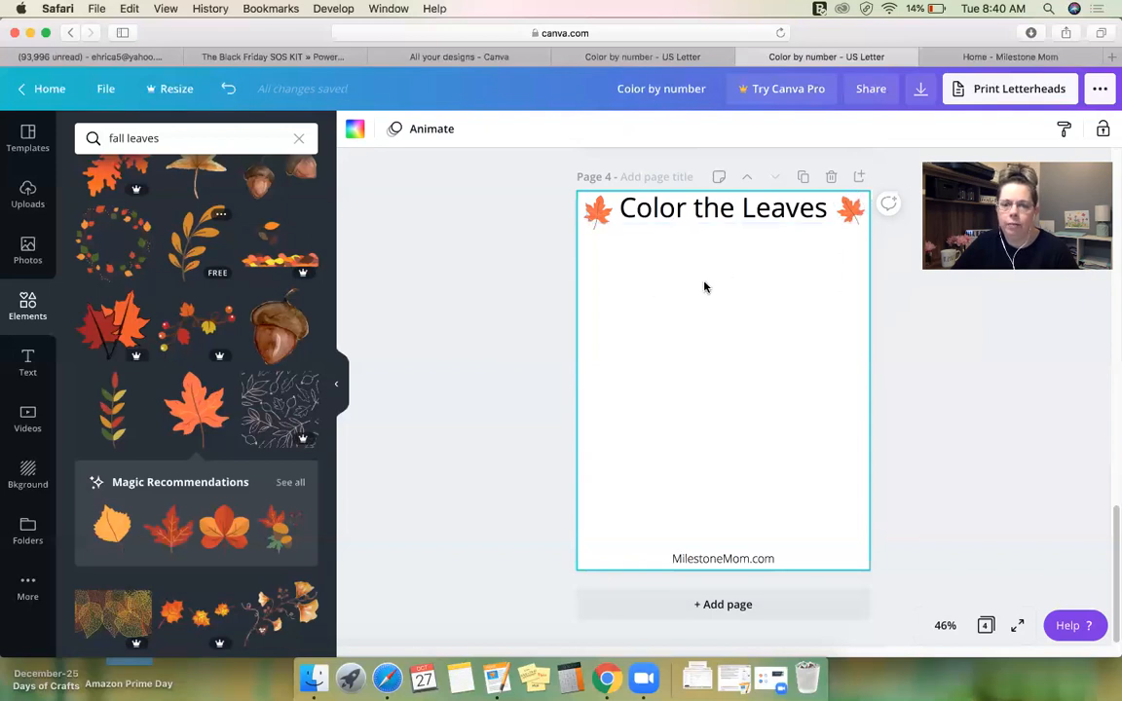
# - Bring the finished sample on page 3 into view and display the uploaded images
pyautogui.scroll(5, 596, 423)
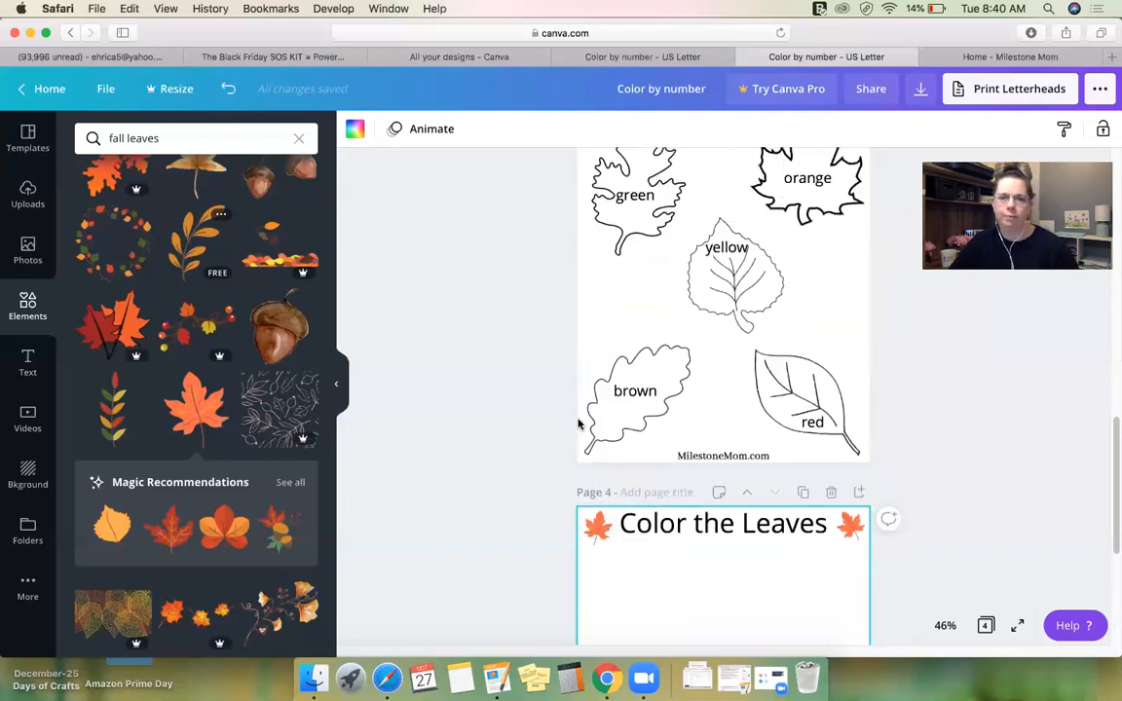
pyautogui.scroll(2, 504, 392)
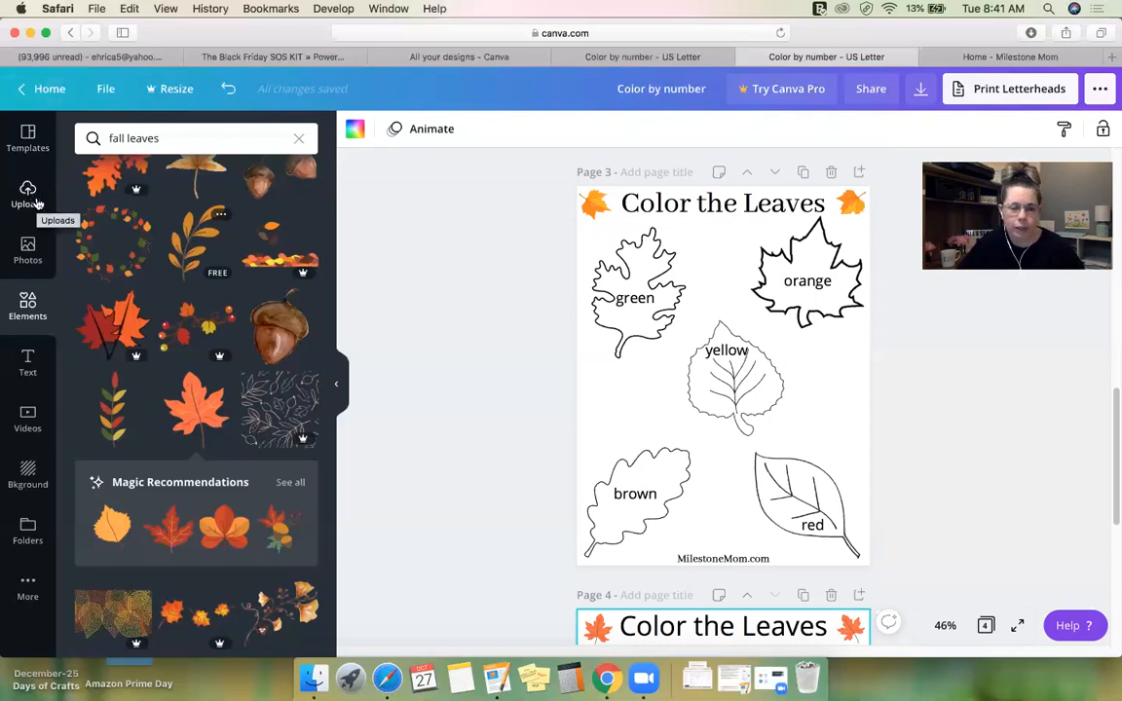
pyautogui.click(28, 195)
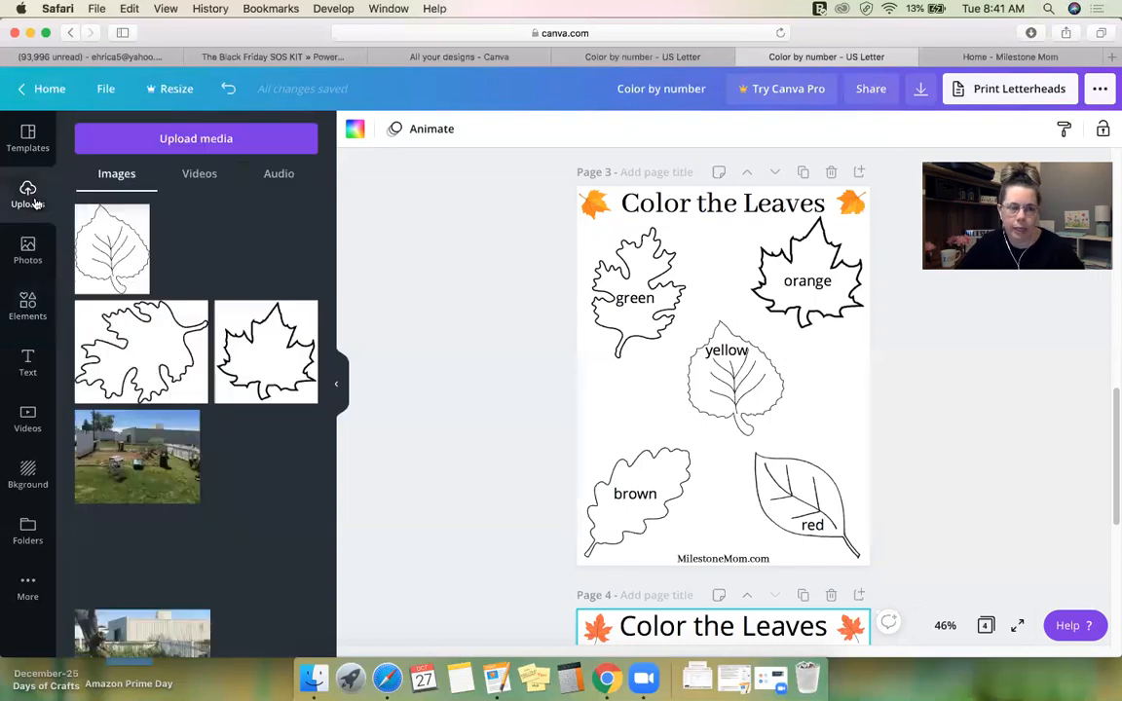
# - Search the computer for "leaf" and upload the Leaf1 image from it
pyautogui.click(181, 140)
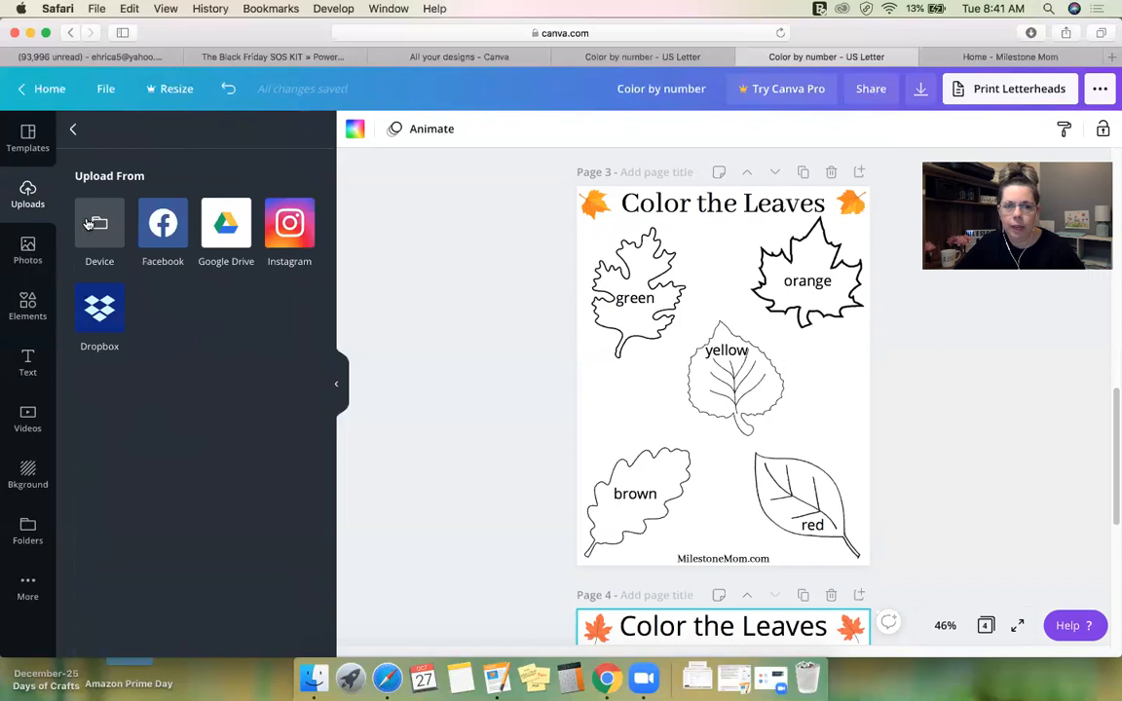
pyautogui.click(98, 227)
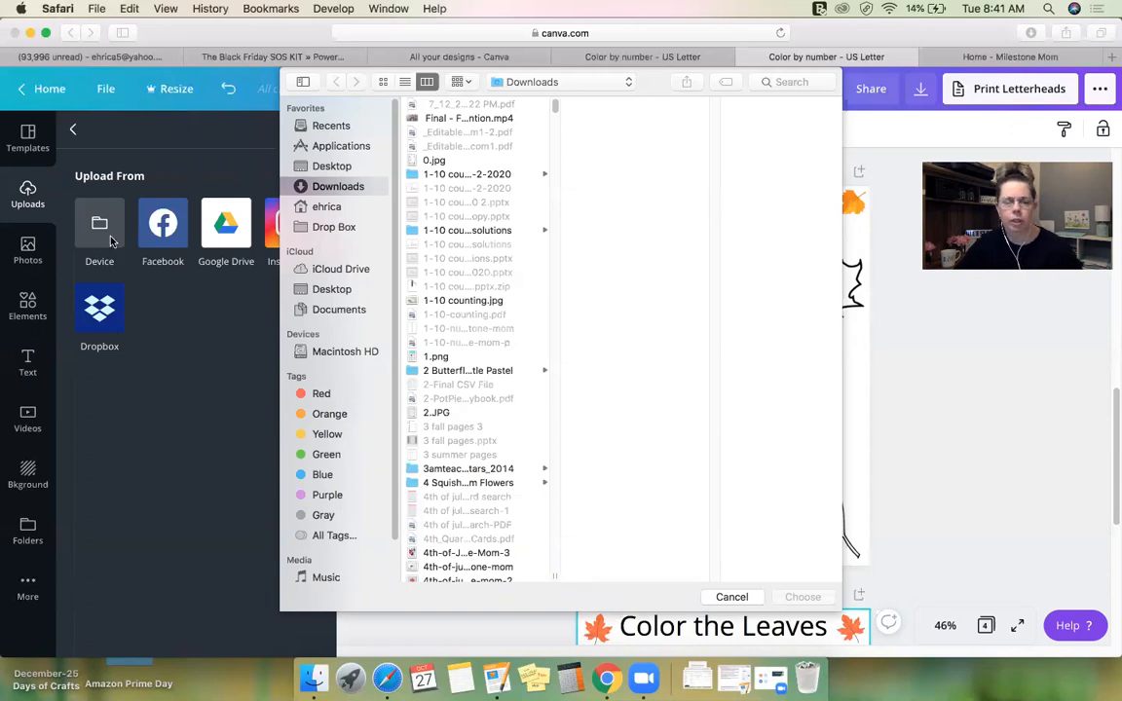
pyautogui.scroll(-5, 431, 361)
pyautogui.scroll(-2, 431, 362)
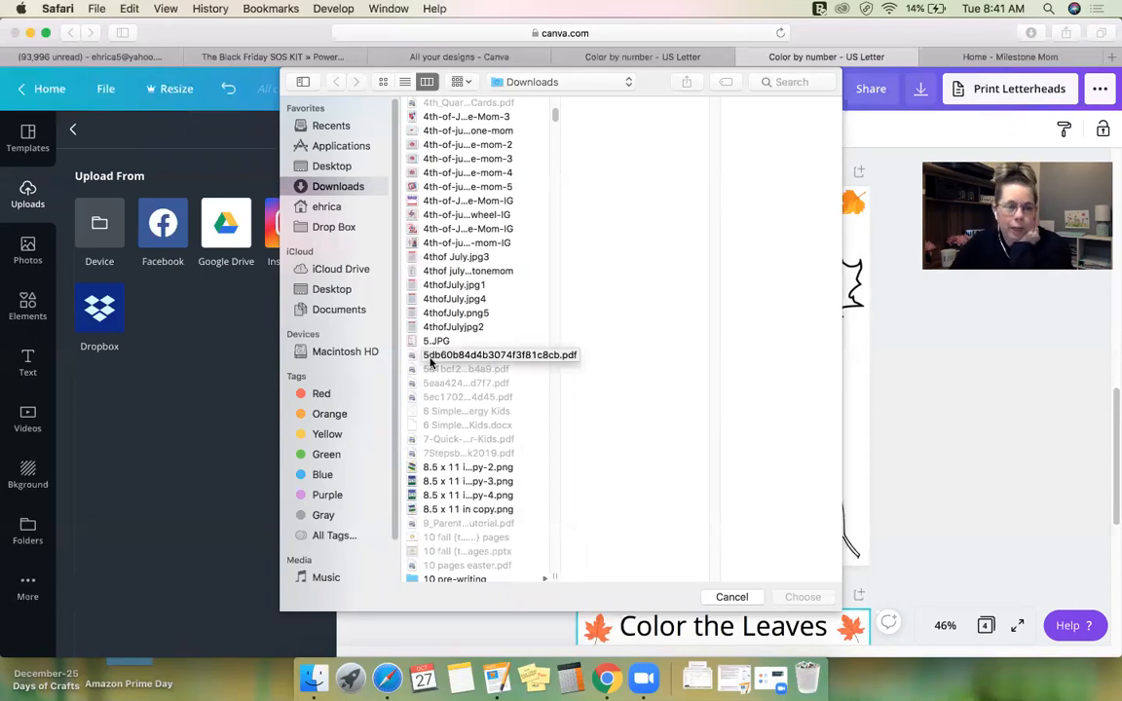
pyautogui.scroll(7, 432, 362)
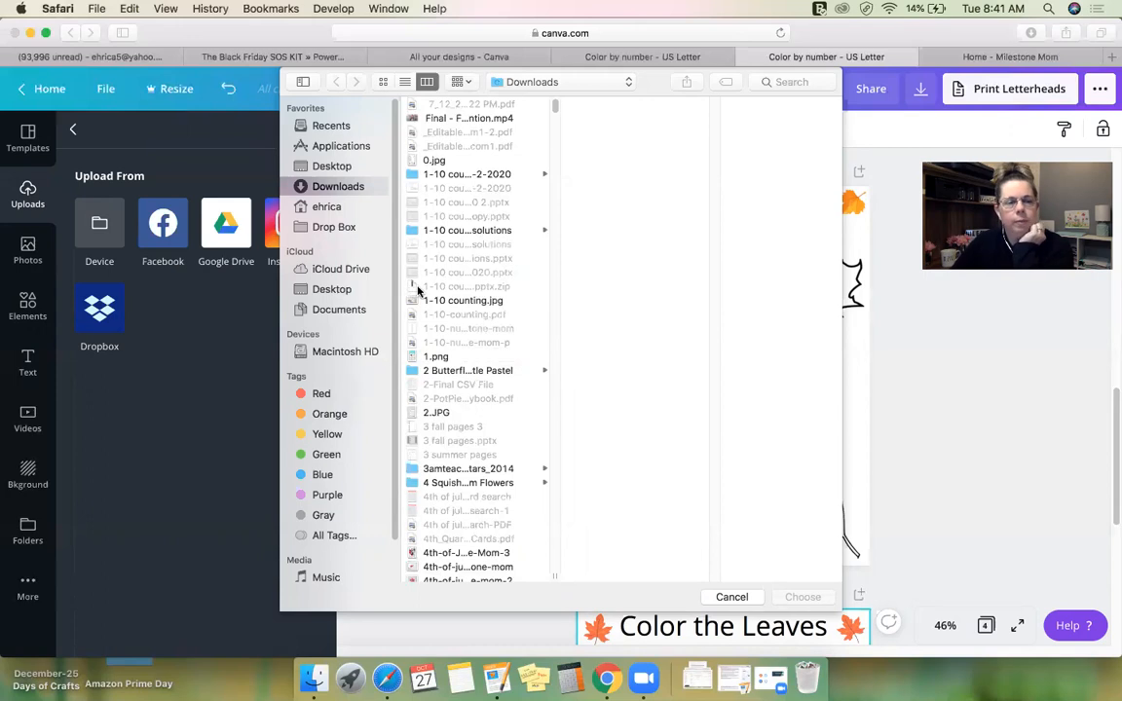
pyautogui.click(790, 83)
pyautogui.write('leaf')
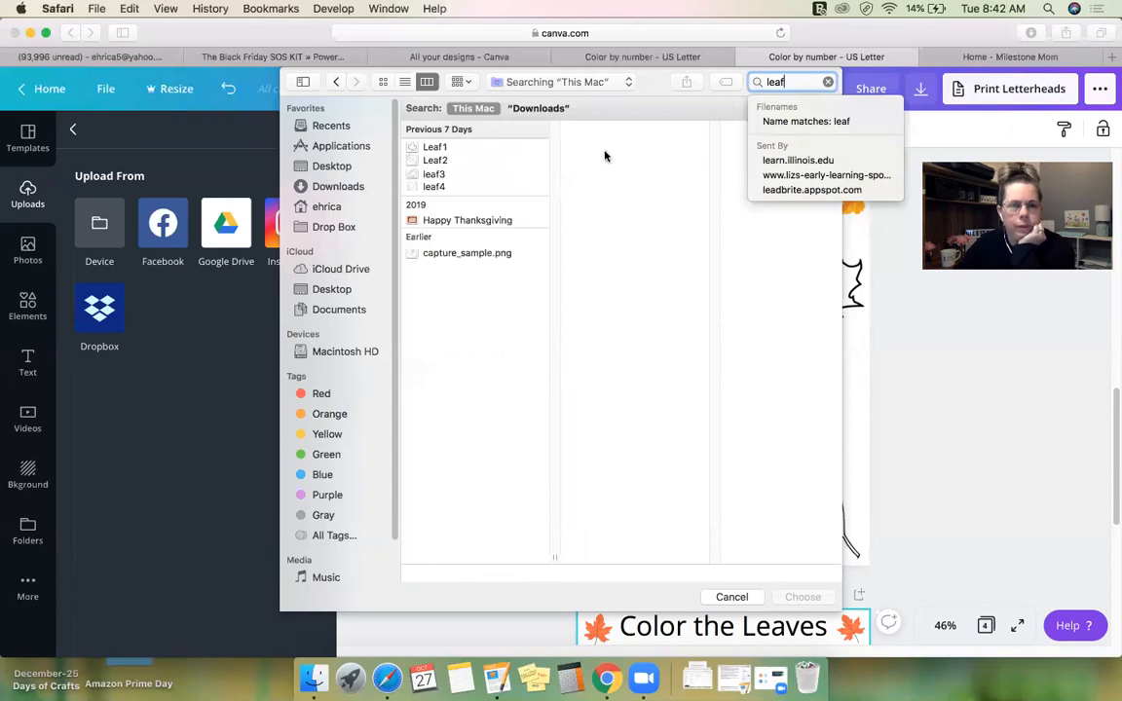
pyautogui.click(435, 147)
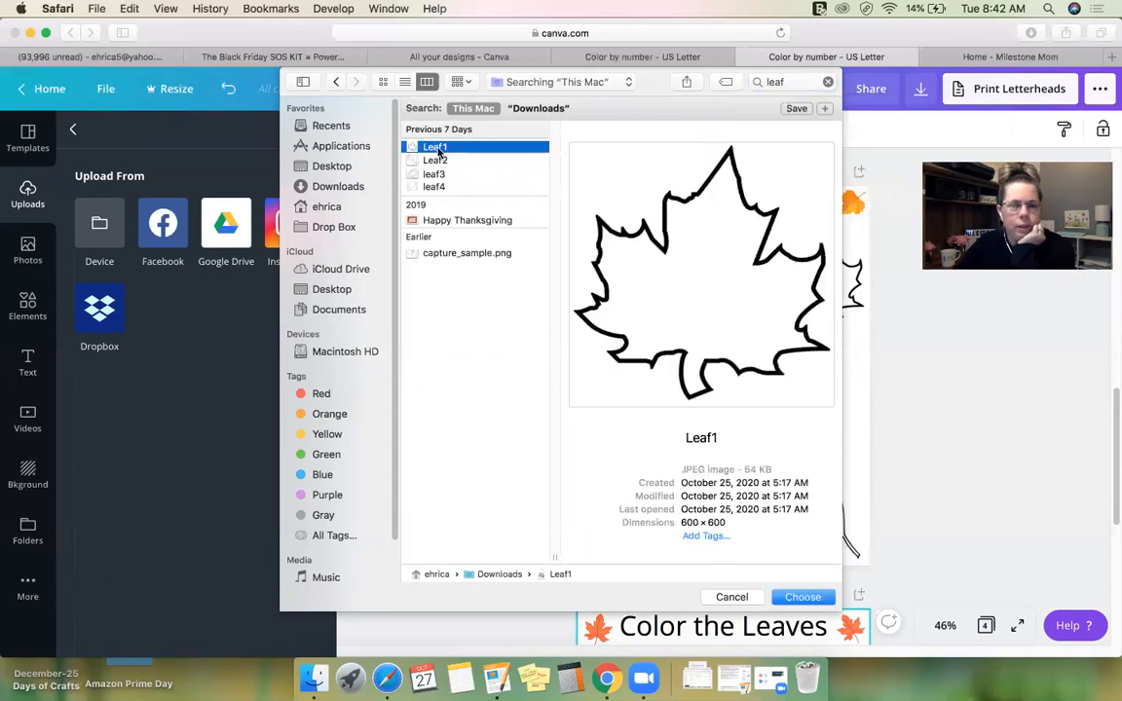
pyautogui.click(804, 598)
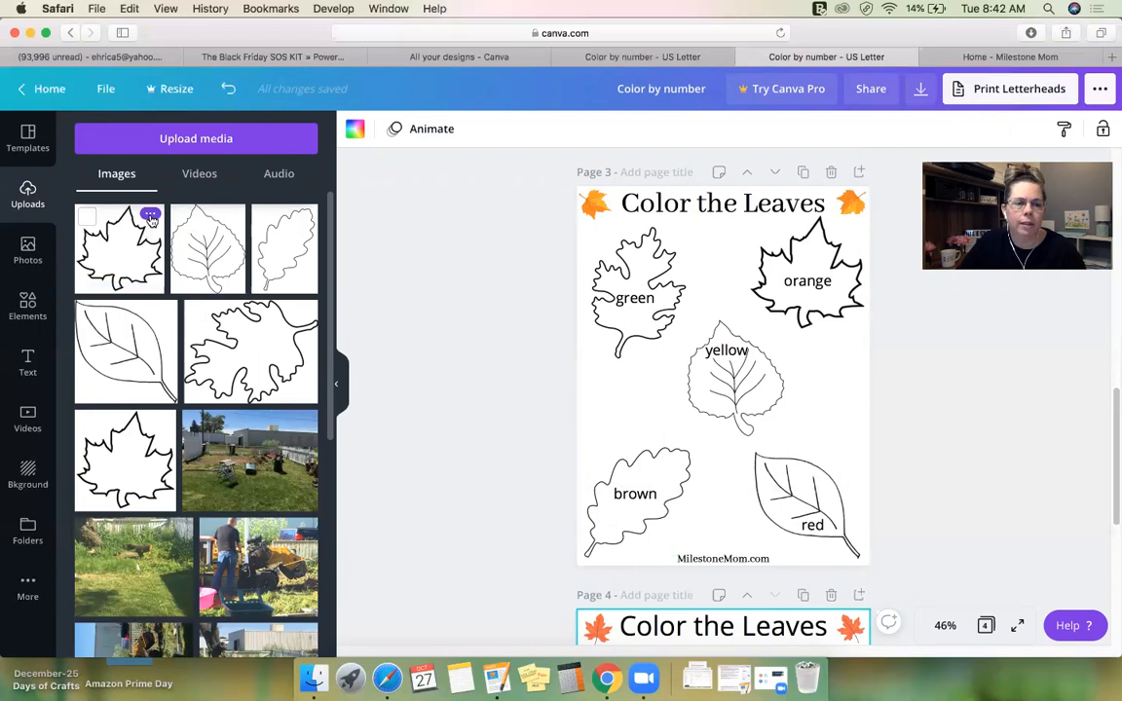
# - Delete the newly uploaded Leaf1.jpg from the uploaded images
pyautogui.click(151, 216)
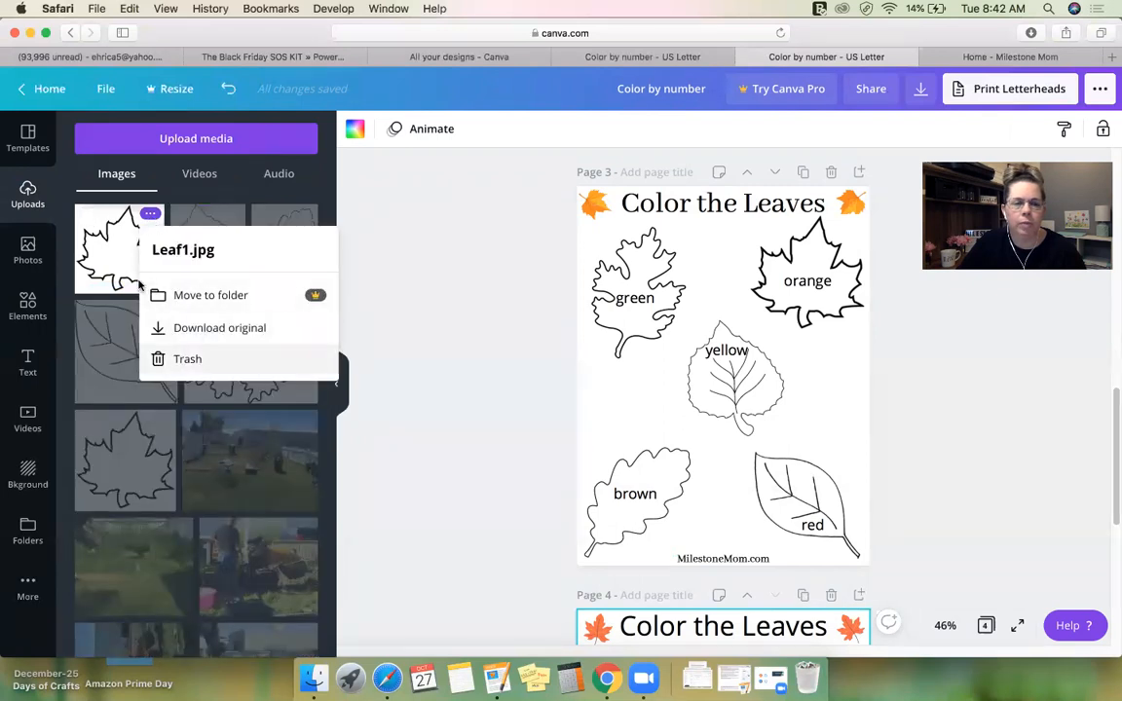
pyautogui.click(115, 249)
pyautogui.click(150, 215)
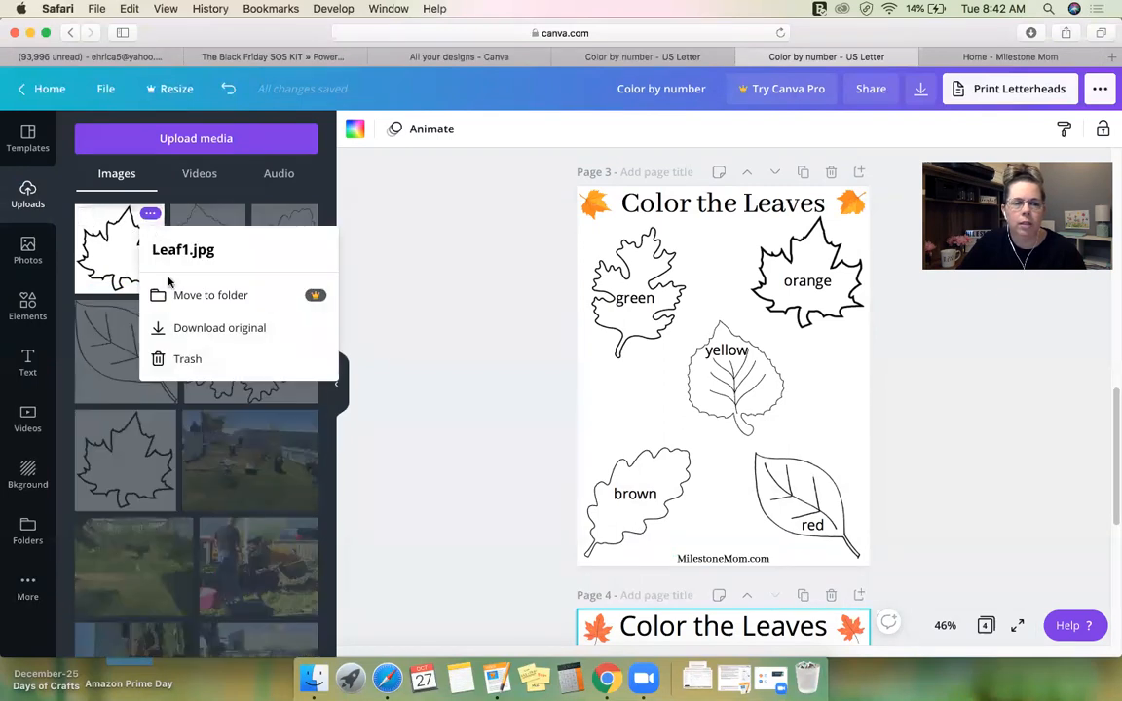
pyautogui.click(185, 359)
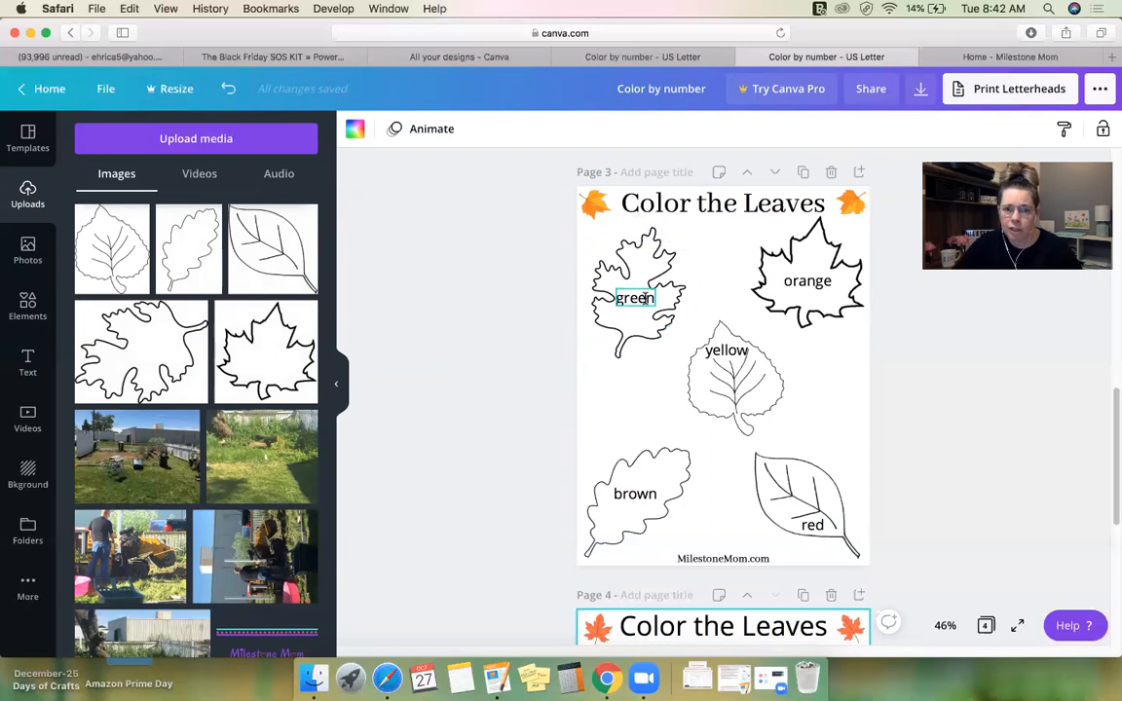
# - Add the uploaded lobed leaf outline to page 4, rotate it stem down and place it below the start of the title
pyautogui.scroll(-5, 508, 380)
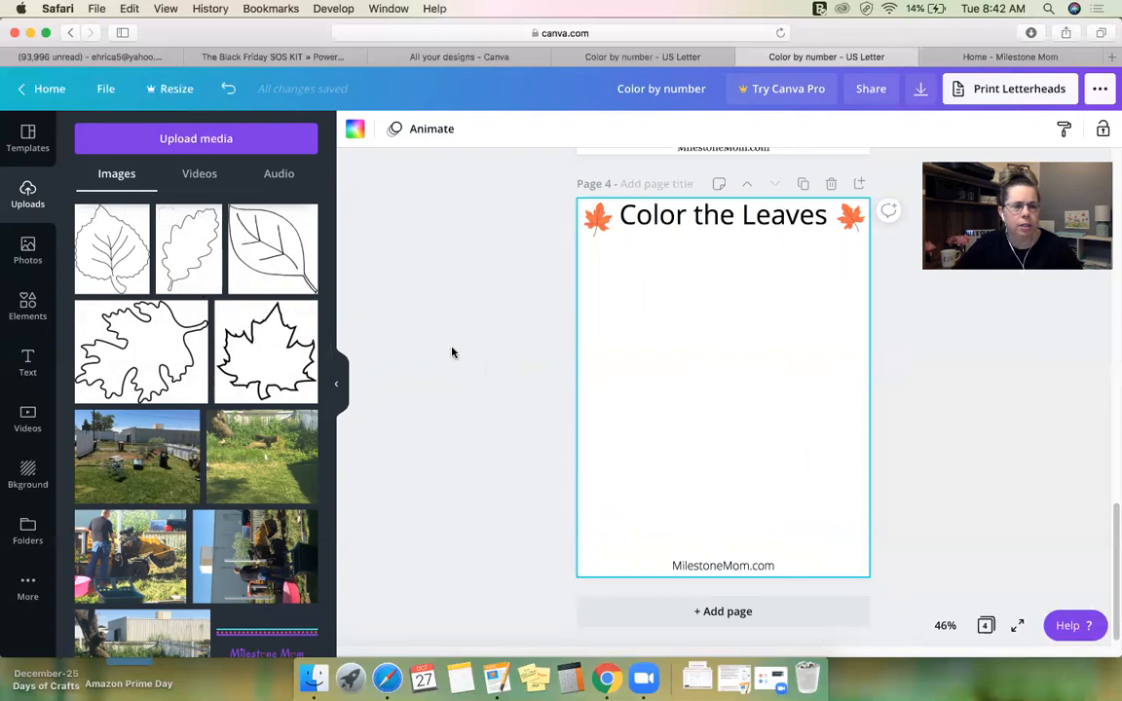
pyautogui.scroll(4, 452, 352)
pyautogui.scroll(-4, 452, 352)
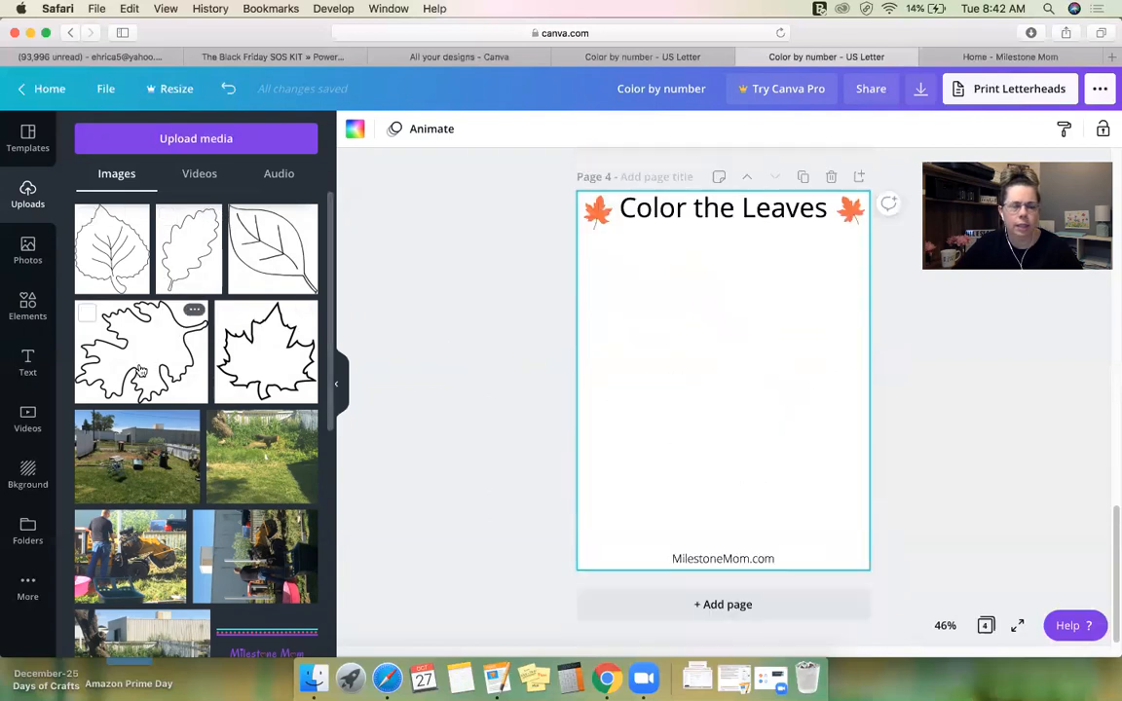
pyautogui.click(141, 372)
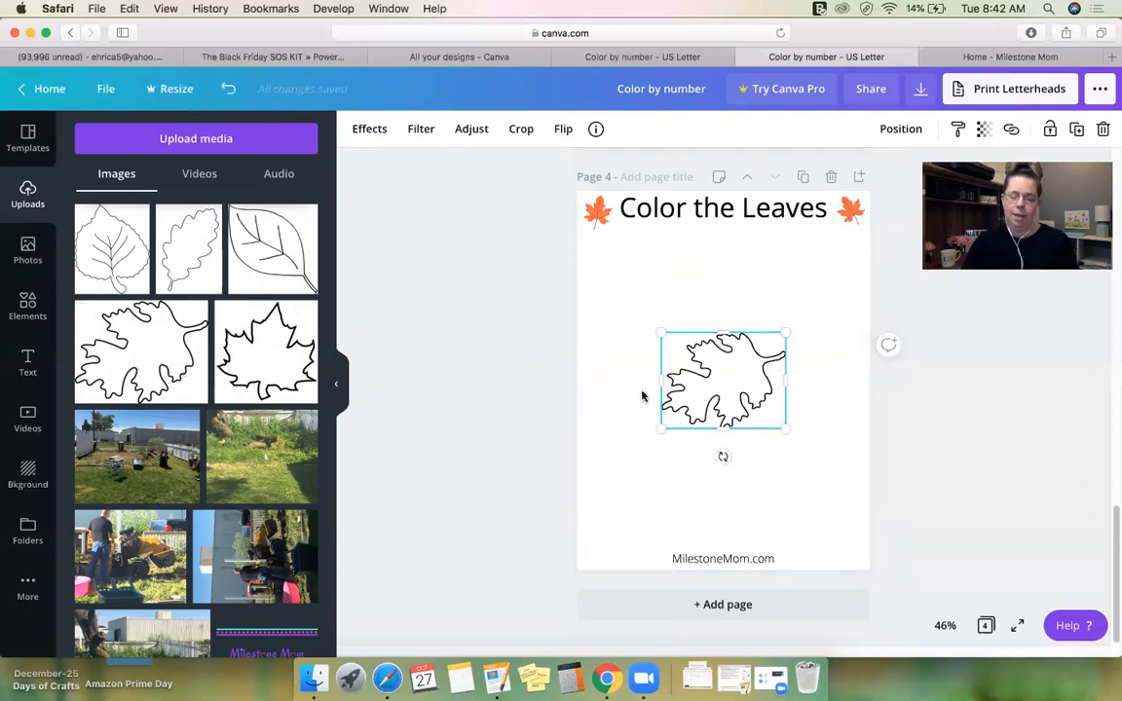
pyautogui.moveTo(723, 455); pyautogui.dragTo(645, 323)
pyautogui.moveTo(726, 404); pyautogui.dragTo(644, 312)
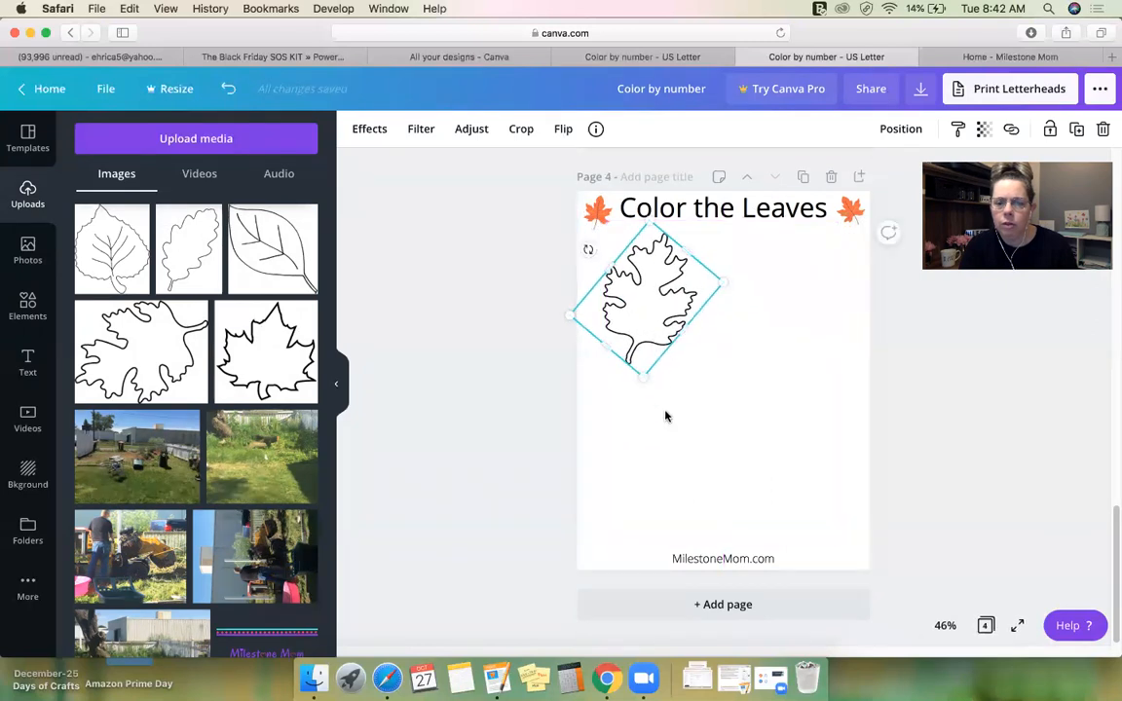
pyautogui.click(666, 419)
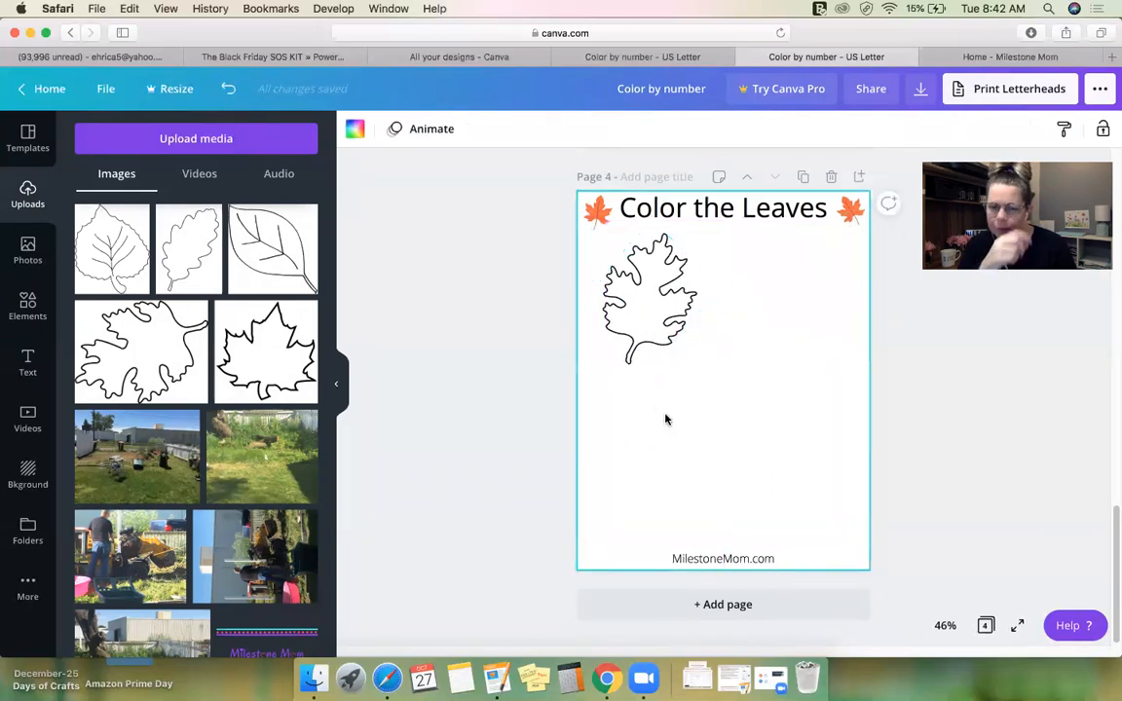
# - Enlarge the lobed leaf outline on page 4 slightly, keeping it below the start of the title
pyautogui.click(654, 329)
pyautogui.moveTo(657, 328); pyautogui.dragTo(638, 410)
pyautogui.click(693, 428)
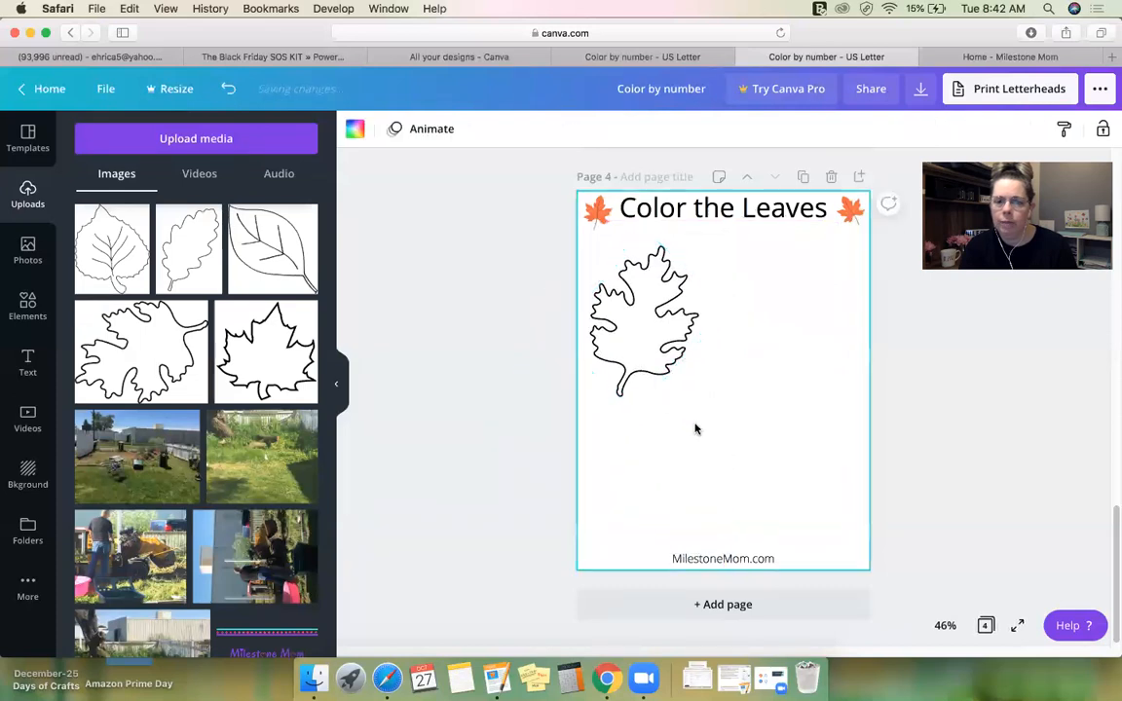
# - Add the uploaded maple leaf outline to page 4 and place it below the end of the title, opposite the lobed leaf
pyautogui.scroll(5, 695, 428)
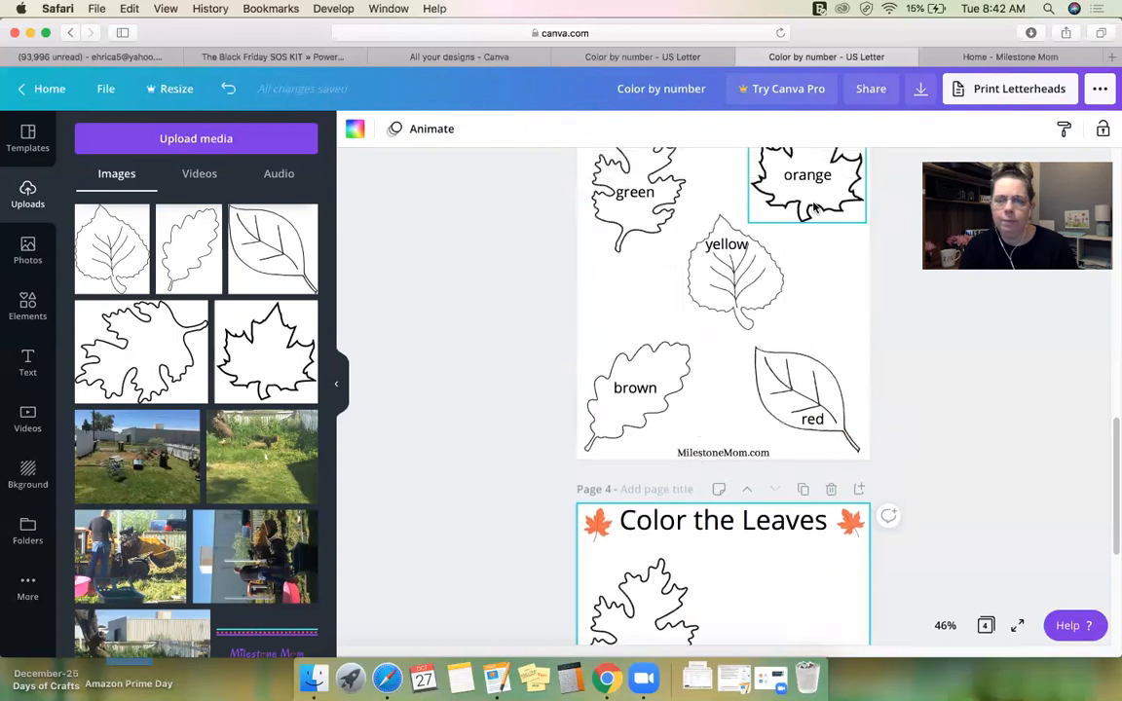
pyautogui.scroll(-5, 469, 401)
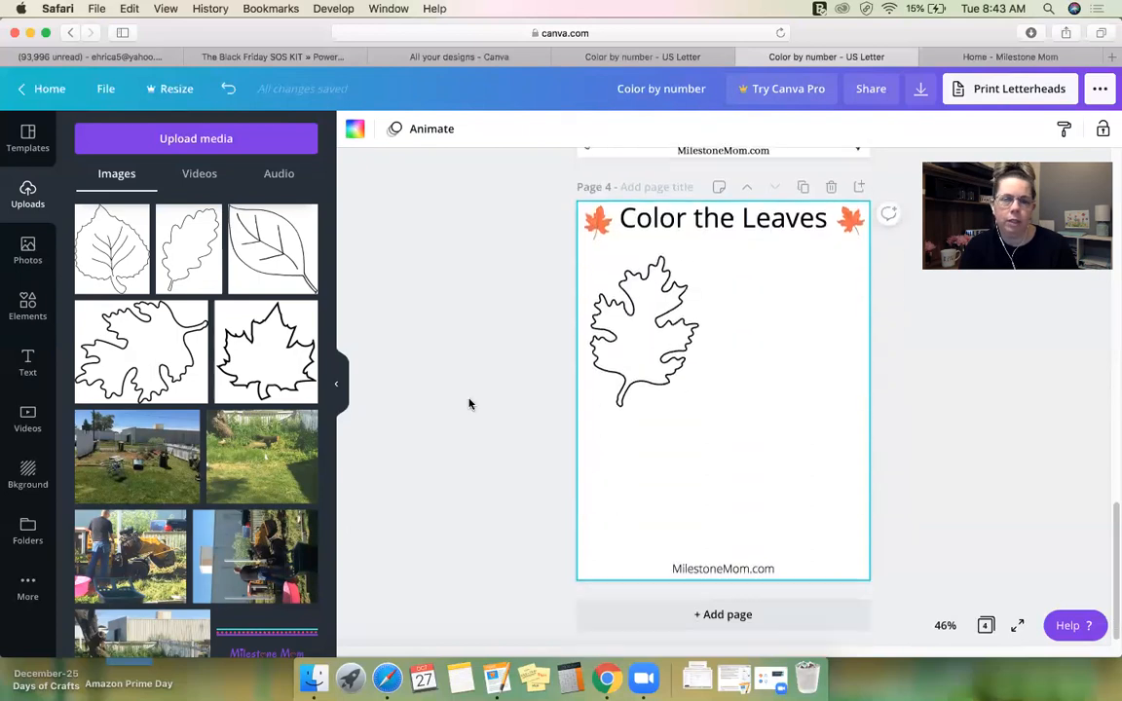
pyautogui.click(259, 369)
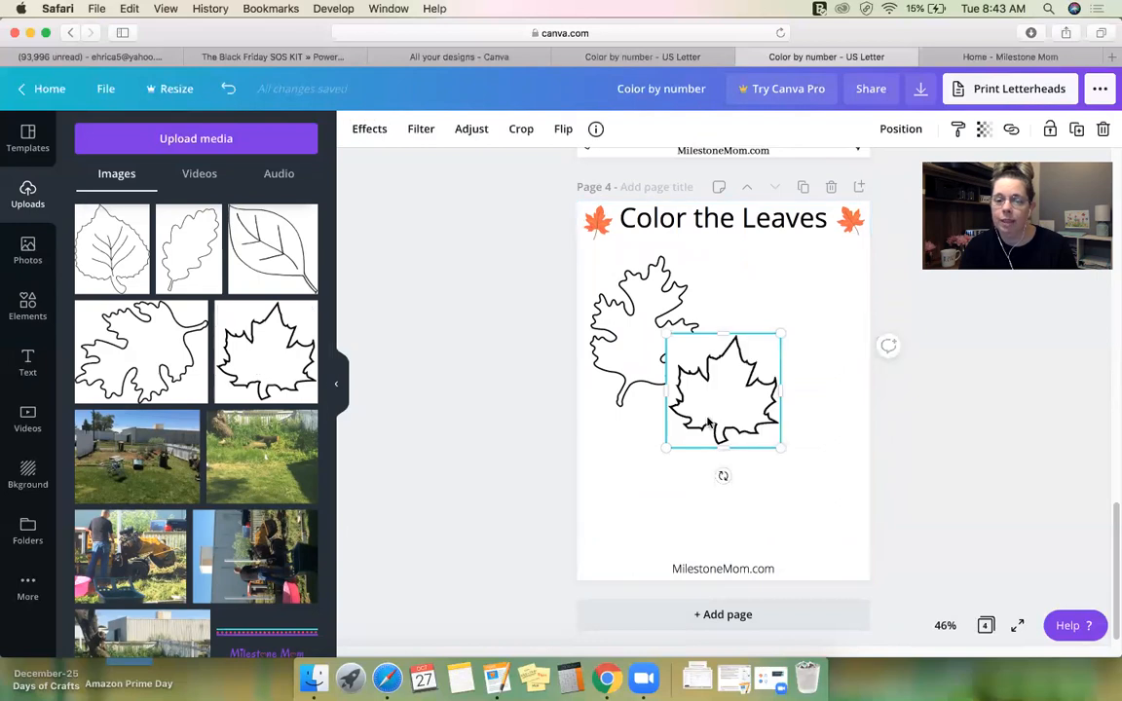
pyautogui.moveTo(748, 366); pyautogui.dragTo(817, 284)
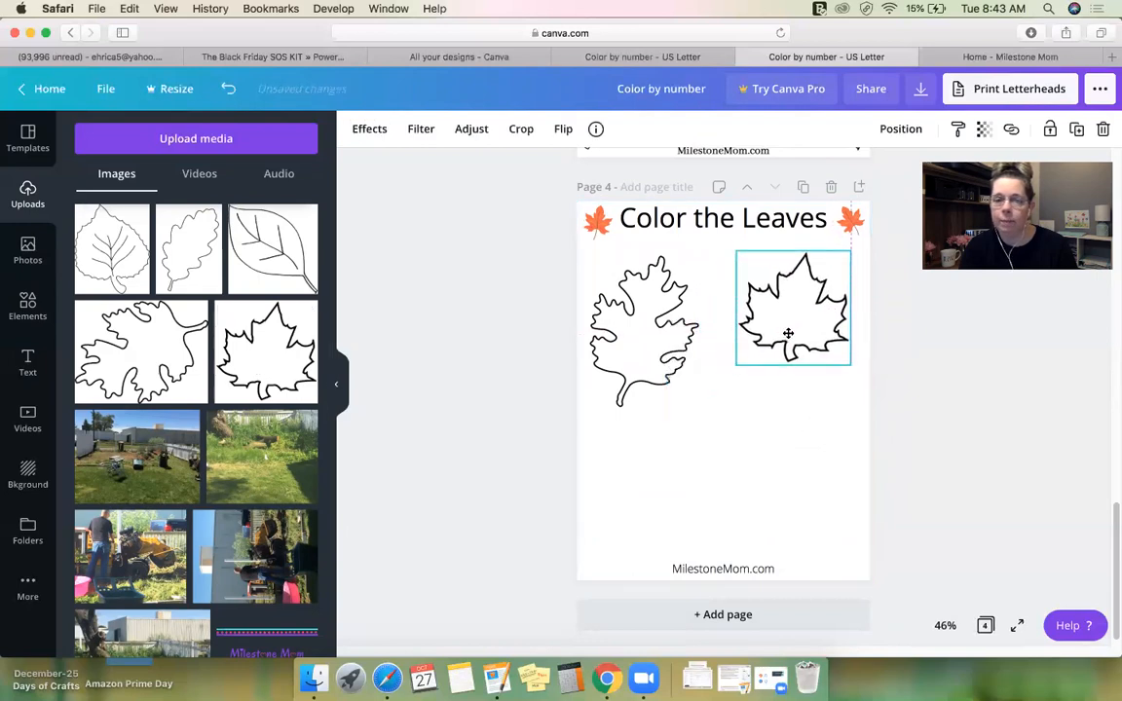
pyautogui.click(693, 389)
pyautogui.scroll(5, 693, 390)
pyautogui.scroll(-4, 692, 390)
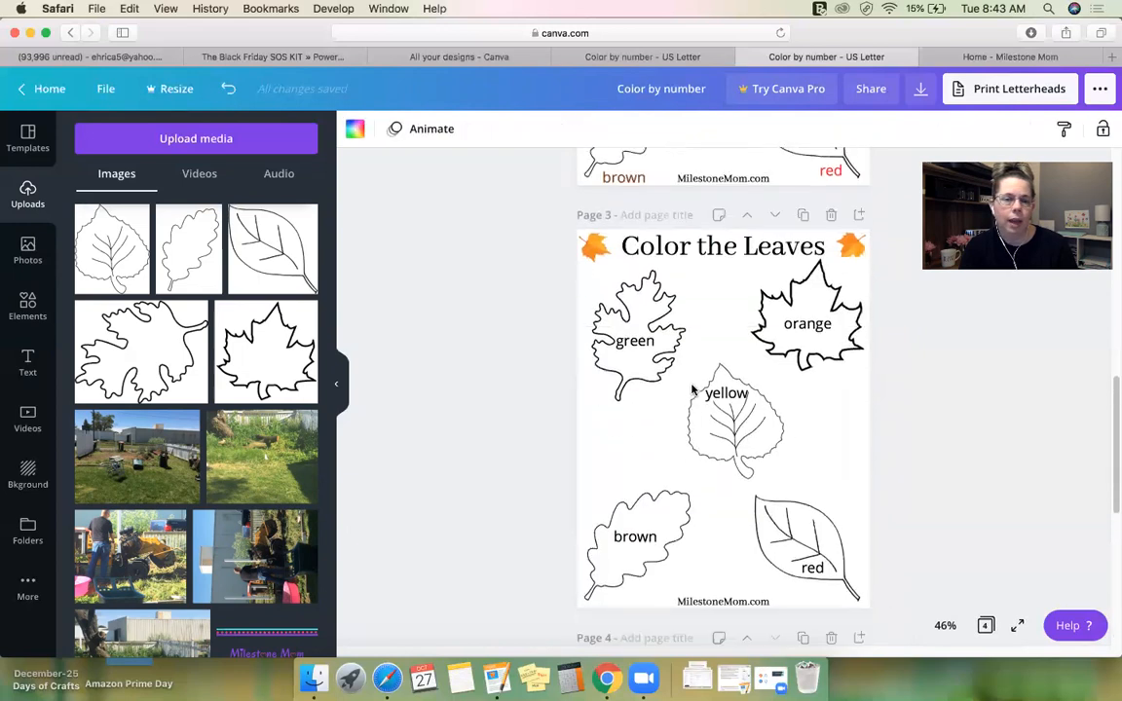
pyautogui.scroll(-2, 692, 390)
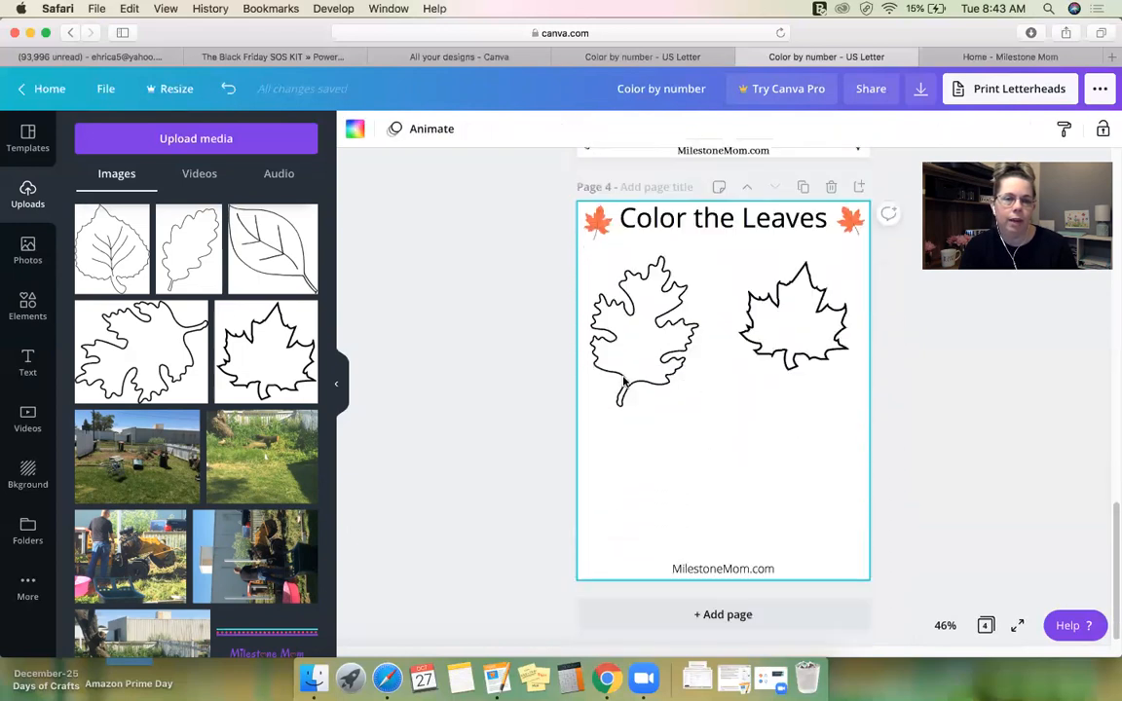
# - Add the uploaded heart-shaped veined leaf outline to page 4 and place it centred below the lobed and maple leaves
pyautogui.click(112, 271)
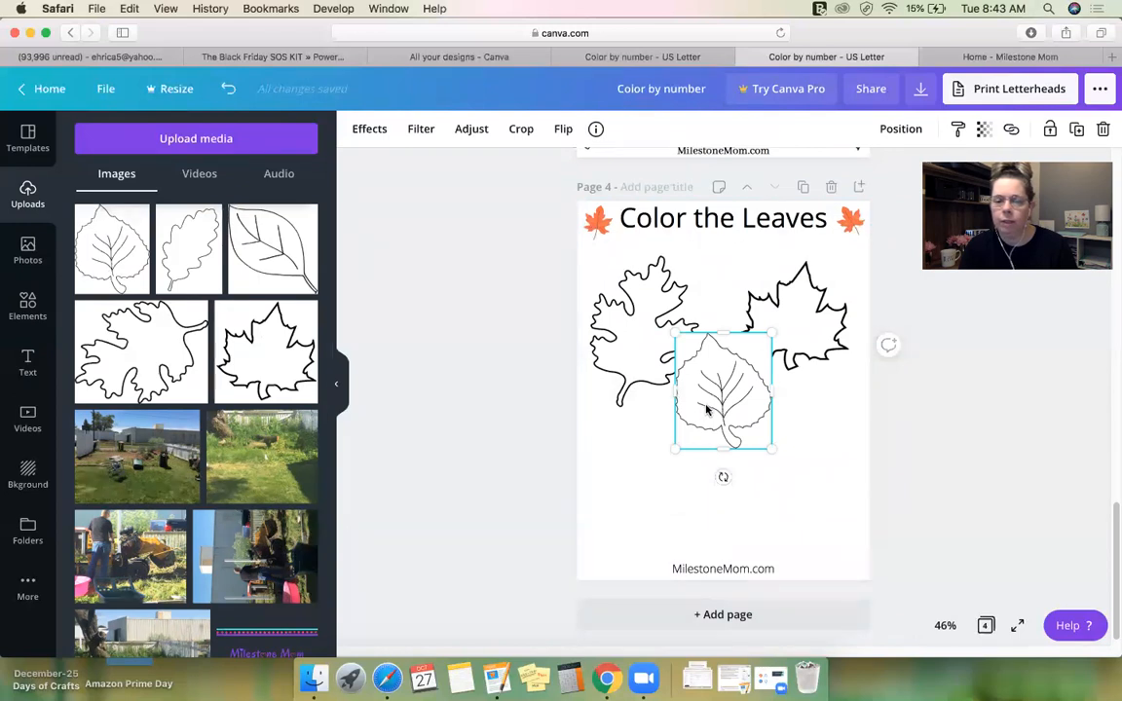
pyautogui.moveTo(705, 446); pyautogui.dragTo(713, 459)
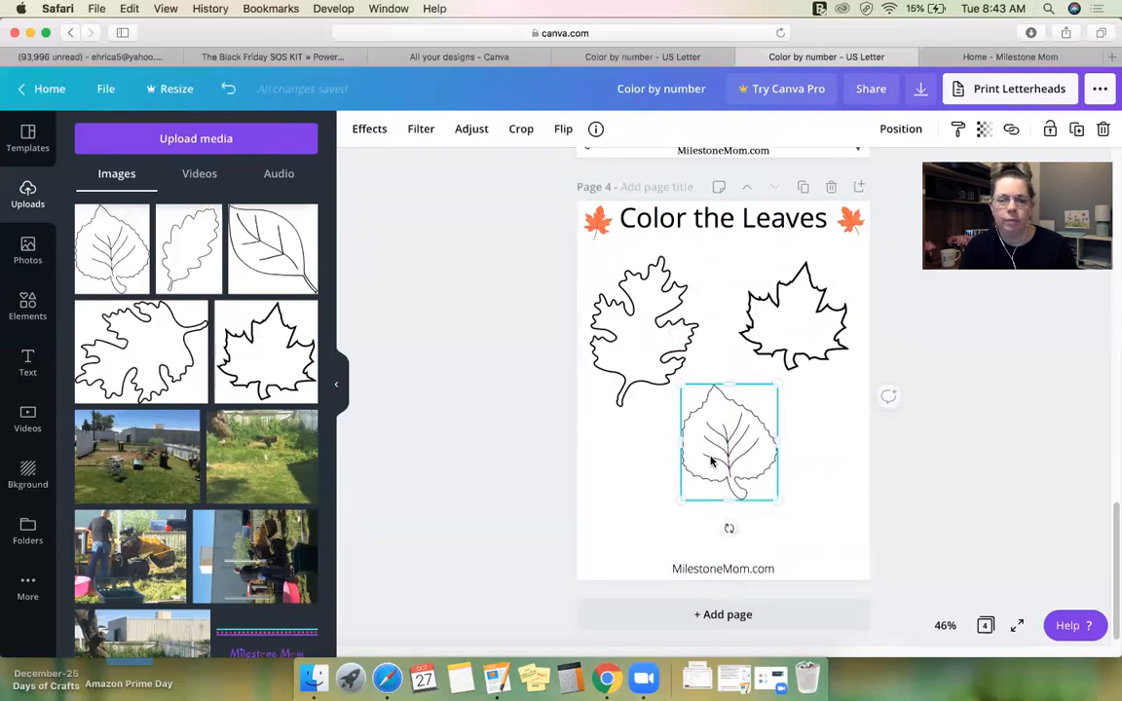
pyautogui.click(647, 470)
pyautogui.scroll(3, 647, 470)
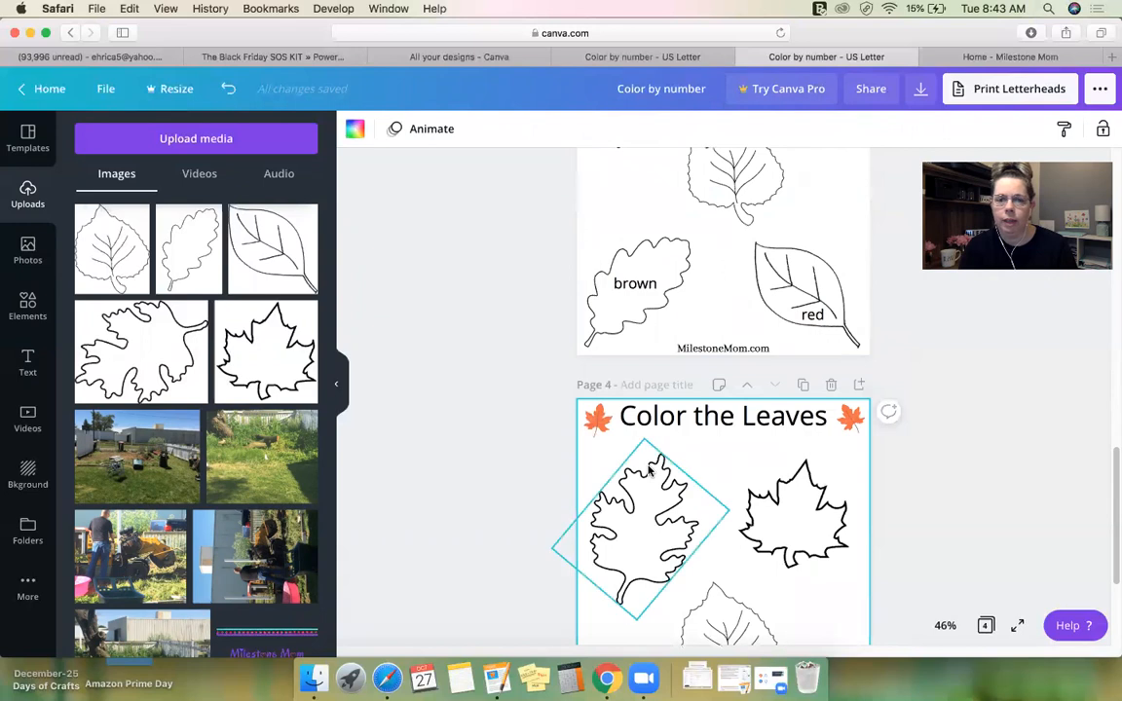
pyautogui.scroll(-3, 646, 466)
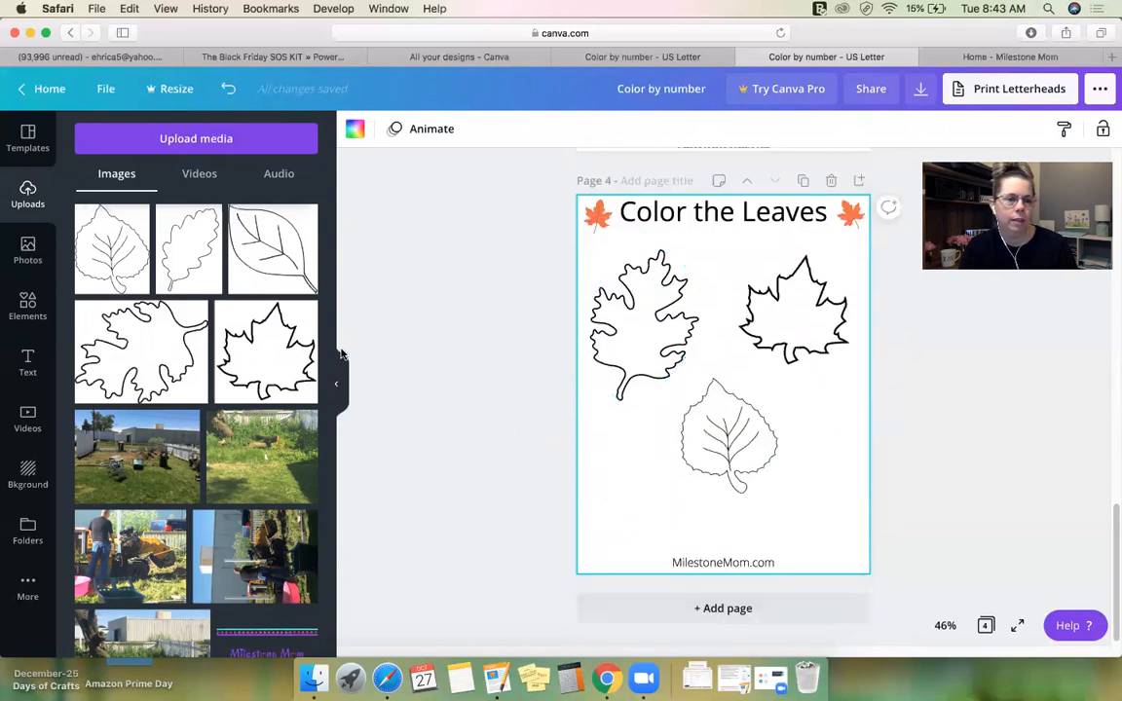
# - Add the uploaded wavy-edged oak leaf outline to page 4, slightly smaller, in the page's lower-left corner beside the footer
pyautogui.click(183, 243)
pyautogui.moveTo(736, 377); pyautogui.dragTo(641, 500)
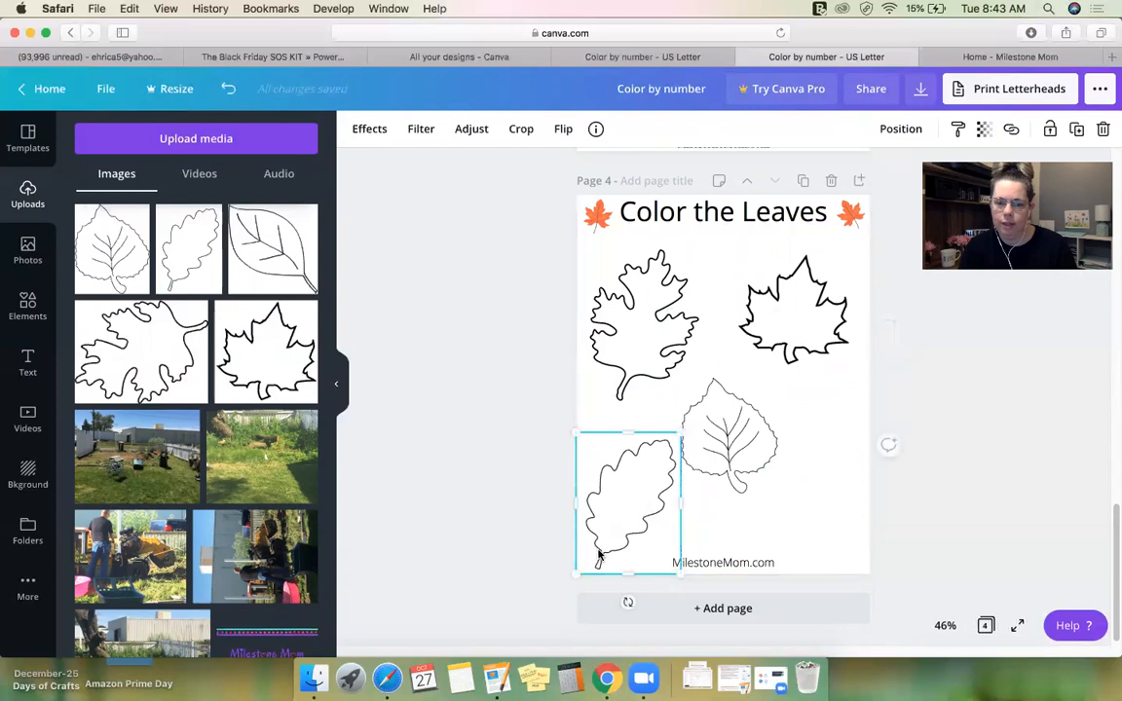
pyautogui.moveTo(582, 560); pyautogui.dragTo(630, 536)
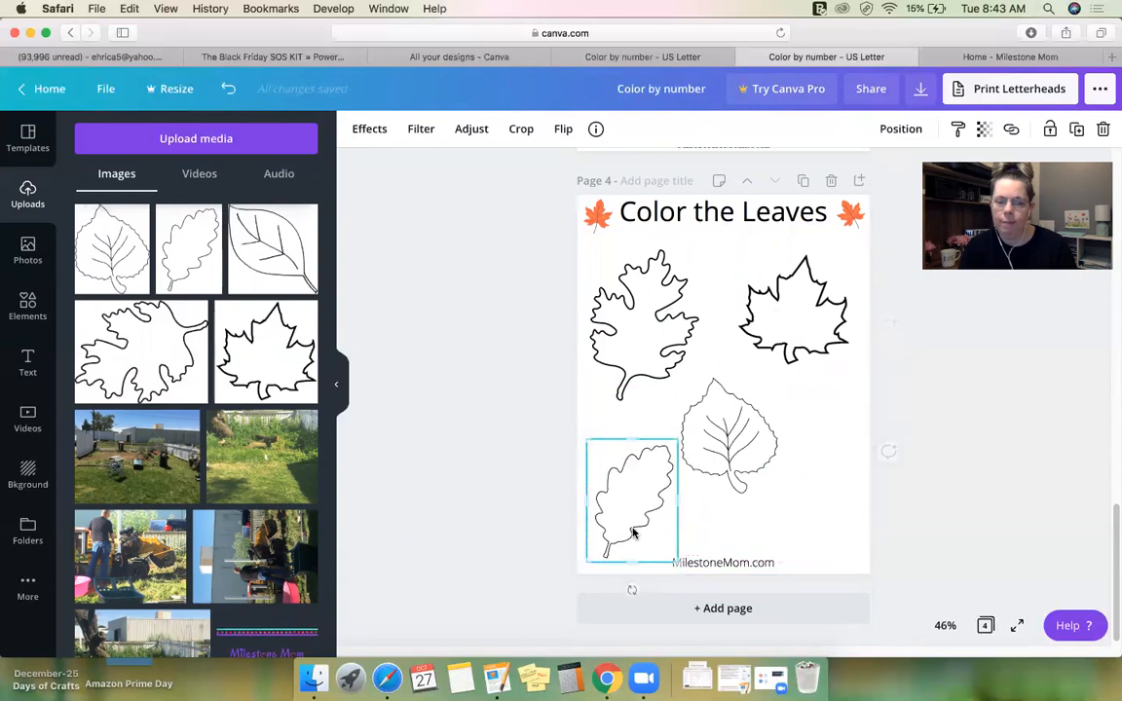
pyautogui.click(811, 454)
# - Add the uploaded oval pointed leaf outline to page 4 and place it in the page's lower-right corner
pyautogui.scroll(3, 810, 454)
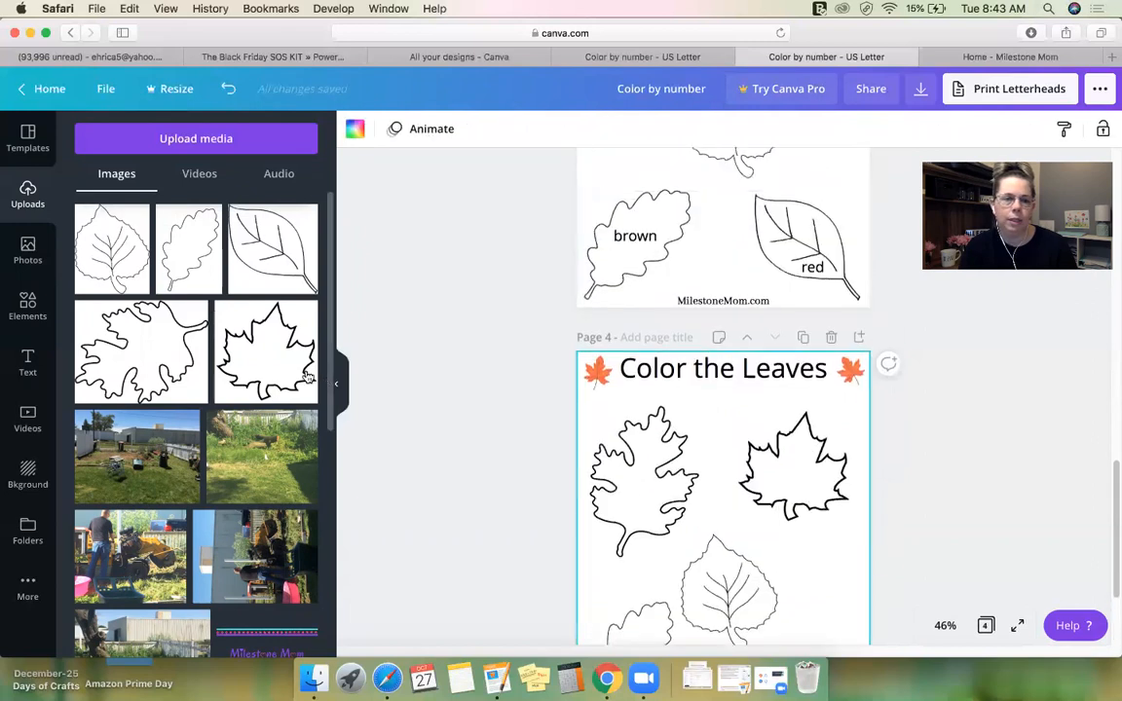
pyautogui.click(278, 256)
pyautogui.scroll(-3, 737, 429)
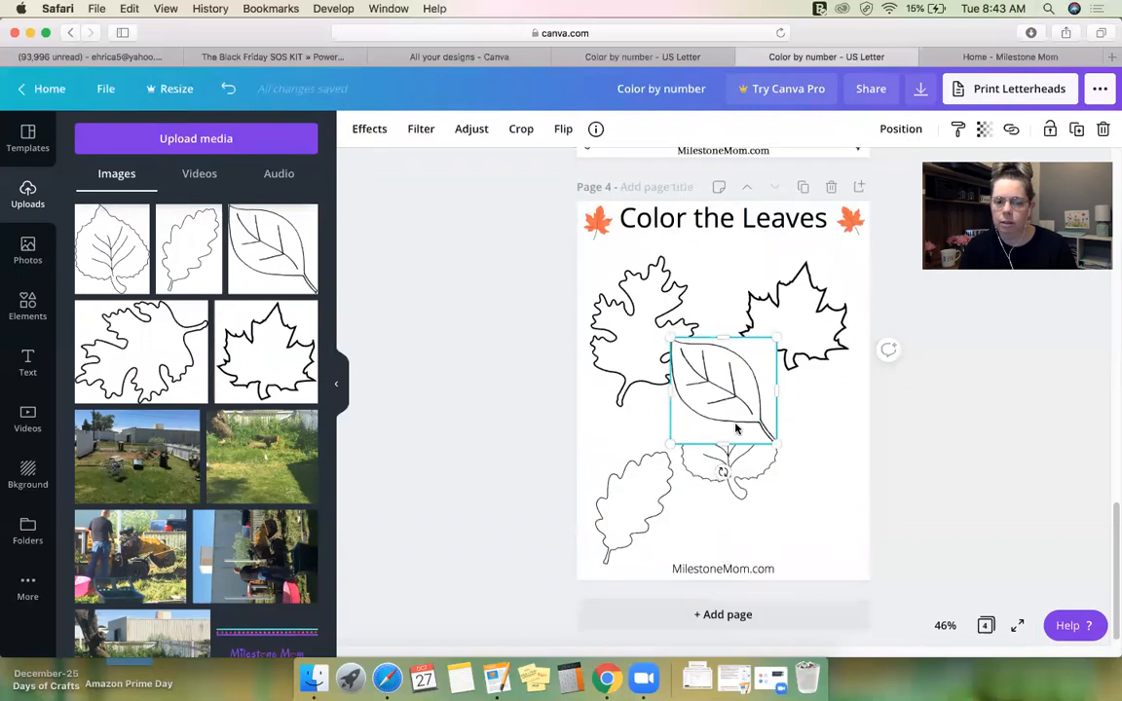
pyautogui.moveTo(758, 440); pyautogui.dragTo(827, 548)
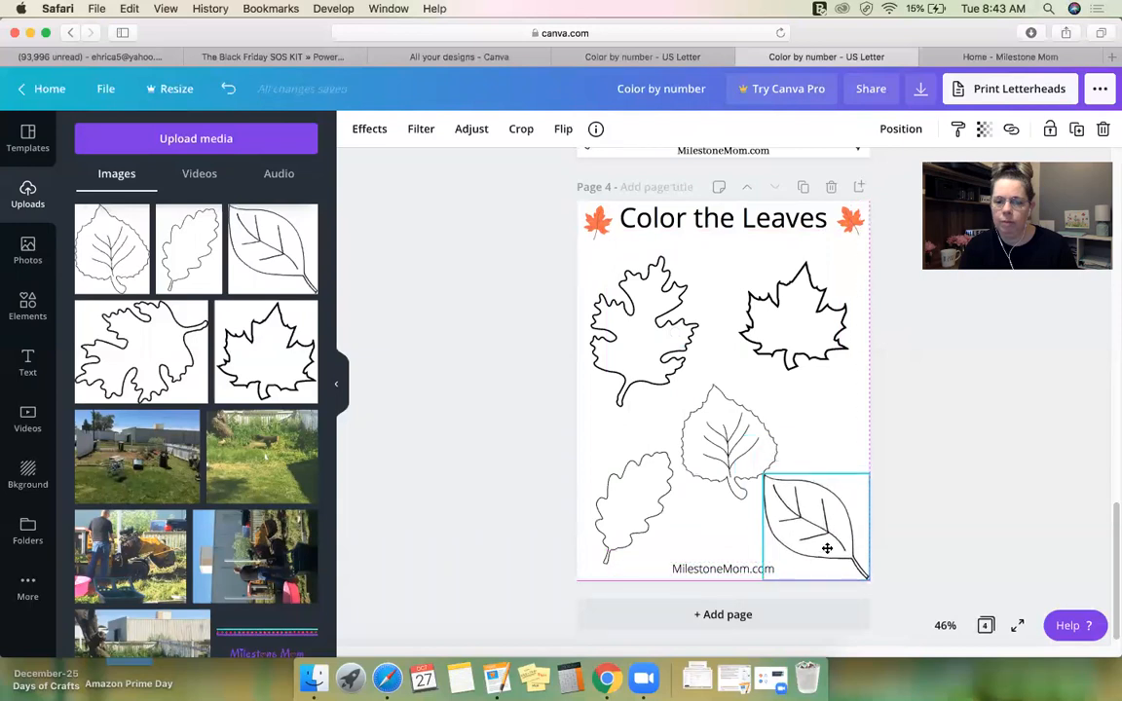
# - Move the heart-shaped and lobed leaves up slightly on page 4, and enlarge the maple leaf just below the title
pyautogui.moveTo(729, 434); pyautogui.dragTo(721, 419)
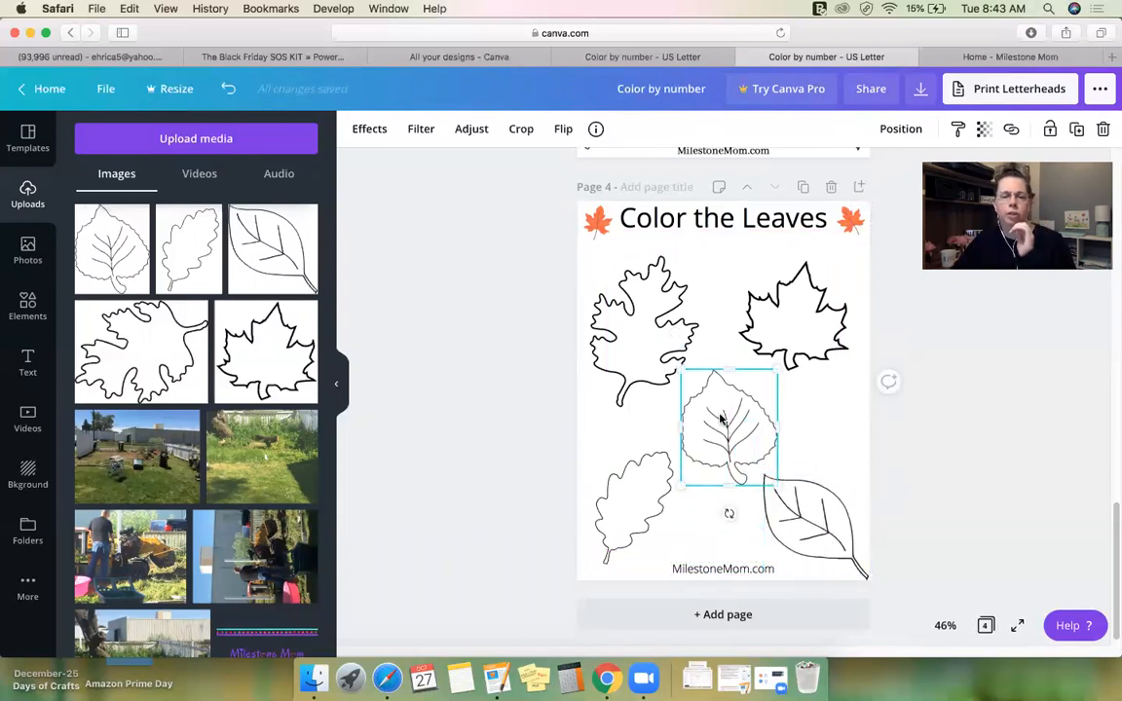
pyautogui.moveTo(663, 353); pyautogui.dragTo(663, 338)
pyautogui.click(789, 354)
pyautogui.moveTo(718, 387); pyautogui.dragTo(719, 389)
pyautogui.moveTo(811, 342); pyautogui.dragTo(816, 330)
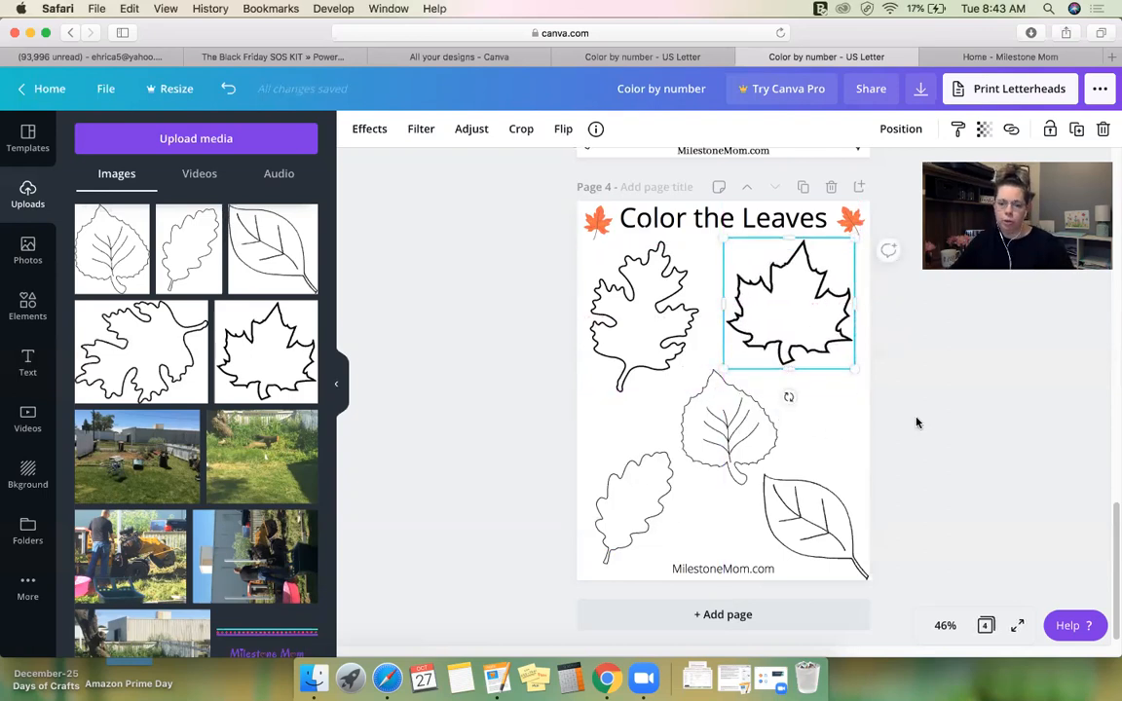
pyautogui.click(905, 438)
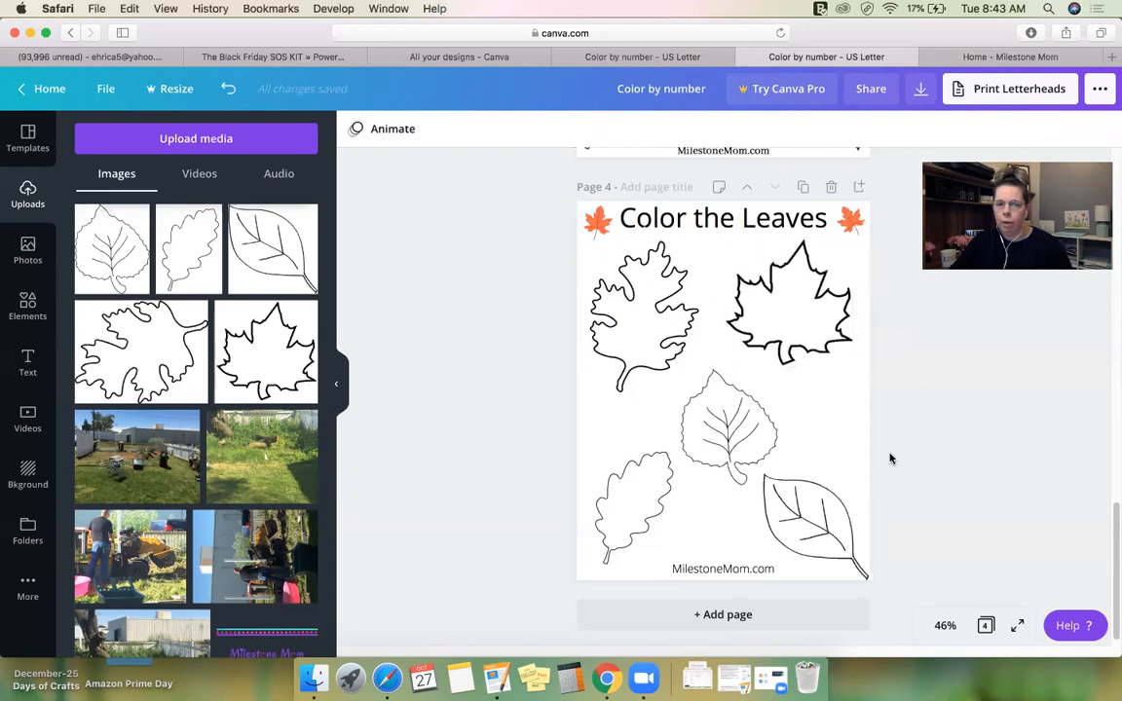
# - Zoom the canvas to Fill and examine page 4 from the title down to the website footer
pyautogui.click(945, 626)
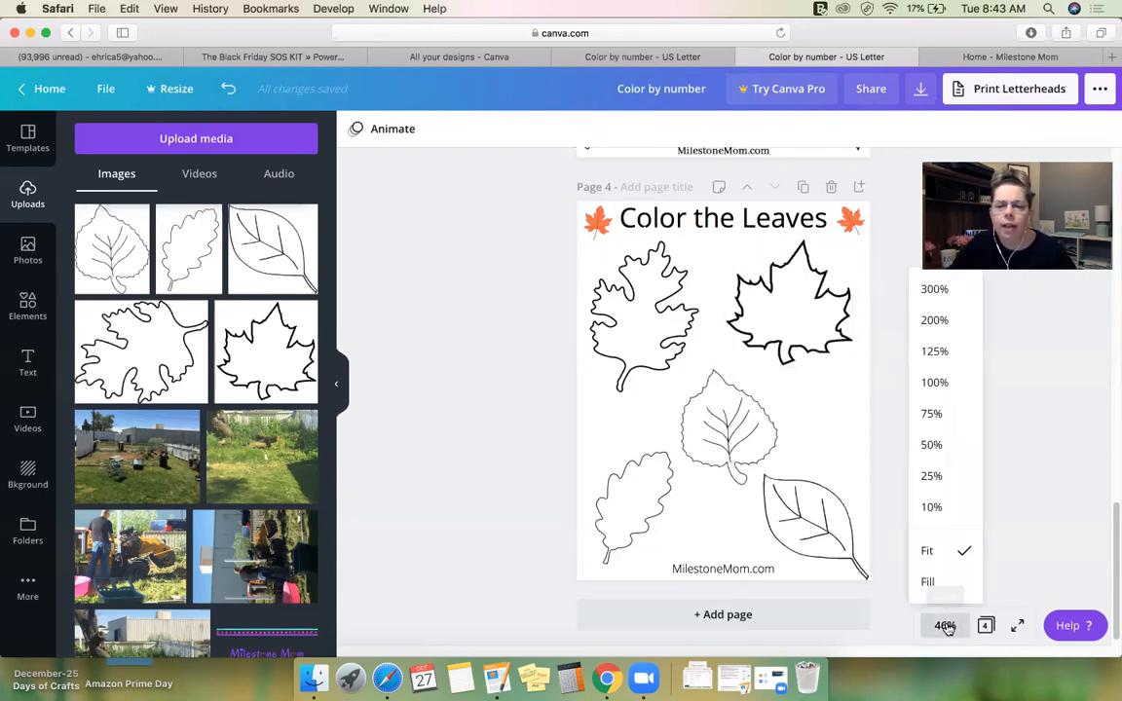
pyautogui.click(938, 555)
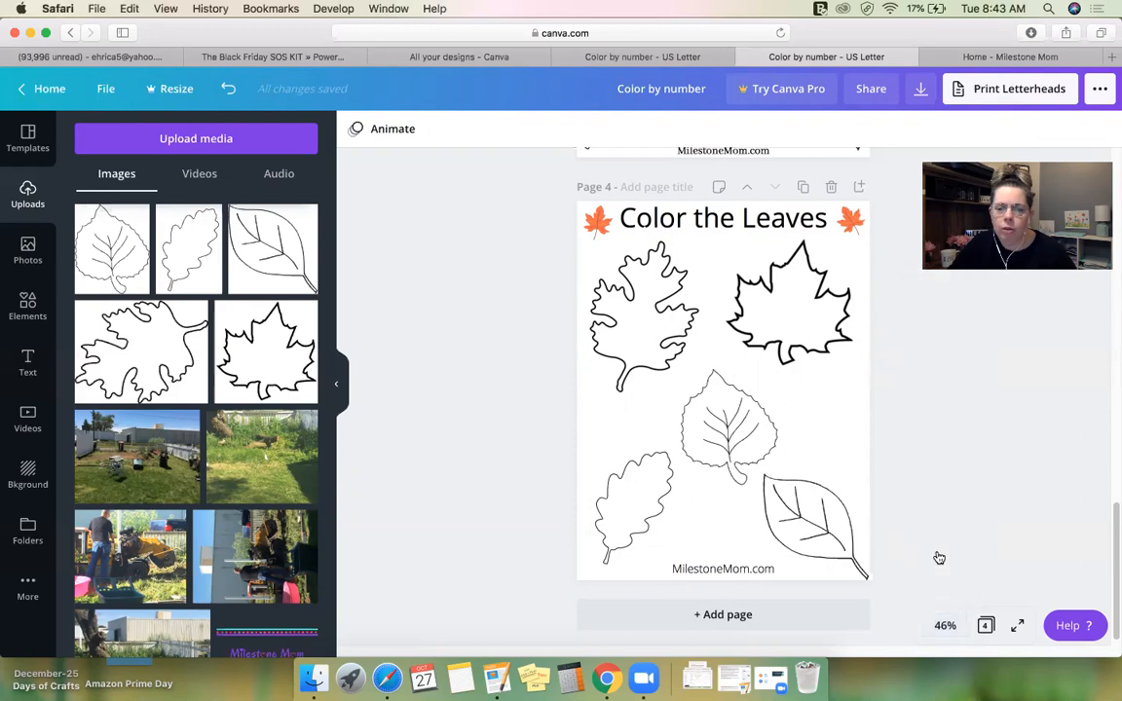
pyautogui.click(942, 627)
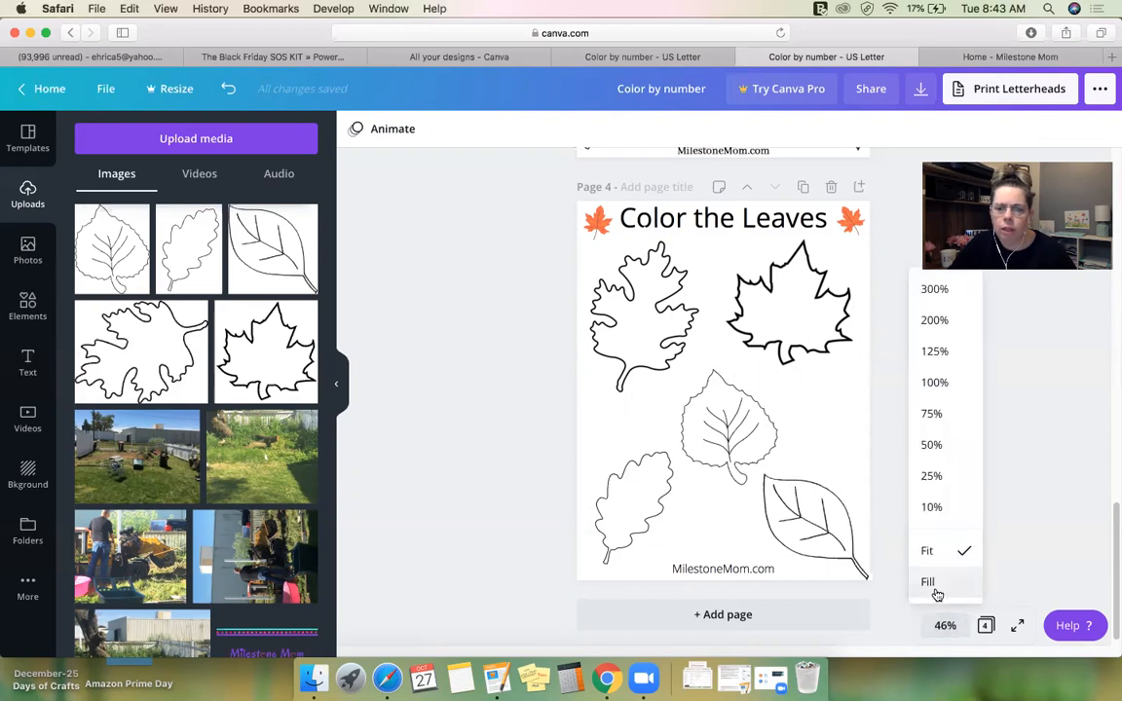
pyautogui.click(935, 585)
pyautogui.scroll(5, 847, 553)
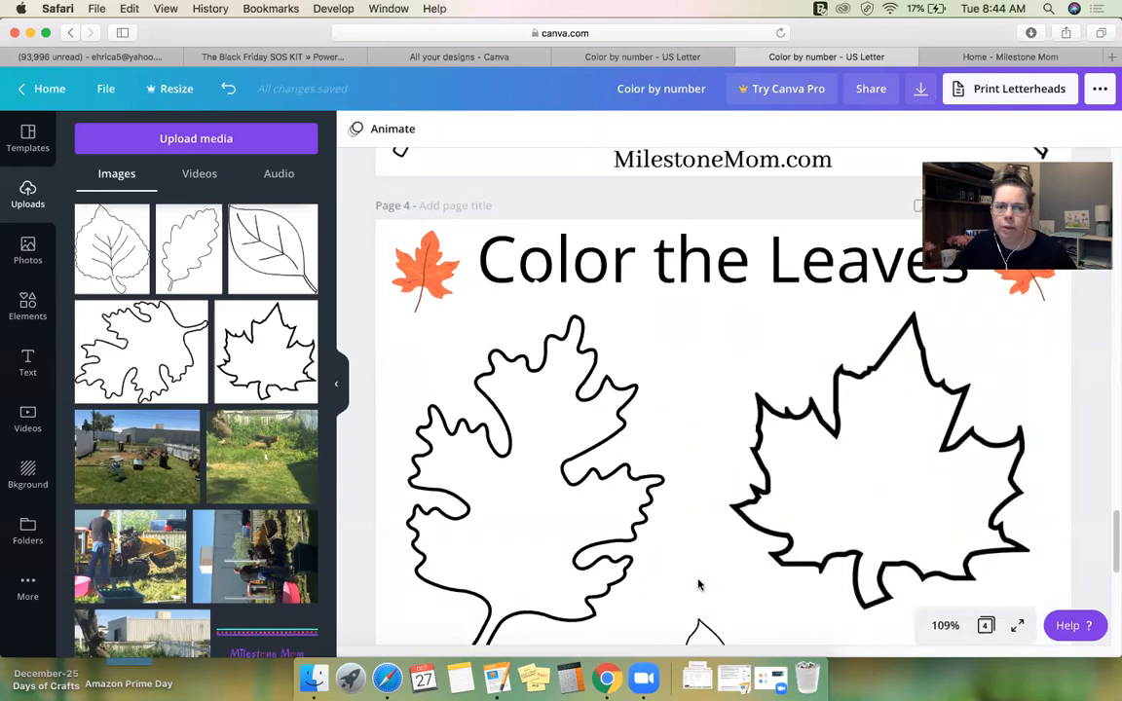
pyautogui.scroll(3, 698, 585)
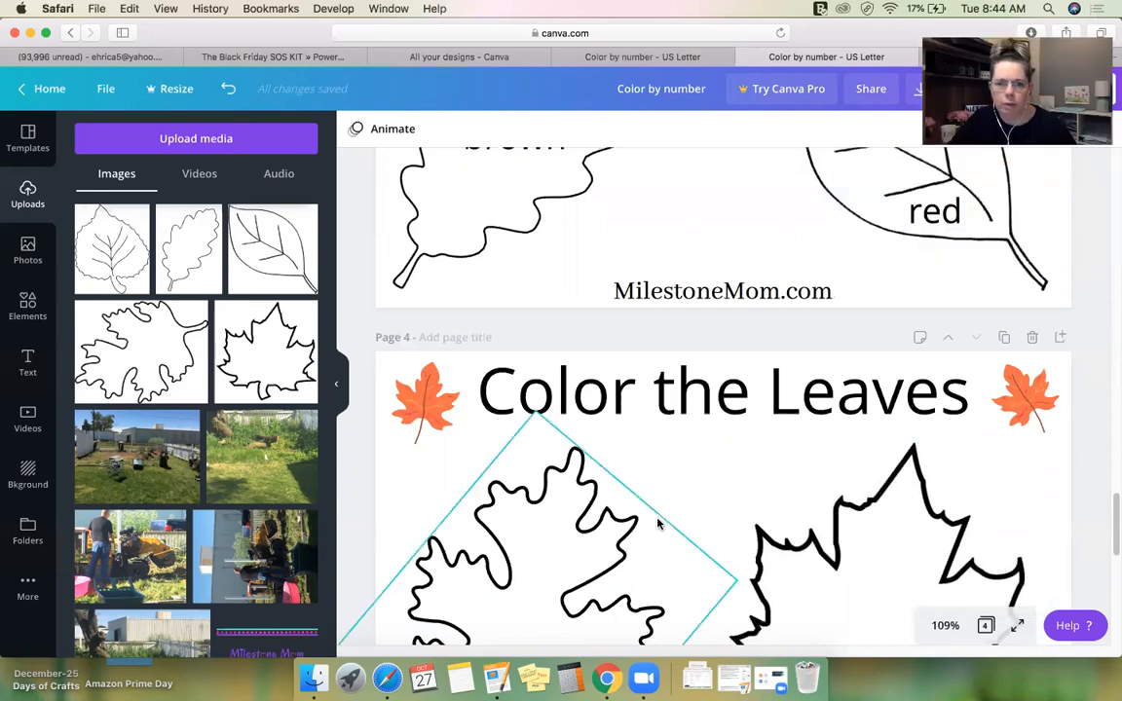
pyautogui.scroll(-2, 726, 490)
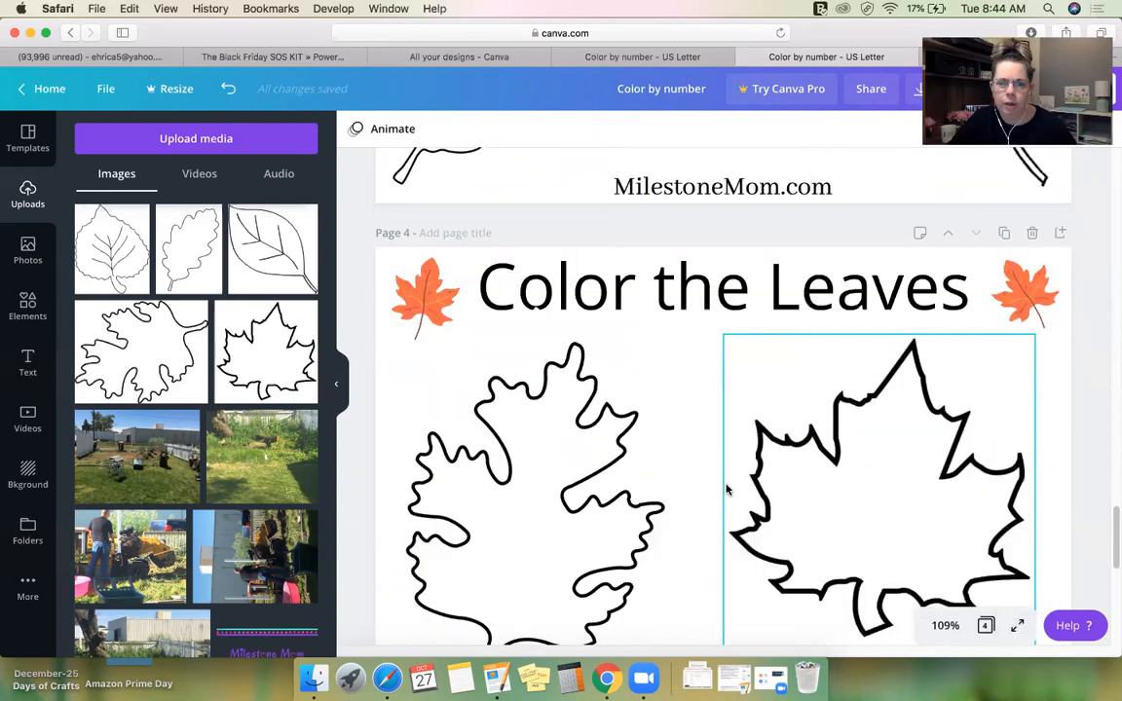
pyautogui.scroll(-3, 726, 490)
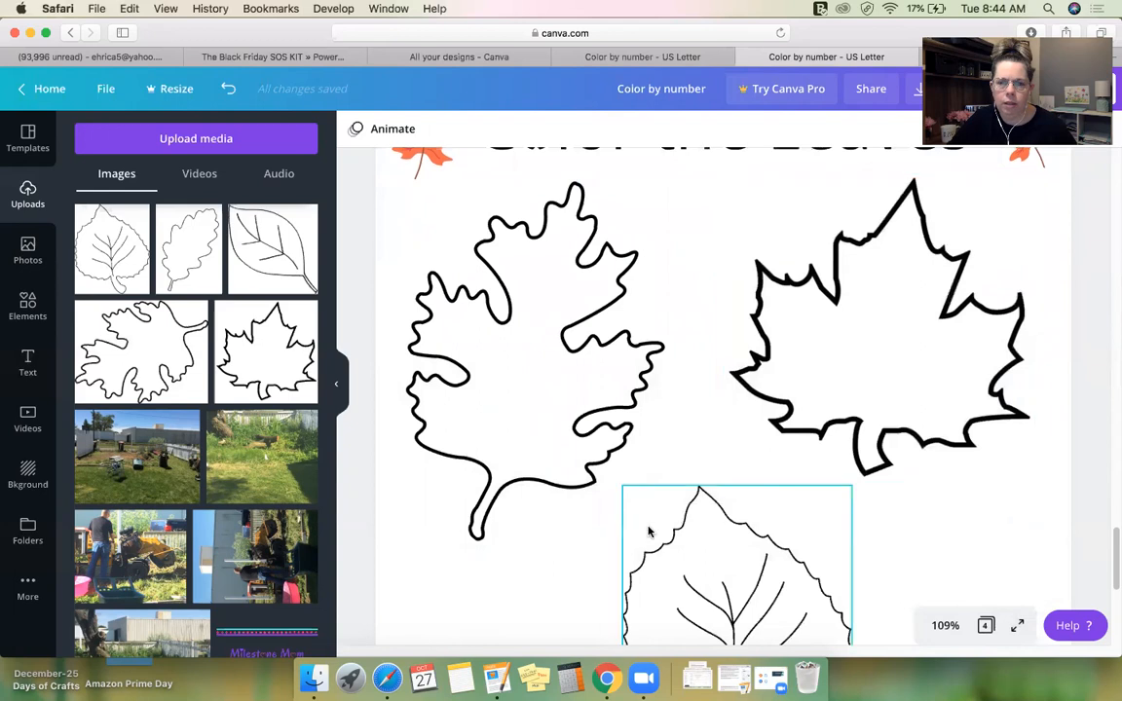
pyautogui.scroll(-7, 648, 531)
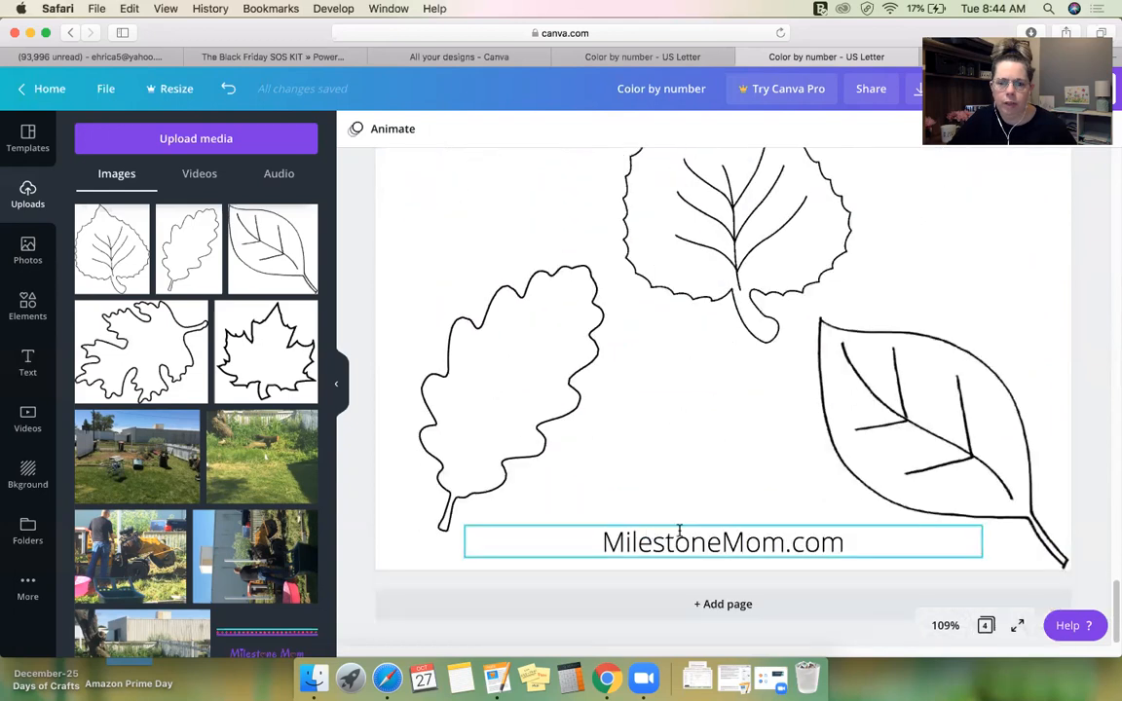
# - Try the canvas at 100% zoom and reduce it to 50% to view the whole of page 4
pyautogui.click(941, 625)
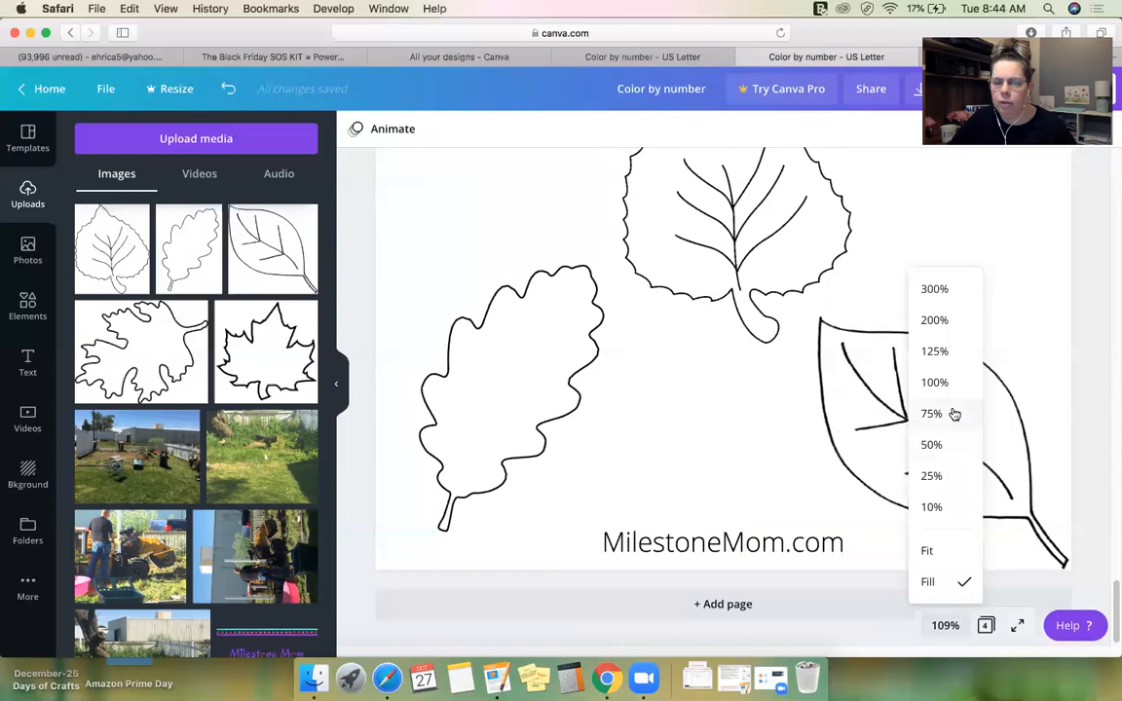
pyautogui.click(933, 385)
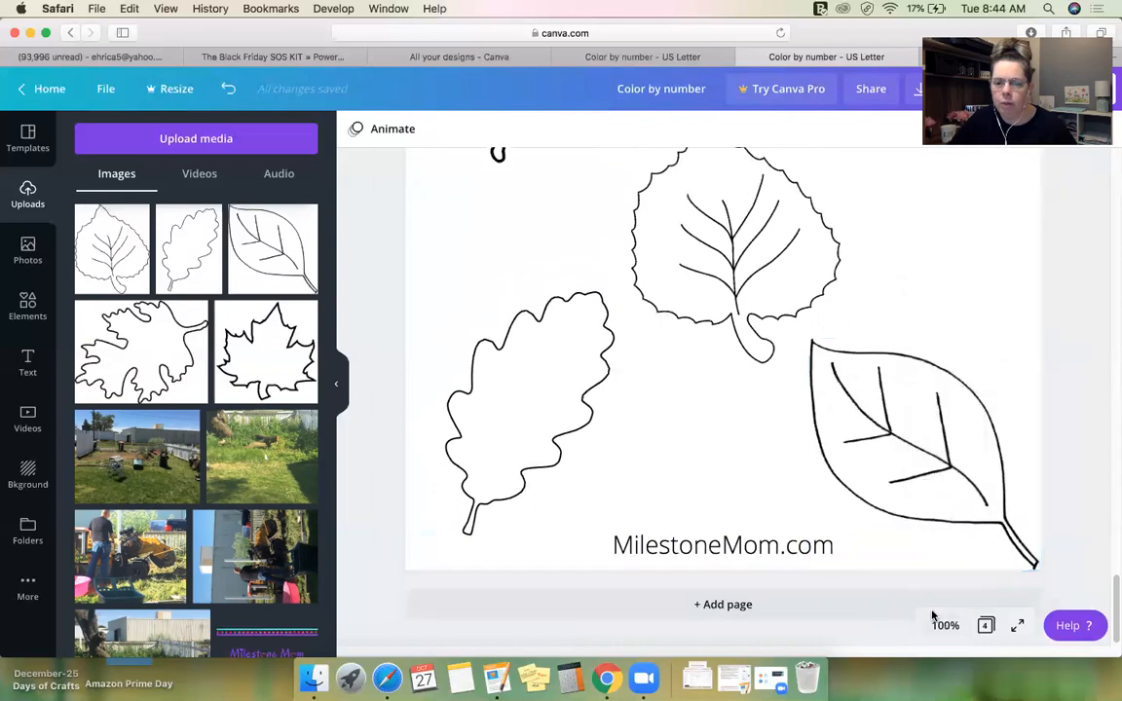
pyautogui.click(937, 623)
pyautogui.click(942, 453)
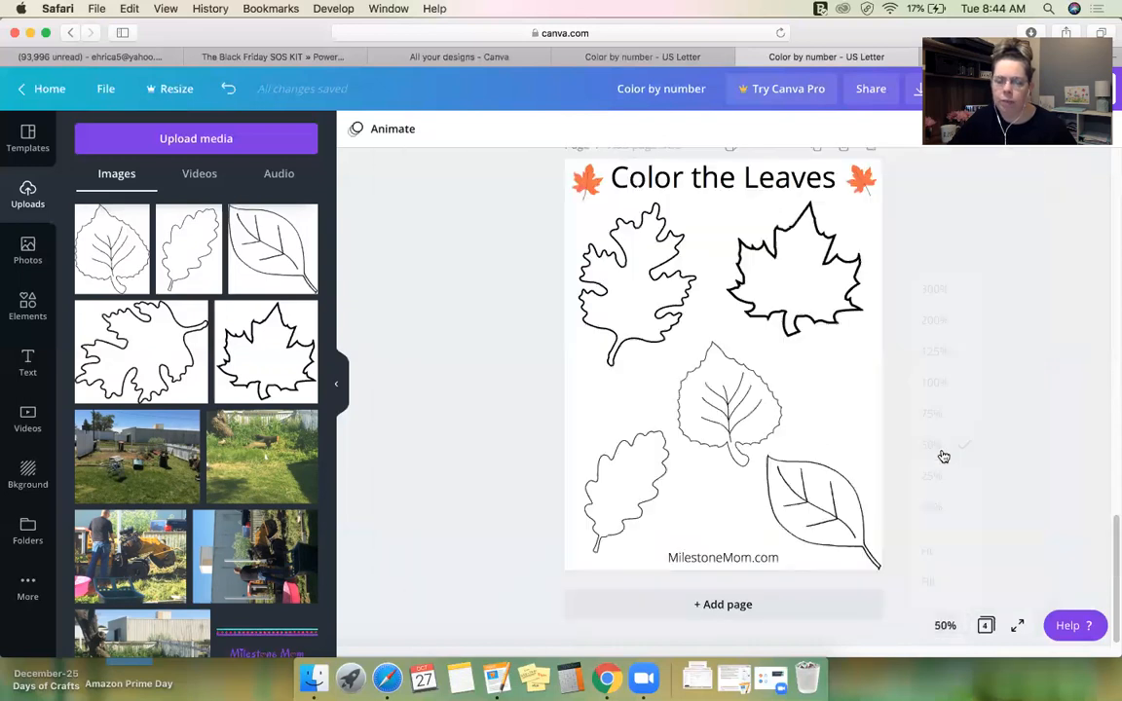
pyautogui.scroll(1, 930, 458)
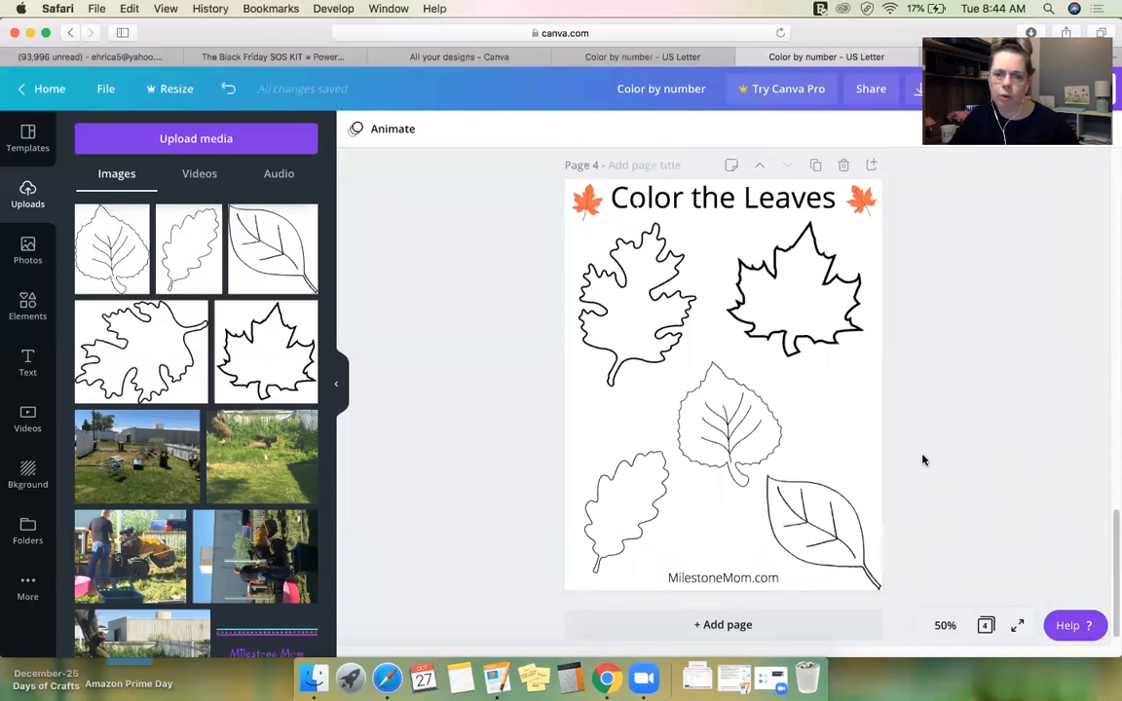
# - Rotate the maple leaf slightly counterclockwise and reposition it below the end of the title
pyautogui.click(777, 331)
pyautogui.moveTo(798, 390); pyautogui.dragTo(830, 384)
pyautogui.moveTo(807, 334); pyautogui.dragTo(804, 325)
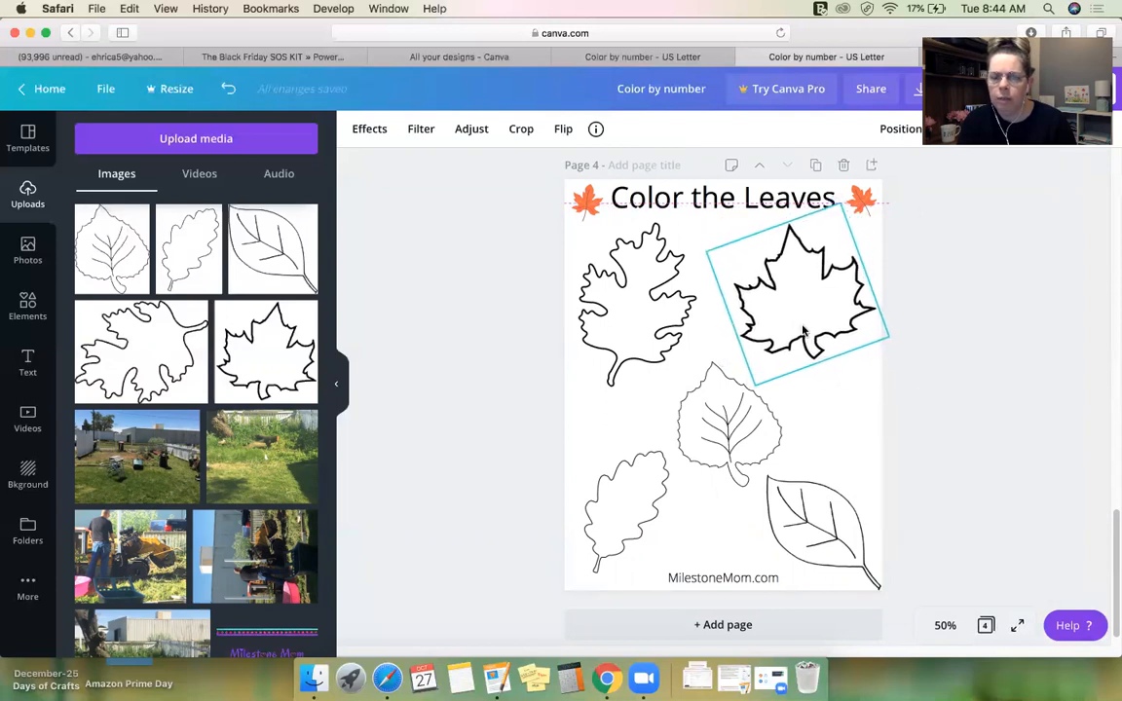
pyautogui.click(895, 384)
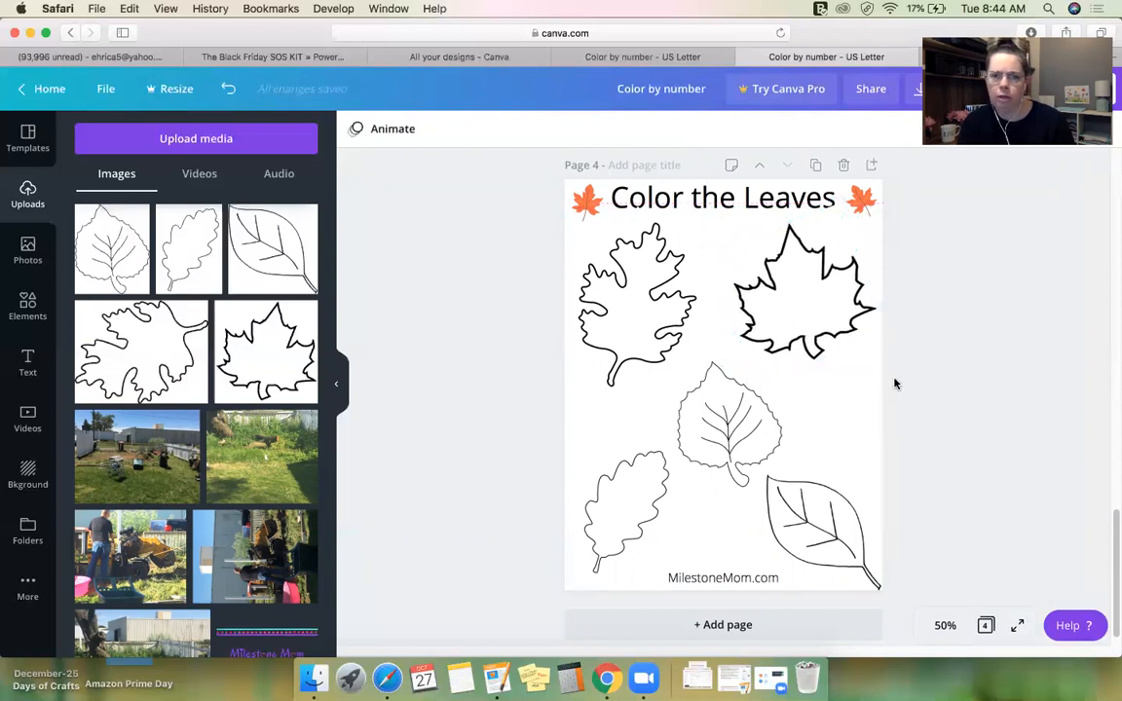
# - Enlarge the heart-shaped leaf and move it up, centred between the upper and lower pairs of leaves
pyautogui.click(732, 421)
pyautogui.moveTo(678, 362); pyautogui.dragTo(664, 349)
pyautogui.moveTo(726, 411); pyautogui.dragTo(731, 398)
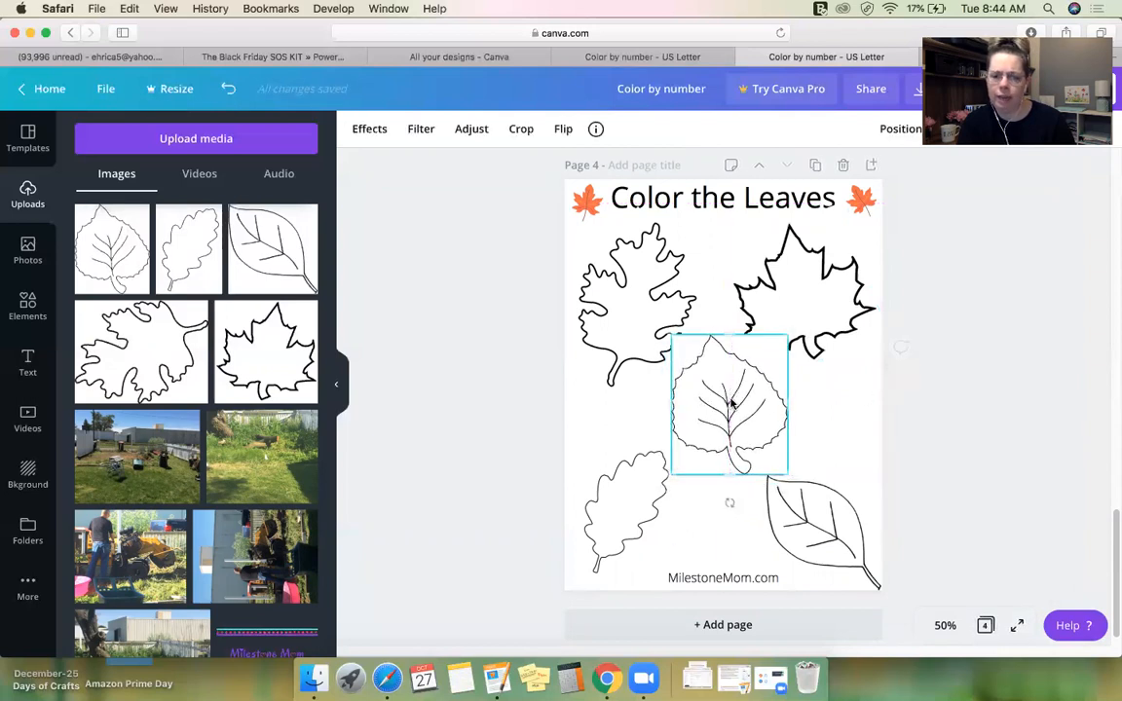
pyautogui.click(930, 493)
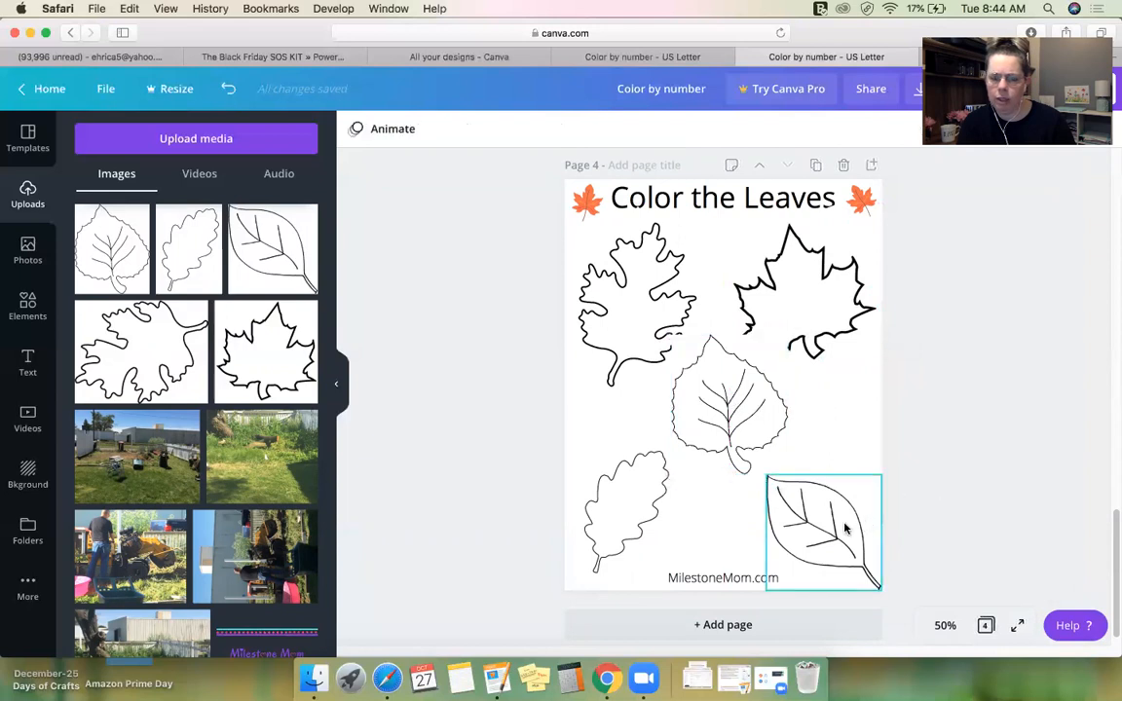
# - Rotate the oval leaf clockwise so its stem points down toward the footer, and move it up clear of the footer text
pyautogui.click(846, 529)
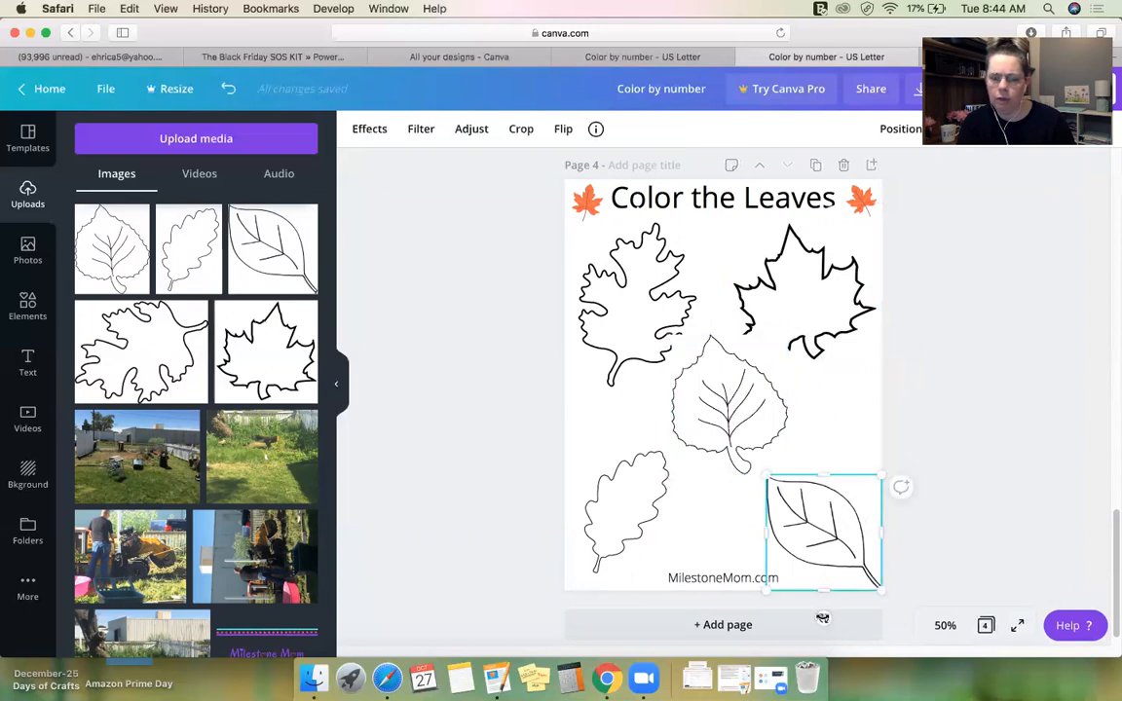
pyautogui.moveTo(823, 619); pyautogui.dragTo(741, 554)
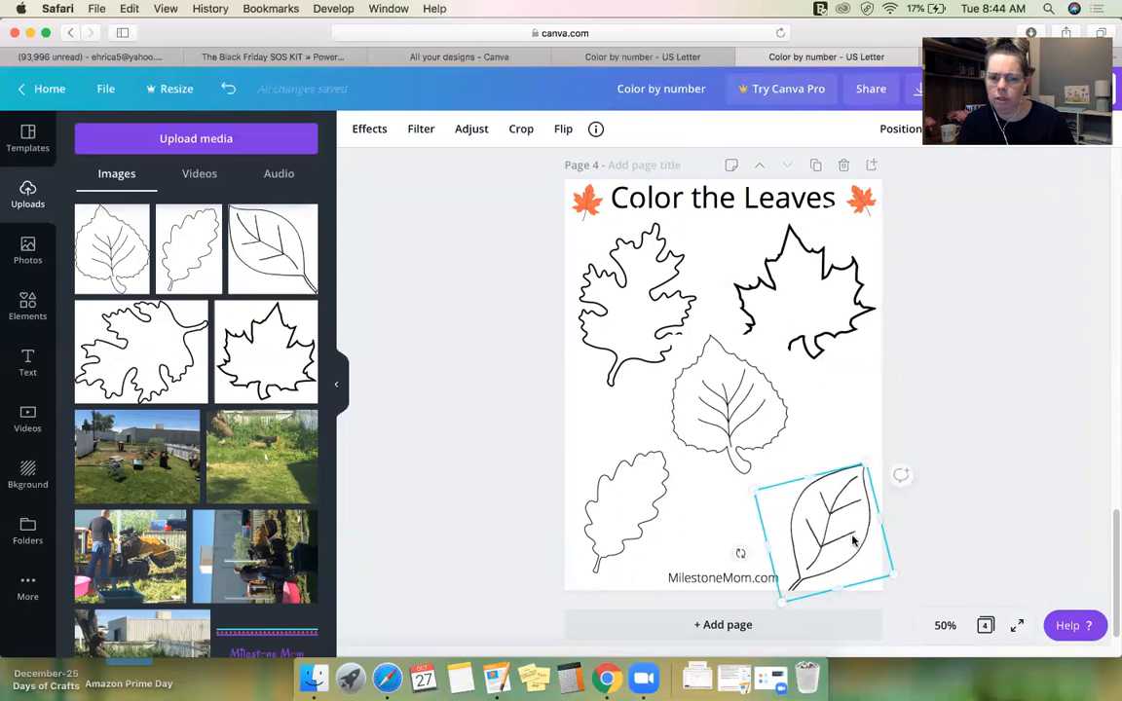
pyautogui.moveTo(850, 500)
pyautogui.mouseDown()
pyautogui.moveTo(852, 488)
pyautogui.moveTo(852, 502)
pyautogui.mouseUp()
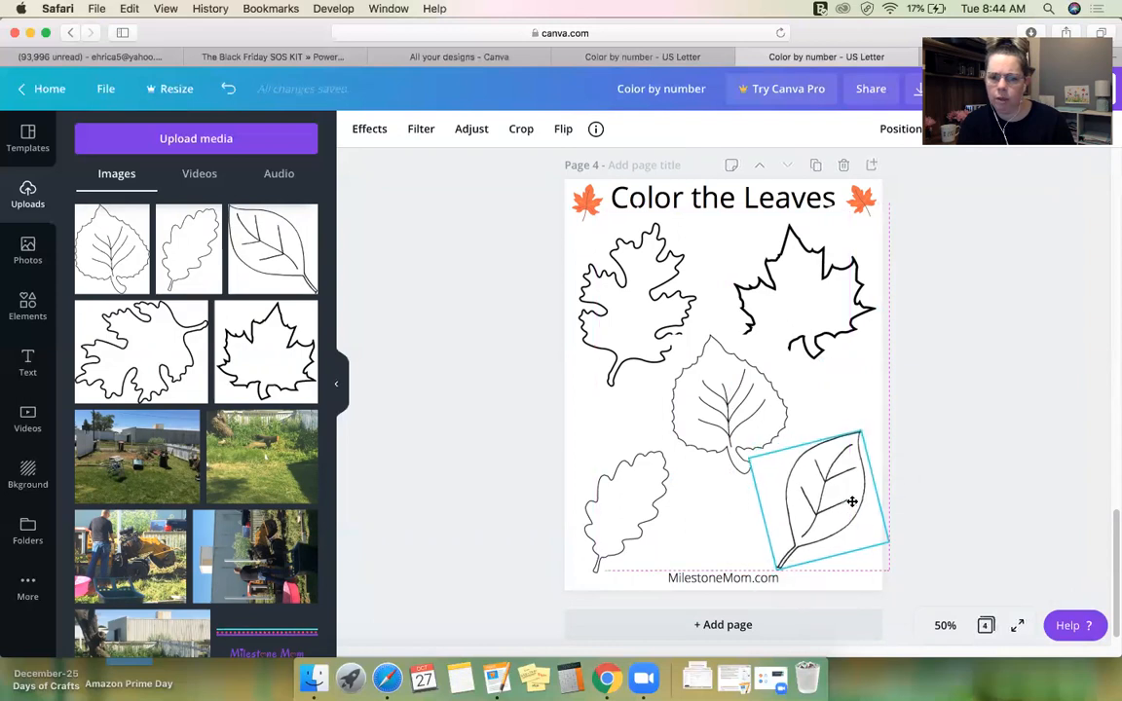
pyautogui.click(956, 461)
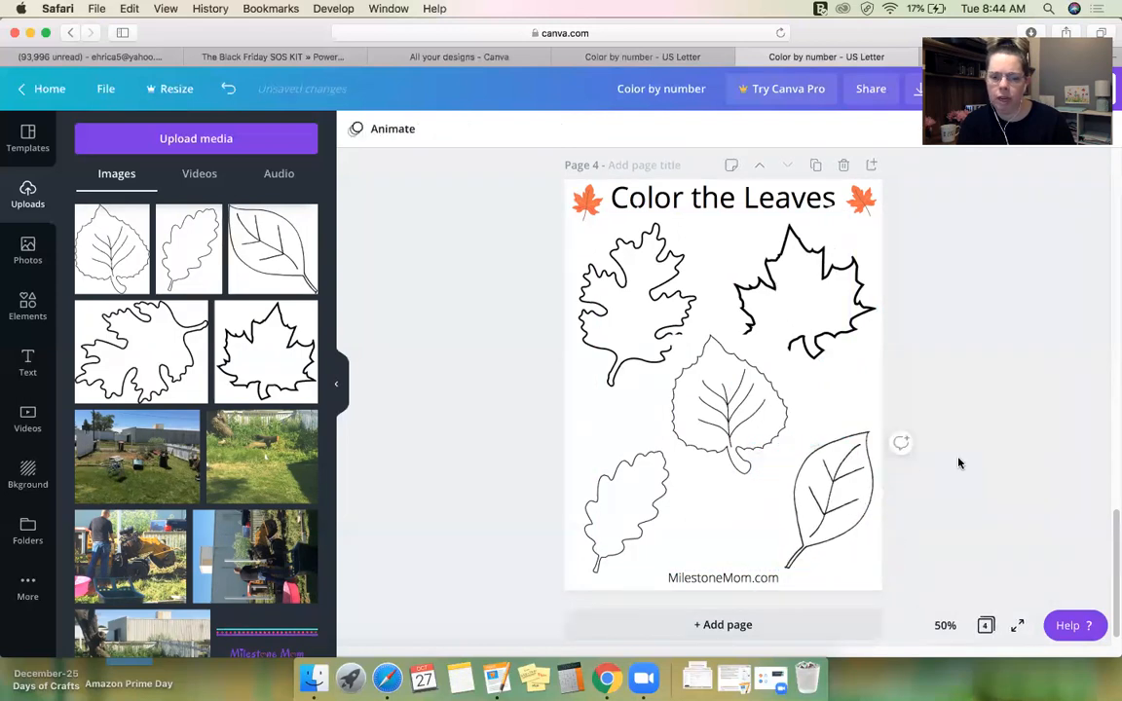
# - Enlarge the oval leaf slightly and shift it left so that it stays within the page
pyautogui.click(848, 454)
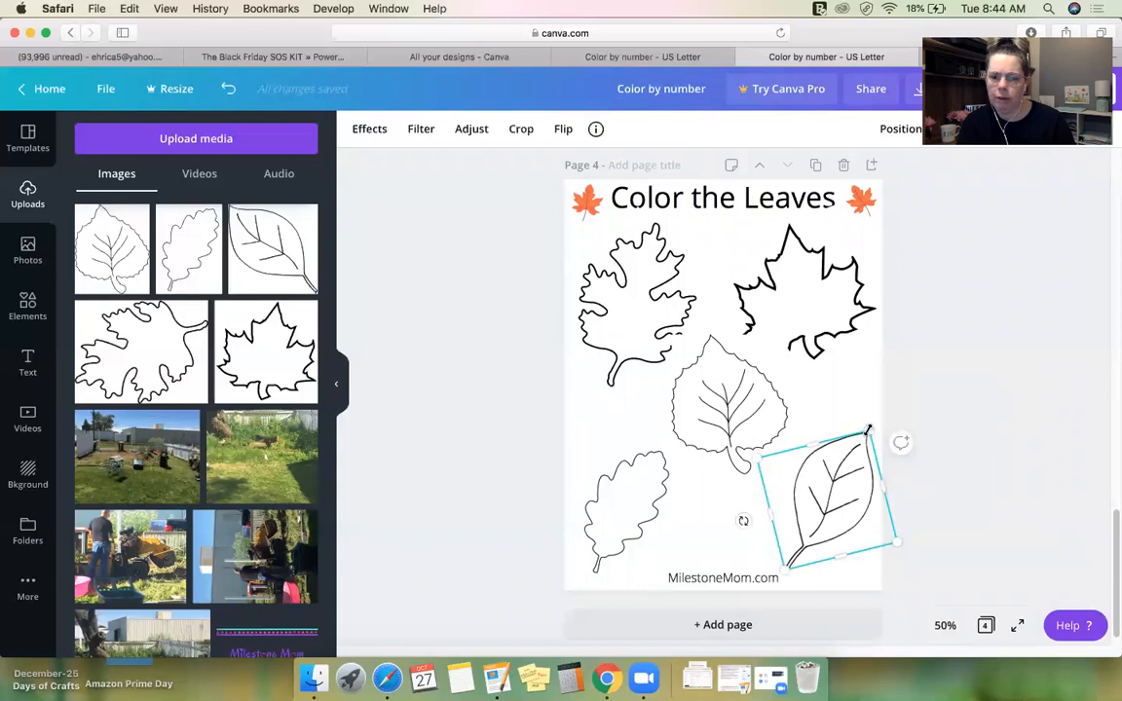
pyautogui.moveTo(867, 417); pyautogui.dragTo(877, 406)
pyautogui.moveTo(840, 487); pyautogui.dragTo(835, 483)
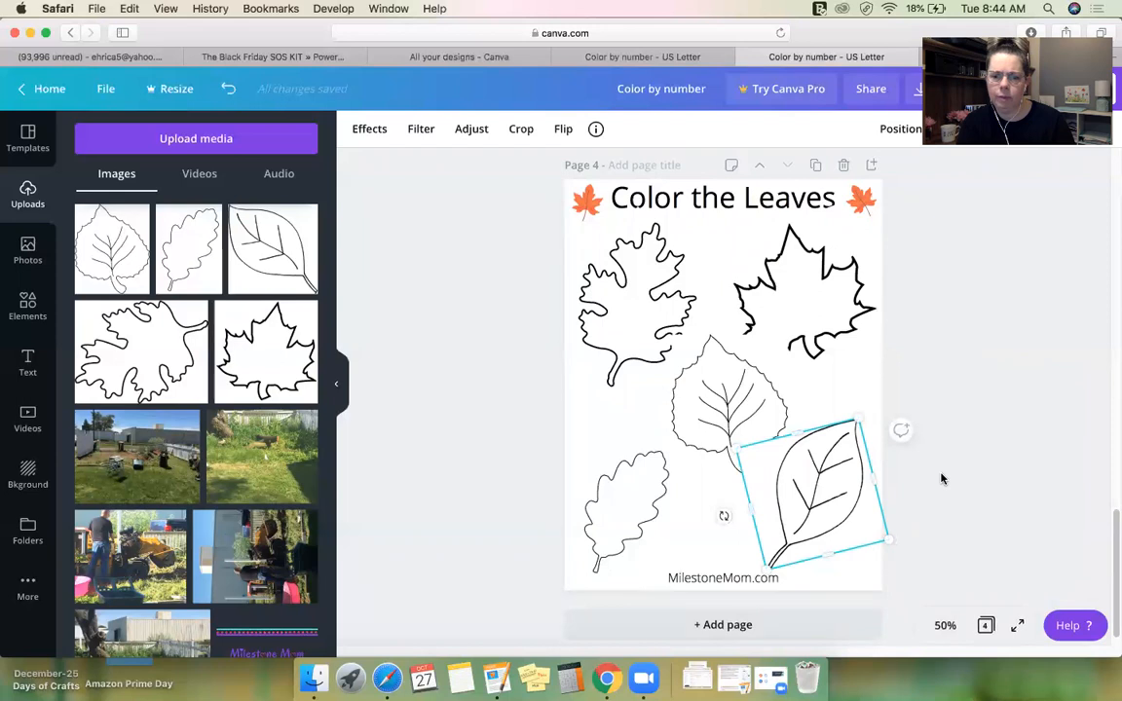
pyautogui.click(942, 476)
pyautogui.click(777, 462)
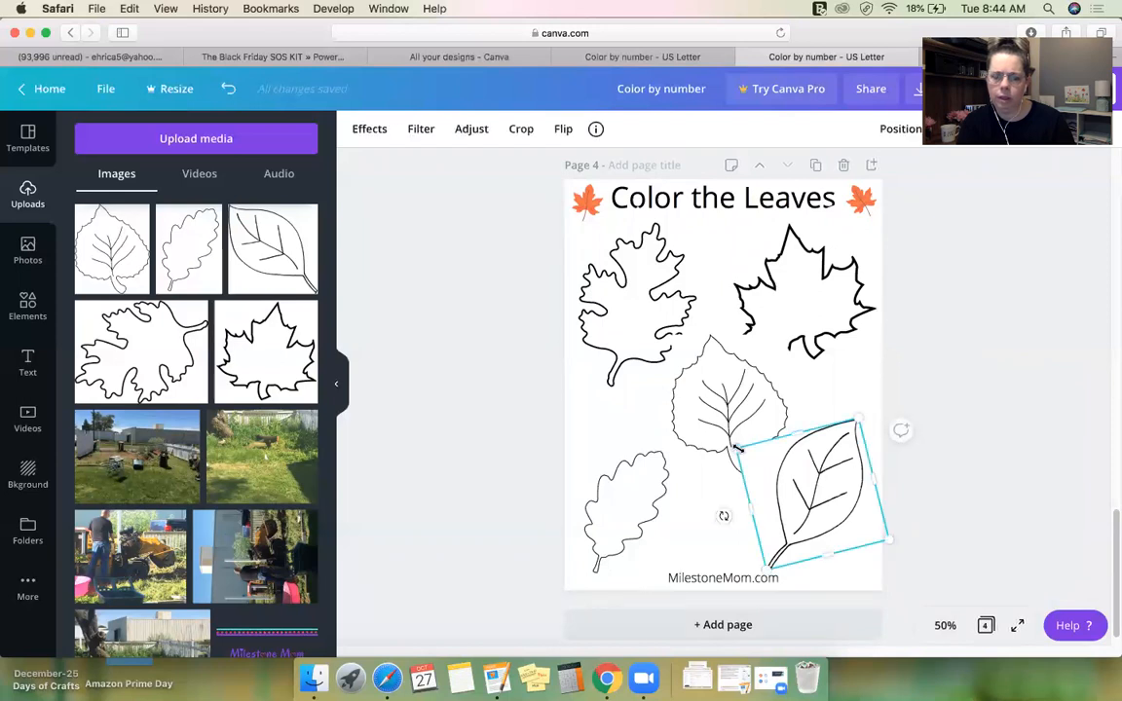
pyautogui.moveTo(741, 454); pyautogui.dragTo(746, 453)
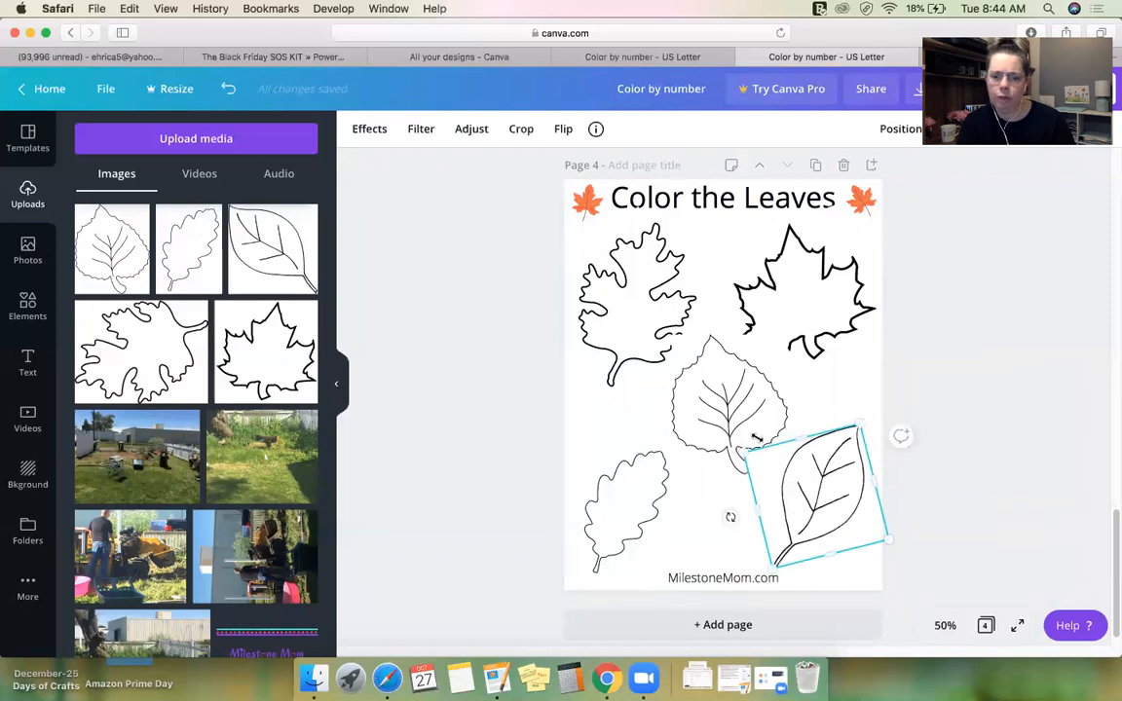
pyautogui.click(980, 459)
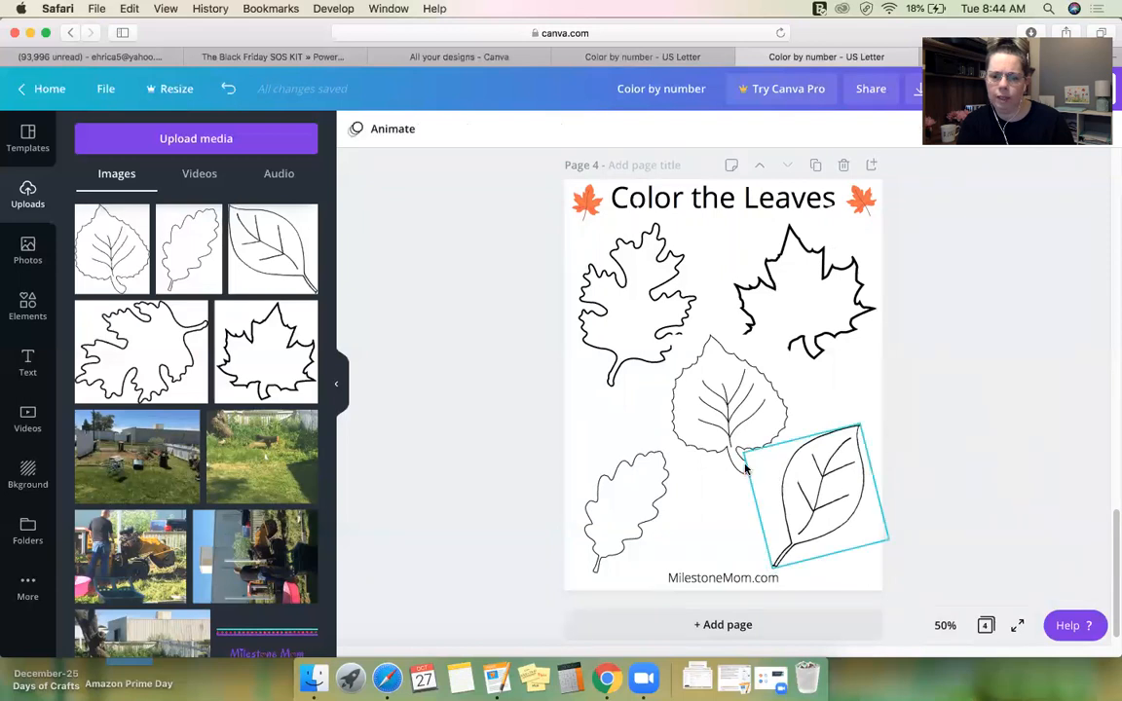
# - Move the oval leaf back toward the page's lower-right corner, clear of the heart-shaped leaf and the website footer
pyautogui.click(796, 492)
pyautogui.moveTo(797, 495); pyautogui.dragTo(802, 501)
pyautogui.click(982, 441)
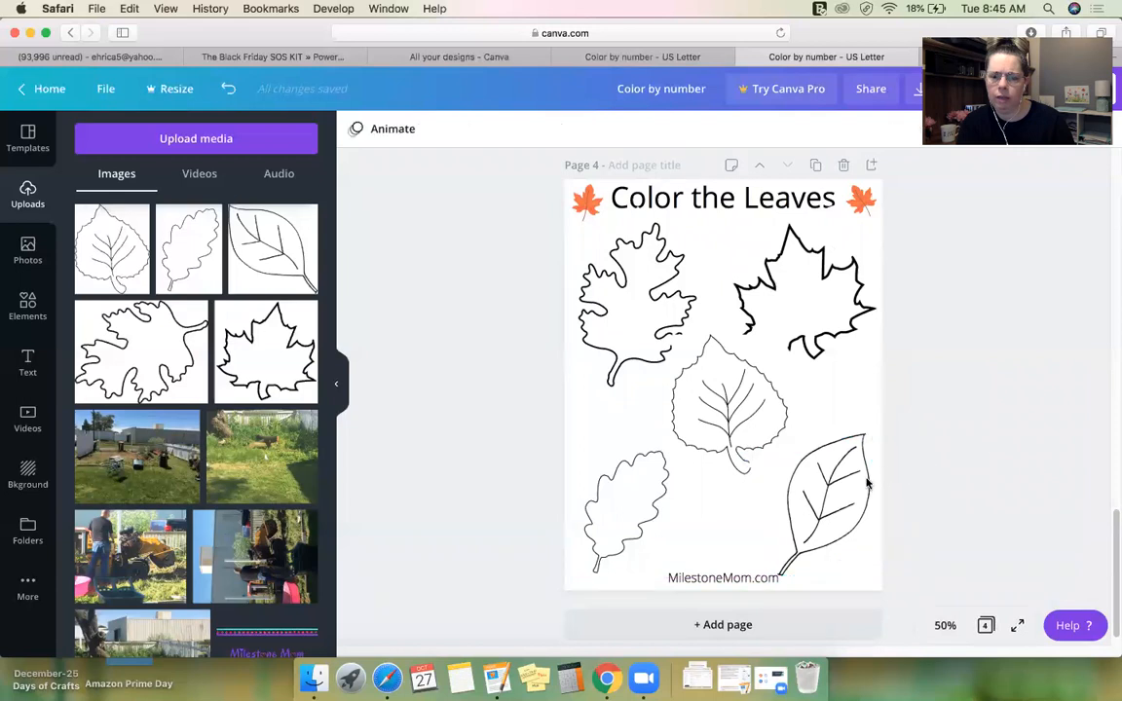
pyautogui.click(837, 489)
pyautogui.click(969, 469)
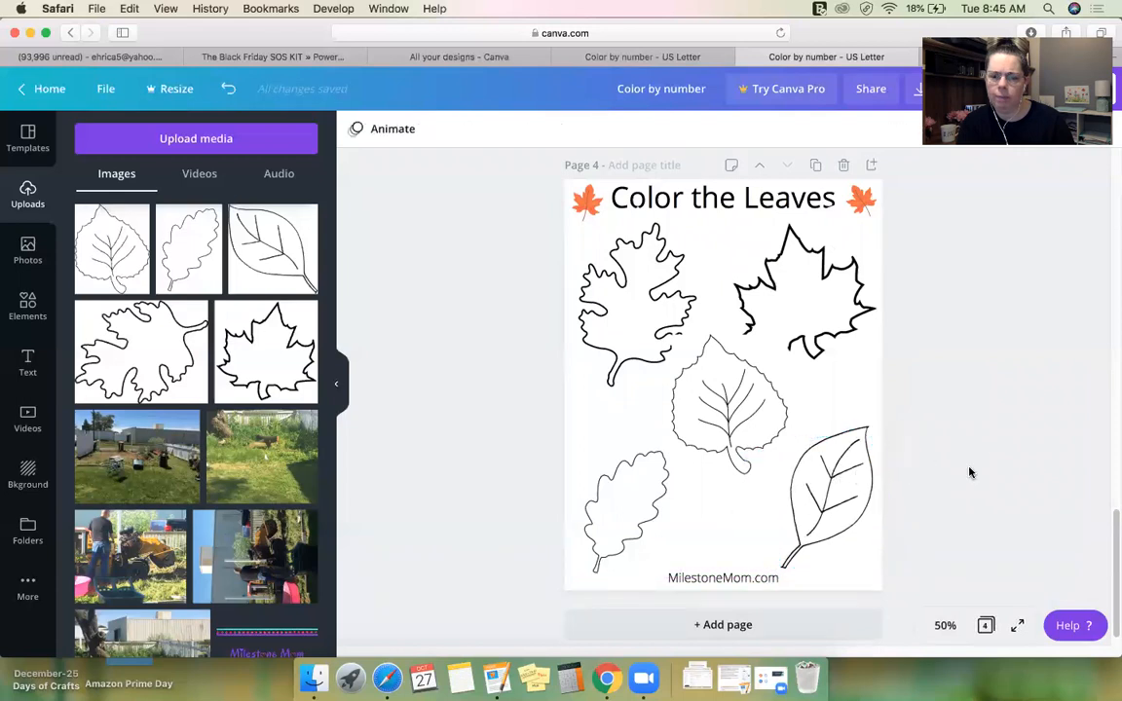
# - Enlarge the lobed leaf beside the footer to about 3.1 by 4.2 and move it up so its stem stays on the page
pyautogui.click(626, 507)
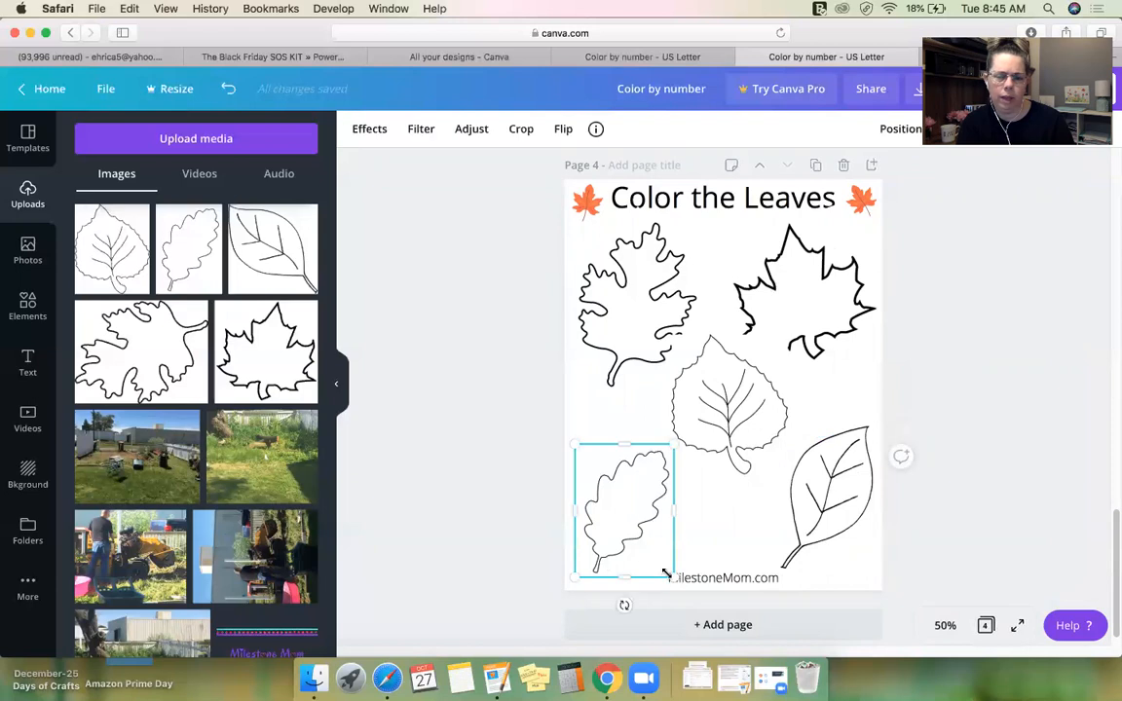
pyautogui.moveTo(688, 585); pyautogui.dragTo(697, 593)
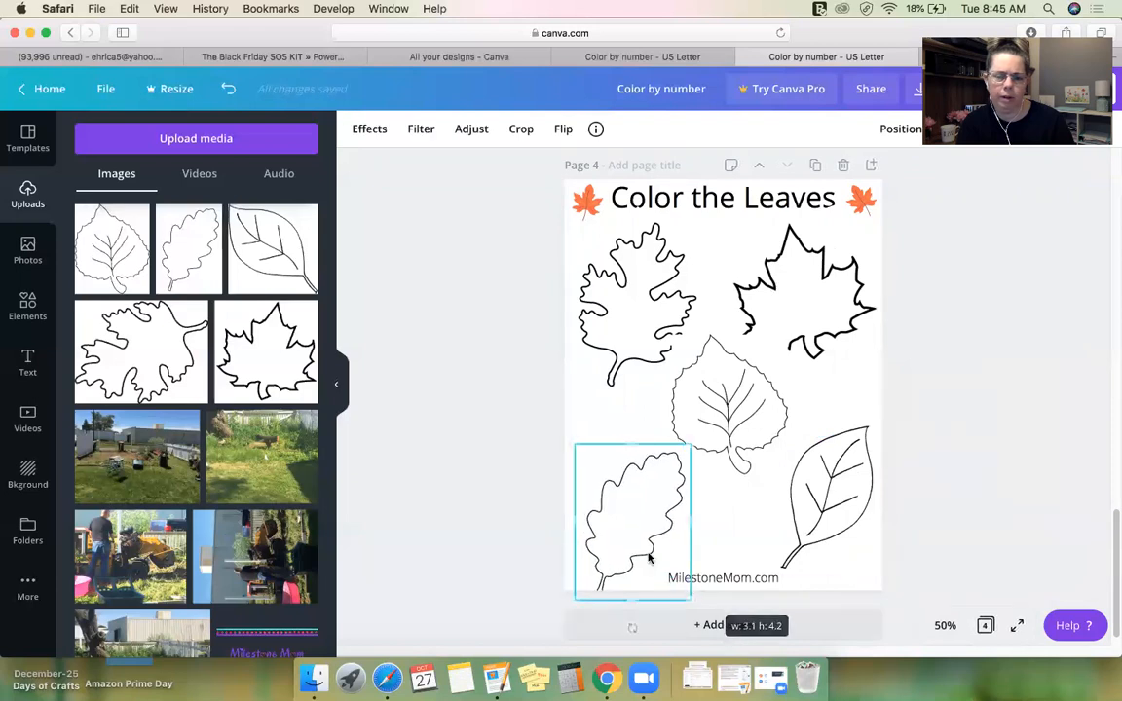
pyautogui.moveTo(644, 539); pyautogui.dragTo(642, 537)
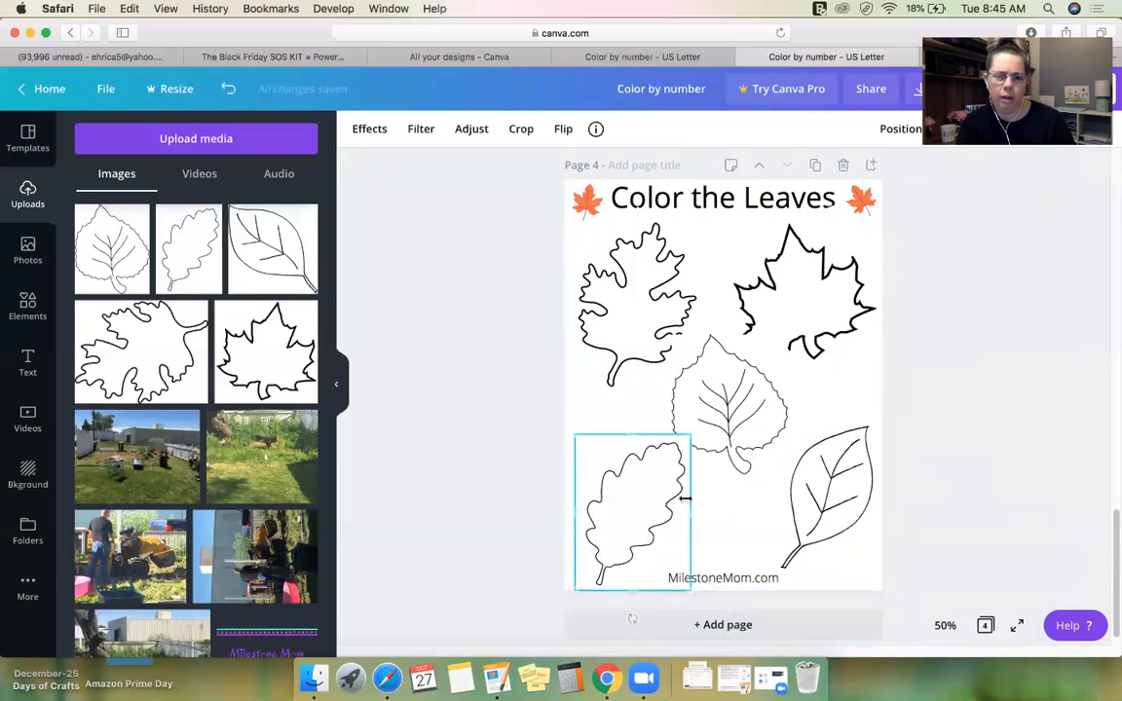
# - Shrink the heart-shaped leaf and the maple leaf slightly to open more space between the outlines
pyautogui.click(736, 427)
pyautogui.moveTo(776, 338); pyautogui.dragTo(728, 349)
pyautogui.click(1012, 413)
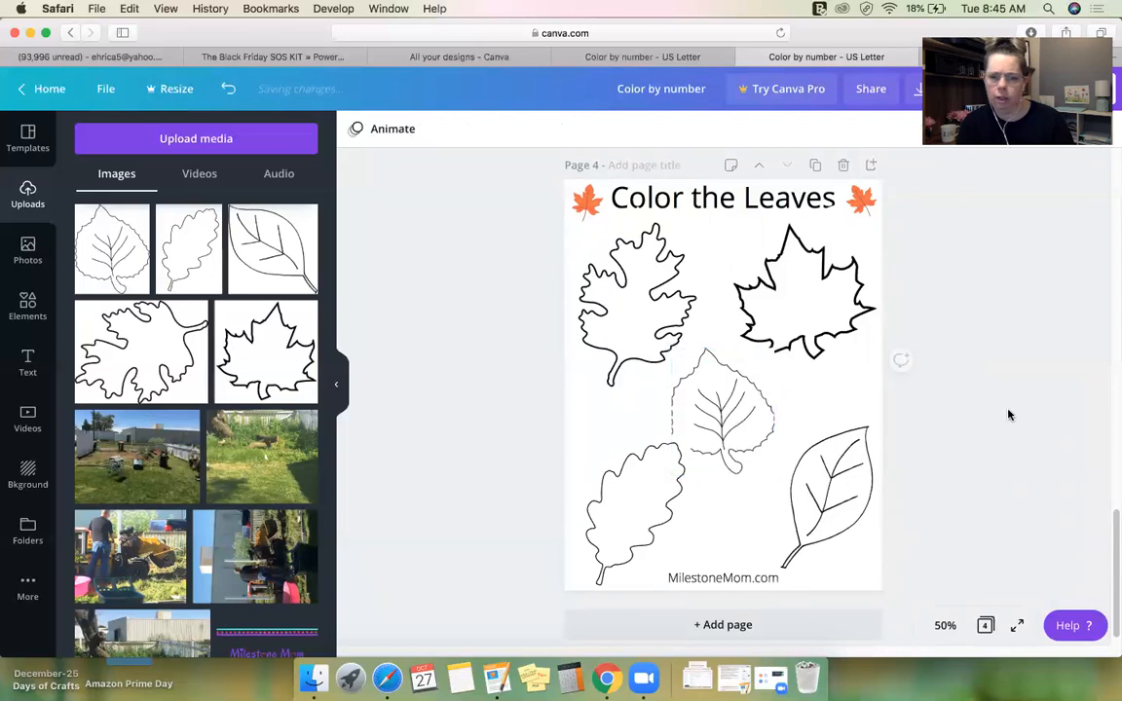
pyautogui.click(826, 322)
pyautogui.moveTo(756, 384); pyautogui.dragTo(759, 368)
pyautogui.click(989, 455)
# - Move the heart-shaped leaf up and to the right, and enlarge it to fill the middle of the page
pyautogui.moveTo(752, 419); pyautogui.dragTo(767, 394)
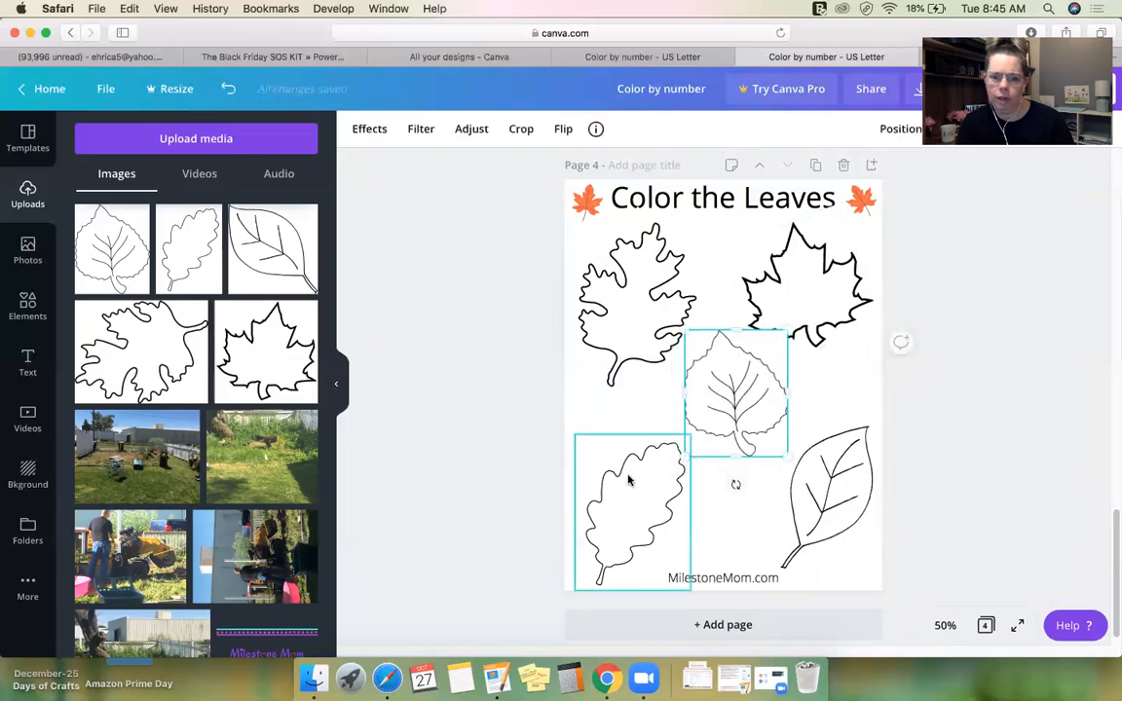
pyautogui.click(521, 456)
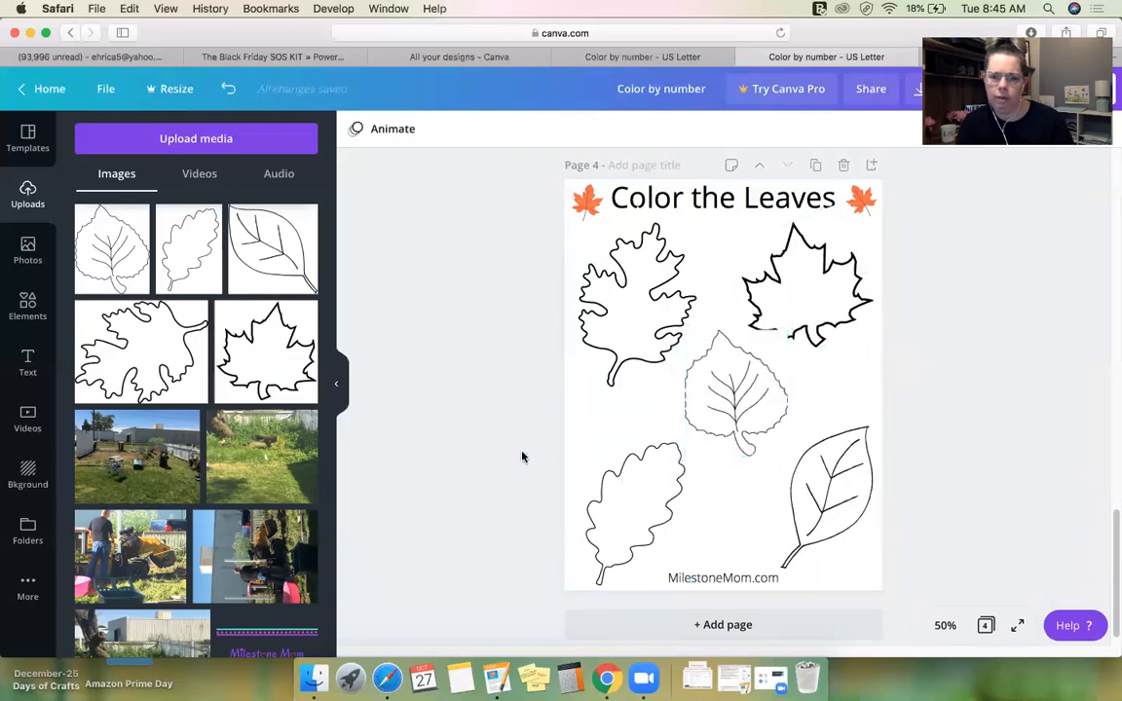
pyautogui.click(751, 408)
pyautogui.moveTo(796, 463); pyautogui.dragTo(802, 470)
pyautogui.click(1003, 427)
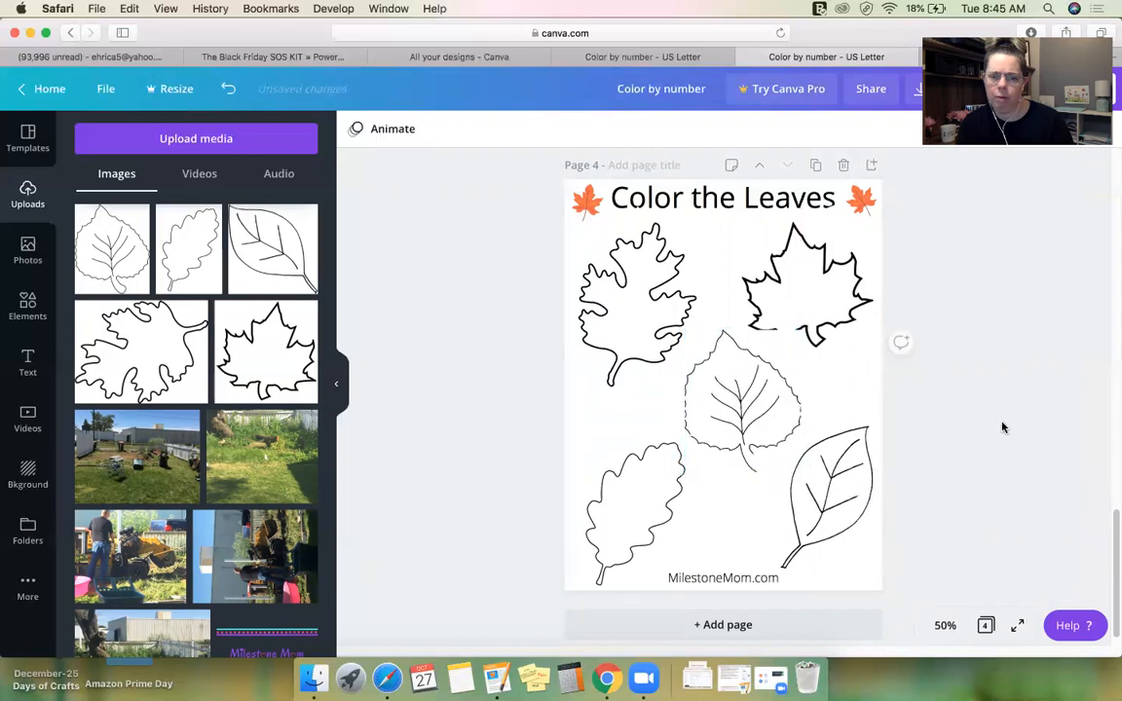
pyautogui.click(798, 375)
pyautogui.moveTo(797, 332); pyautogui.dragTo(804, 326)
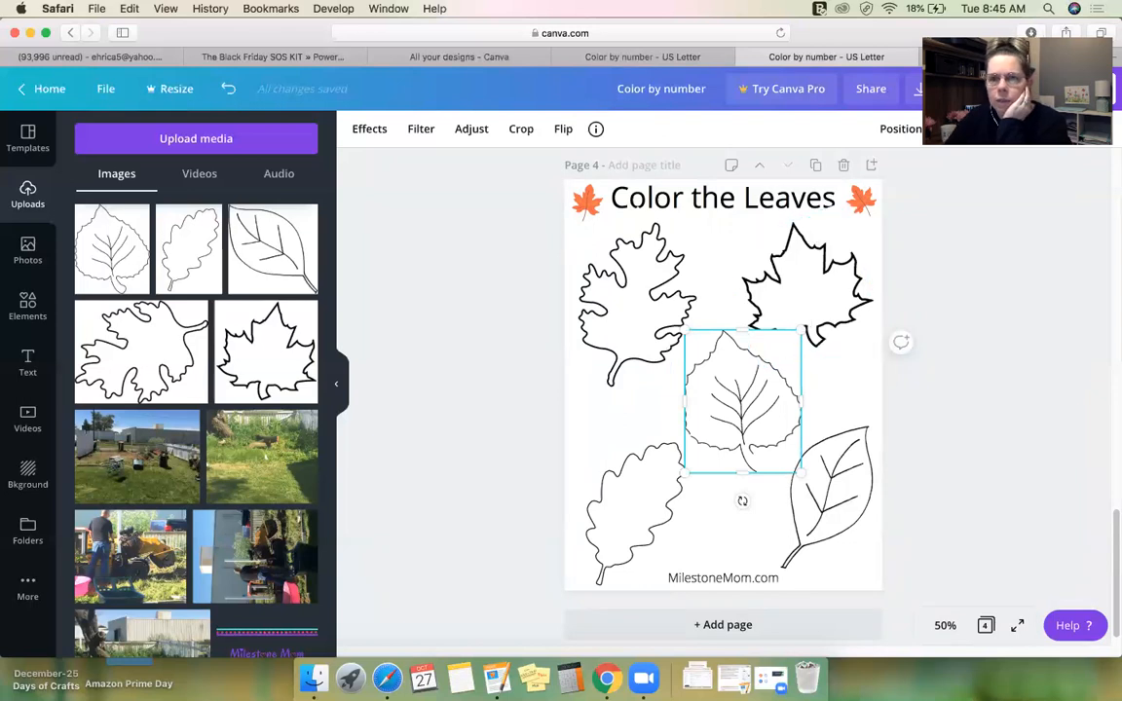
pyautogui.click(983, 275)
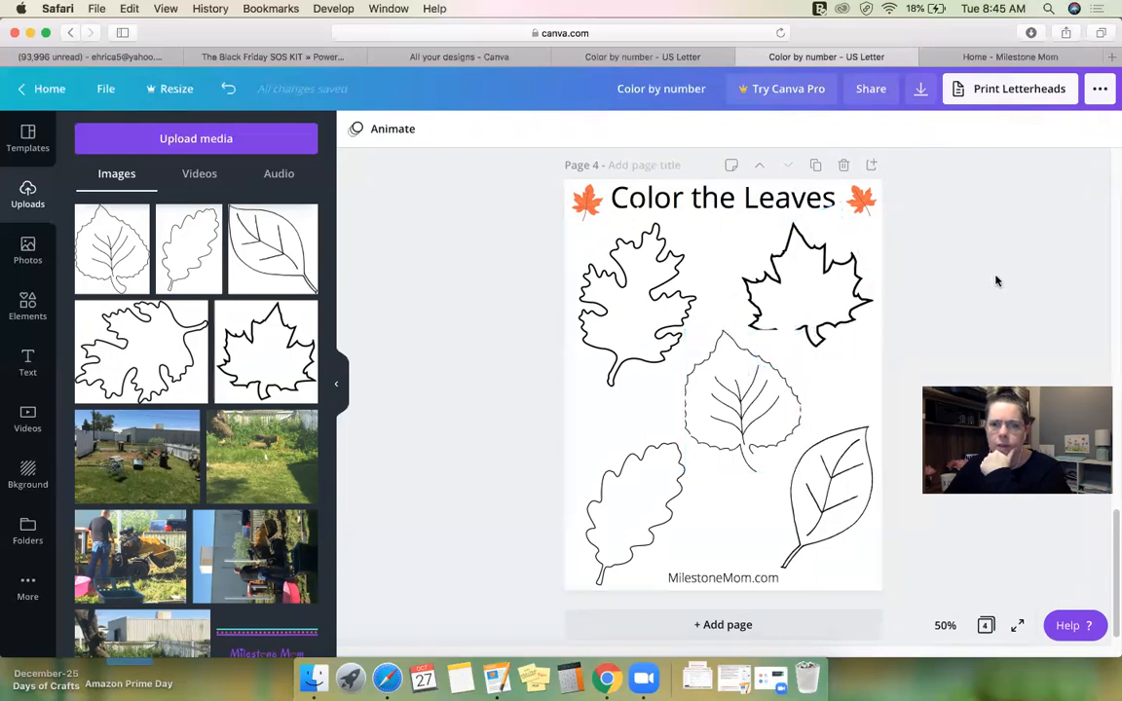
pyautogui.click(682, 343)
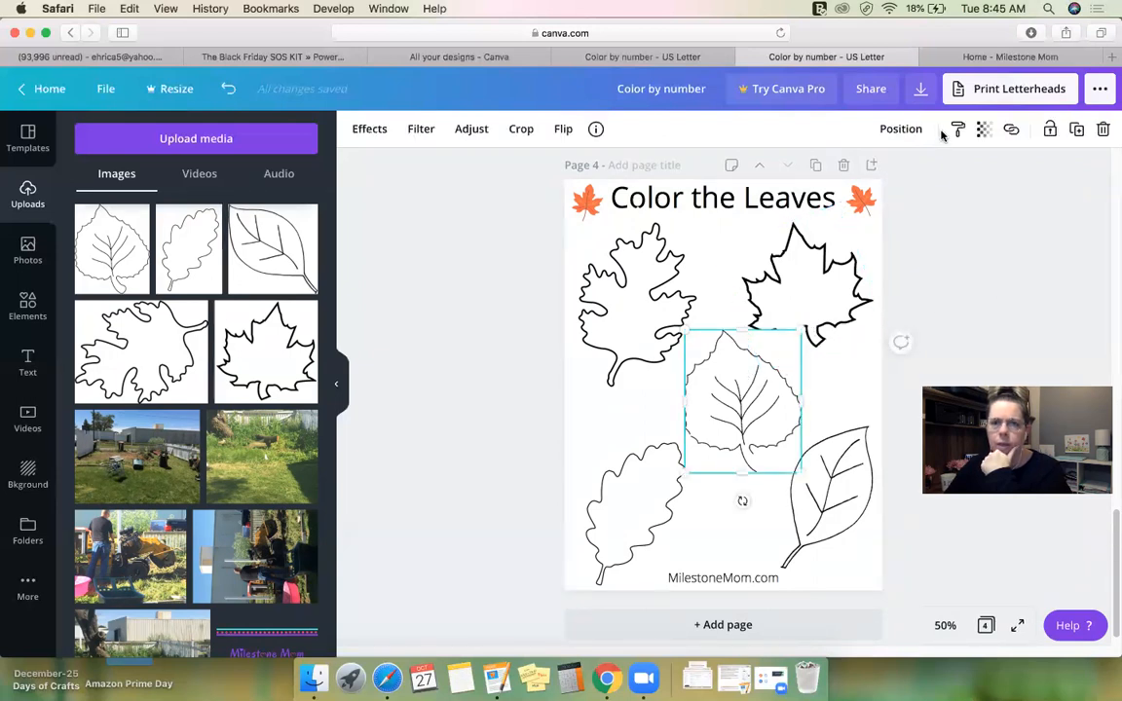
pyautogui.click(904, 135)
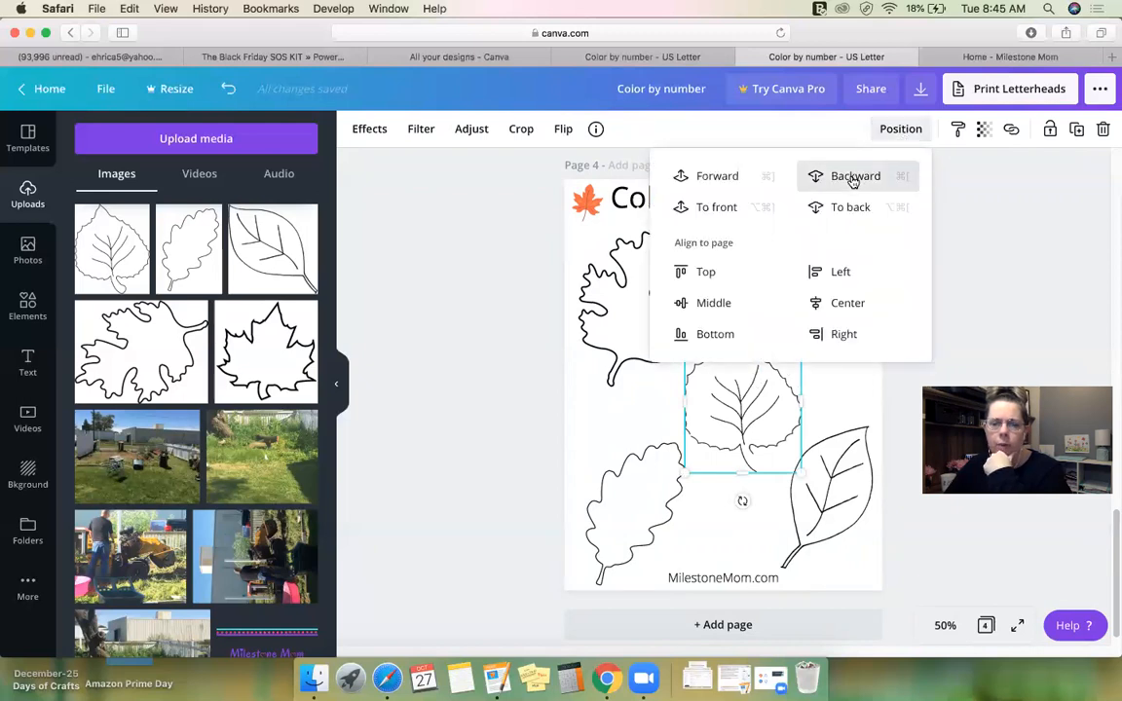
pyautogui.click(1056, 273)
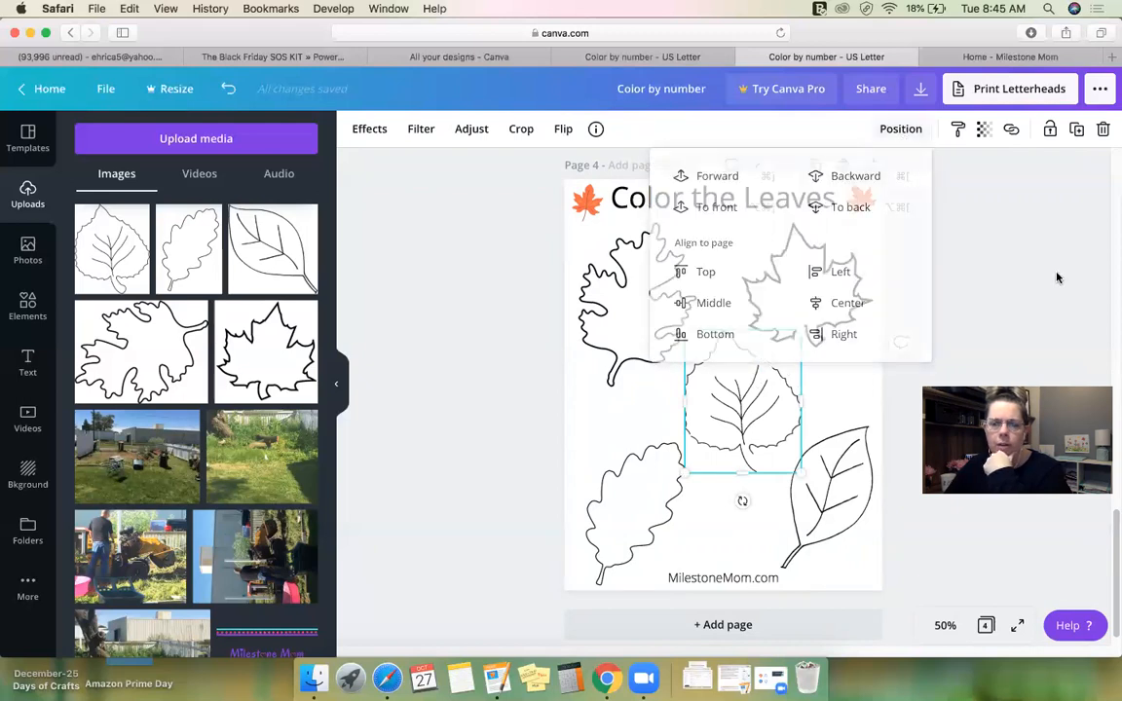
# - Try the heart-shaped leaf lower and further left, and return it to its place just below the maple leaf
pyautogui.click(743, 384)
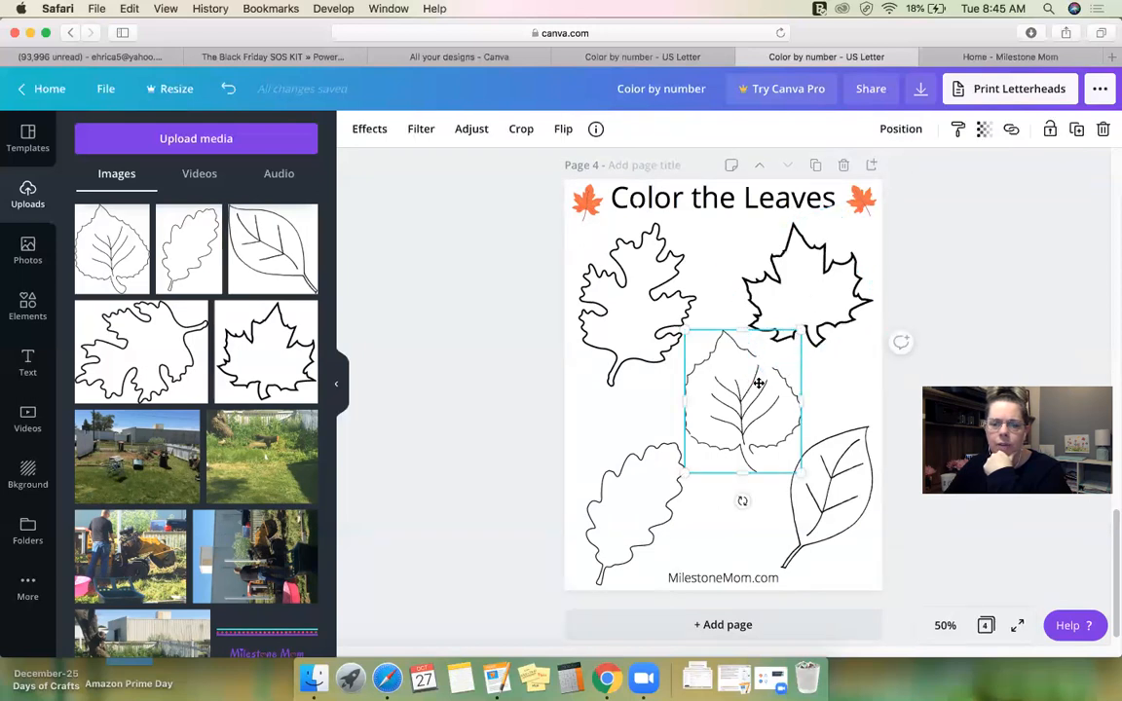
pyautogui.moveTo(759, 384); pyautogui.dragTo(759, 387)
pyautogui.click(933, 311)
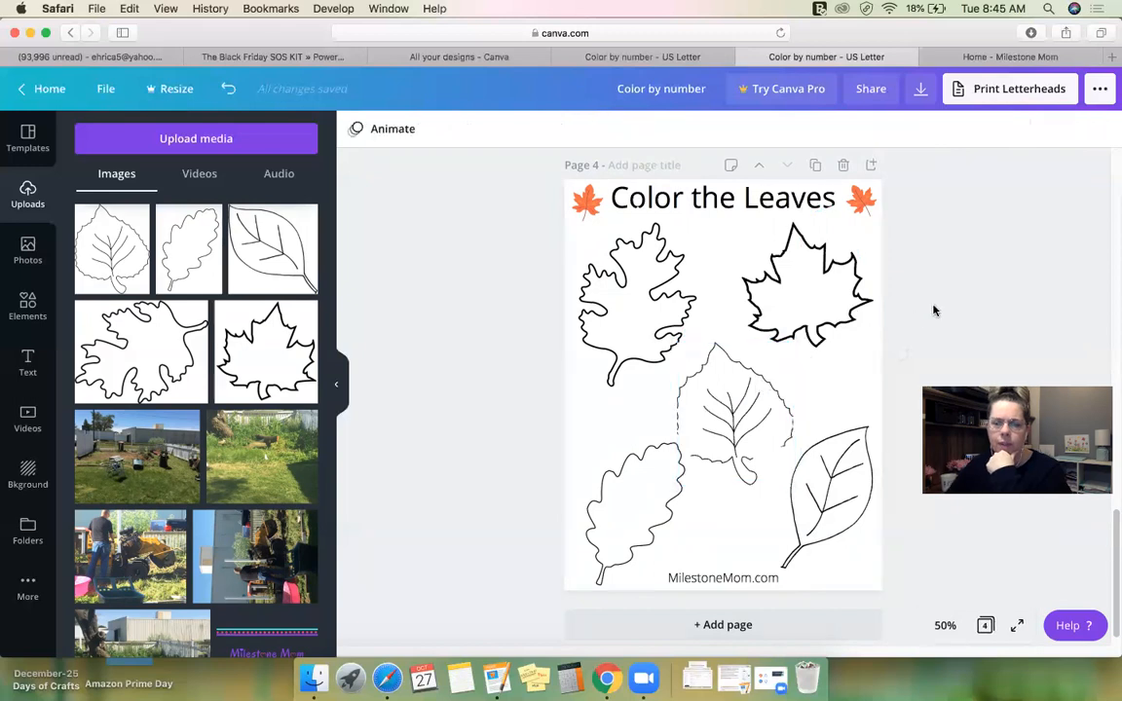
pyautogui.click(749, 436)
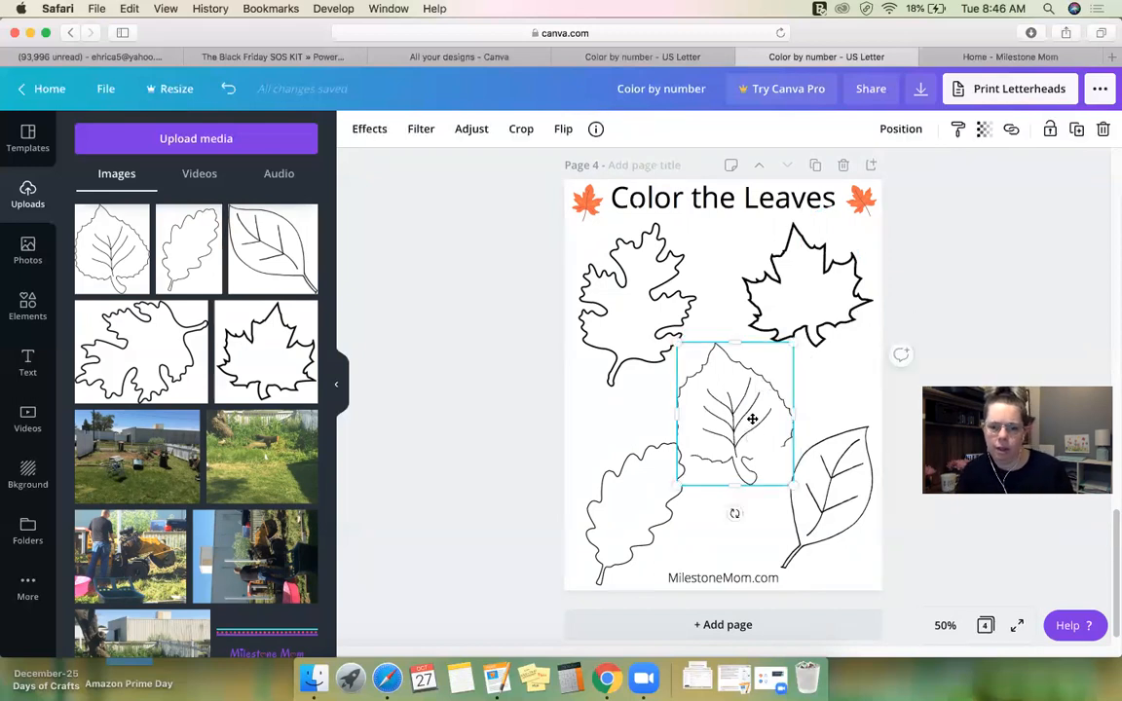
pyautogui.moveTo(751, 417); pyautogui.dragTo(759, 407)
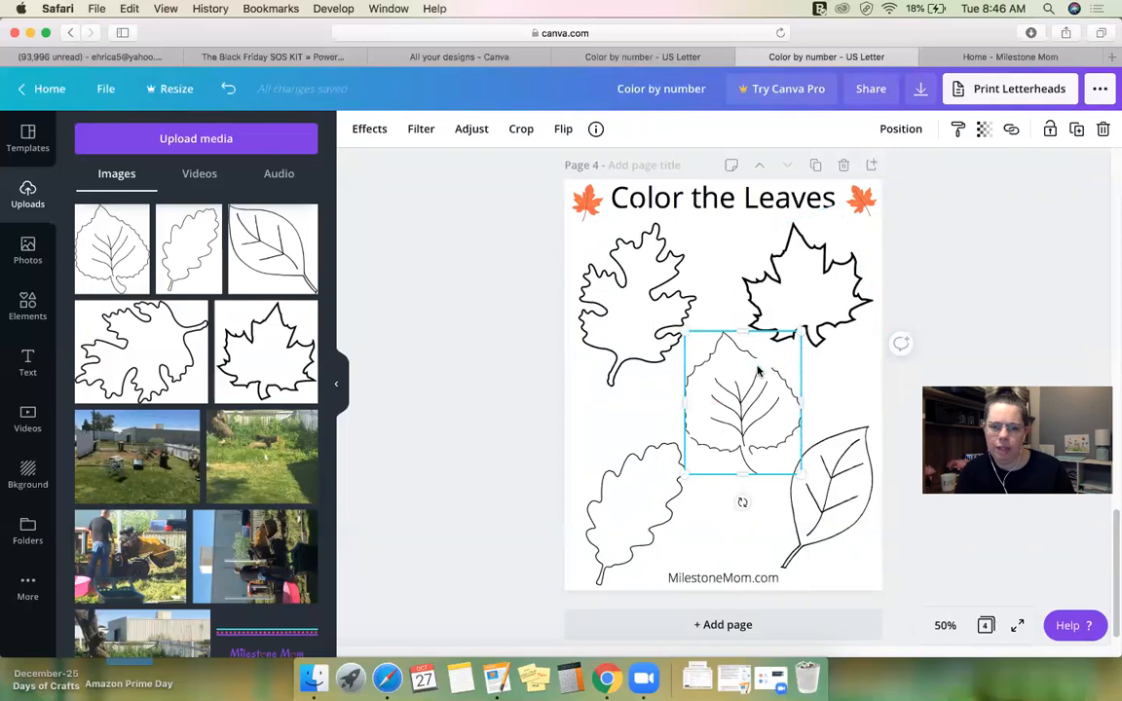
pyautogui.click(901, 135)
pyautogui.click(977, 288)
pyautogui.click(786, 320)
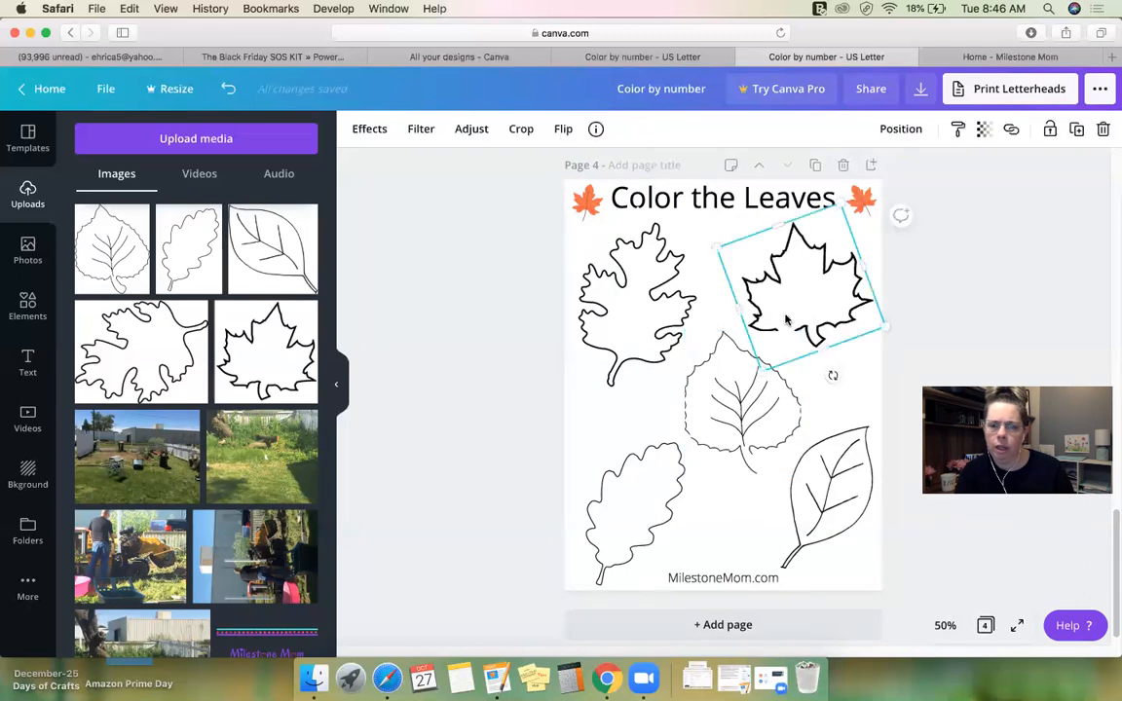
# - Shrink the heart-shaped leaf so it clears the maple leaf above it
pyautogui.click(765, 416)
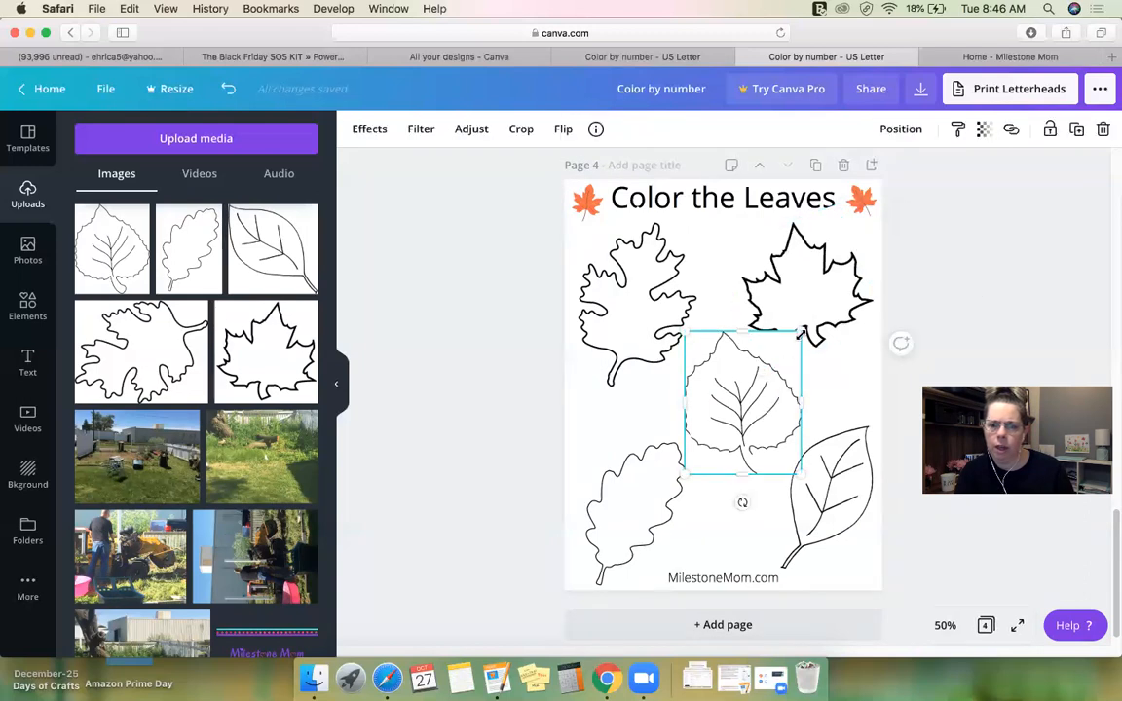
pyautogui.moveTo(796, 333); pyautogui.dragTo(791, 345)
pyautogui.moveTo(759, 400)
pyautogui.mouseDown()
pyautogui.moveTo(782, 398)
pyautogui.moveTo(759, 398)
pyautogui.mouseUp()
pyautogui.click(1007, 278)
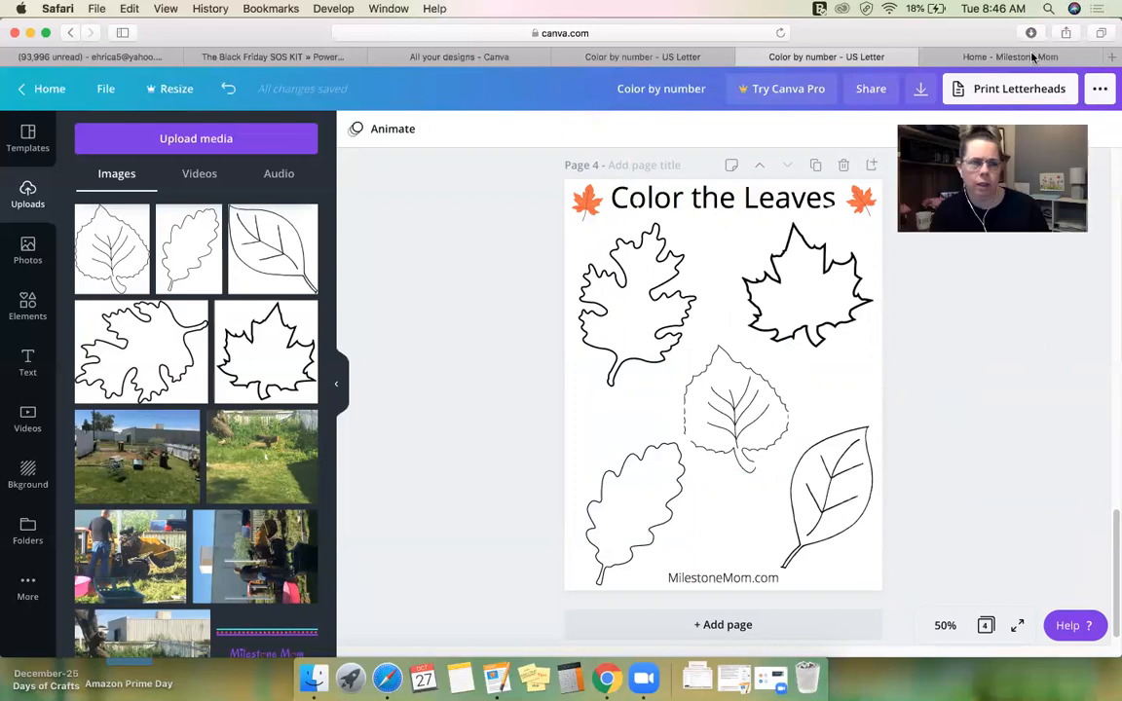
# - Reduce the lobed leaf beside the footer and nudge the heart-shaped leaf up and left toward the page centre
pyautogui.click(626, 484)
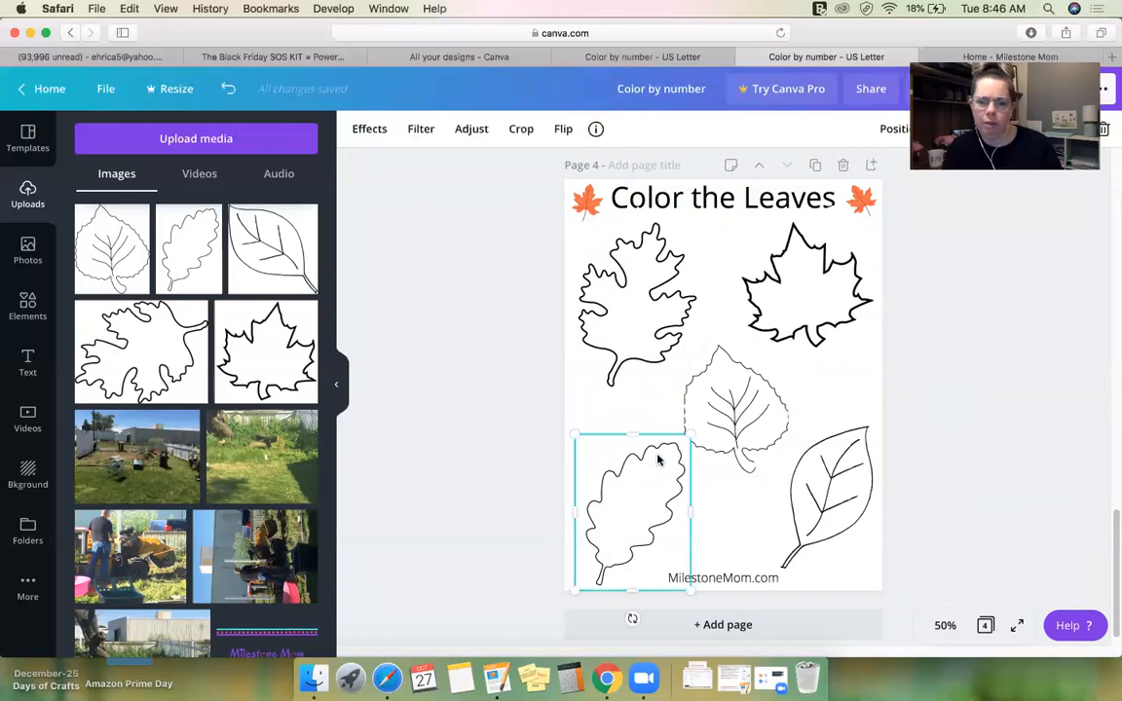
pyautogui.moveTo(676, 444); pyautogui.dragTo(679, 451)
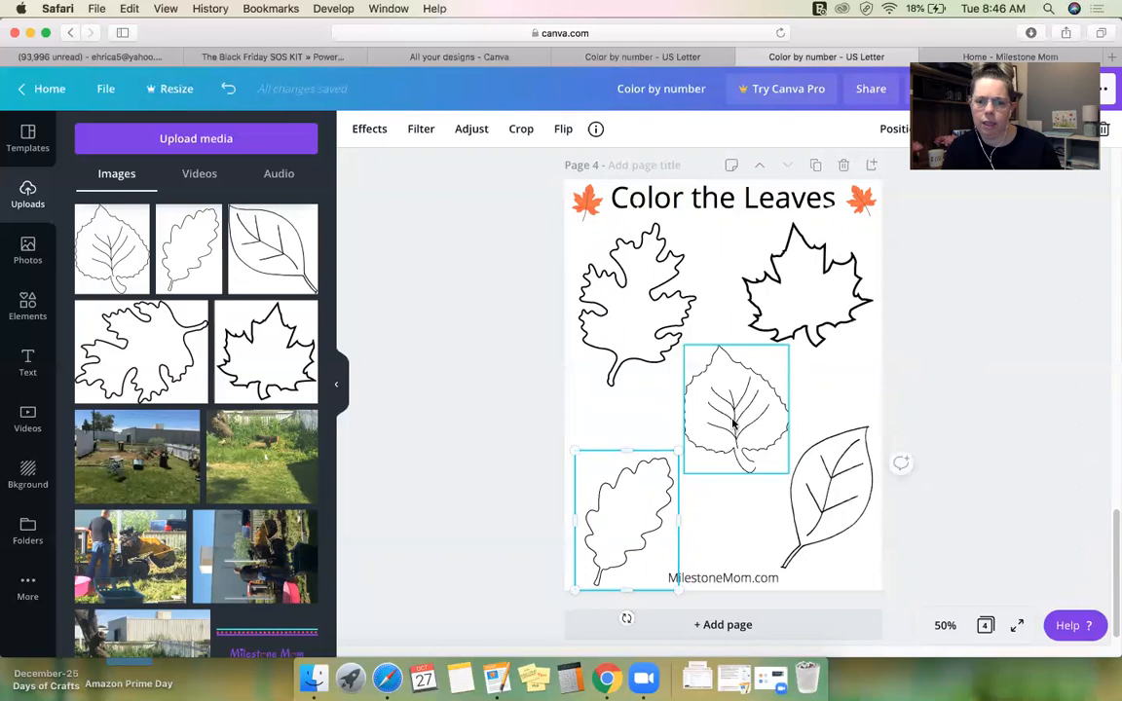
pyautogui.moveTo(733, 421); pyautogui.dragTo(730, 413)
# - Shrink the oval leaf slightly and move it left so its frame lines up with the page's right edge
pyautogui.click(818, 460)
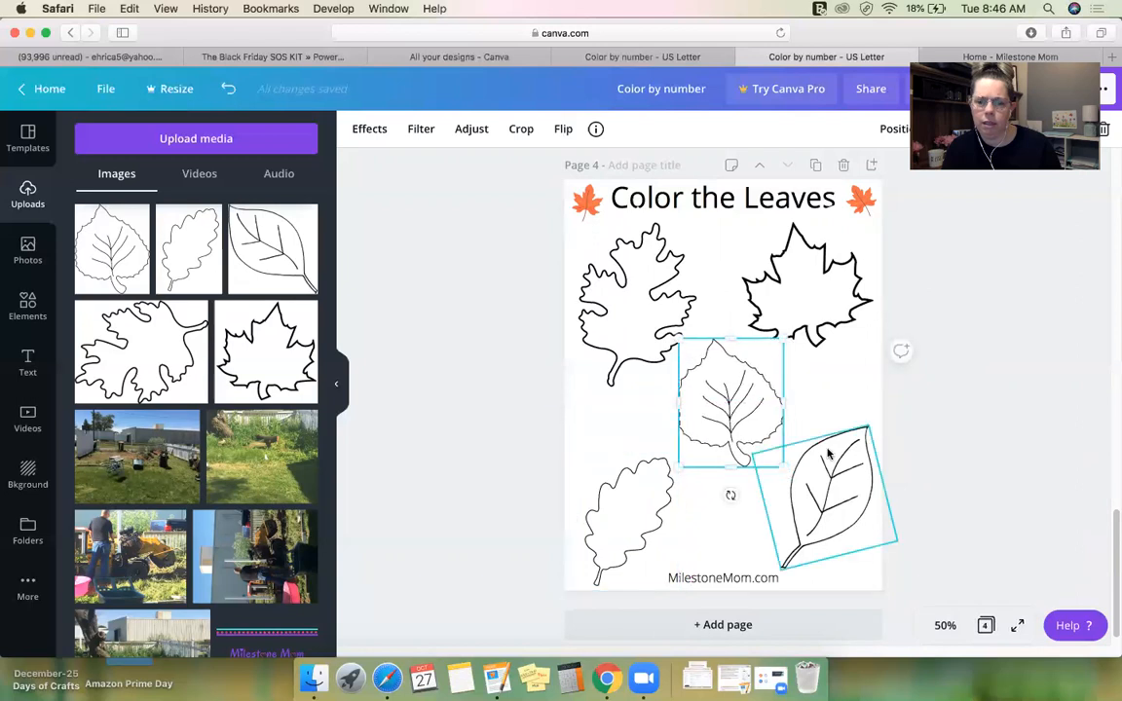
pyautogui.moveTo(750, 455); pyautogui.dragTo(771, 468)
pyautogui.moveTo(814, 516); pyautogui.dragTo(804, 510)
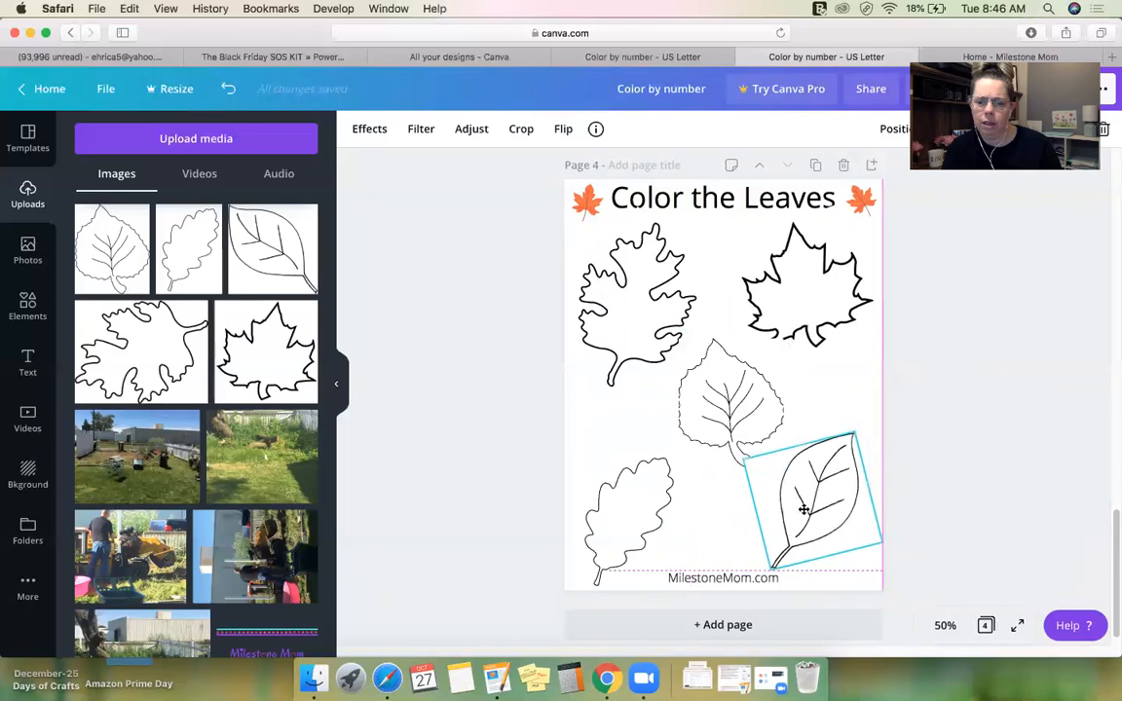
pyautogui.click(994, 430)
pyautogui.click(765, 409)
pyautogui.click(1047, 393)
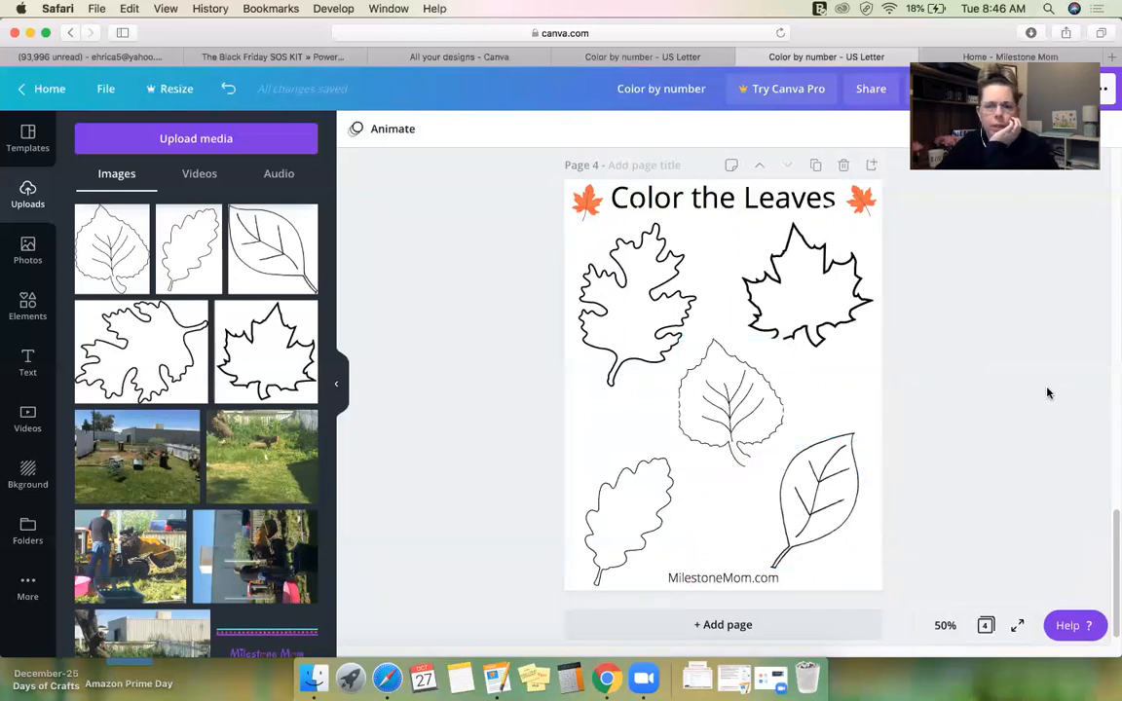
# - Set the canvas zoom to Fill and inspect the leaf outlines on page 4 up close from the title downward
pyautogui.click(945, 626)
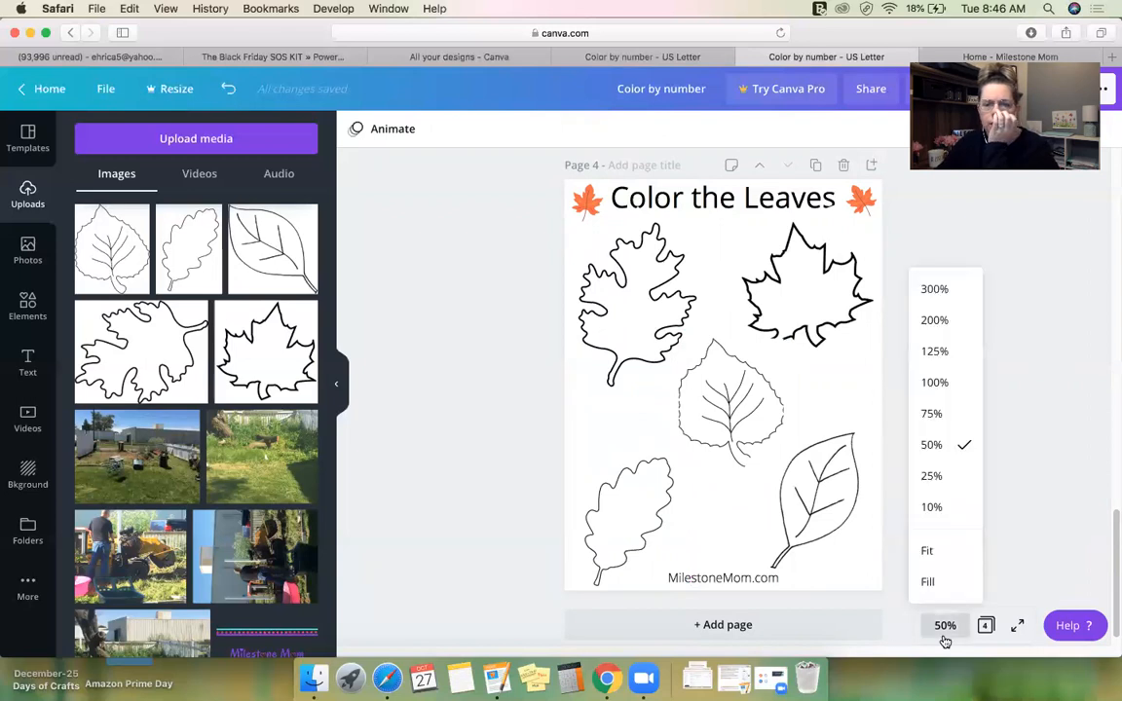
pyautogui.click(930, 581)
pyautogui.scroll(3, 795, 524)
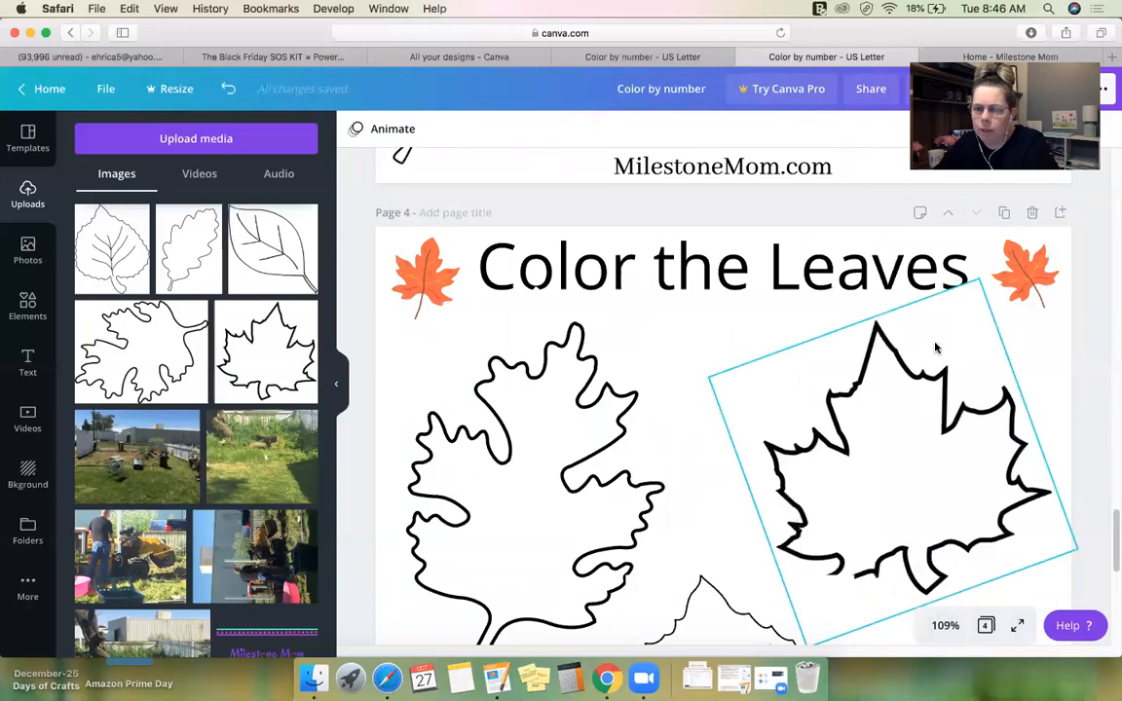
pyautogui.scroll(-5, 859, 446)
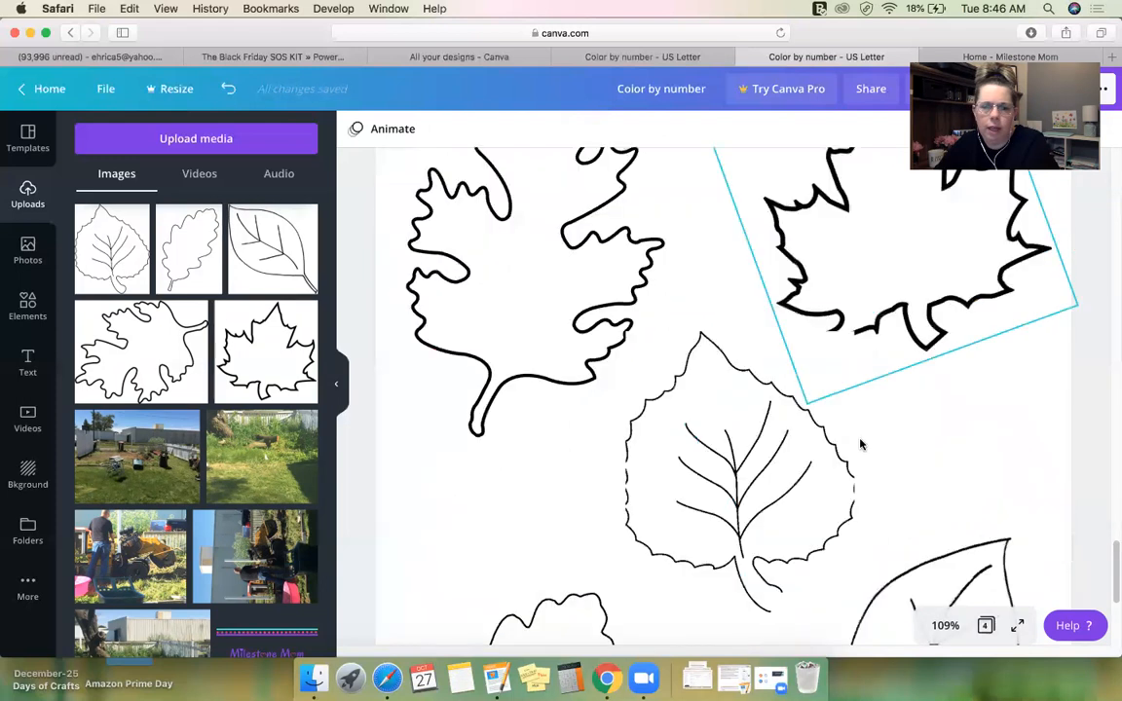
pyautogui.scroll(-1, 860, 445)
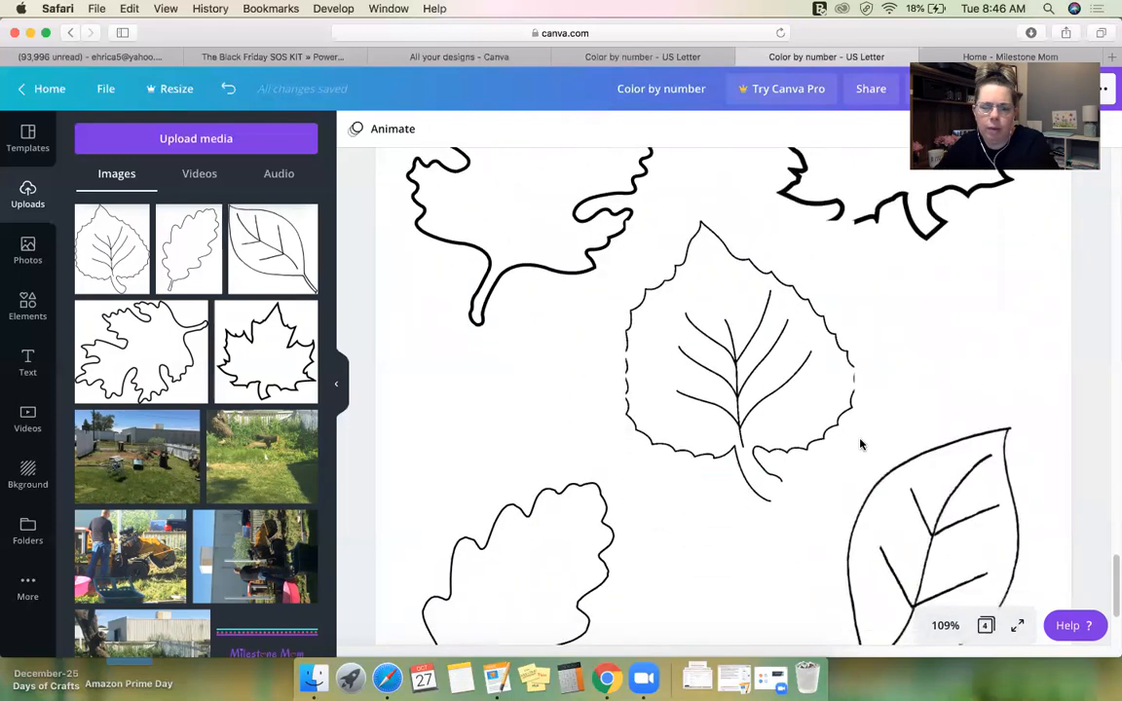
# - Extend the heart-shaped leaf's frame on both sides and at the bottom to uncover its full outline and stem
pyautogui.click(652, 390)
pyautogui.moveTo(622, 361); pyautogui.dragTo(613, 359)
pyautogui.moveTo(852, 363); pyautogui.dragTo(861, 364)
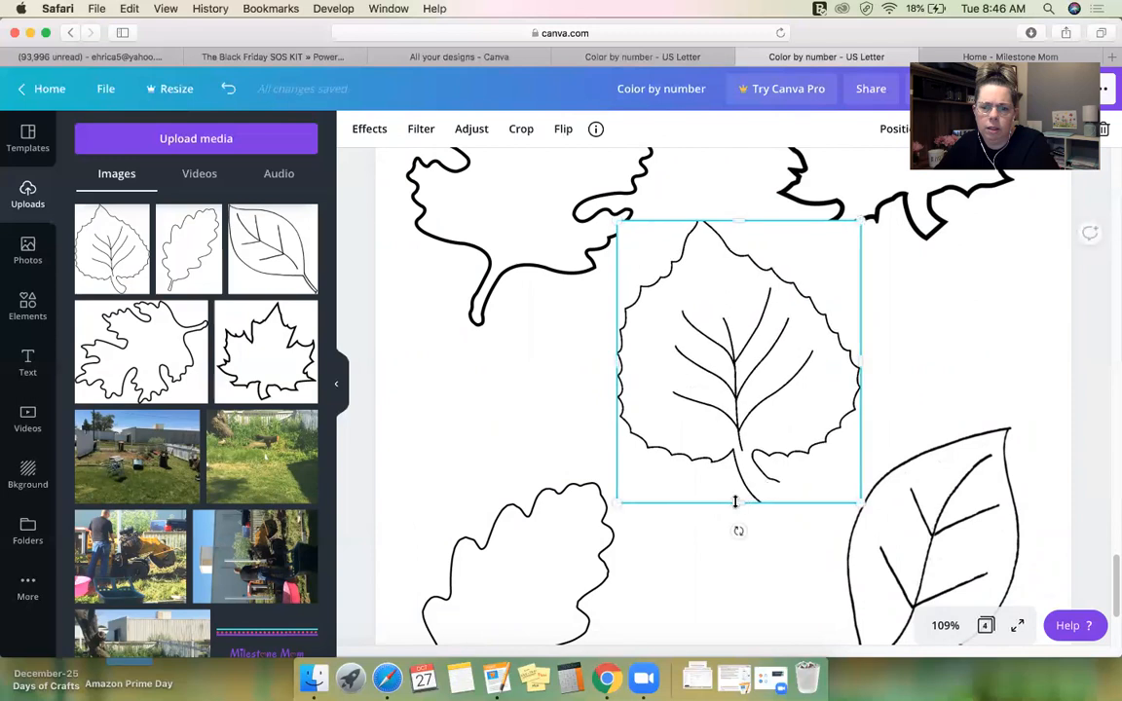
pyautogui.moveTo(735, 502); pyautogui.dragTo(742, 508)
# - Shrink the oval leaf slightly so its frame clears the stem of the heart-shaped leaf
pyautogui.click(891, 494)
pyautogui.moveTo(773, 485); pyautogui.dragTo(797, 498)
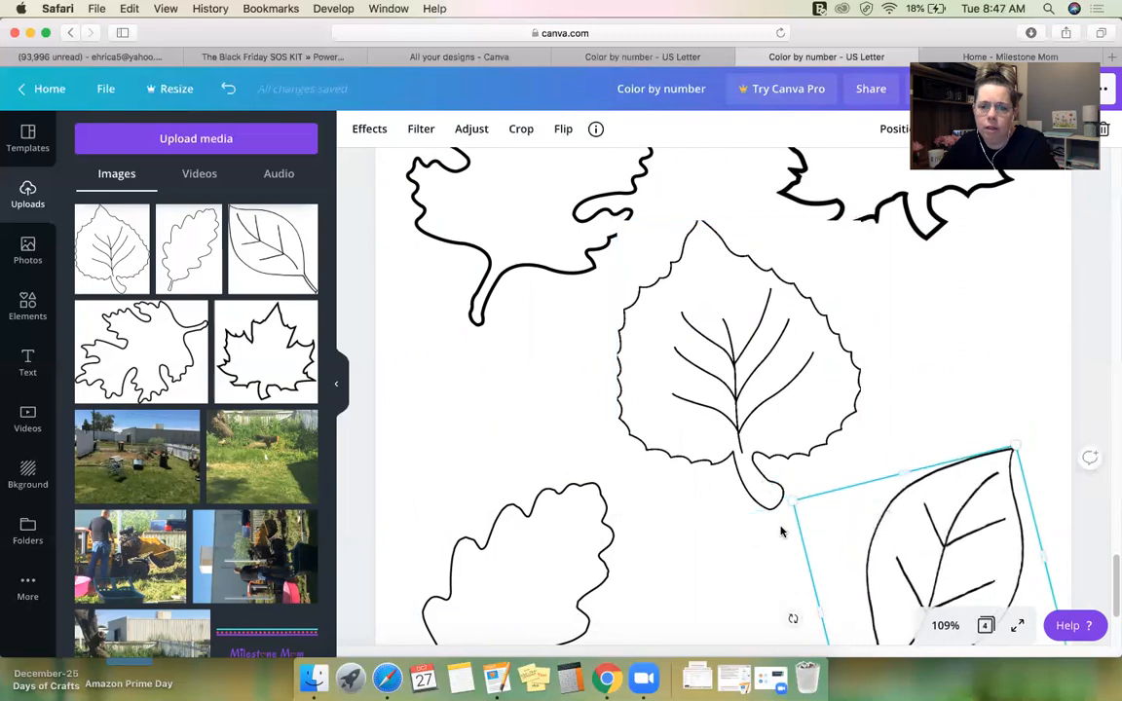
pyautogui.click(915, 396)
# - Shrink the maple leaf on page 4 so its frame covers less of the heart-shaped leaf below it
pyautogui.click(945, 625)
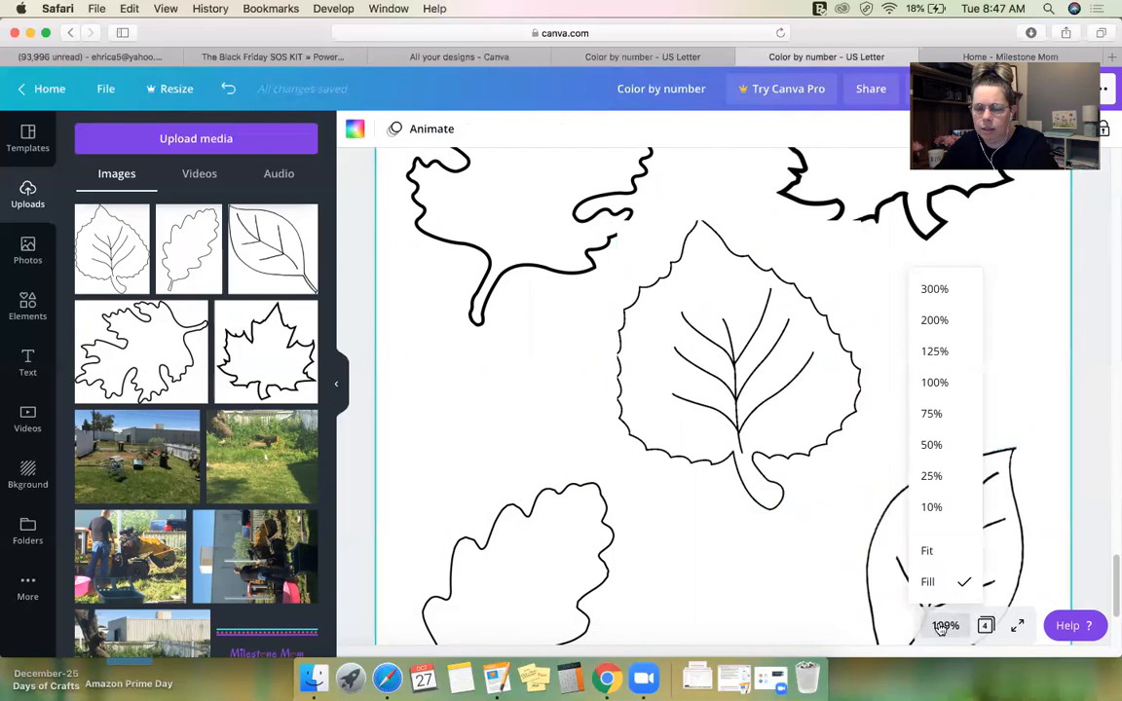
pyautogui.click(931, 444)
pyautogui.click(792, 308)
pyautogui.moveTo(764, 352); pyautogui.dragTo(769, 329)
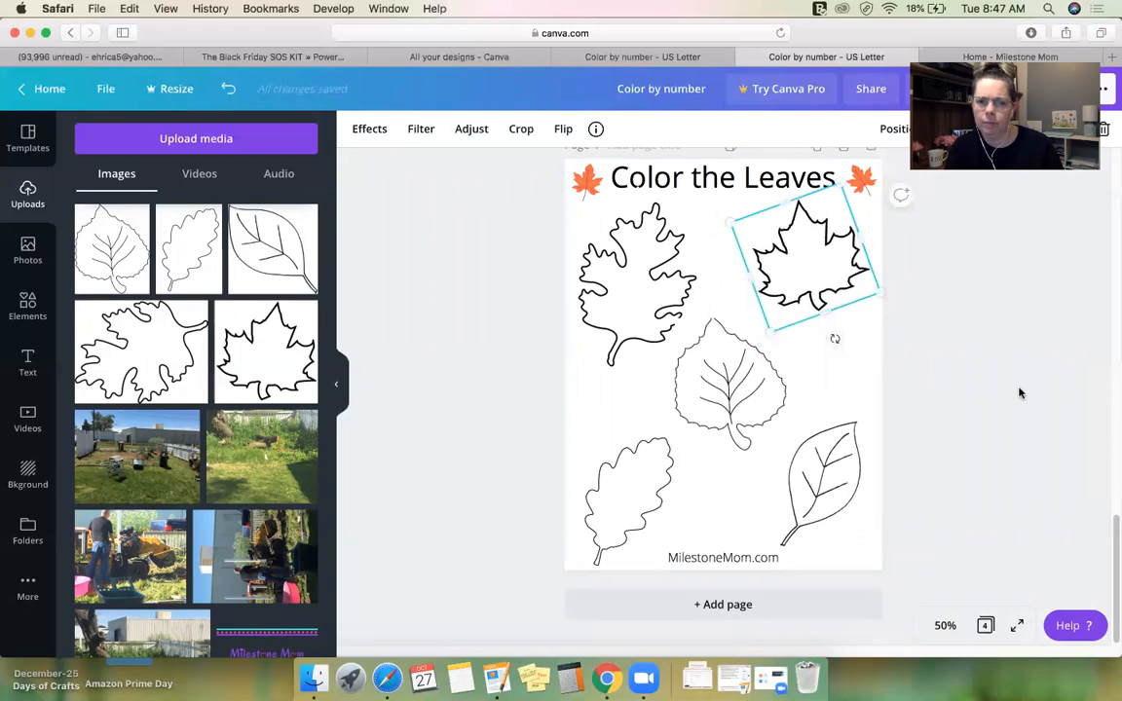
pyautogui.click(1020, 393)
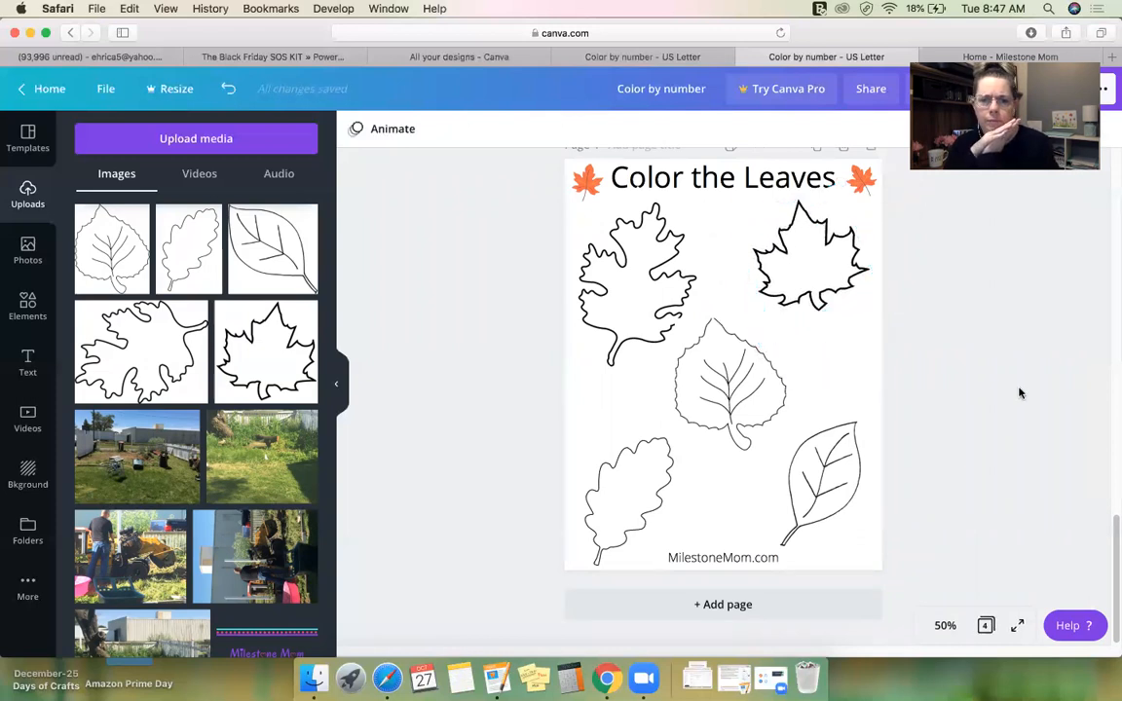
# - Extend the heart-shaped leaf's frame at the top and bottom to uncover its stem, and shift it slightly right
pyautogui.click(719, 375)
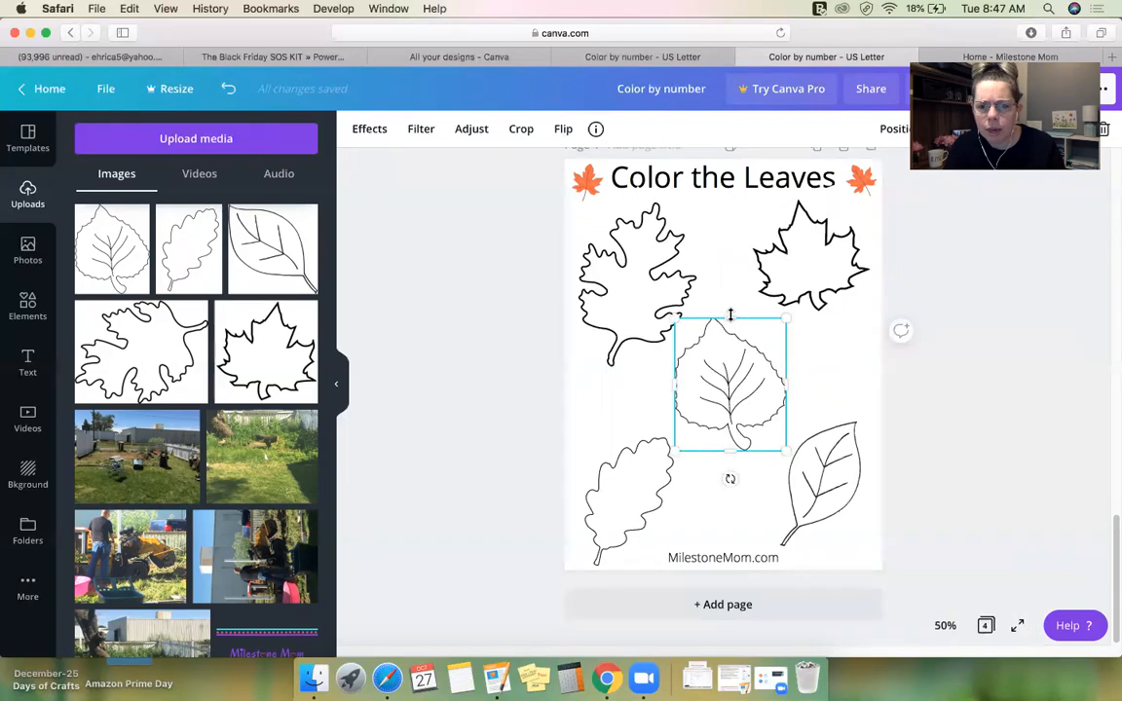
pyautogui.moveTo(730, 310); pyautogui.dragTo(731, 306)
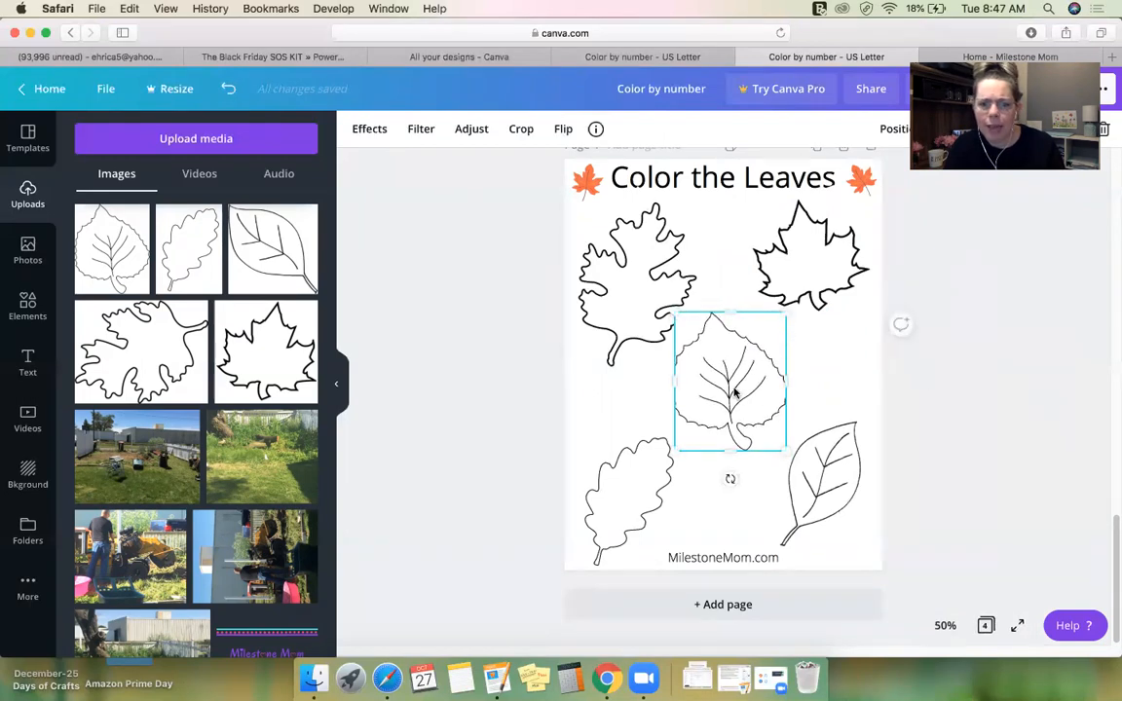
pyautogui.moveTo(661, 383); pyautogui.dragTo(716, 385)
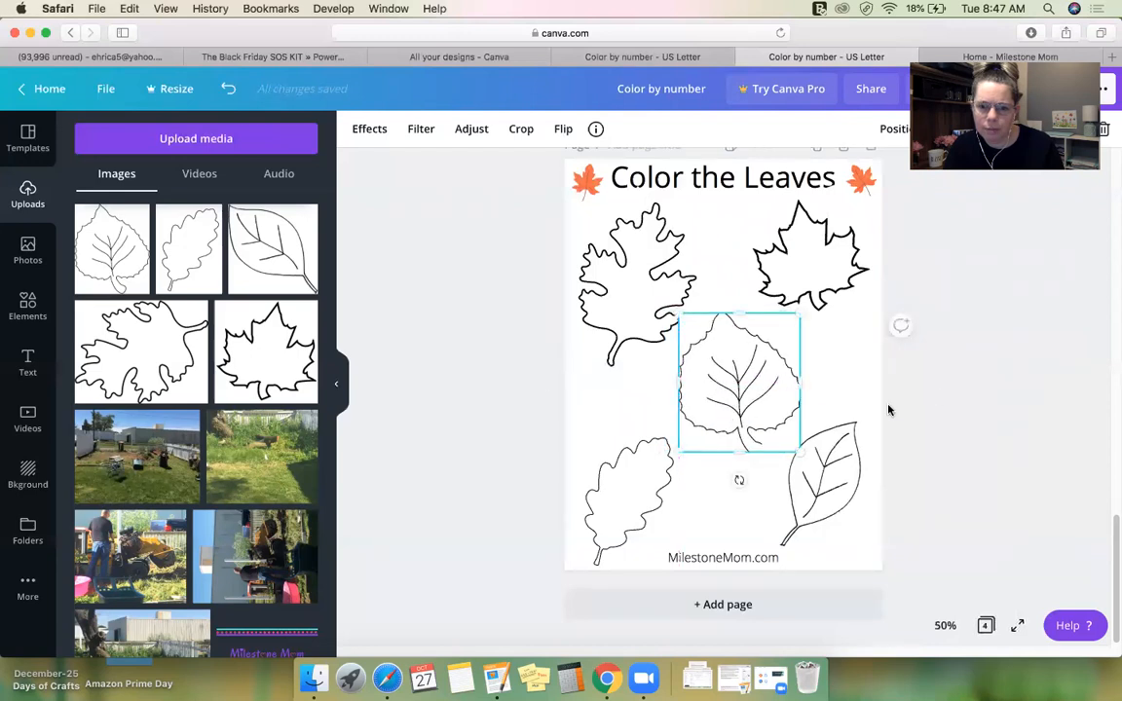
pyautogui.click(956, 414)
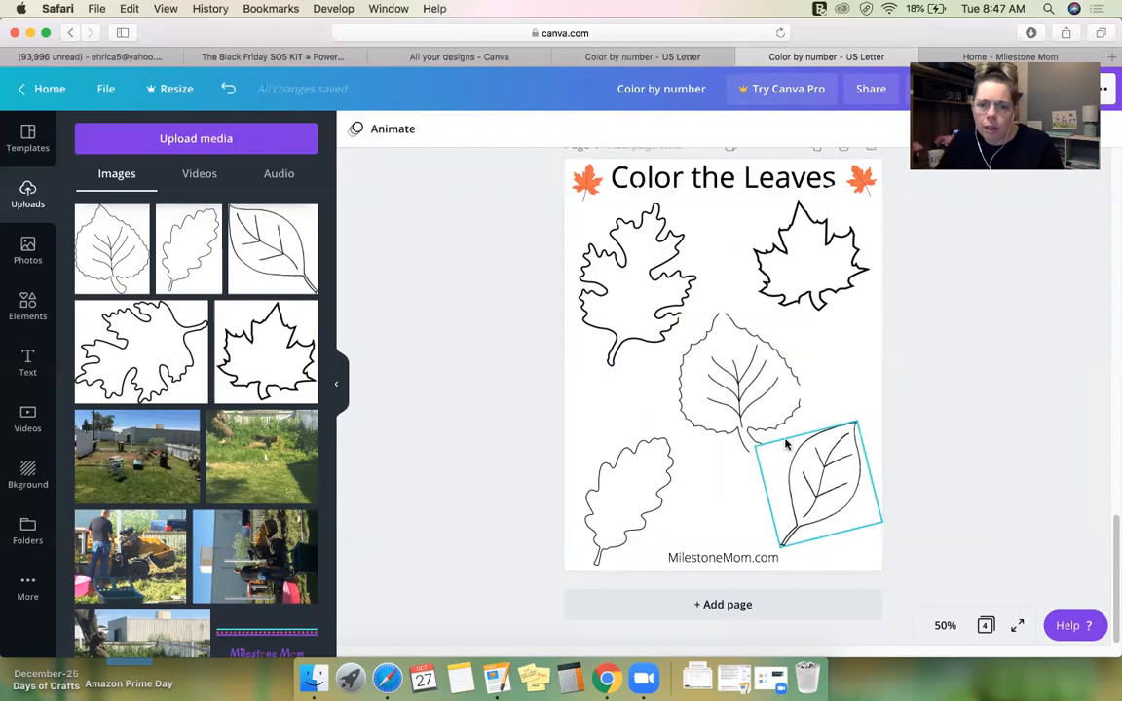
pyautogui.click(759, 444)
pyautogui.moveTo(739, 452)
pyautogui.mouseDown()
pyautogui.moveTo(736, 465)
pyautogui.moveTo(732, 451)
pyautogui.moveTo(774, 453)
pyautogui.moveTo(739, 464)
pyautogui.mouseUp()
pyautogui.click(772, 469)
pyautogui.click(752, 444)
# - Rotate the oval leaf until it stands nearly upright and move it toward the page's lower-right corner
pyautogui.click(835, 499)
pyautogui.moveTo(801, 540); pyautogui.dragTo(770, 560)
pyautogui.moveTo(745, 515)
pyautogui.mouseDown()
pyautogui.moveTo(768, 536)
pyautogui.moveTo(758, 534)
pyautogui.mouseUp()
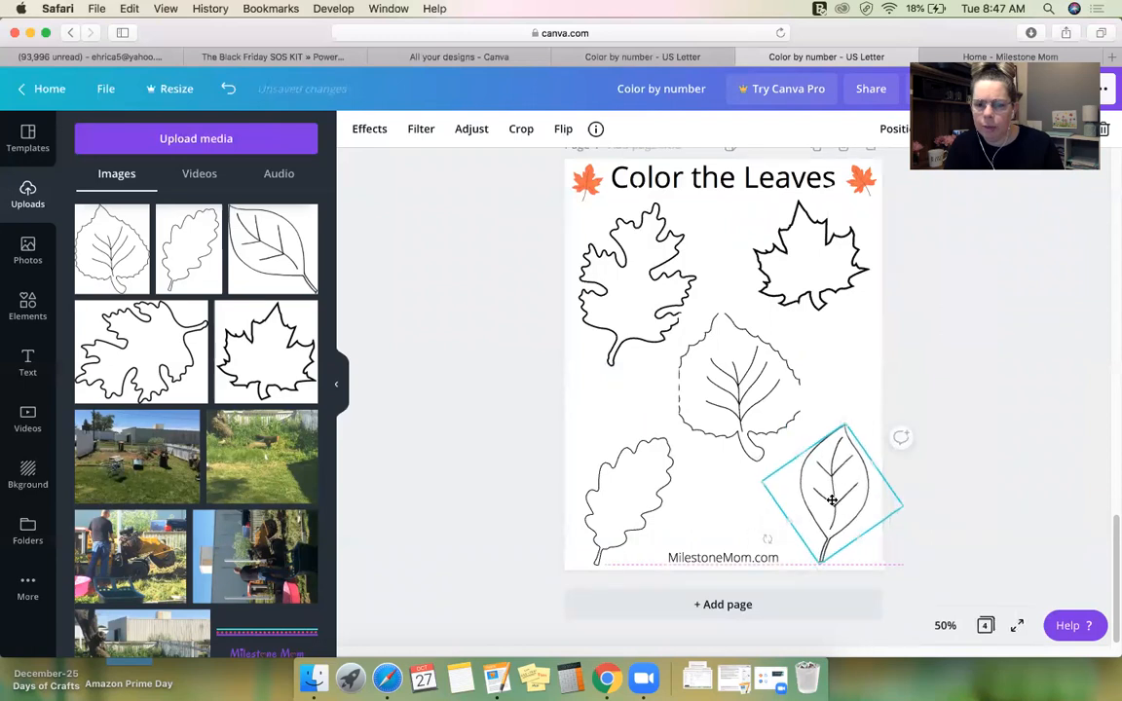
pyautogui.click(1023, 448)
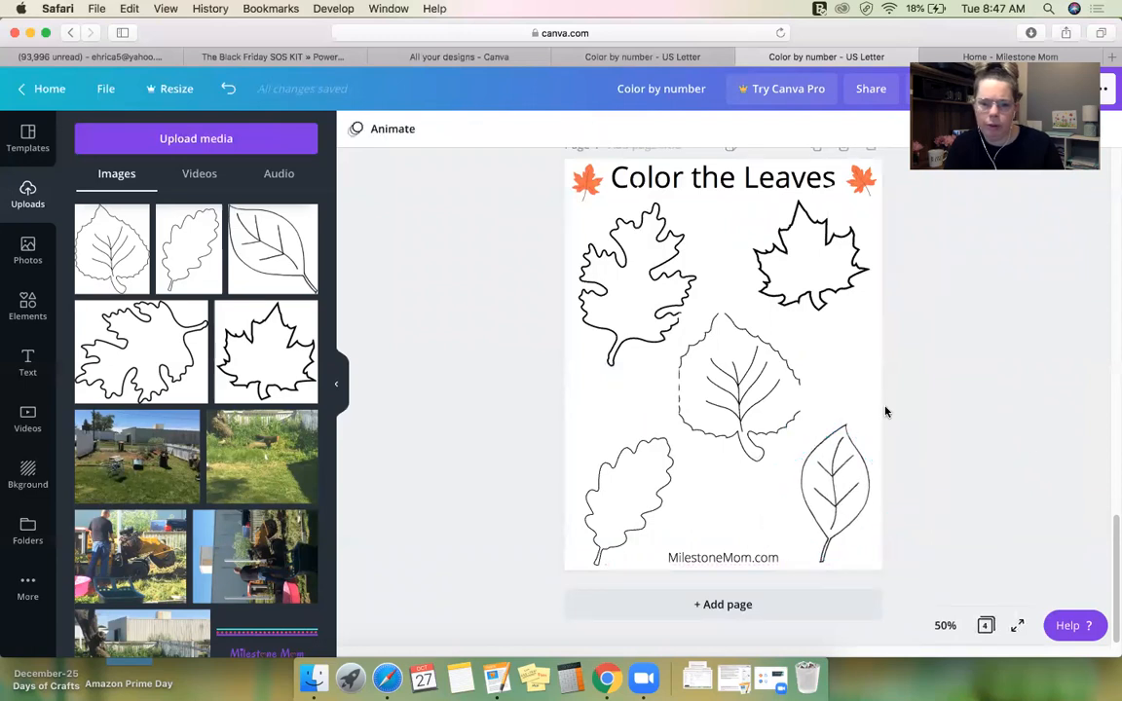
# - Widen the heart-shaped leaf's frame on both sides and raise its top edge to restore the cropped outline
pyautogui.click(795, 397)
pyautogui.moveTo(802, 387); pyautogui.dragTo(811, 388)
pyautogui.moveTo(669, 384); pyautogui.dragTo(664, 384)
pyautogui.click(947, 412)
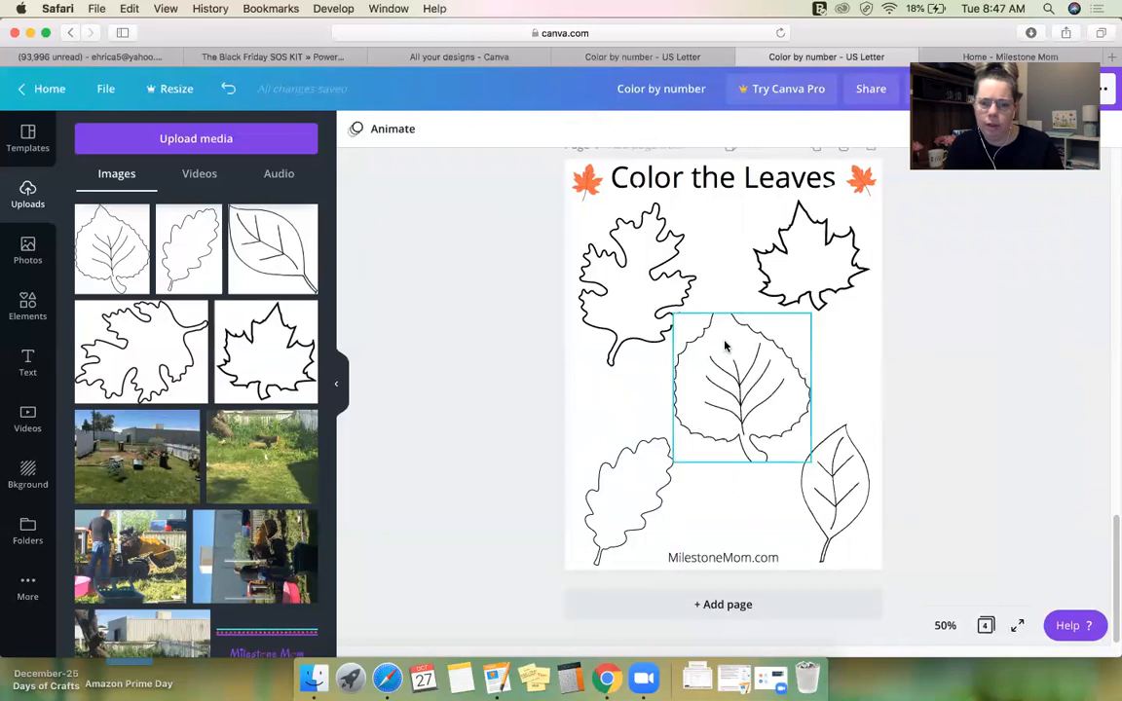
pyautogui.click(735, 326)
pyautogui.moveTo(742, 308); pyautogui.dragTo(742, 304)
pyautogui.click(955, 398)
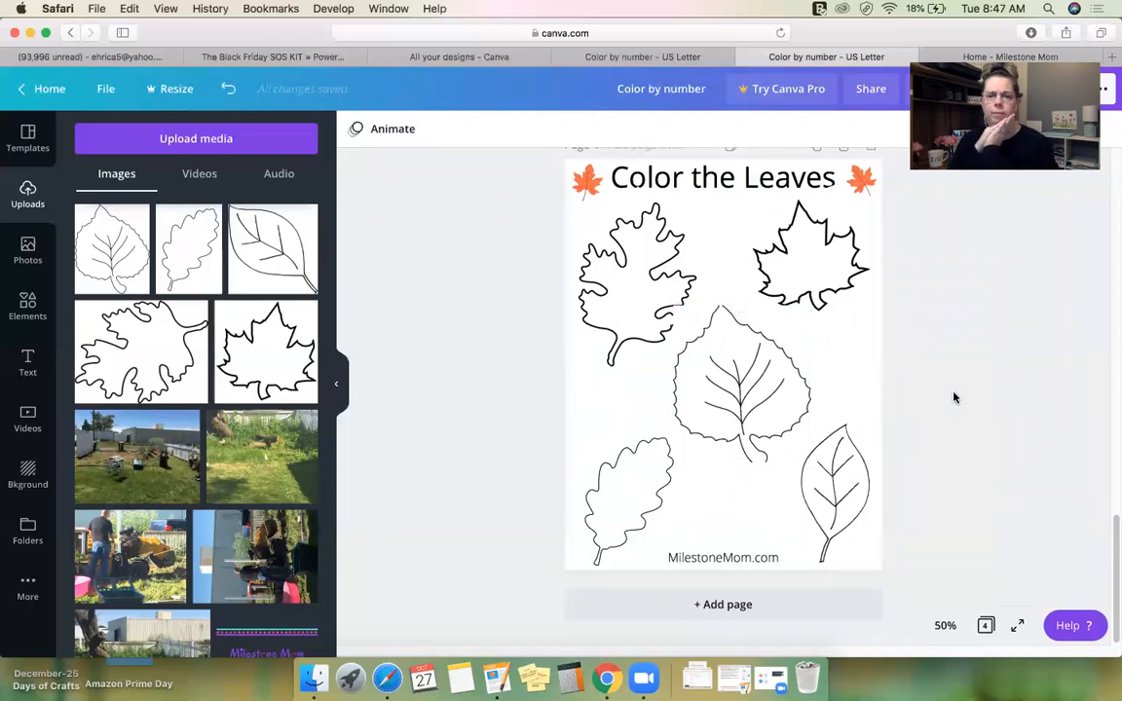
# - Move the heart-shaped leaf right, away from the lobed leaf, and raise its top edge to a height of 4.3
pyautogui.click(731, 353)
pyautogui.moveTo(731, 352); pyautogui.dragTo(743, 350)
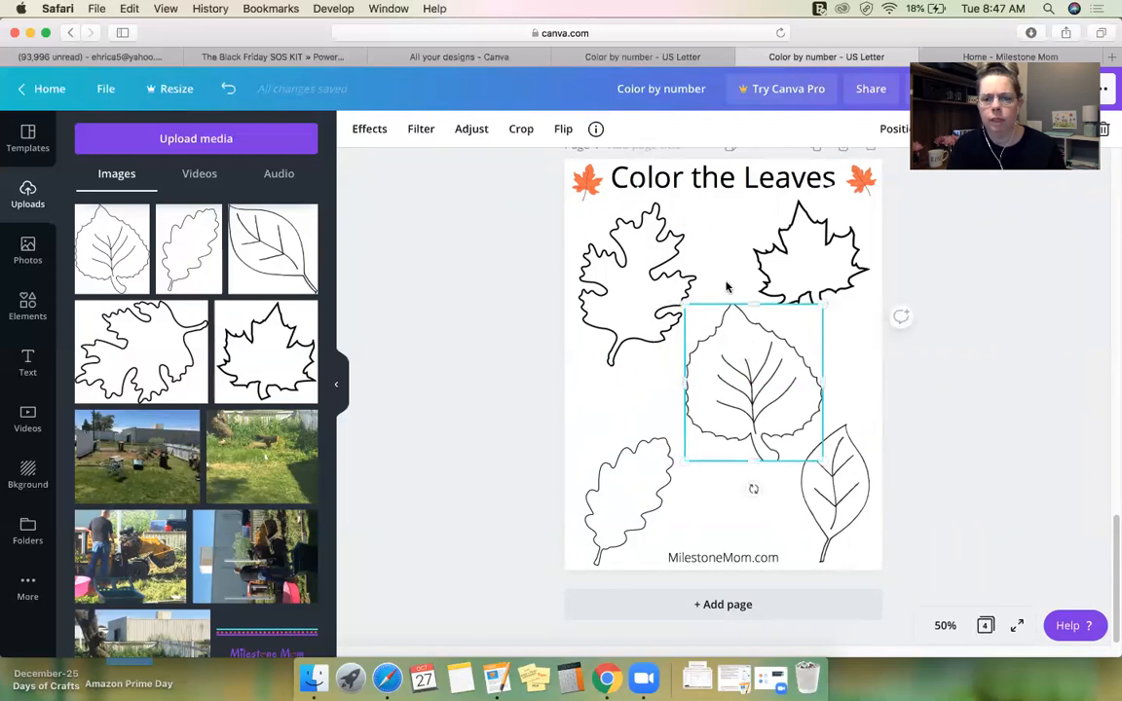
pyautogui.moveTo(755, 300); pyautogui.dragTo(755, 296)
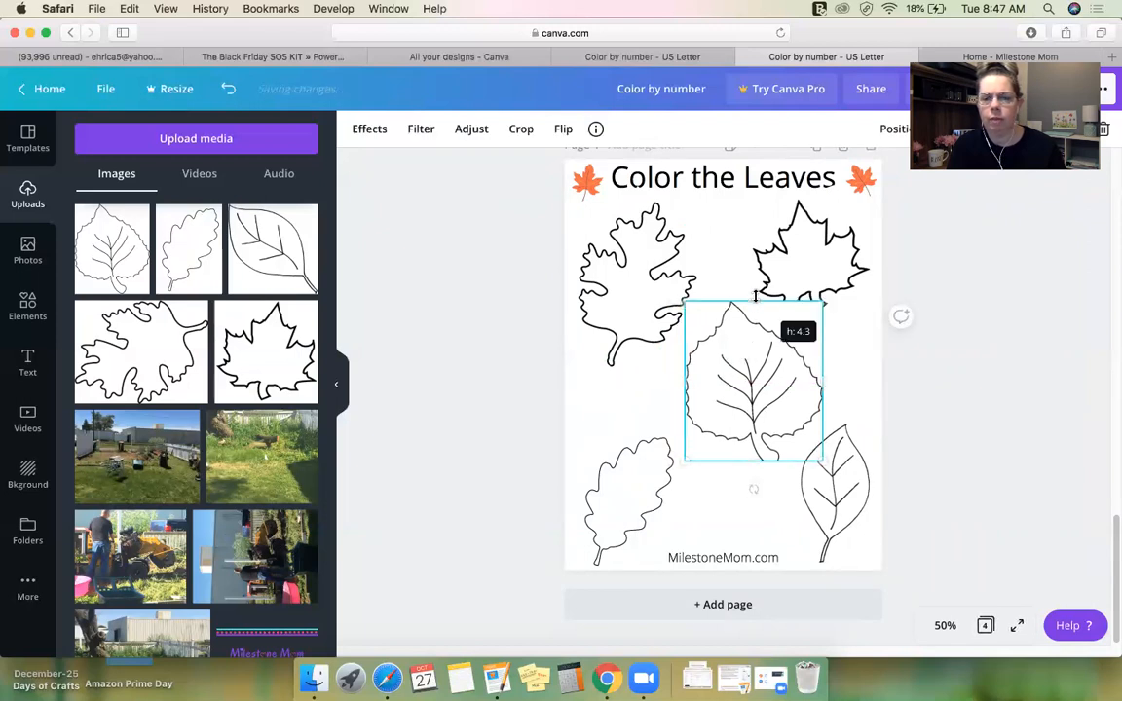
pyautogui.click(905, 394)
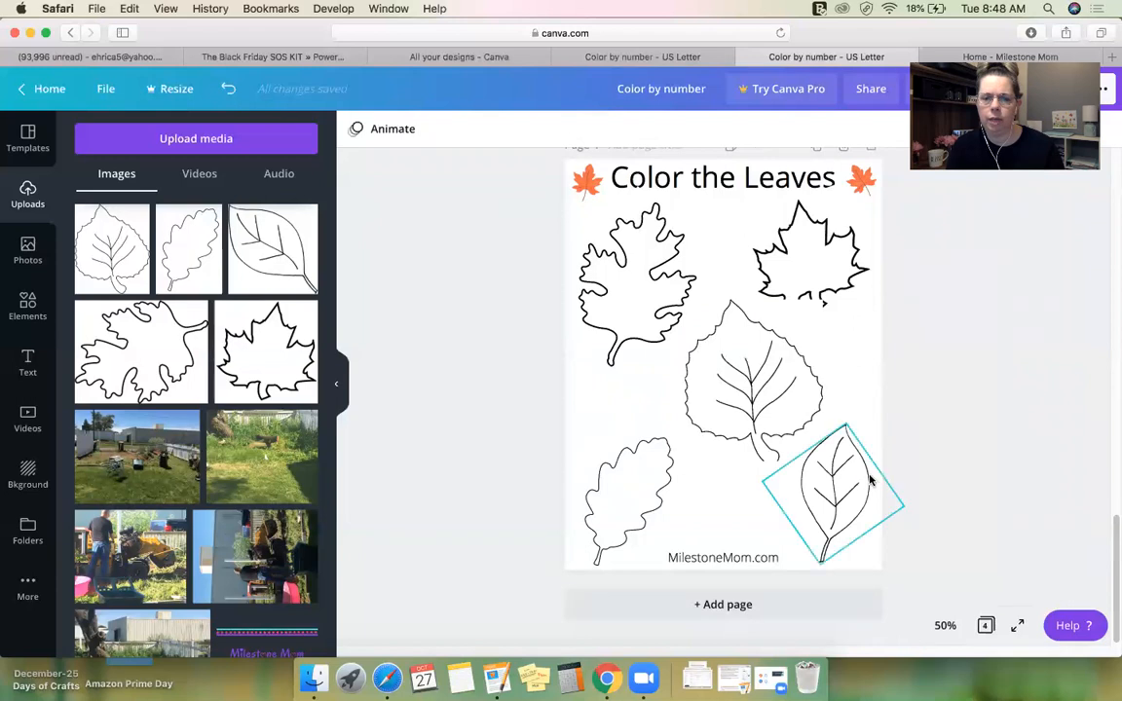
# - Review the leaf layouts and color labels on pages 3, 2 and 1, and return to page 4
pyautogui.scroll(10, 693, 446)
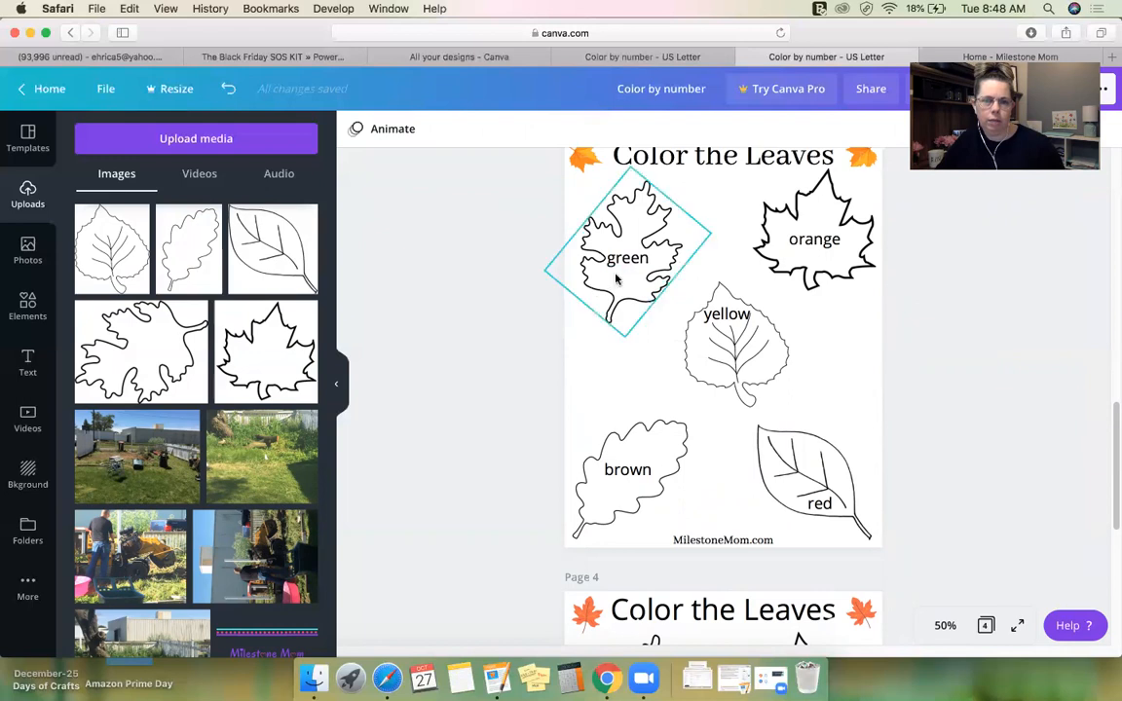
pyautogui.scroll(3, 616, 281)
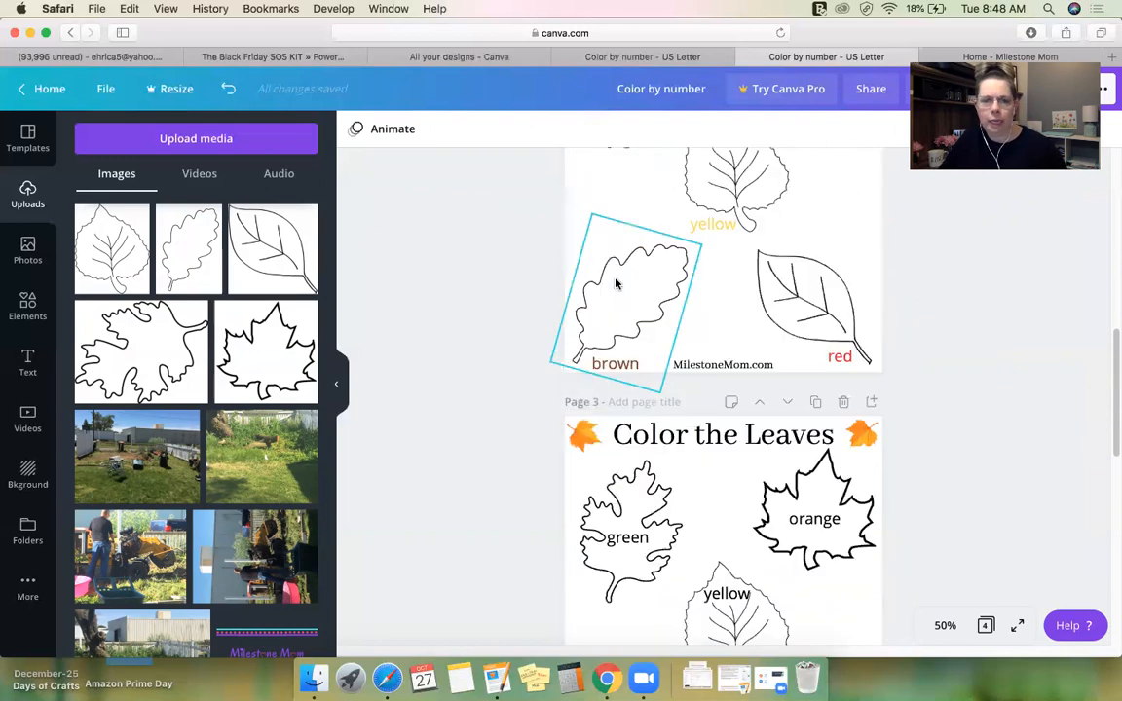
pyautogui.scroll(3, 616, 282)
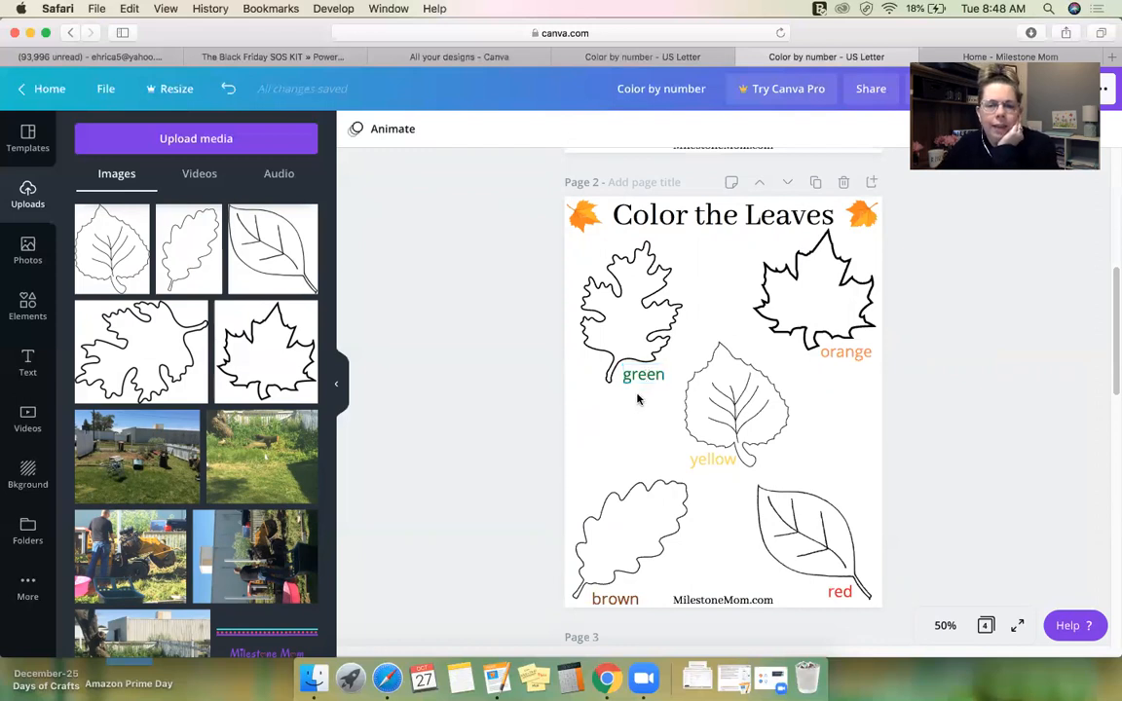
pyautogui.scroll(5, 624, 402)
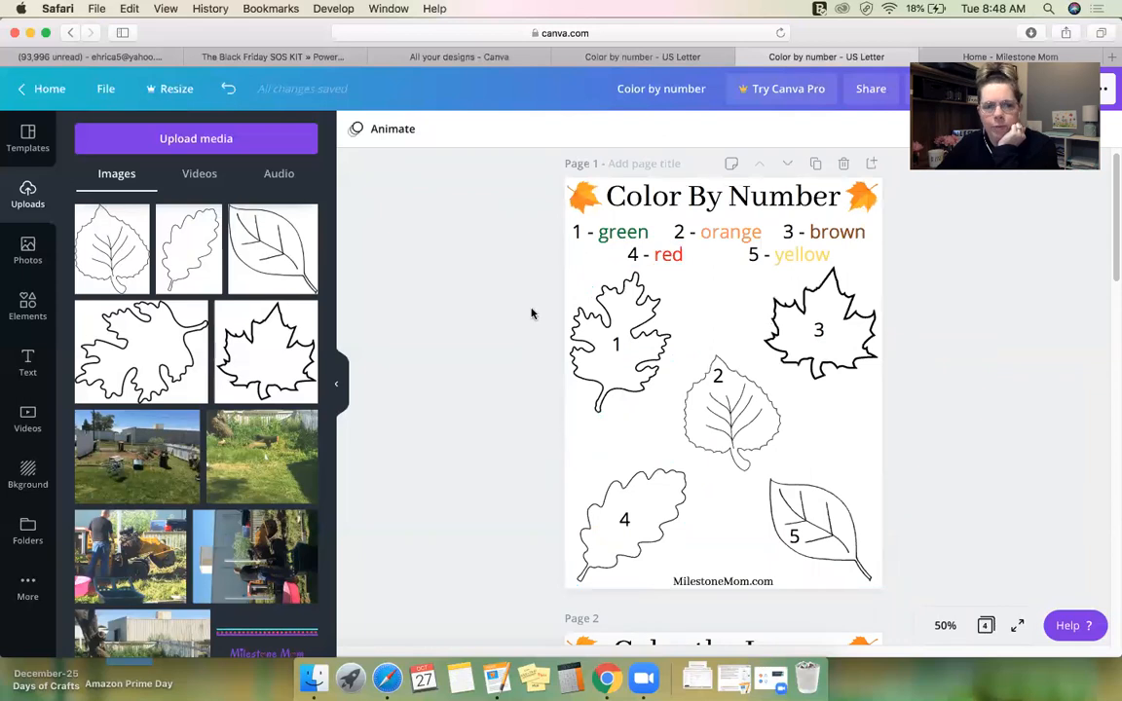
pyautogui.scroll(-10, 517, 381)
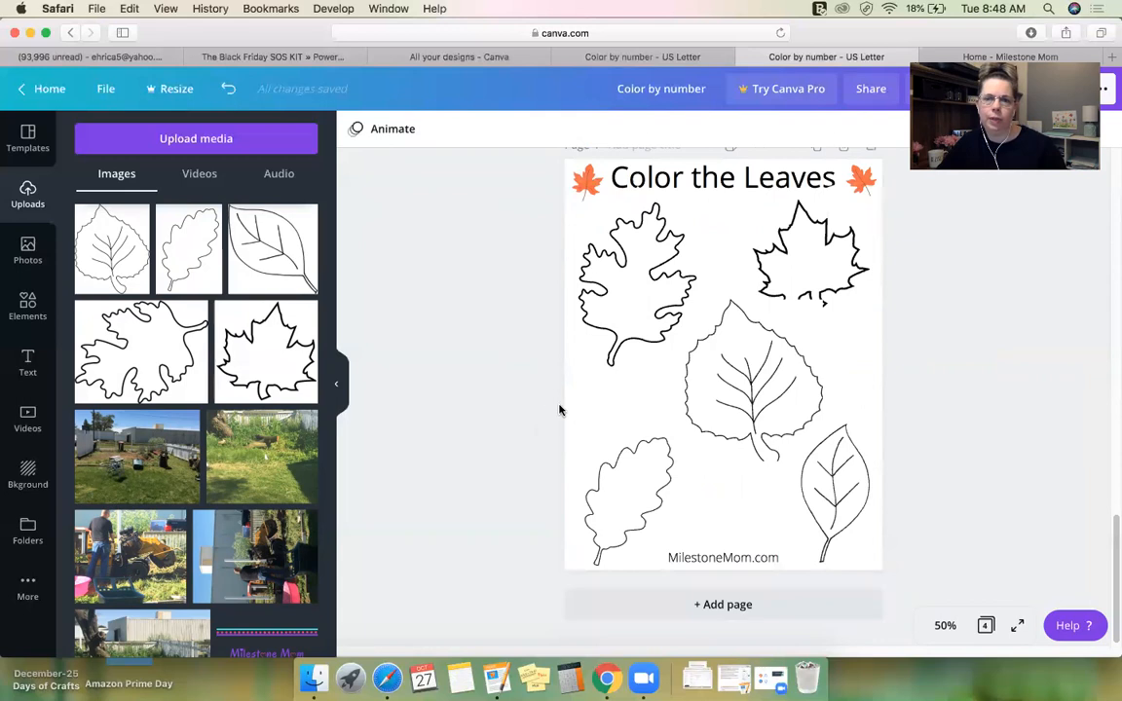
# - Shrink the maple leaf slightly and delete the heart-shaped leaf from the middle of page 4
pyautogui.click(797, 234)
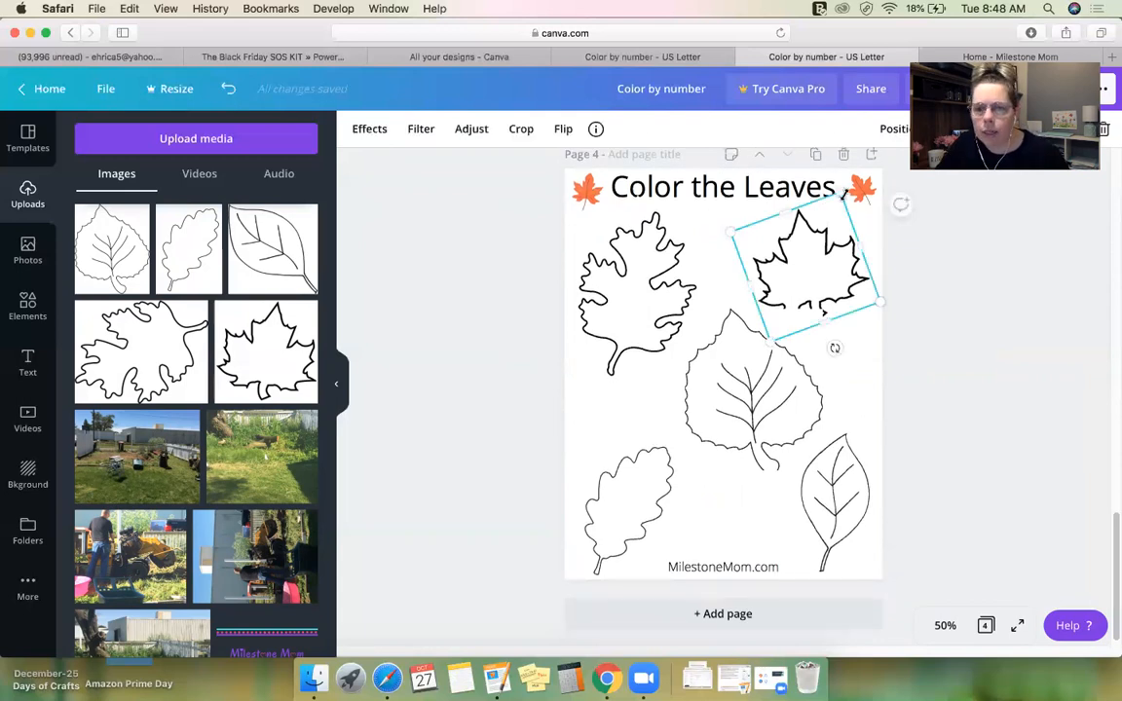
pyautogui.moveTo(842, 197); pyautogui.dragTo(837, 205)
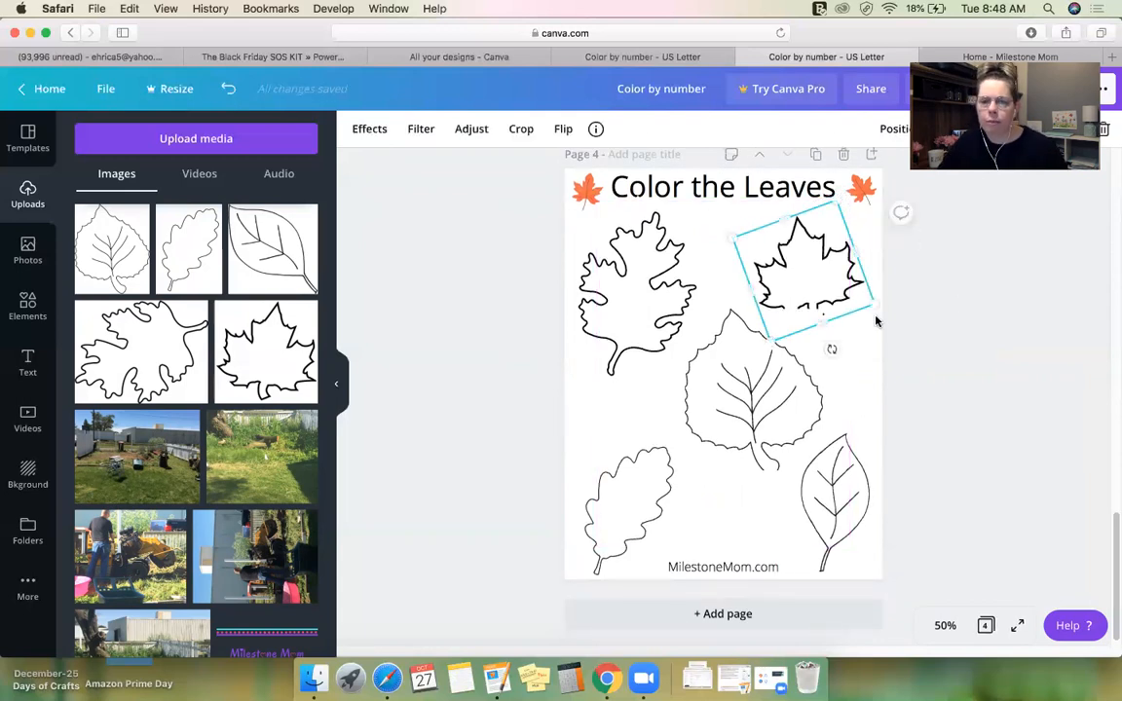
pyautogui.click(814, 313)
pyautogui.moveTo(816, 308); pyautogui.dragTo(799, 330)
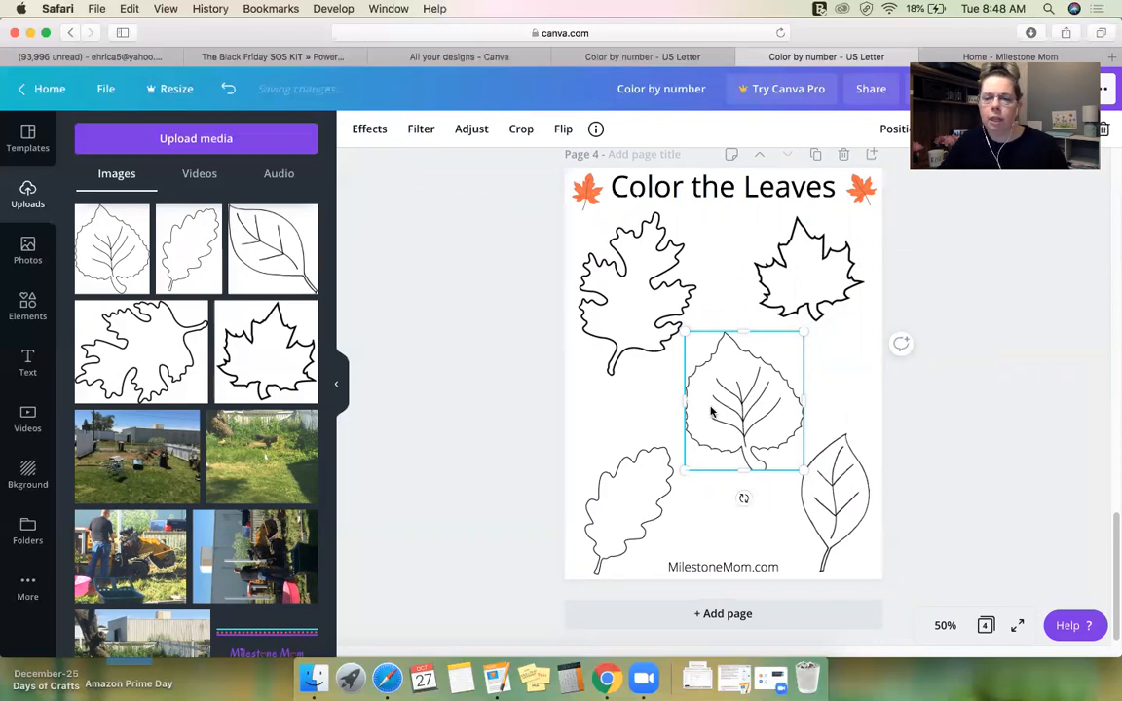
pyautogui.press('Delete')
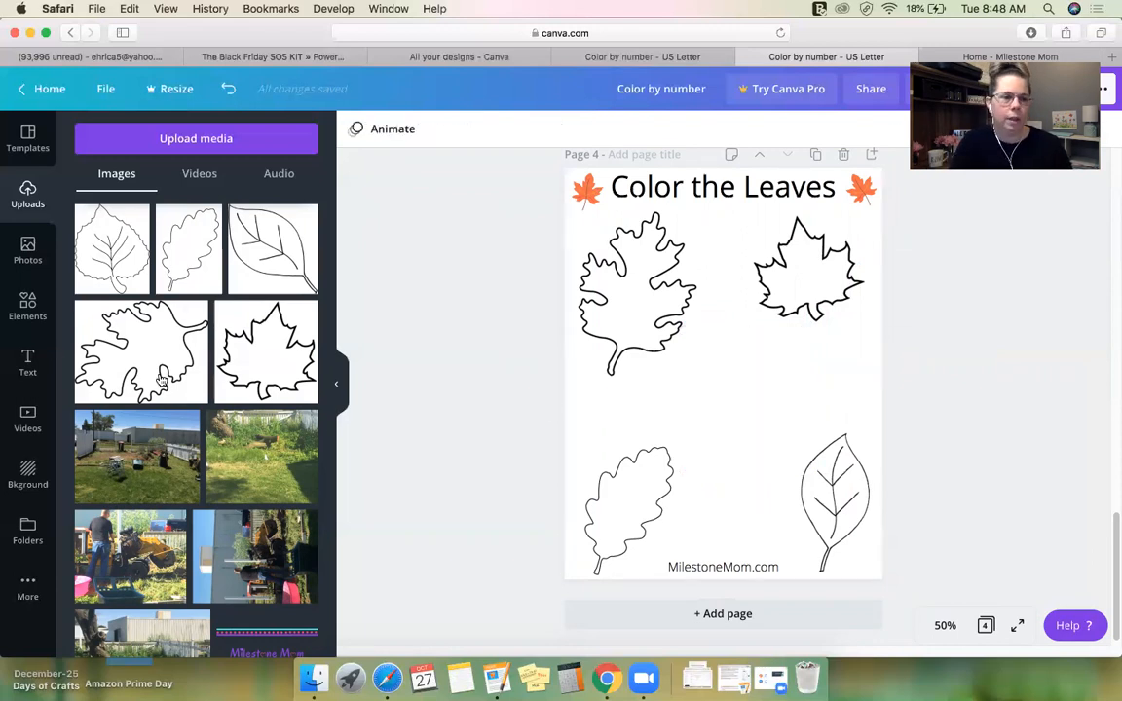
# - Add a fresh heart-shaped leaf from the uploaded images, place it in the middle of the page and enlarge it
pyautogui.click(112, 248)
pyautogui.moveTo(741, 382); pyautogui.dragTo(762, 411)
pyautogui.moveTo(795, 337); pyautogui.dragTo(810, 324)
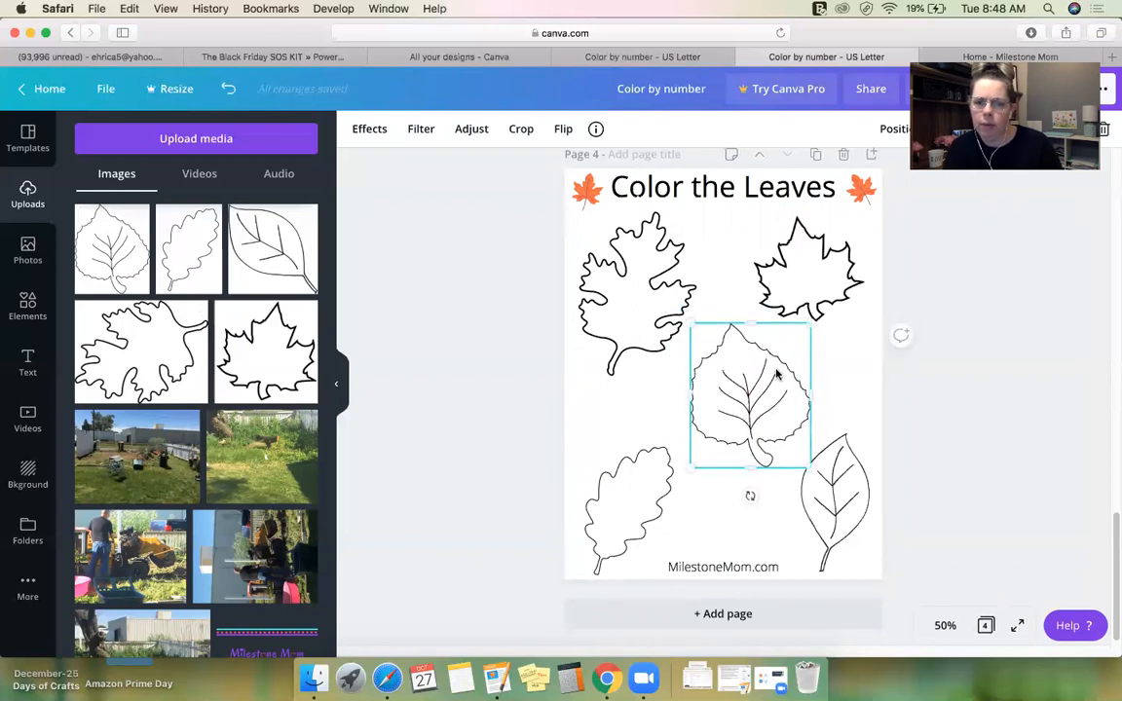
pyautogui.click(960, 394)
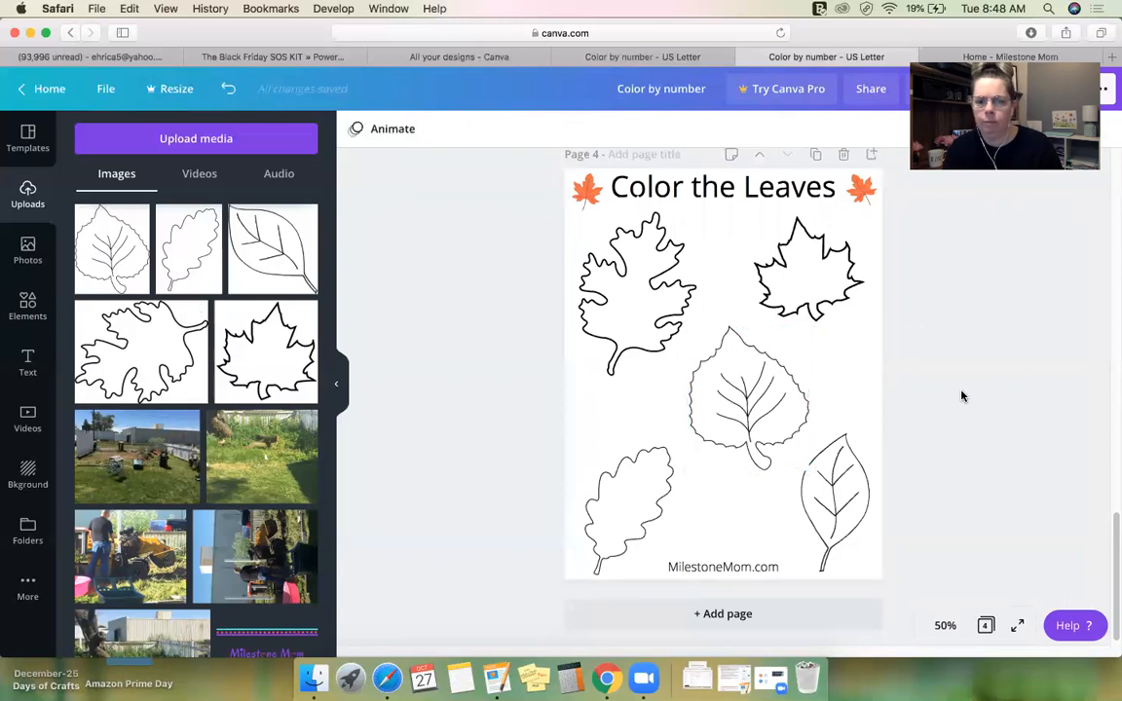
# - Reduce the new heart-shaped leaf slightly from its lower-right corner so its frame clears the oval leaf
pyautogui.click(857, 490)
pyautogui.click(758, 453)
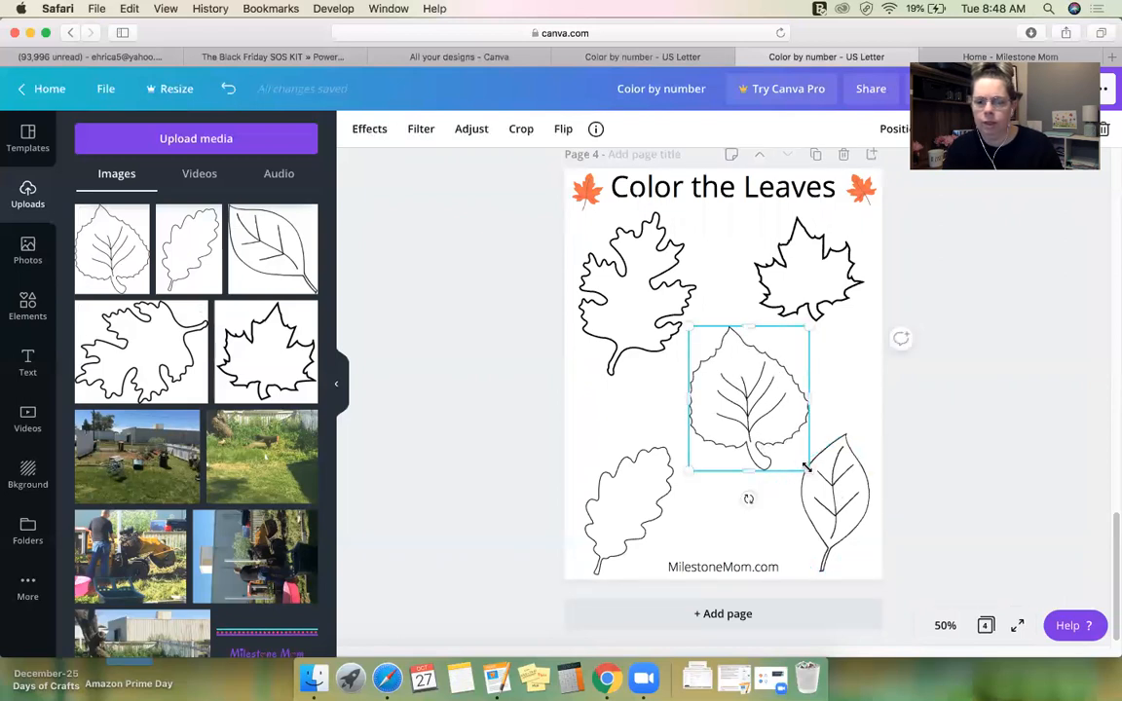
pyautogui.moveTo(807, 463); pyautogui.dragTo(802, 460)
pyautogui.click(988, 442)
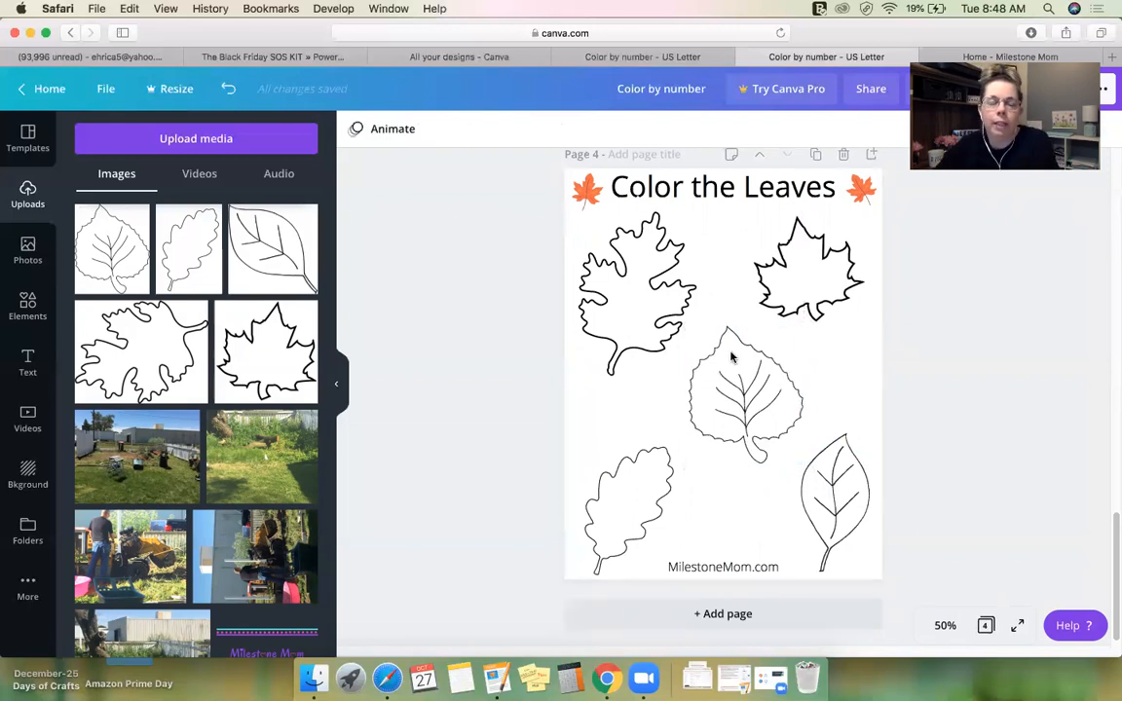
# - Add a subheading text box reading "green" to page 4
pyautogui.scroll(5, 733, 358)
pyautogui.scroll(-1, 480, 374)
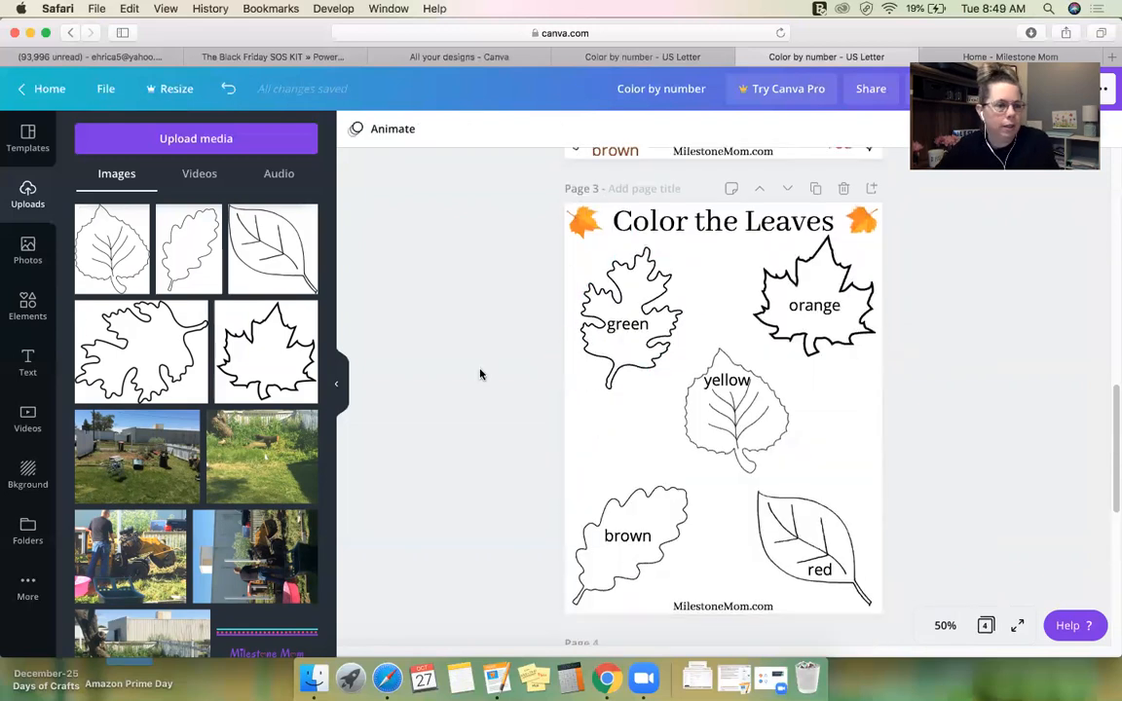
pyautogui.scroll(-5, 480, 374)
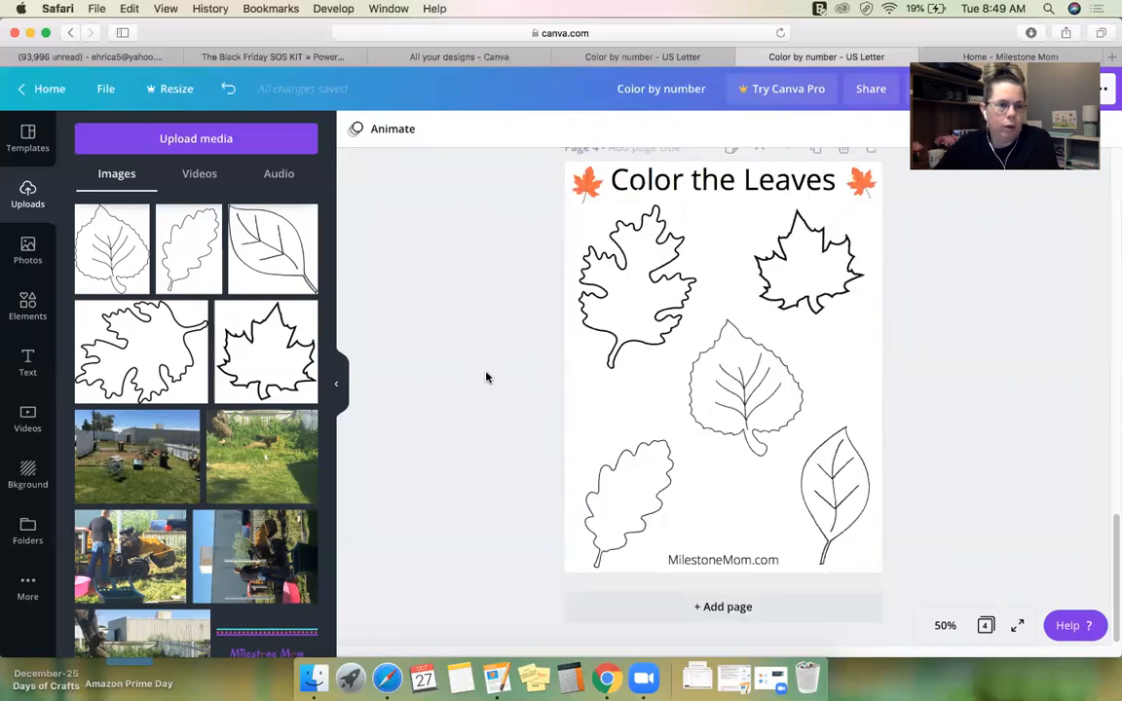
pyautogui.click(29, 363)
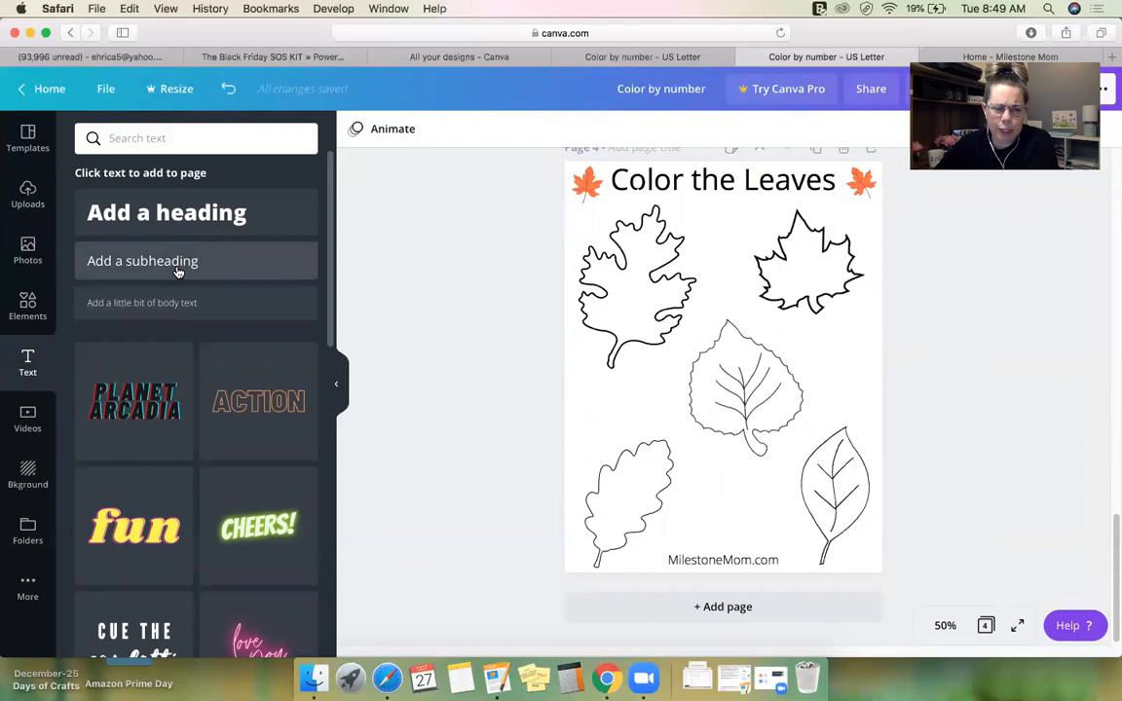
pyautogui.click(177, 272)
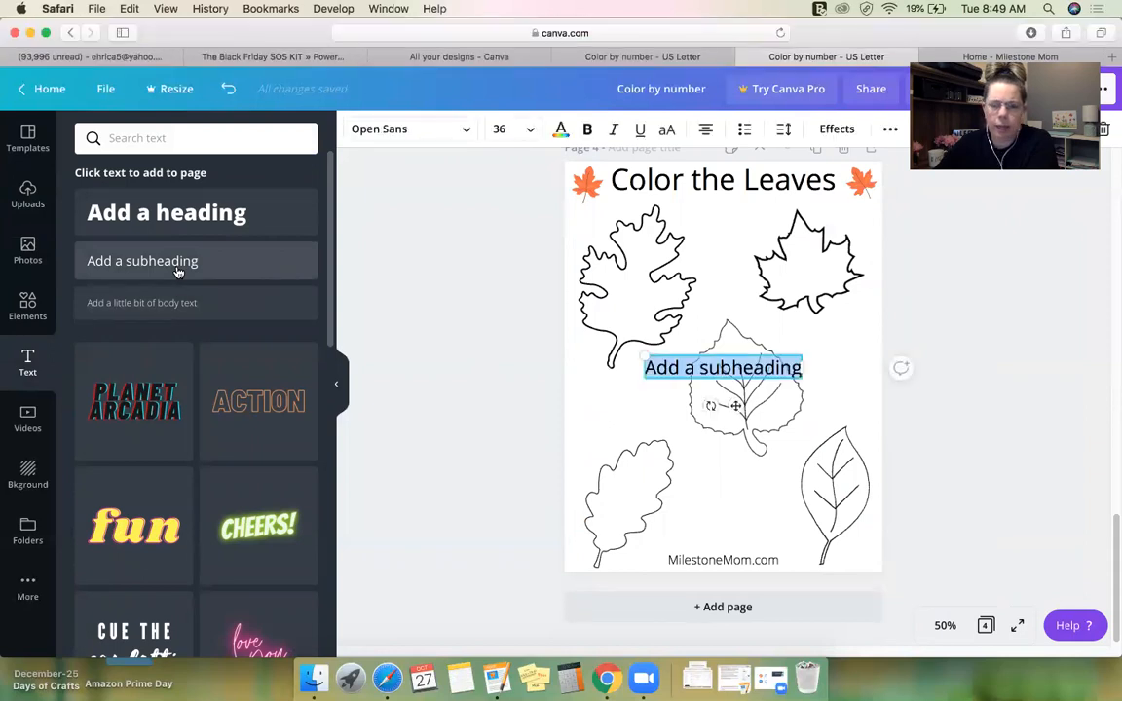
pyautogui.write('green')
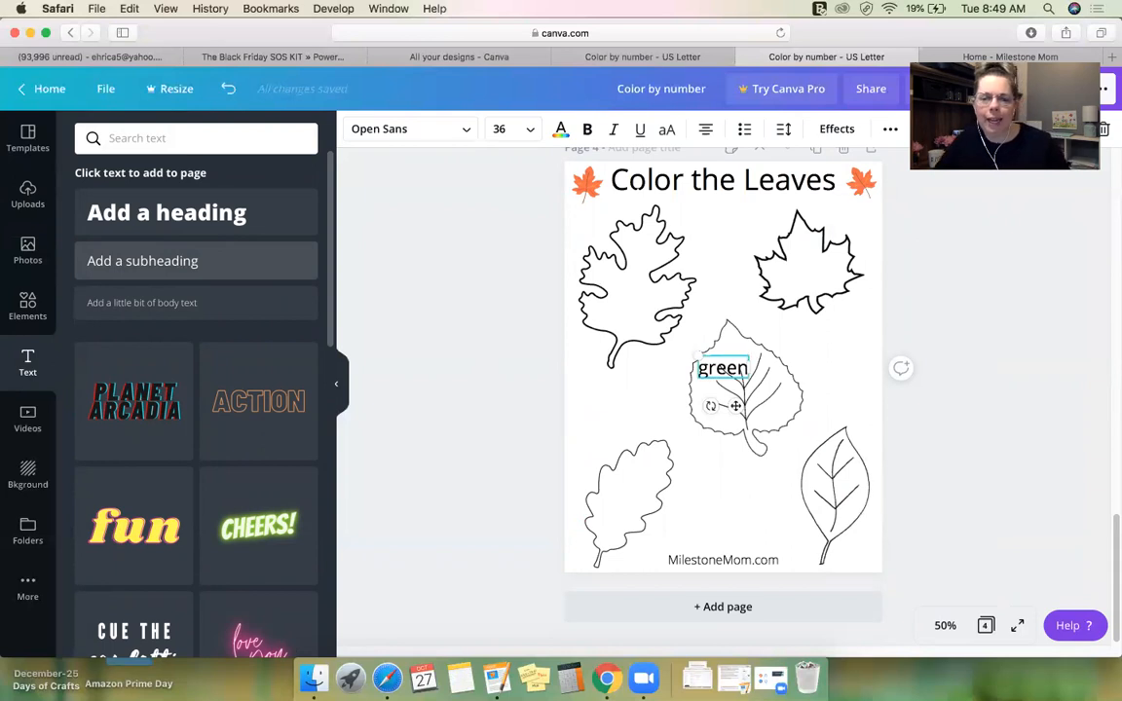
pyautogui.click(585, 428)
pyautogui.scroll(1, 548, 395)
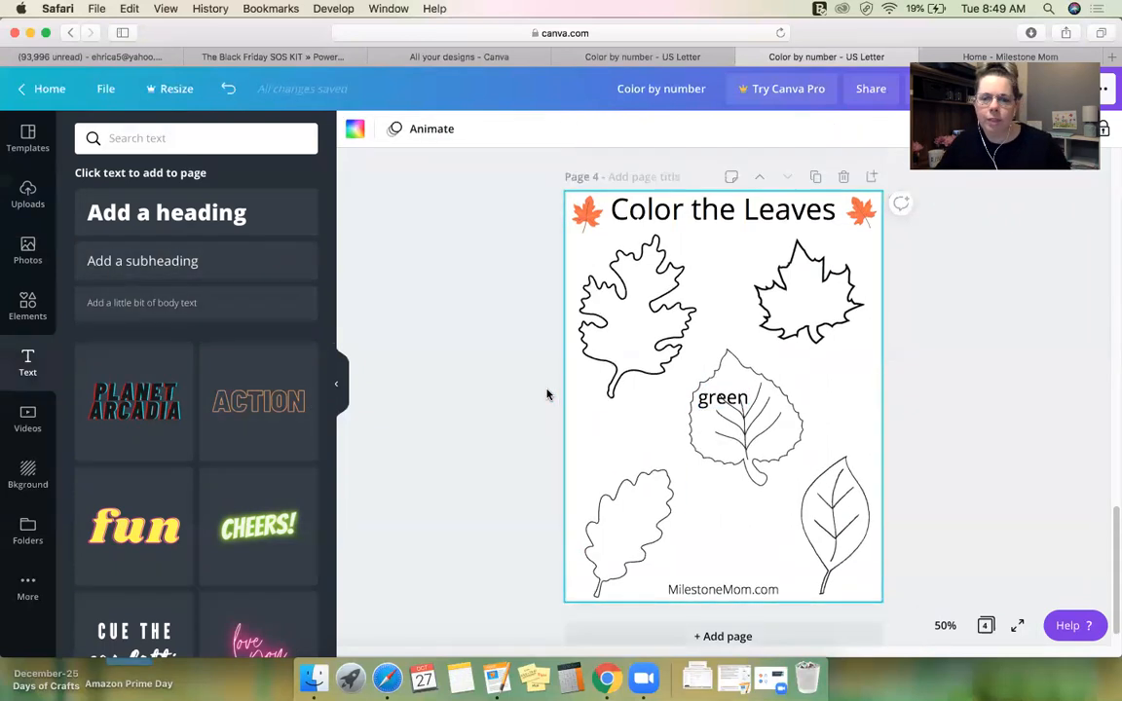
# - Move the "green" label into the middle of the large lobed leaf beneath the title on page 4
pyautogui.scroll(10, 547, 395)
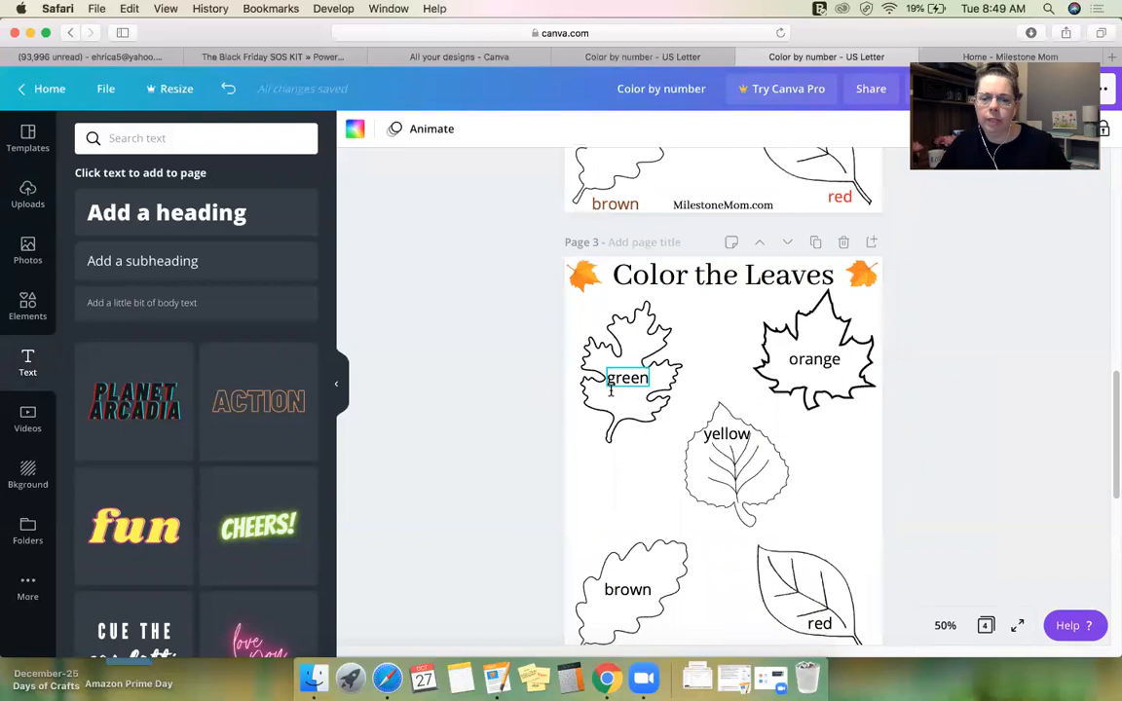
pyautogui.scroll(-10, 611, 389)
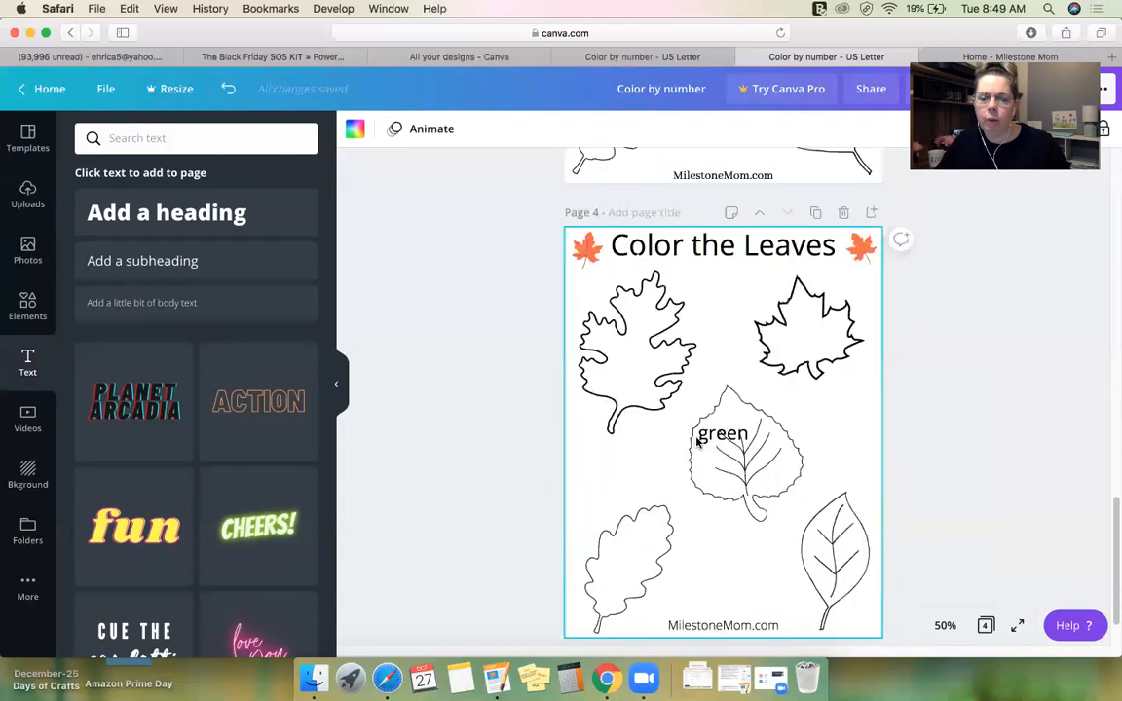
pyautogui.moveTo(697, 441); pyautogui.dragTo(626, 358)
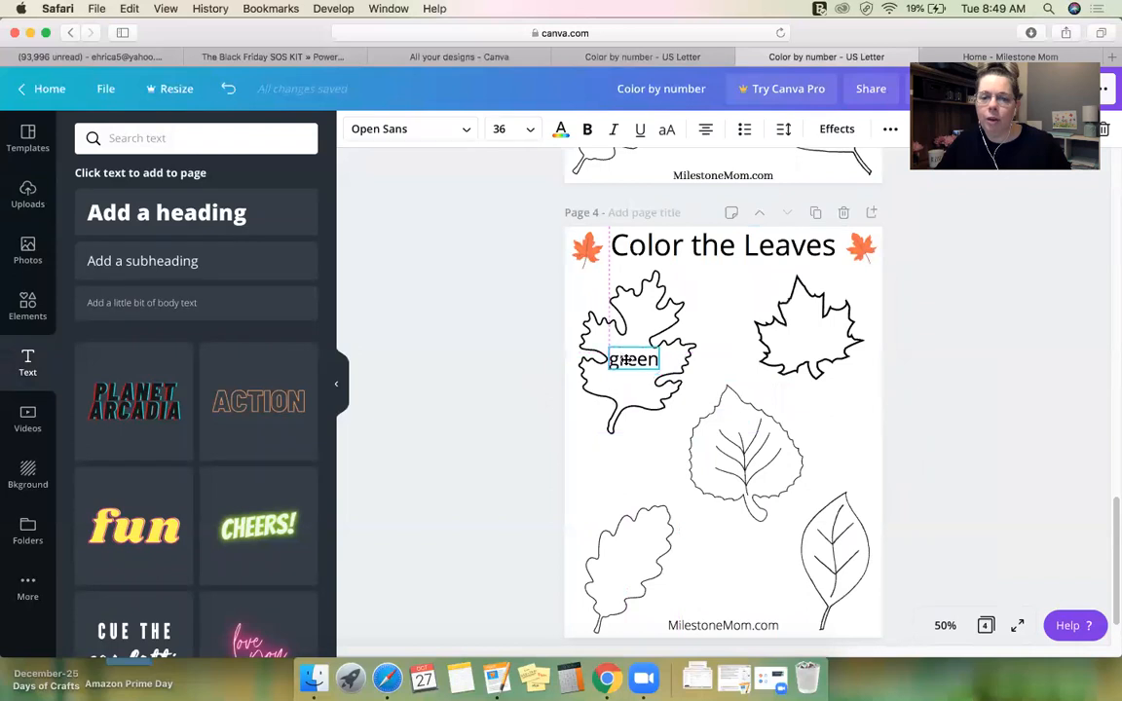
pyautogui.click(672, 473)
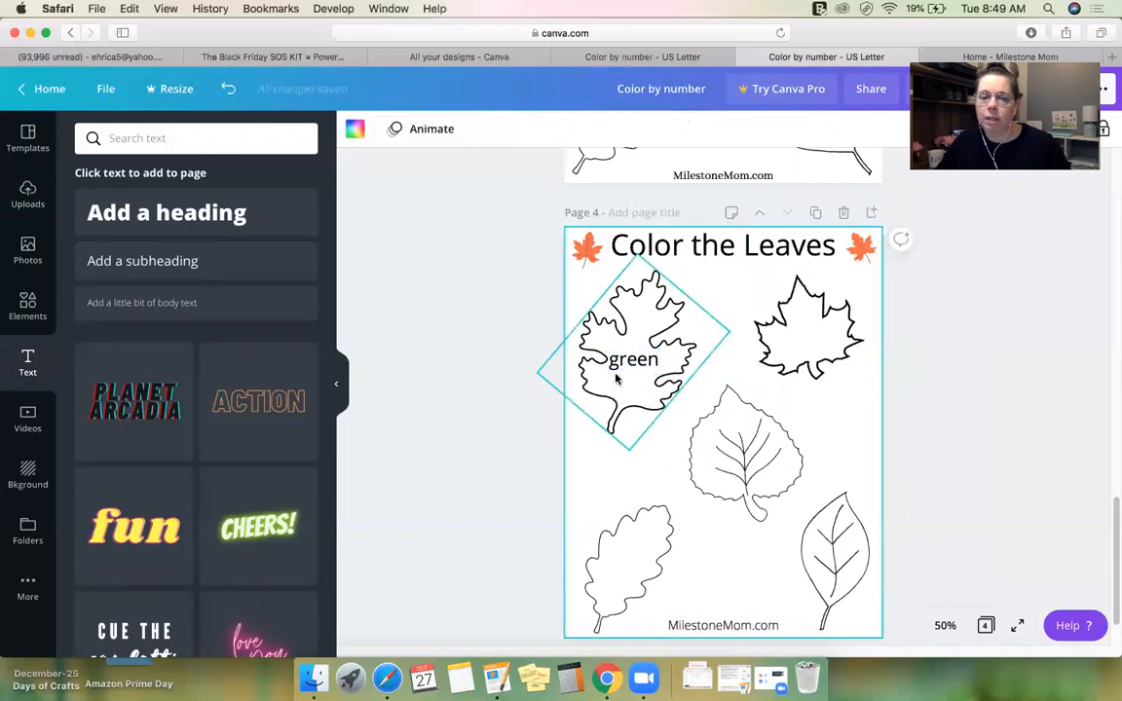
# - Make four copies of the "green" label on page 4
pyautogui.click(628, 361)
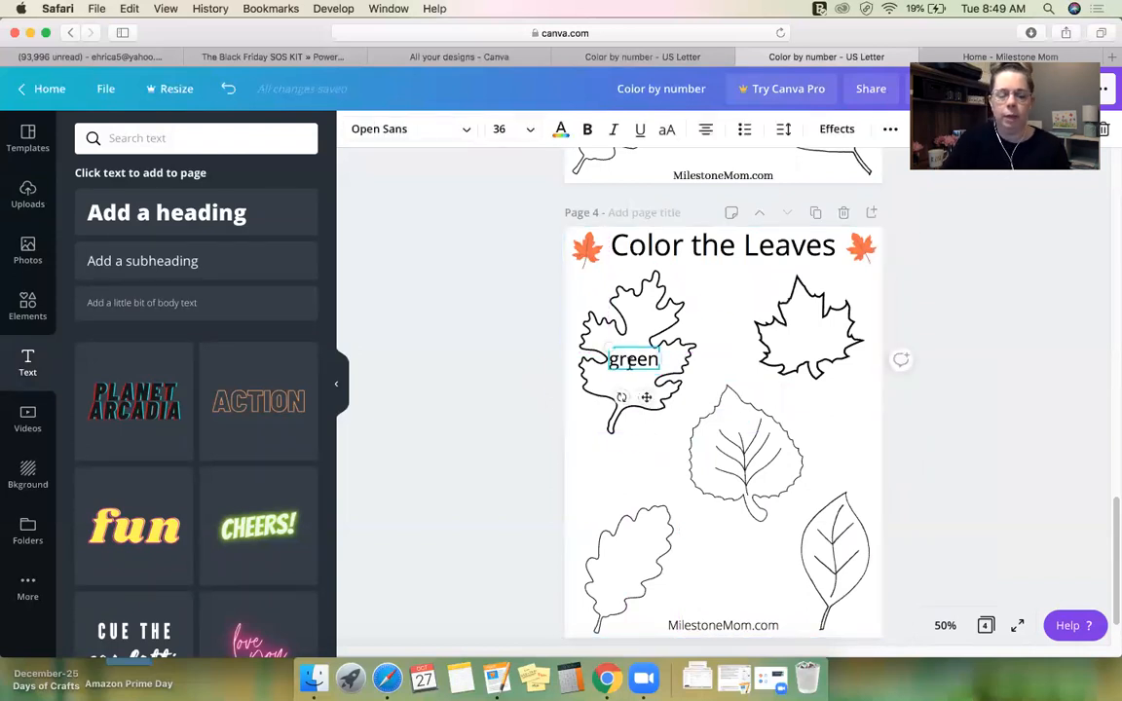
pyautogui.press('super+v')
pyautogui.press('super+v')
pyautogui.press('super+v')
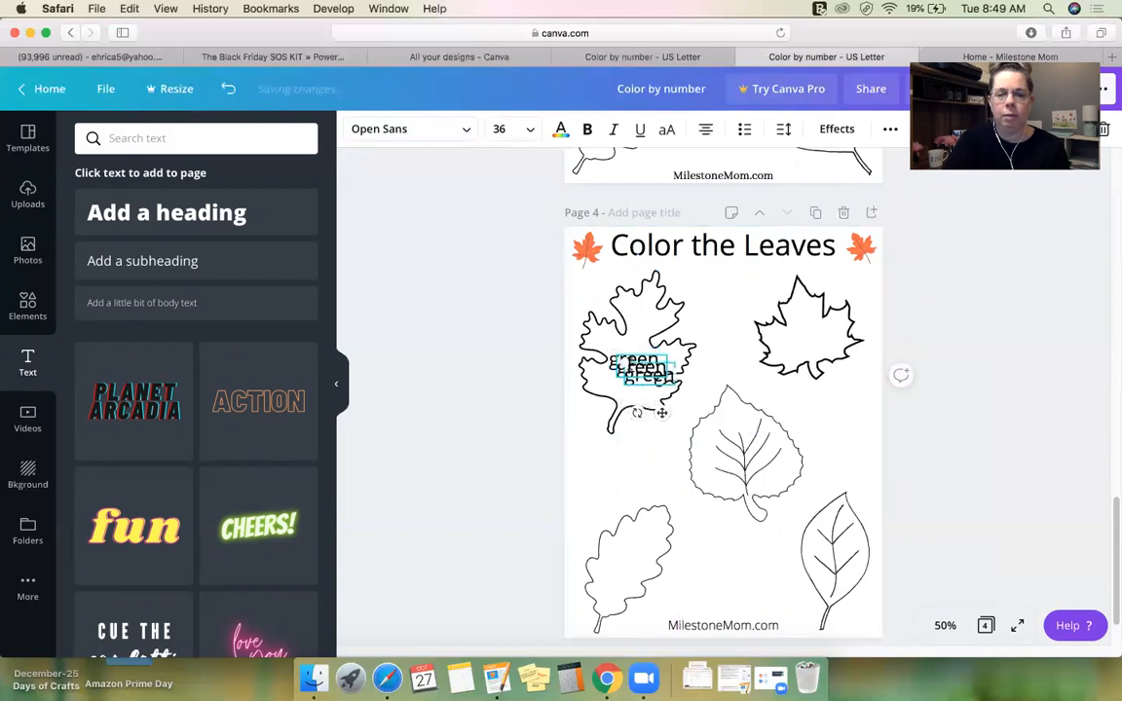
pyautogui.press('super+v')
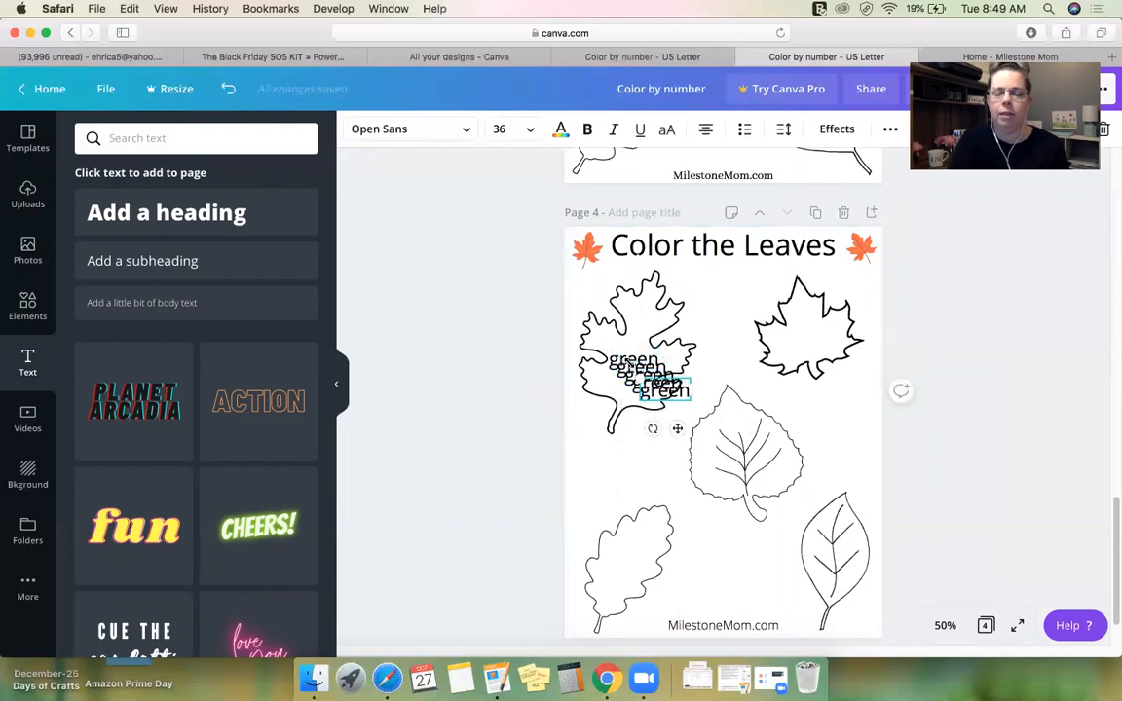
# - Distribute the four copied labels so the maple, heart-shaped, oak and oval leaves on page 4 each hold one
pyautogui.moveTo(668, 390); pyautogui.dragTo(810, 337)
pyautogui.click(672, 384)
pyautogui.moveTo(672, 384); pyautogui.dragTo(748, 426)
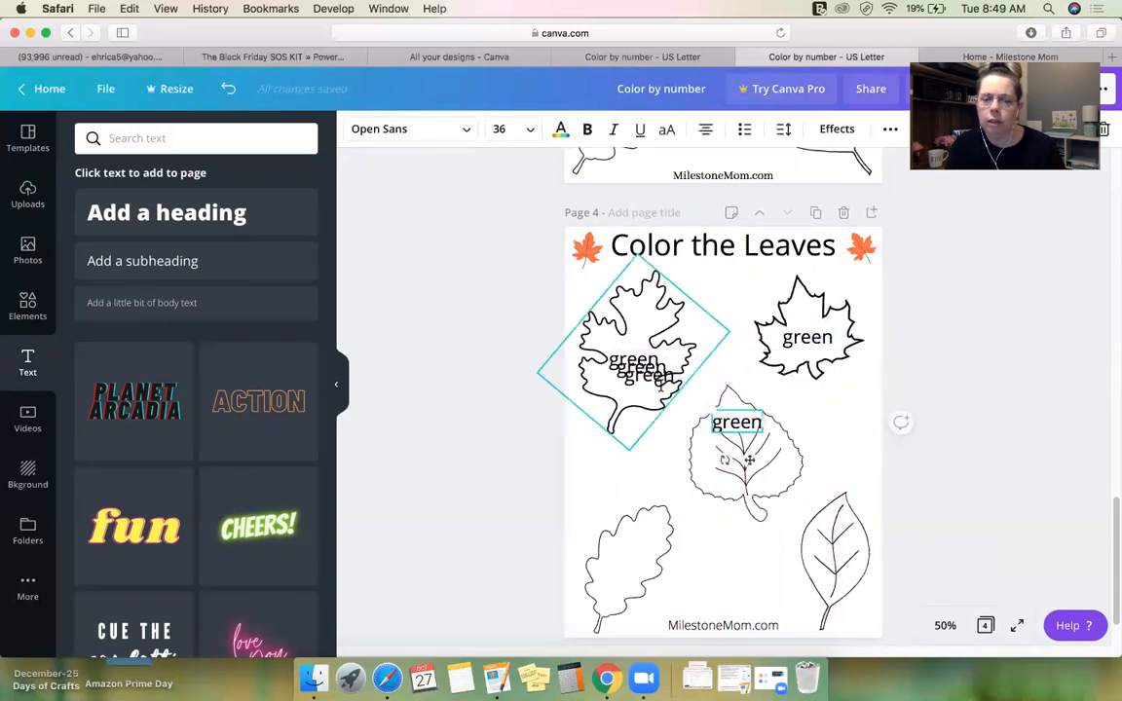
pyautogui.moveTo(660, 378); pyautogui.dragTo(642, 565)
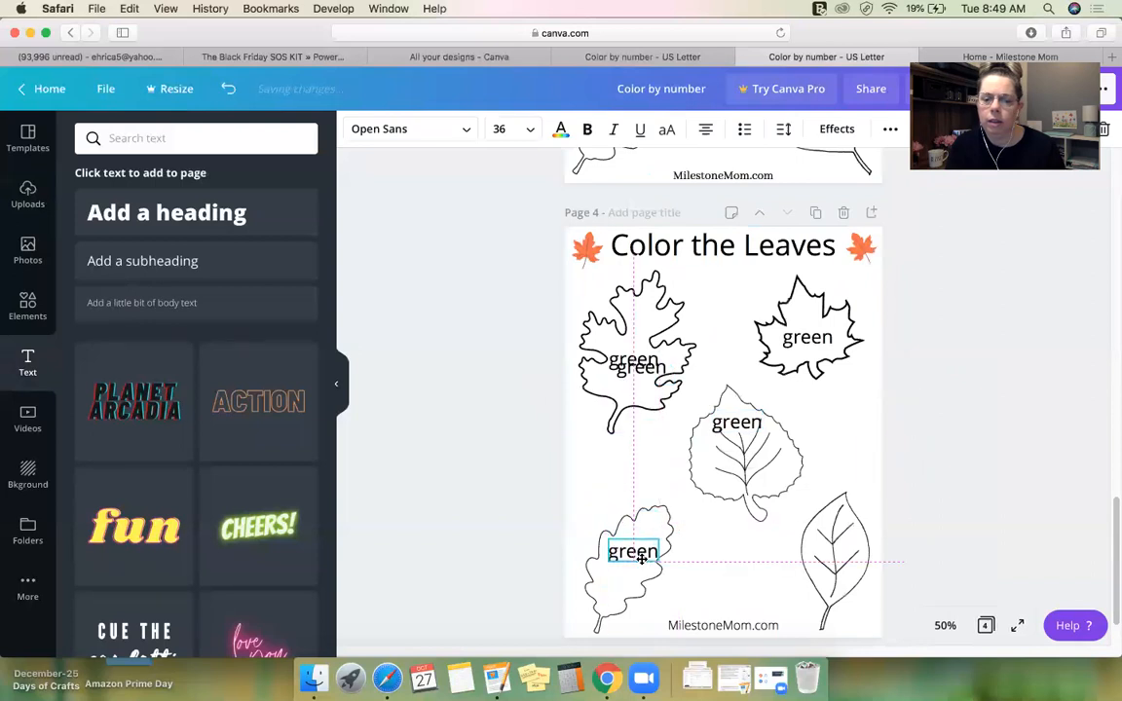
pyautogui.moveTo(639, 374); pyautogui.dragTo(818, 530)
# - Check the color labels on page 3 and change the maple leaf's label on page 4 to "orange"
pyautogui.click(737, 422)
pyautogui.scroll(3, 751, 412)
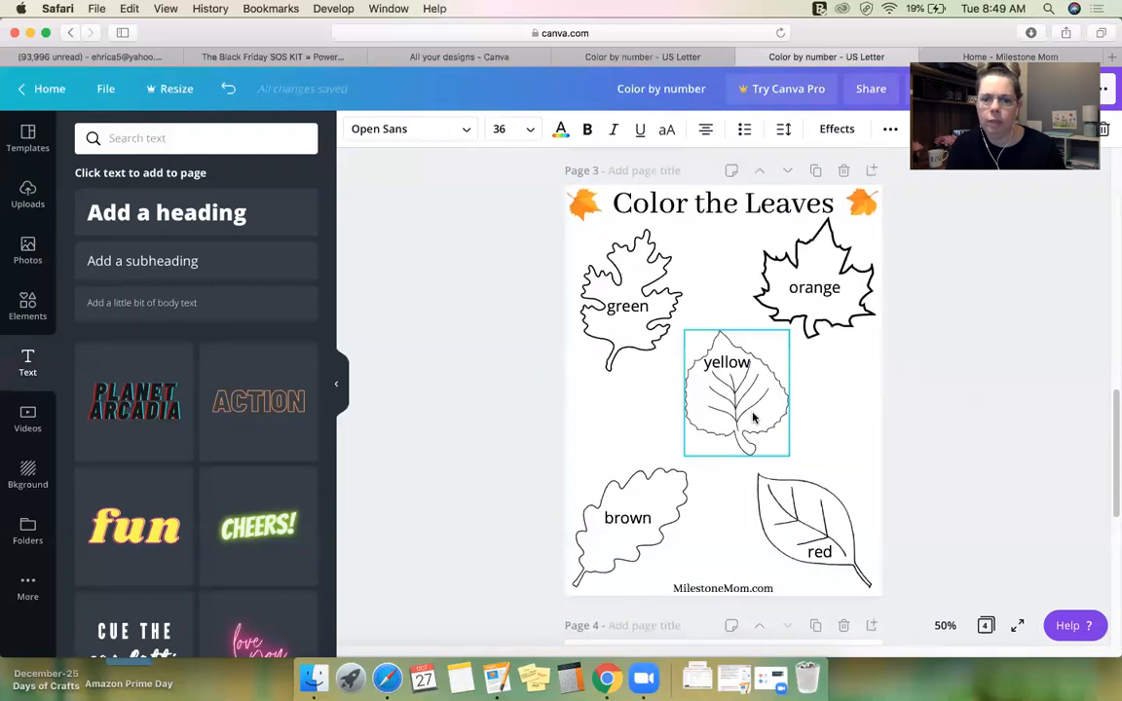
pyautogui.scroll(-5, 752, 412)
pyautogui.click(827, 445)
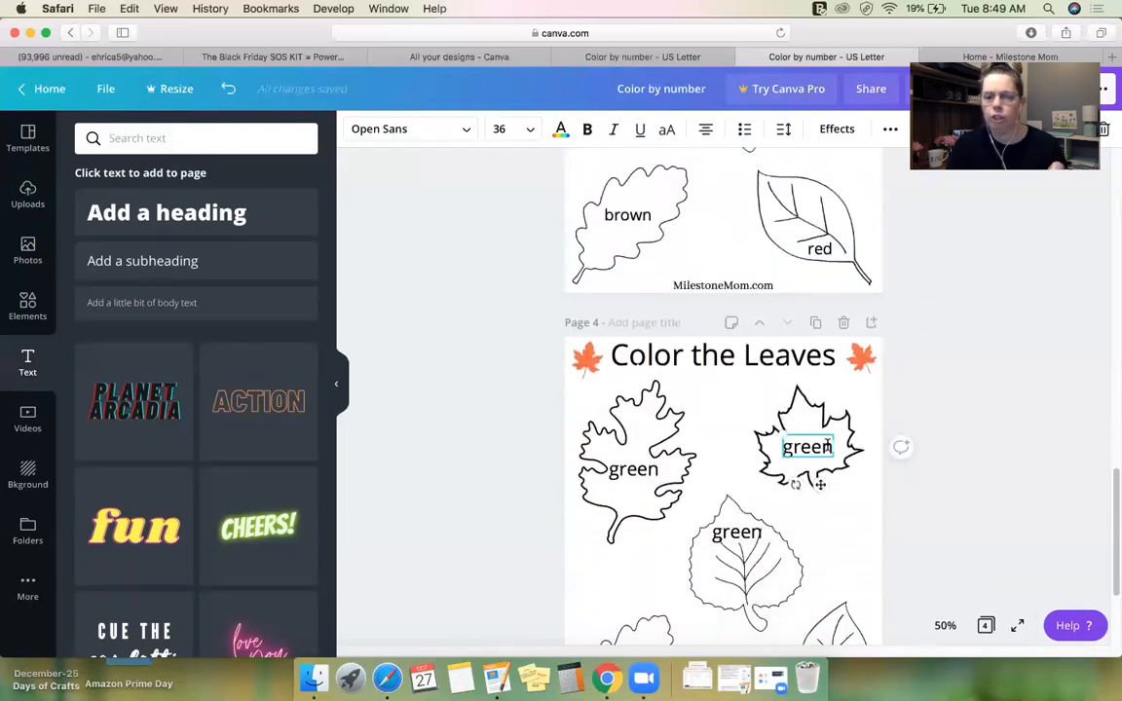
pyautogui.press('BackSpace')
pyautogui.press('BackSpace')
pyautogui.press('BackSpace')
pyautogui.press('BackSpace')
pyautogui.press('BackSpace')
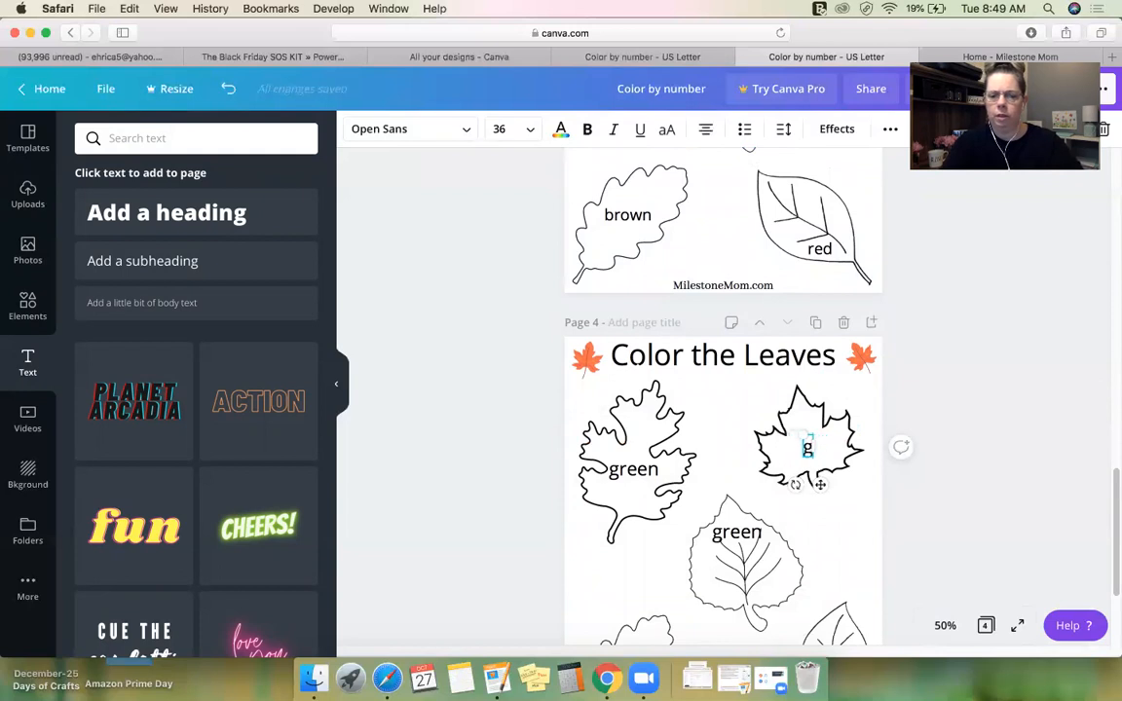
pyautogui.write('otsng')
pyautogui.press('BackSpace')
pyautogui.press('BackSpace')
pyautogui.press('BackSpace')
pyautogui.press('BackSpace')
pyautogui.write('range')
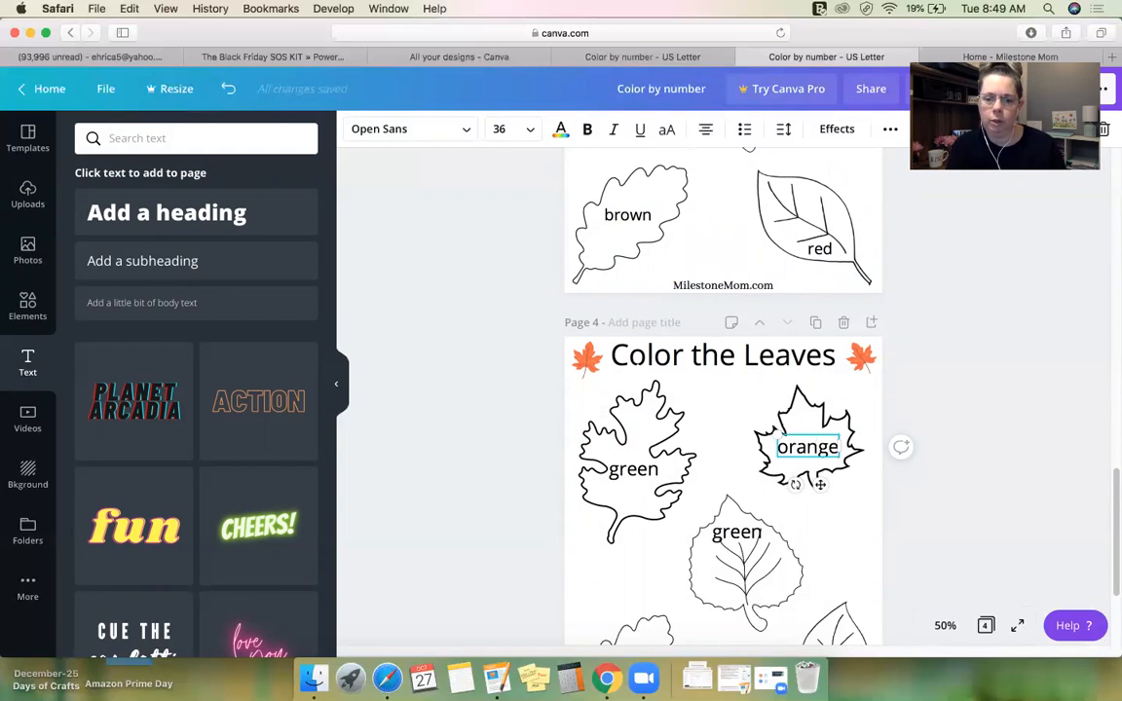
# - Reduce the large lobed leaf labeled "green" slightly so its frame clears the page title
pyautogui.click(723, 478)
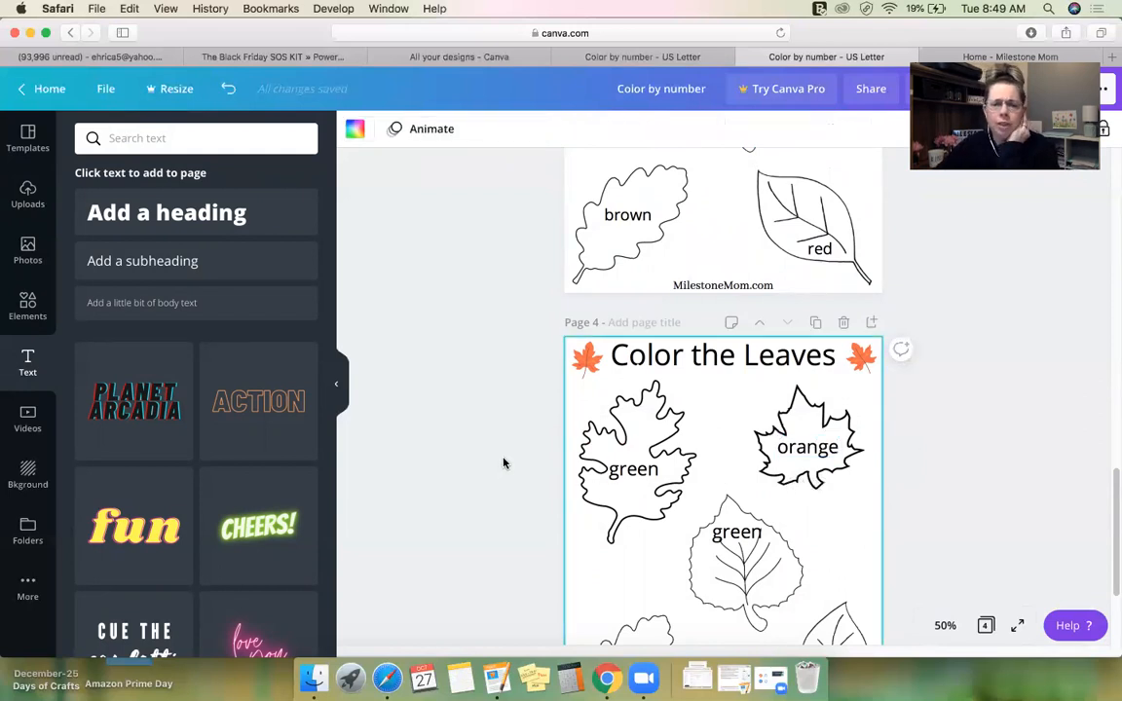
pyautogui.click(596, 443)
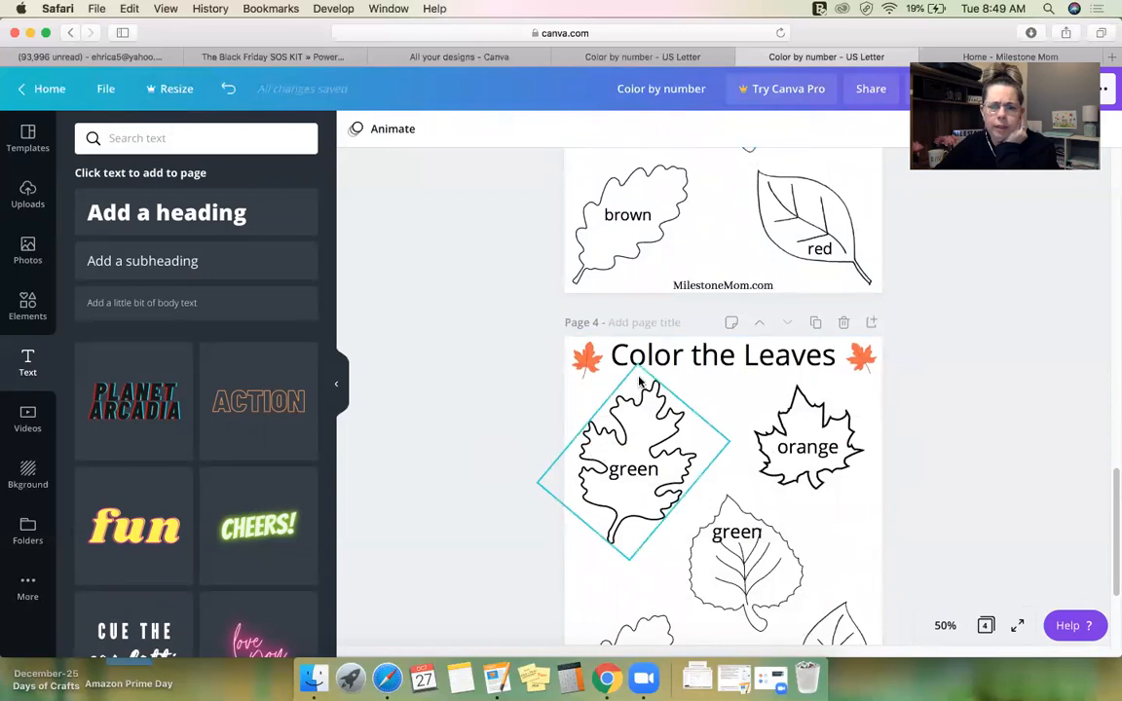
pyautogui.click(521, 405)
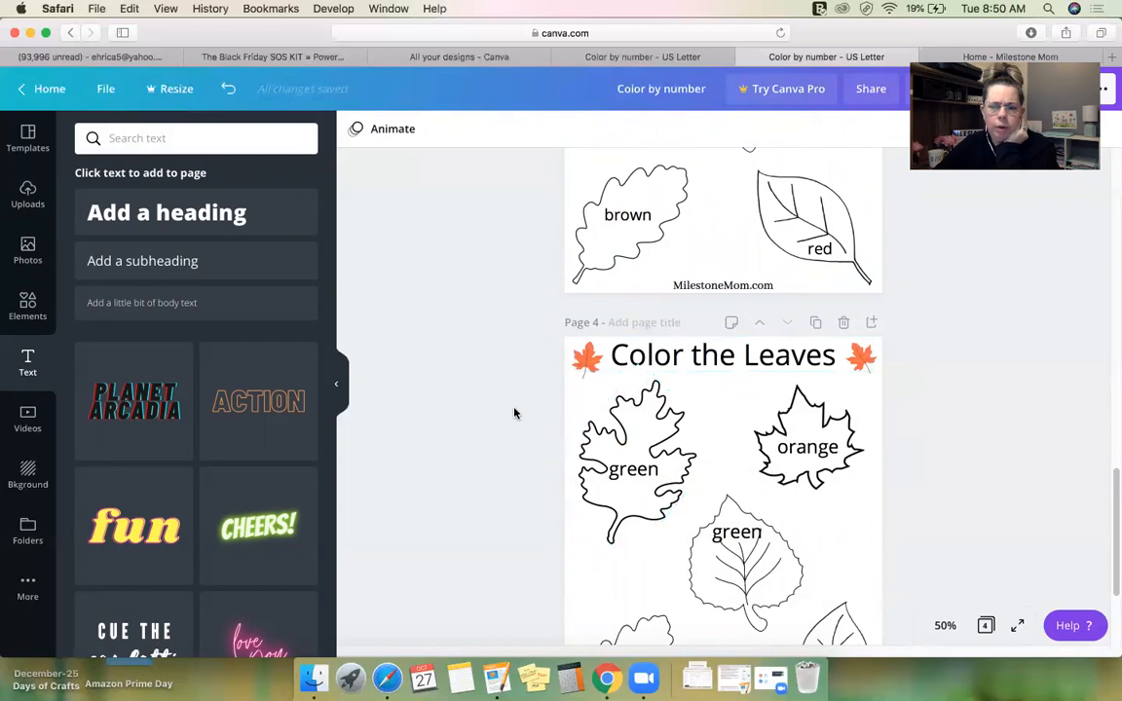
pyautogui.click(639, 412)
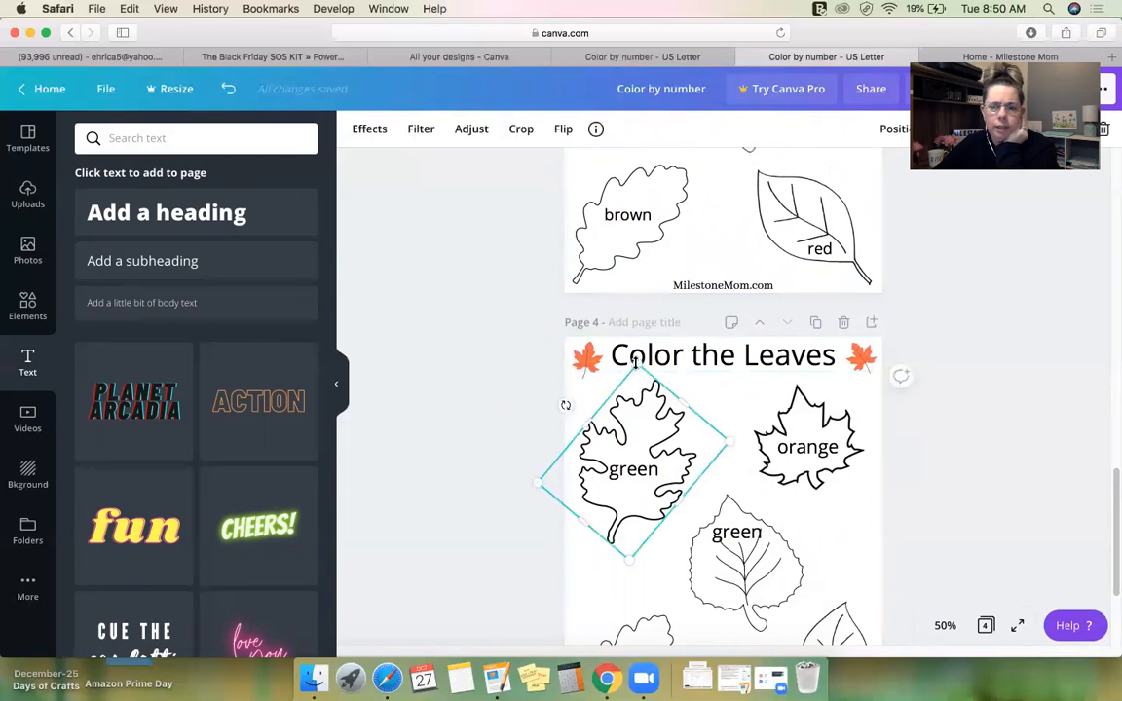
pyautogui.click(458, 364)
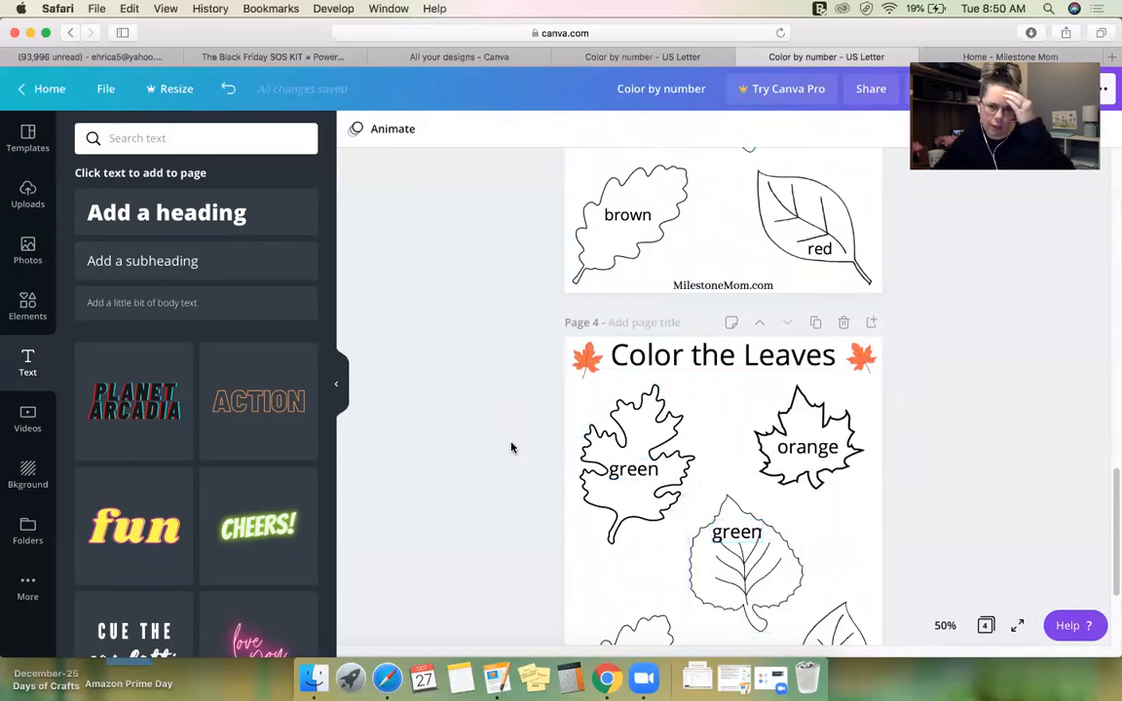
pyautogui.click(584, 413)
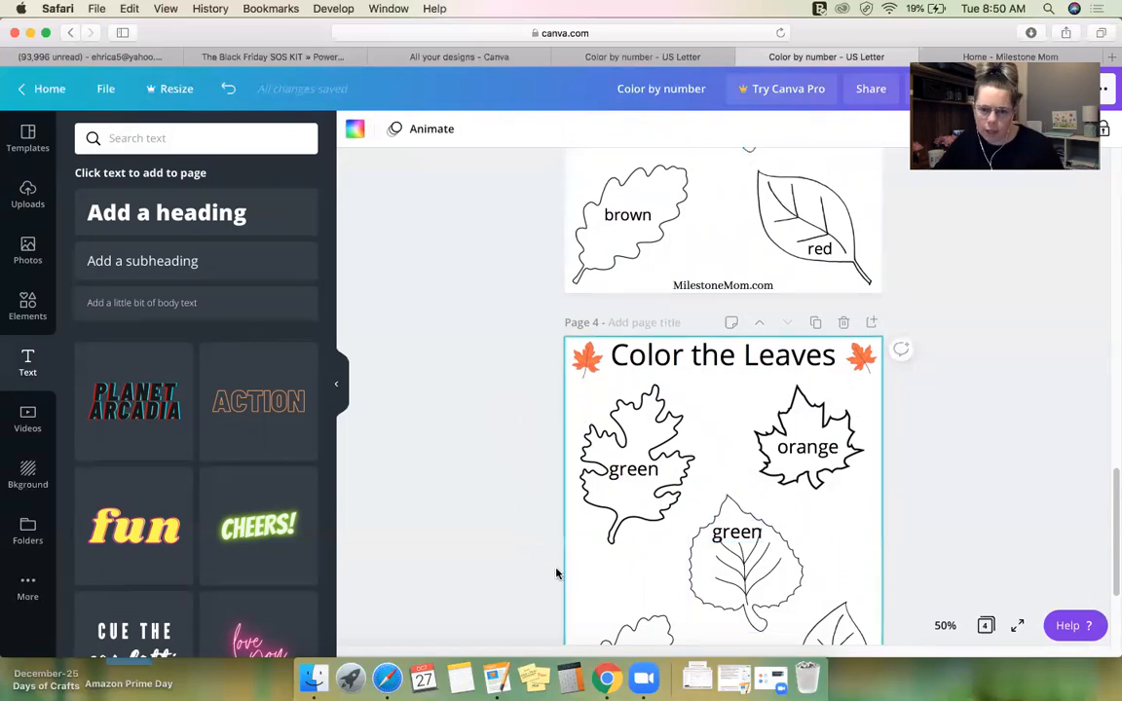
pyautogui.click(453, 498)
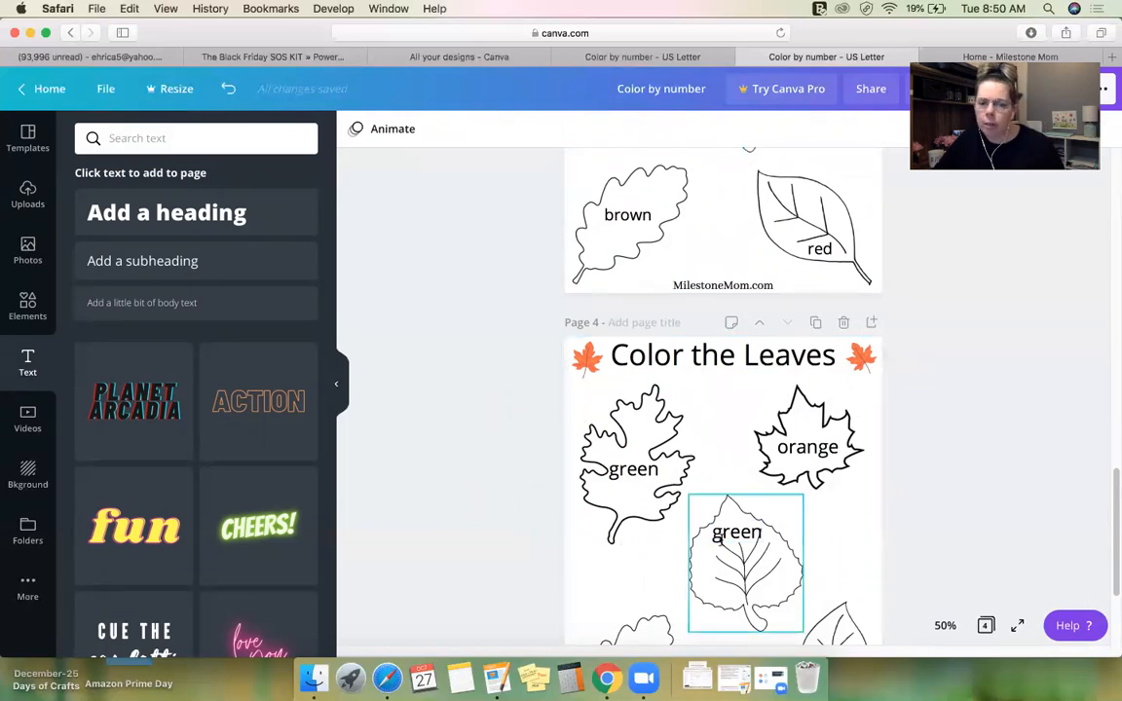
pyautogui.click(726, 536)
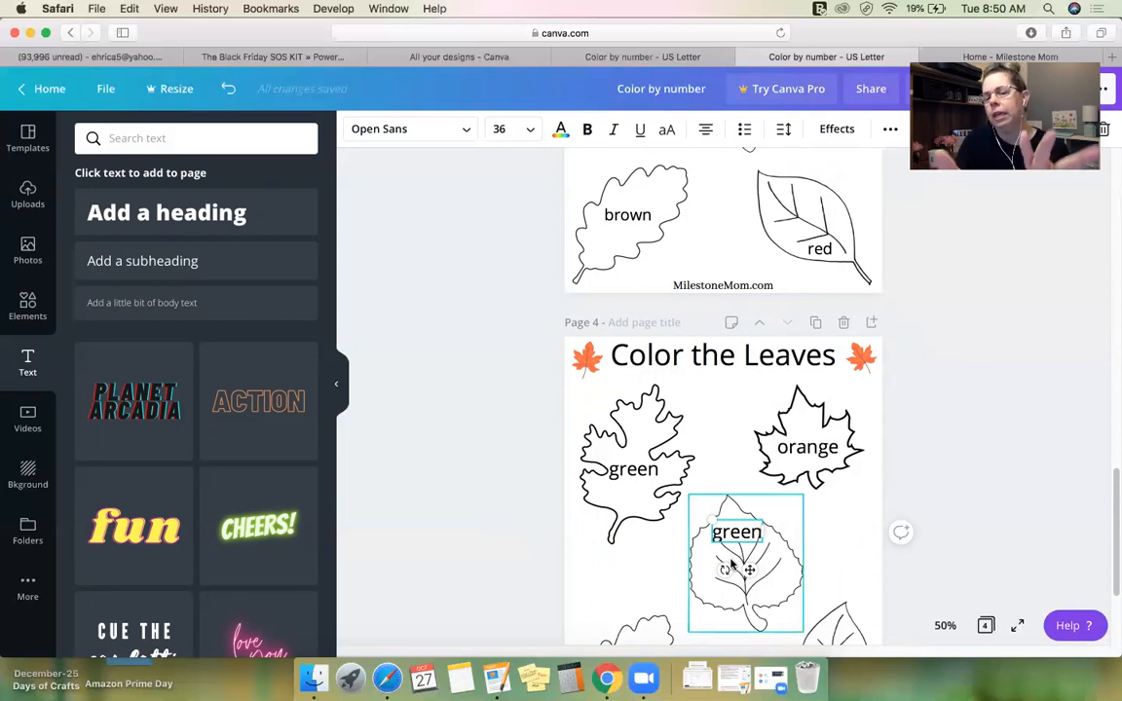
pyautogui.press('BackSpace')
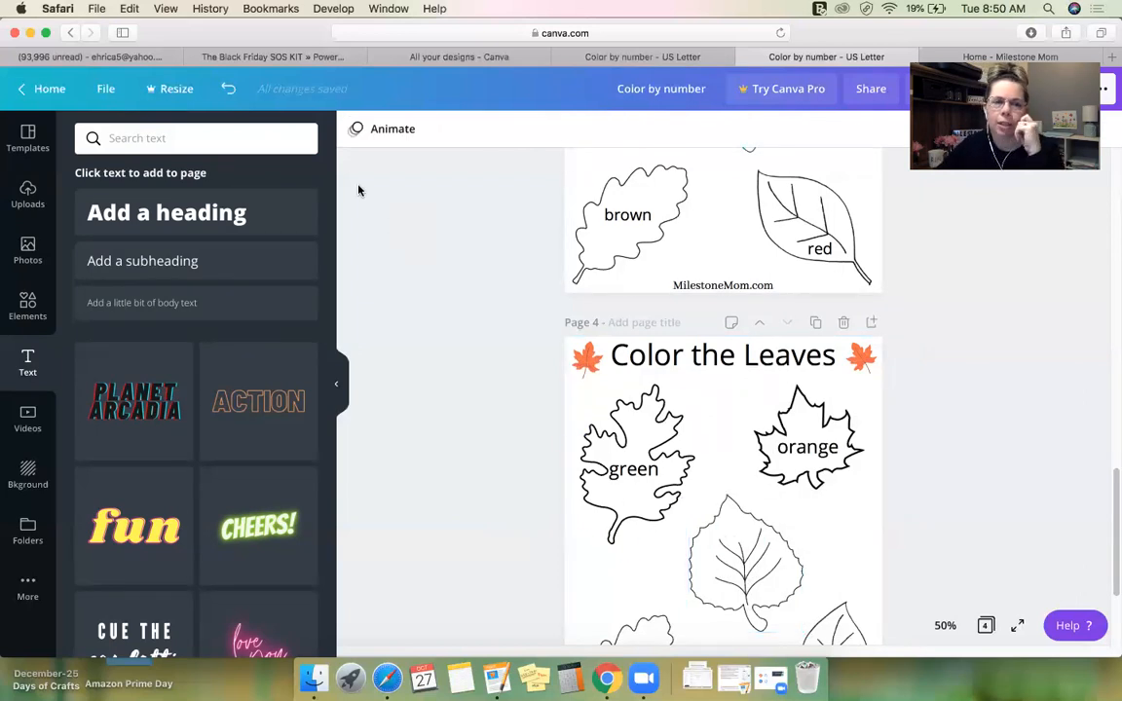
pyautogui.click(223, 91)
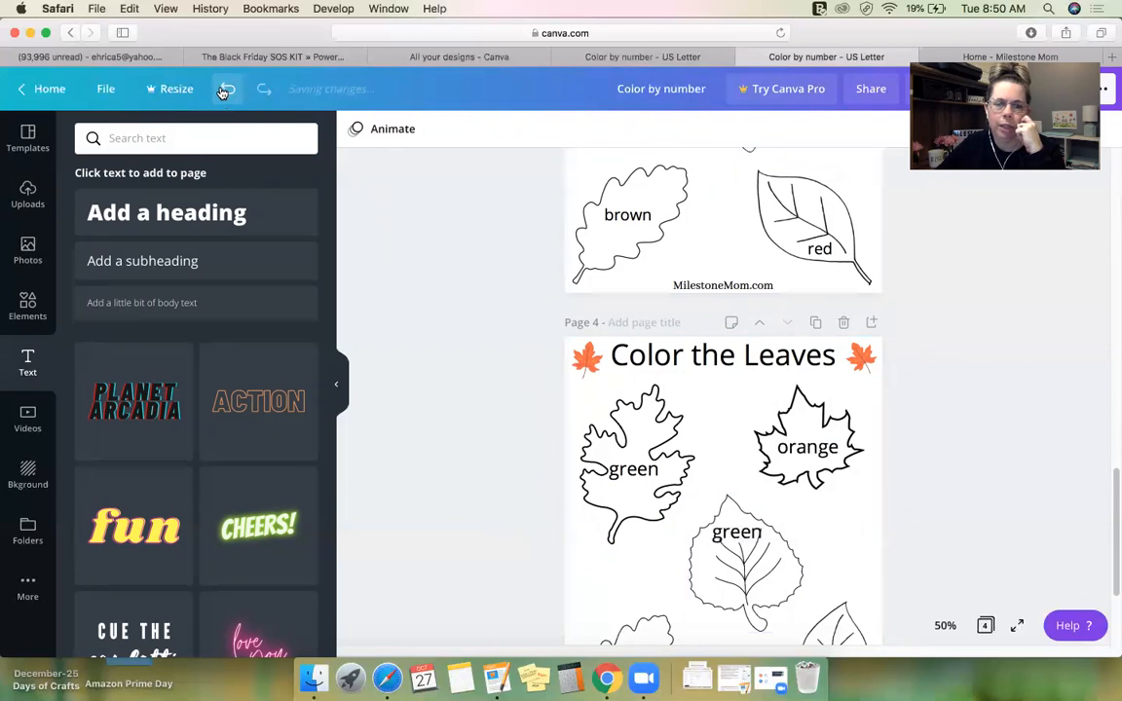
# - Change the label on the heart-shaped leaf in the middle of page 4 to "yellow"
pyautogui.click(755, 531)
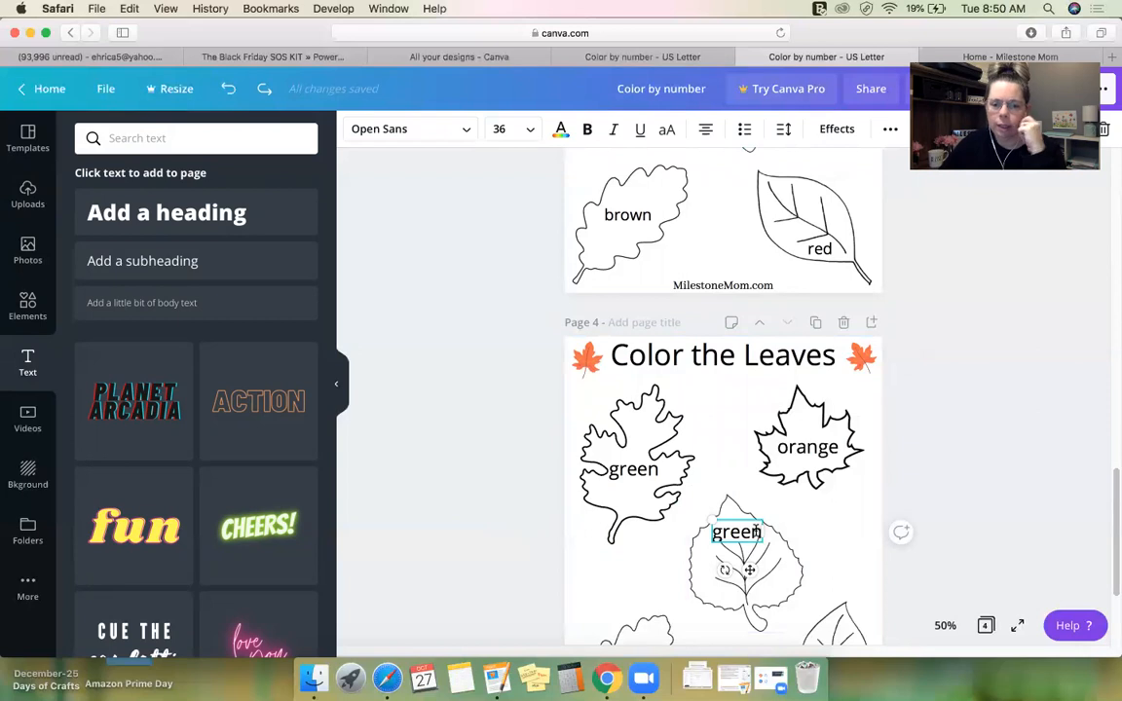
pyautogui.press('BackSpace')
pyautogui.press('BackSpace')
pyautogui.press('BackSpace')
pyautogui.press('BackSpace')
pyautogui.press('BackSpace')
pyautogui.write('yellow')
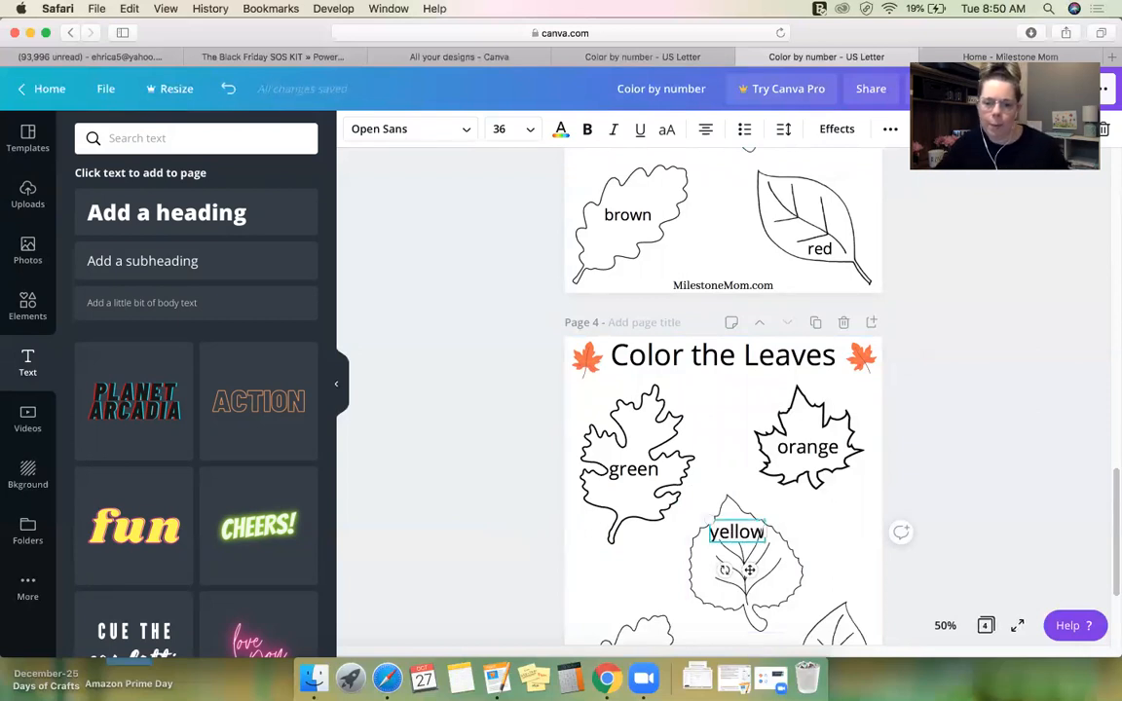
# - Change the label on the narrow oak leaf near the bottom of page 4 to "brown"
pyautogui.scroll(-3, 668, 571)
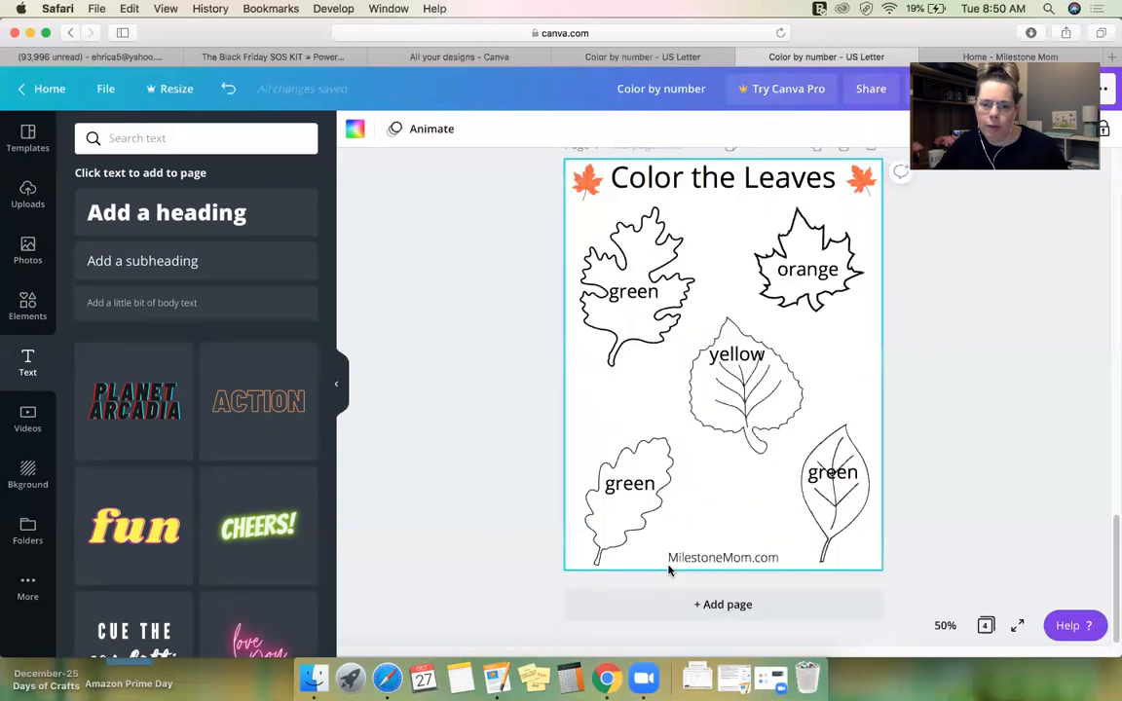
pyautogui.click(629, 484)
pyautogui.press('BackSpace')
pyautogui.press('BackSpace')
pyautogui.press('BackSpace')
pyautogui.press('BackSpace')
pyautogui.press('BackSpace')
pyautogui.write('brown')
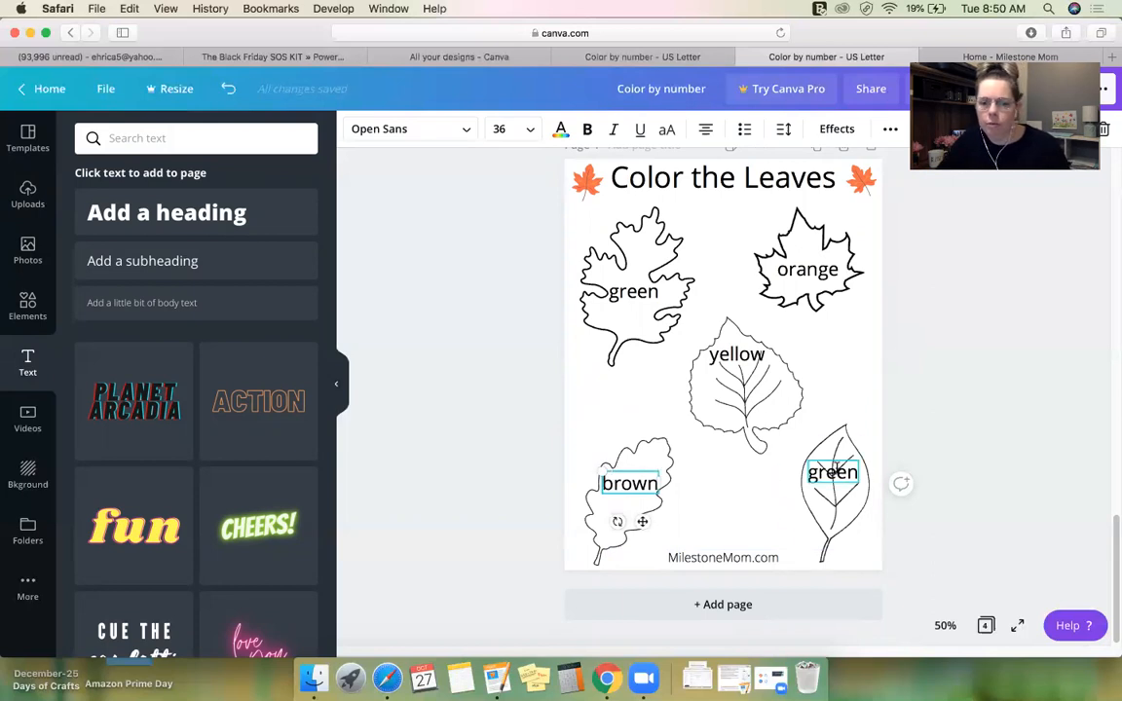
# - Change the label on the oval leaf near the bottom of page 4 to "red"
pyautogui.click(853, 474)
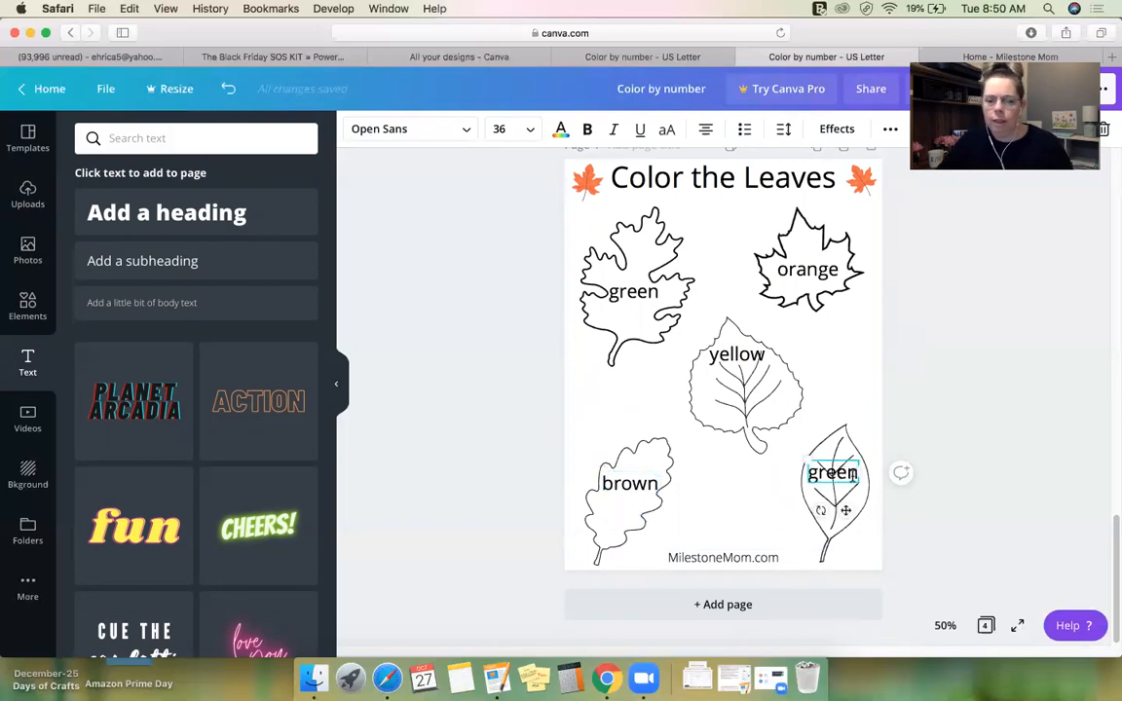
pyautogui.press('BackSpace')
pyautogui.press('BackSpace')
pyautogui.press('BackSpace')
pyautogui.press('BackSpace')
pyautogui.press('BackSpace')
pyautogui.write('red')
# - Move the "red" label to the lower-left part of the oval leaf and rotate it to 65°
pyautogui.scroll(3, 738, 465)
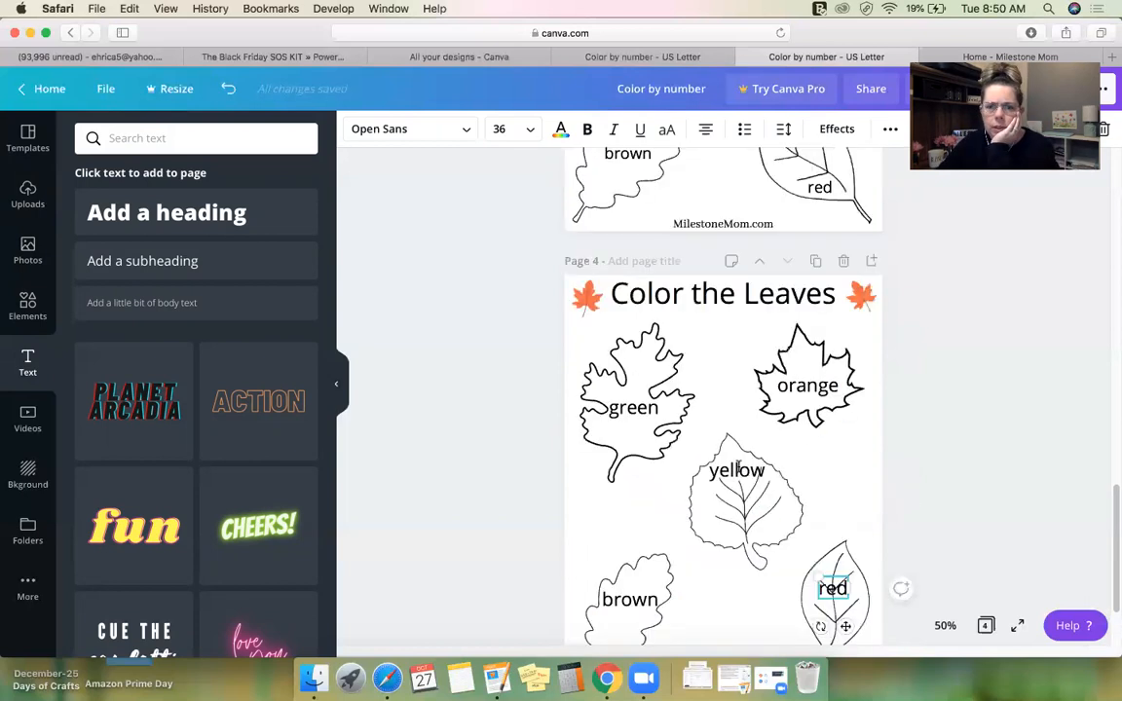
pyautogui.scroll(-1, 821, 500)
pyautogui.scroll(-3, 804, 516)
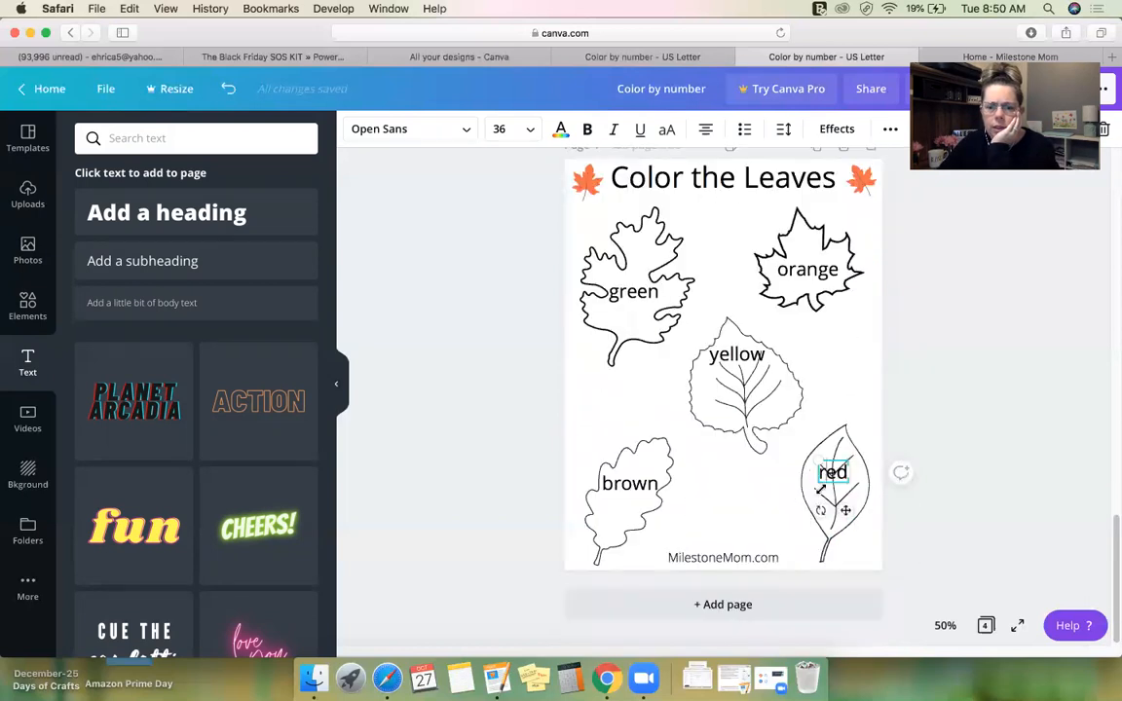
pyautogui.click(748, 424)
pyautogui.click(835, 469)
pyautogui.moveTo(836, 469); pyautogui.dragTo(793, 527)
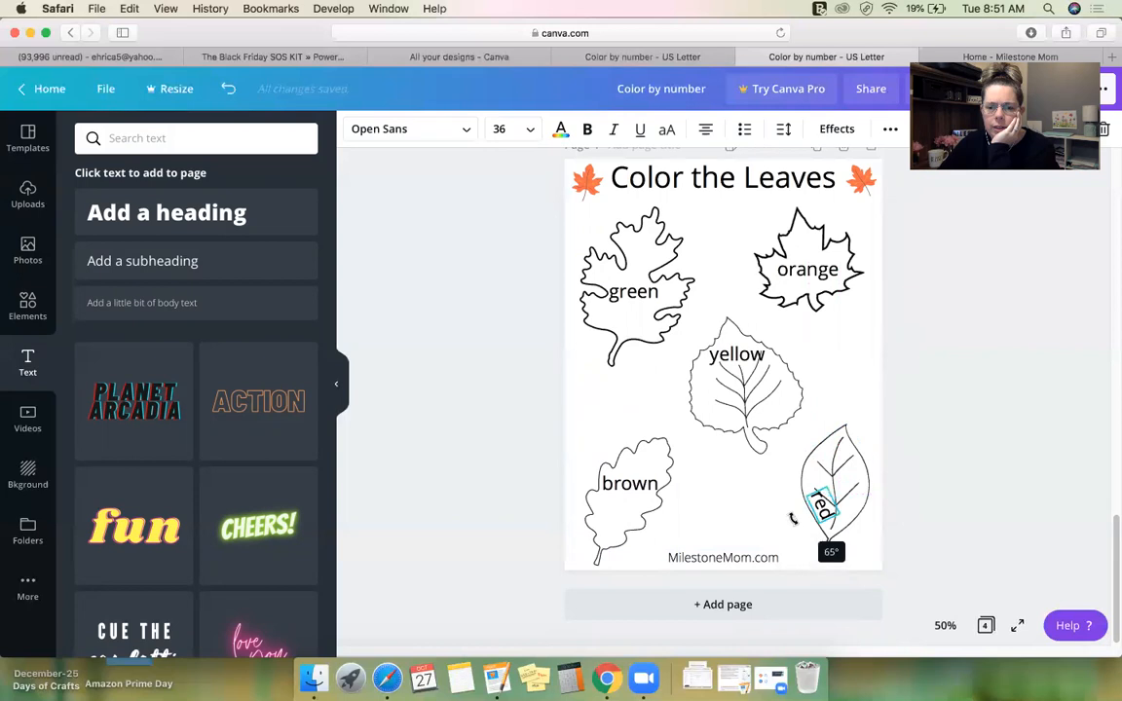
pyautogui.click(776, 501)
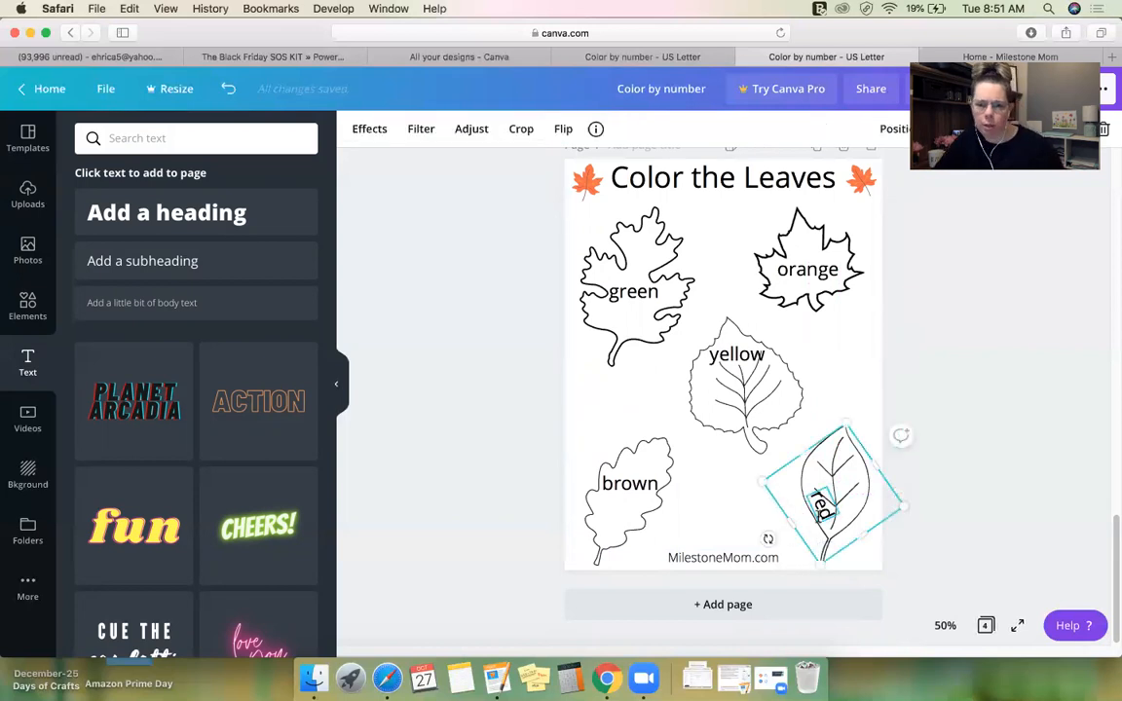
# - Shrink the rotated "red" label to about size 29.1 so it fits between the oval leaf's veins and edge
pyautogui.click(816, 542)
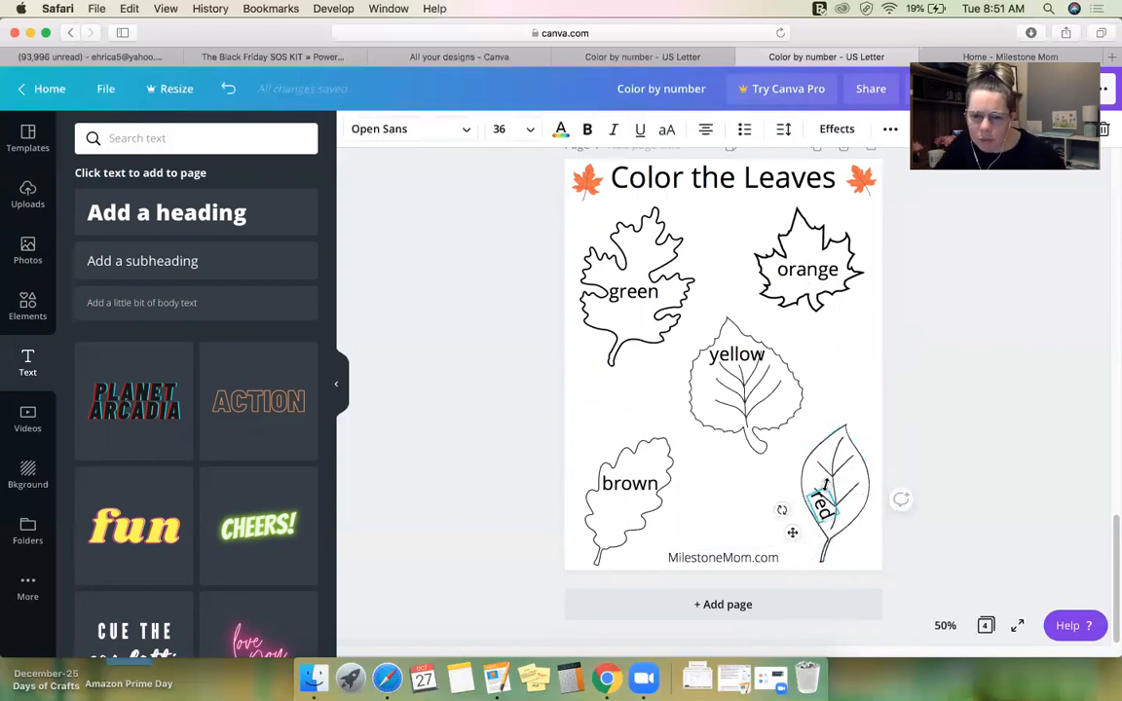
pyautogui.moveTo(828, 490); pyautogui.dragTo(820, 502)
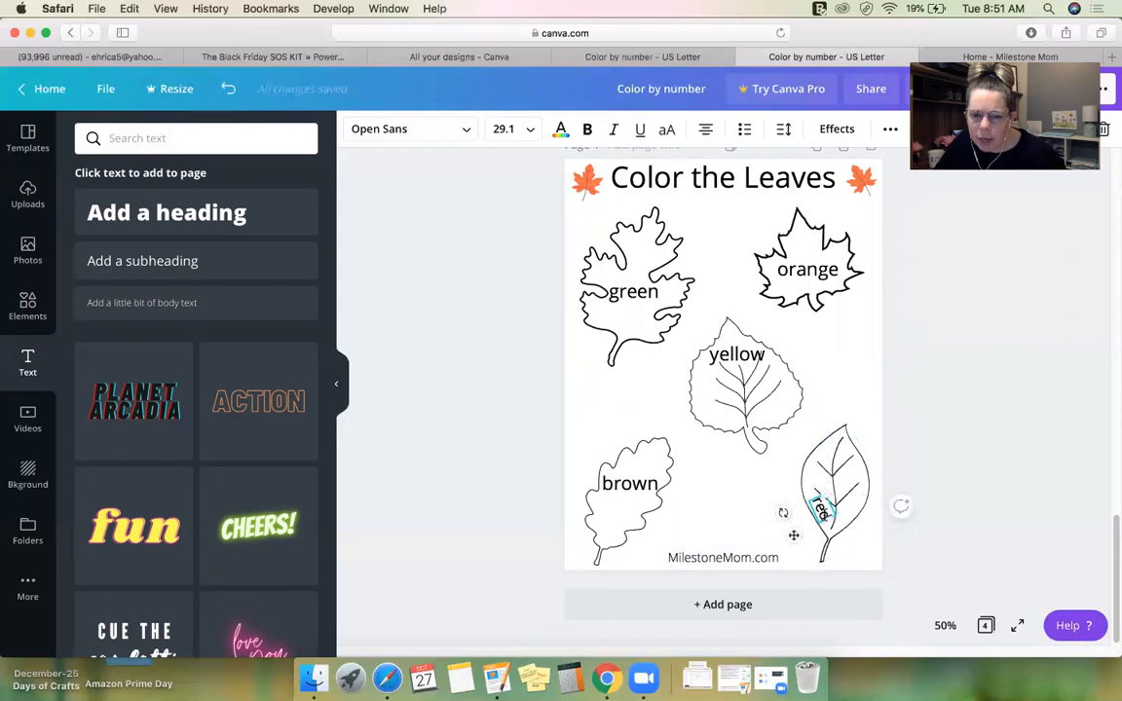
pyautogui.click(773, 499)
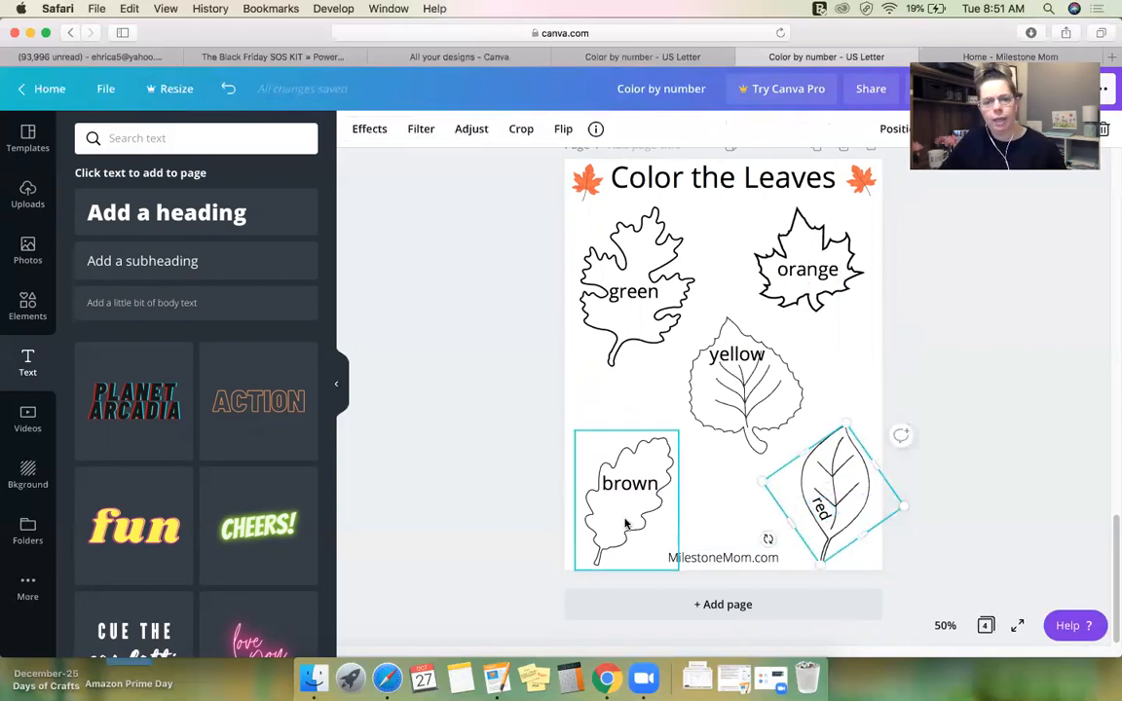
# - Shrink the "yellow" label on page 4 to about size 27.1 and position it in the upper part of the middle leaf
pyautogui.click(726, 354)
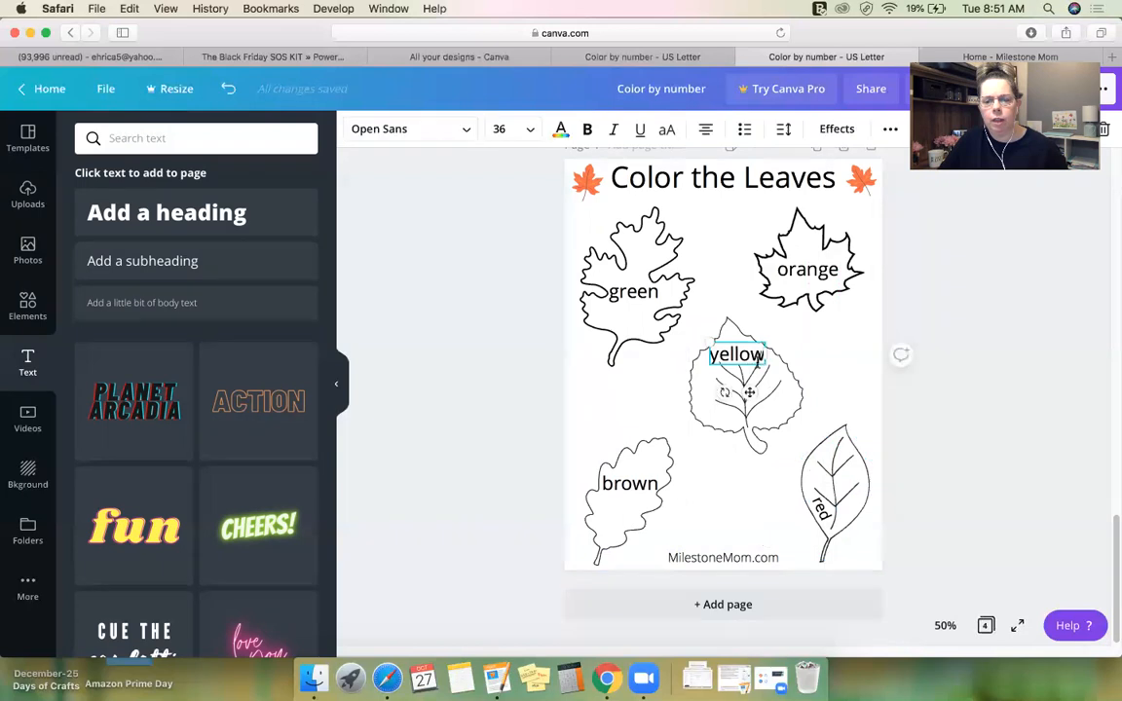
pyautogui.moveTo(710, 342); pyautogui.dragTo(748, 352)
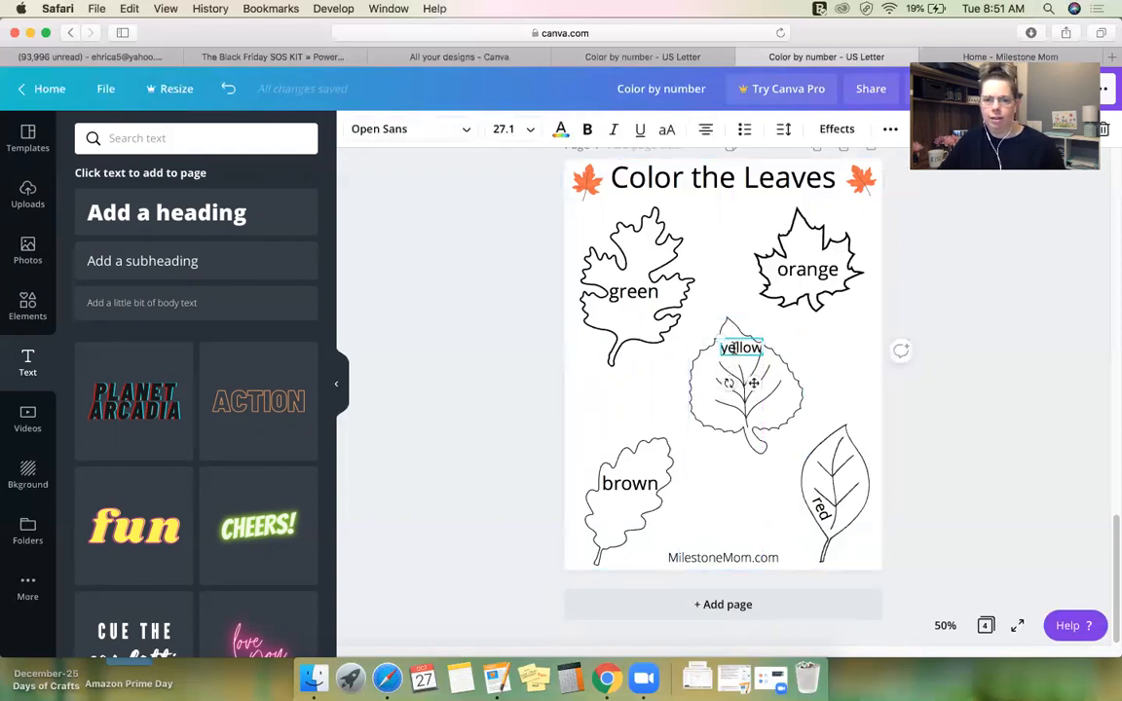
pyautogui.moveTo(734, 348); pyautogui.dragTo(730, 349)
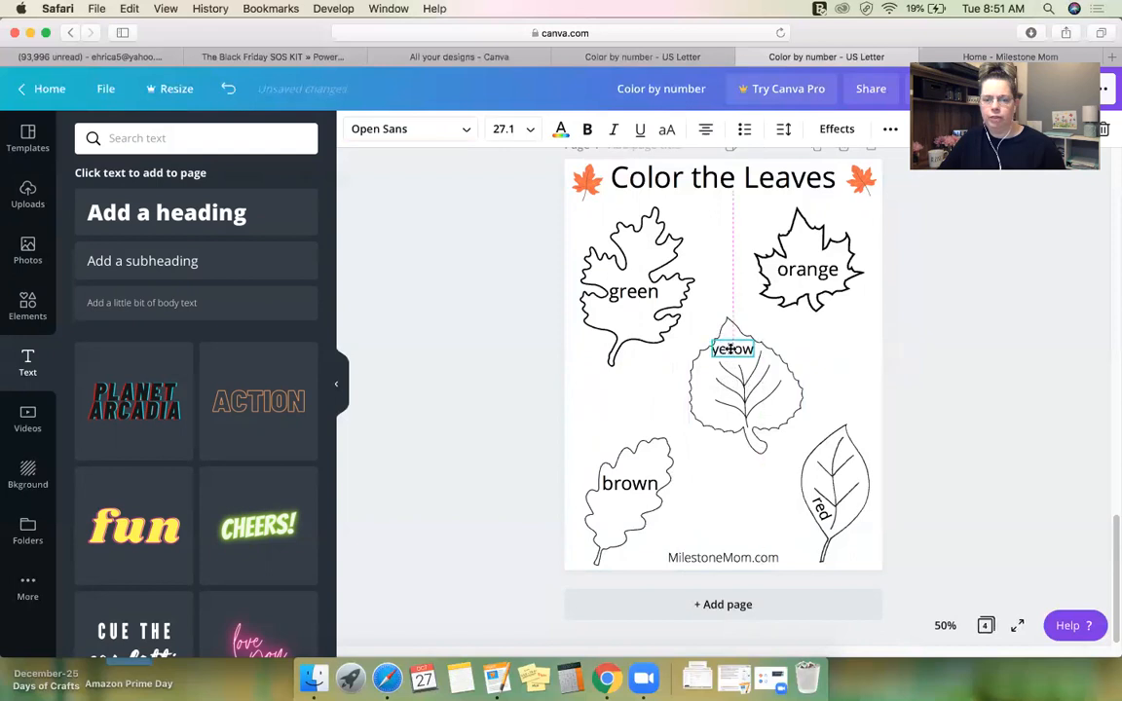
pyautogui.click(642, 421)
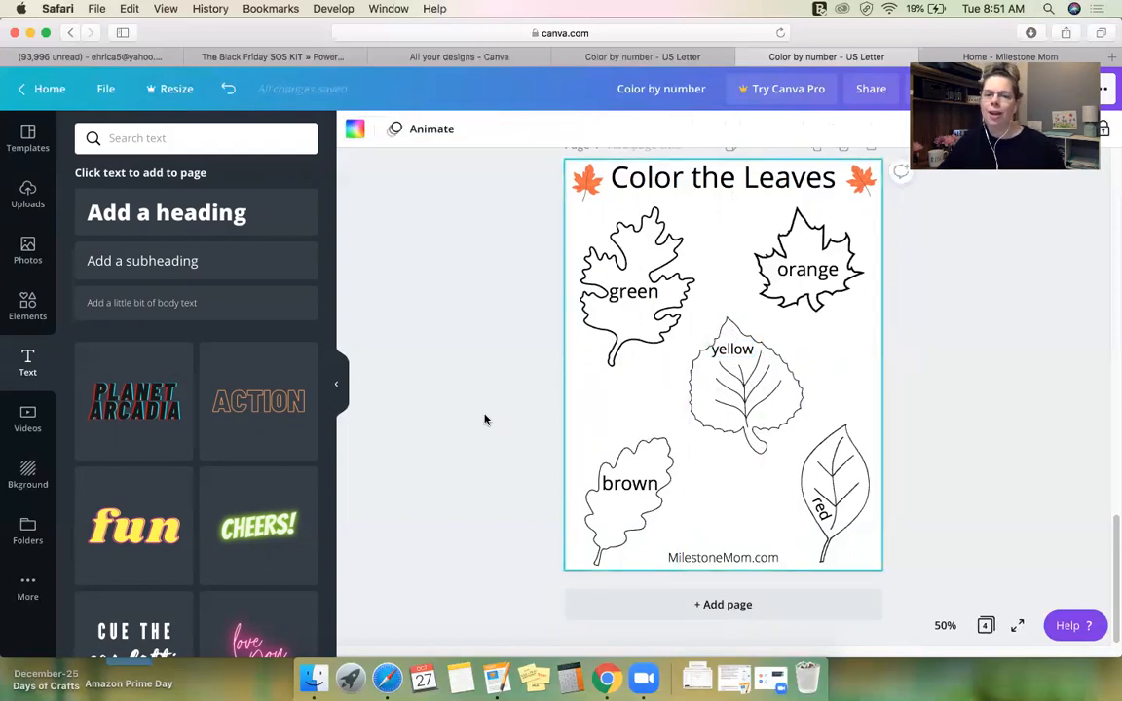
# - Duplicate page 4 to make another Color the Leaves page at the end of the design
pyautogui.scroll(10, 485, 419)
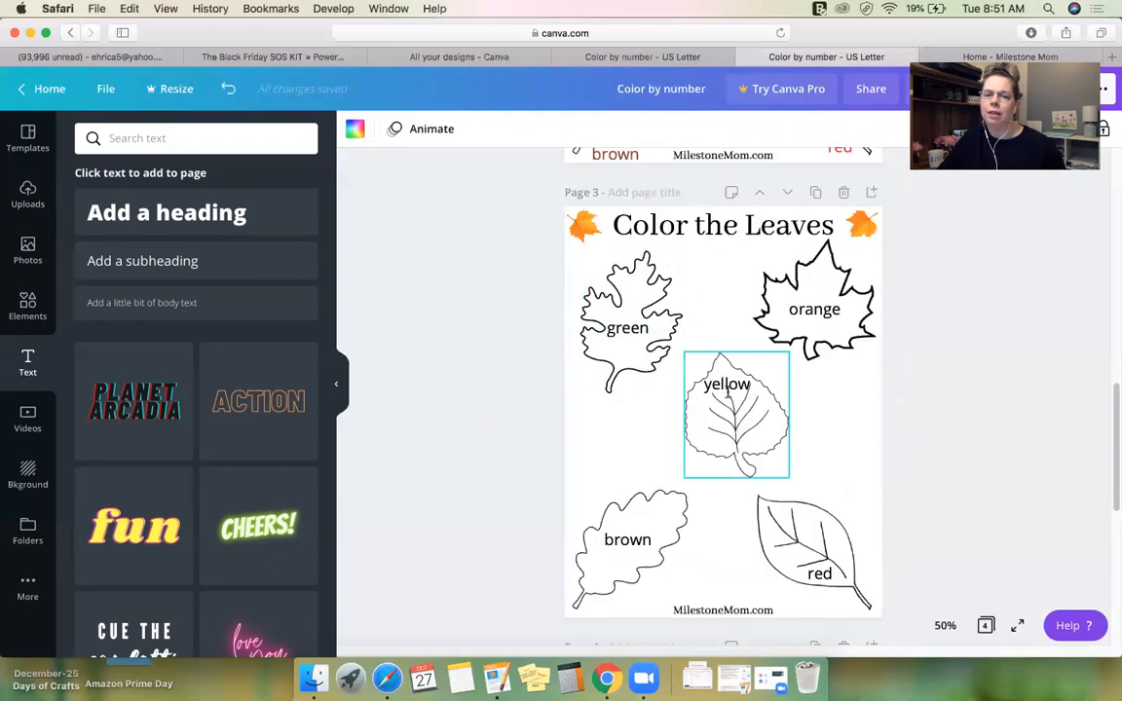
pyautogui.scroll(10, 730, 390)
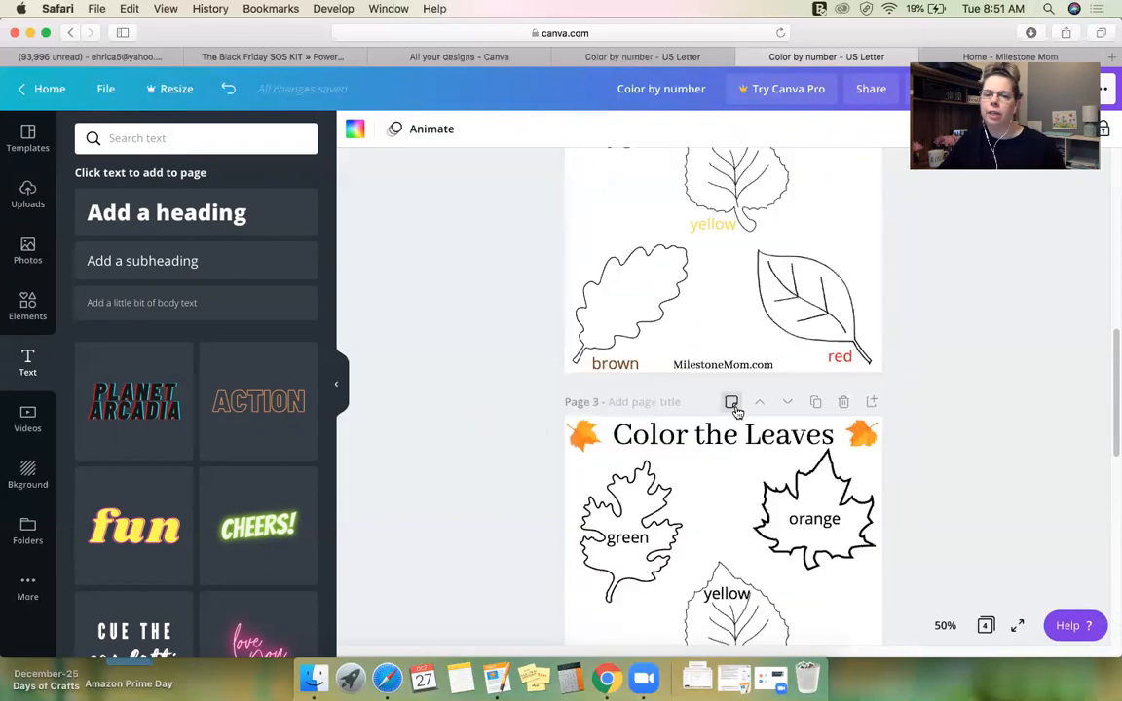
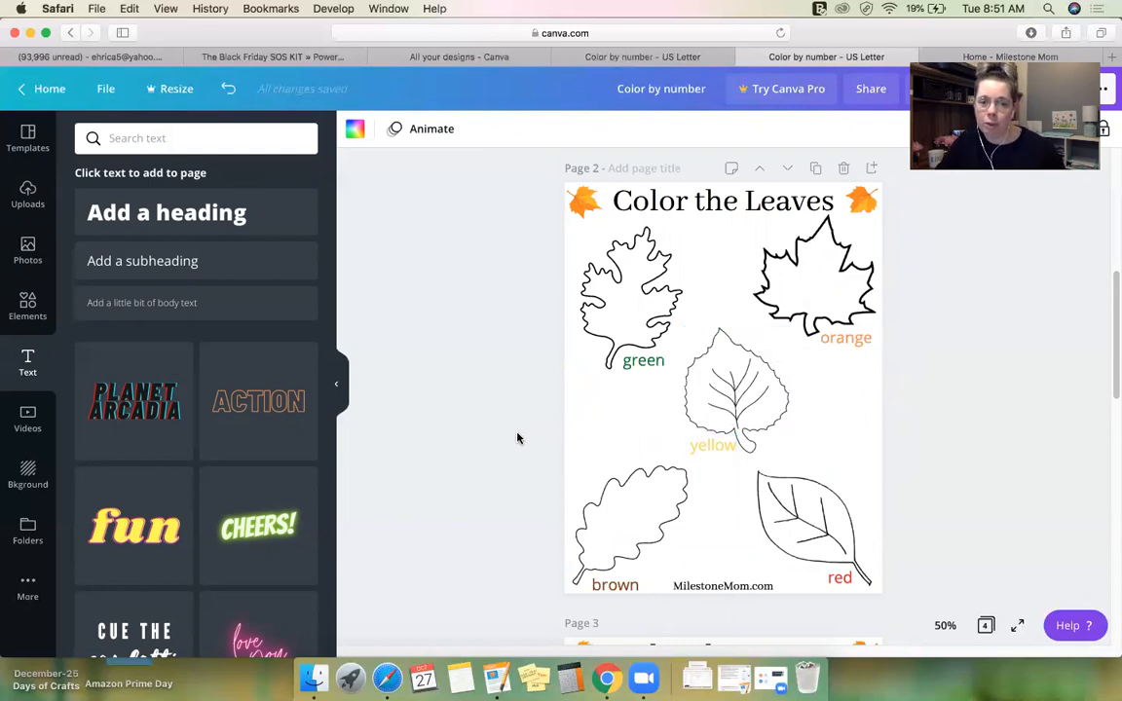
pyautogui.scroll(-5, 517, 438)
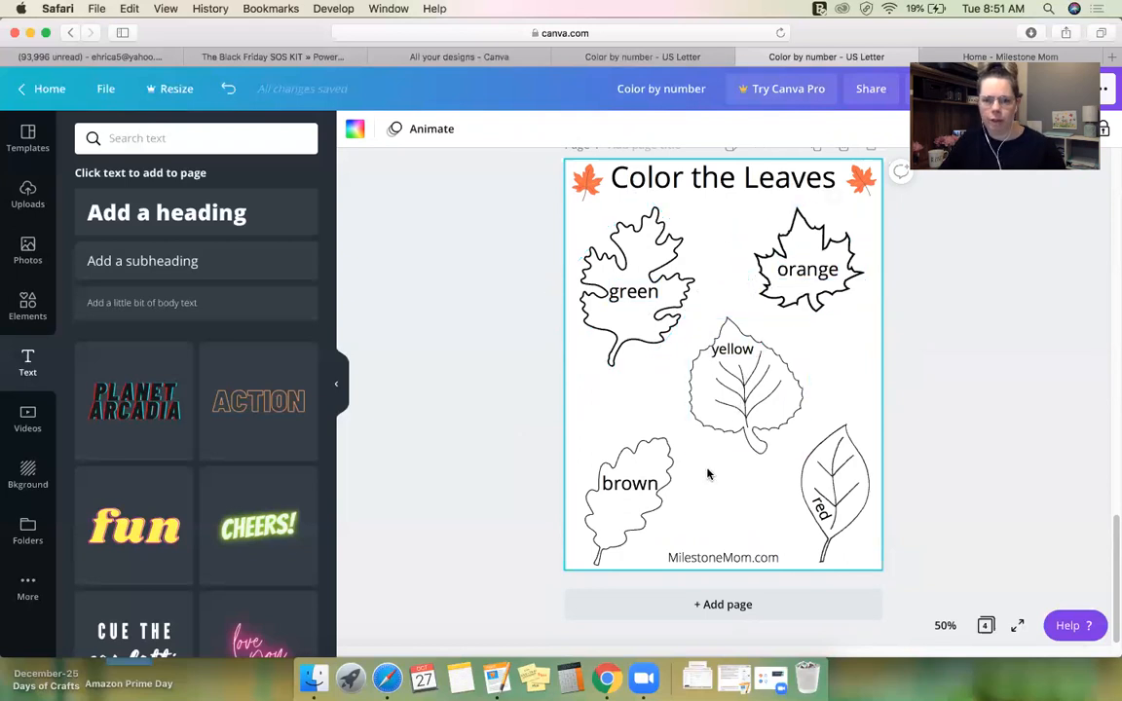
pyautogui.scroll(2, 703, 475)
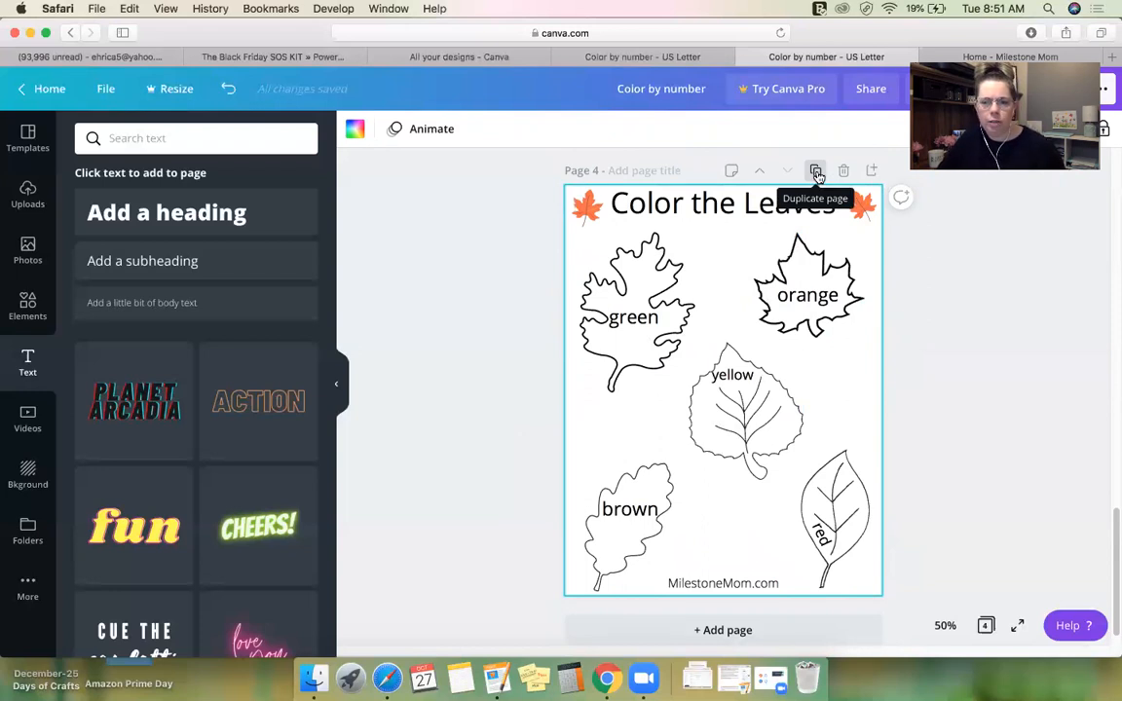
pyautogui.click(816, 171)
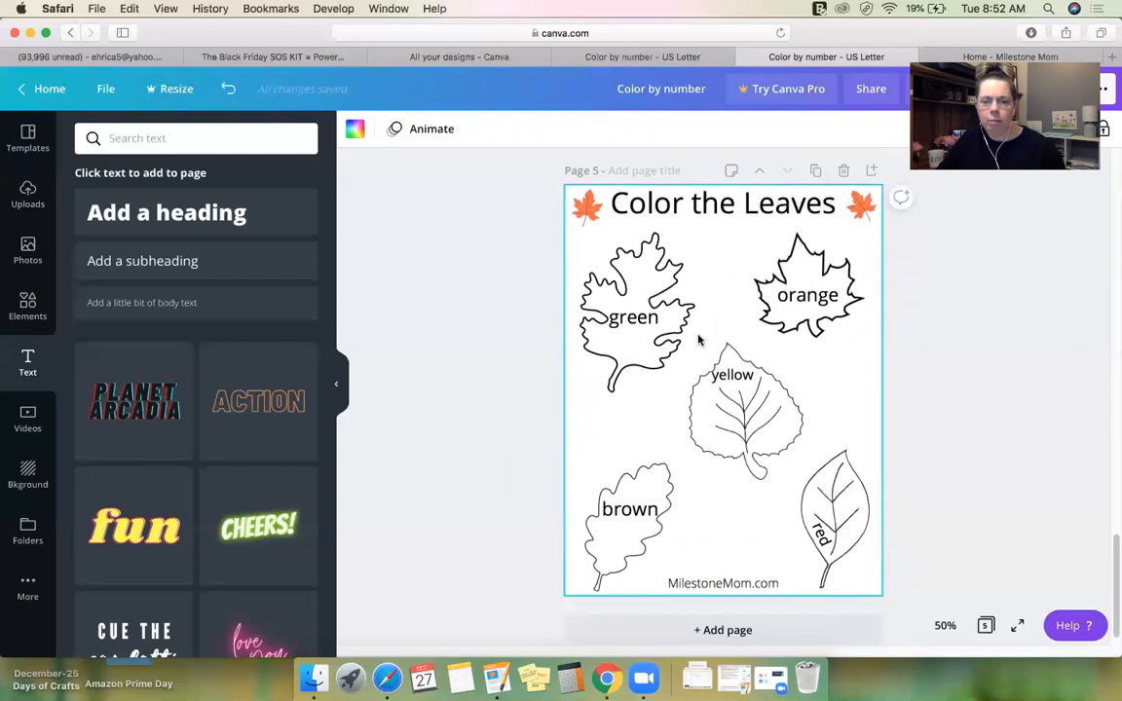
pyautogui.scroll(5, 698, 341)
pyautogui.scroll(4, 697, 340)
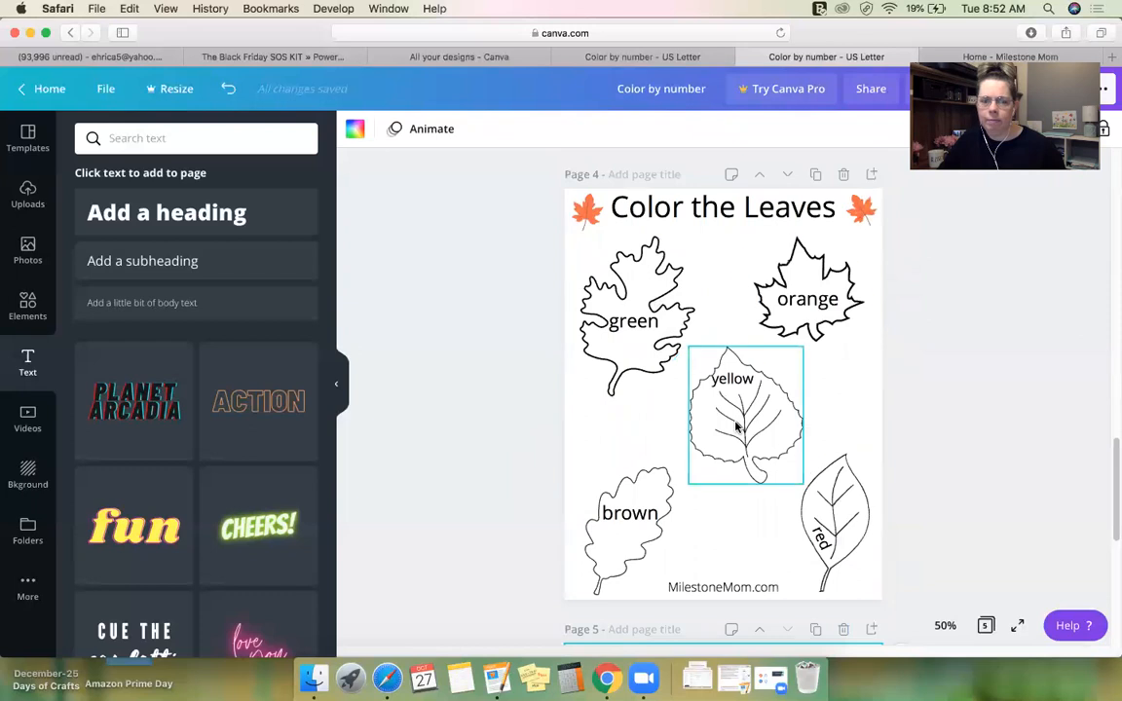
pyautogui.scroll(-9, 779, 451)
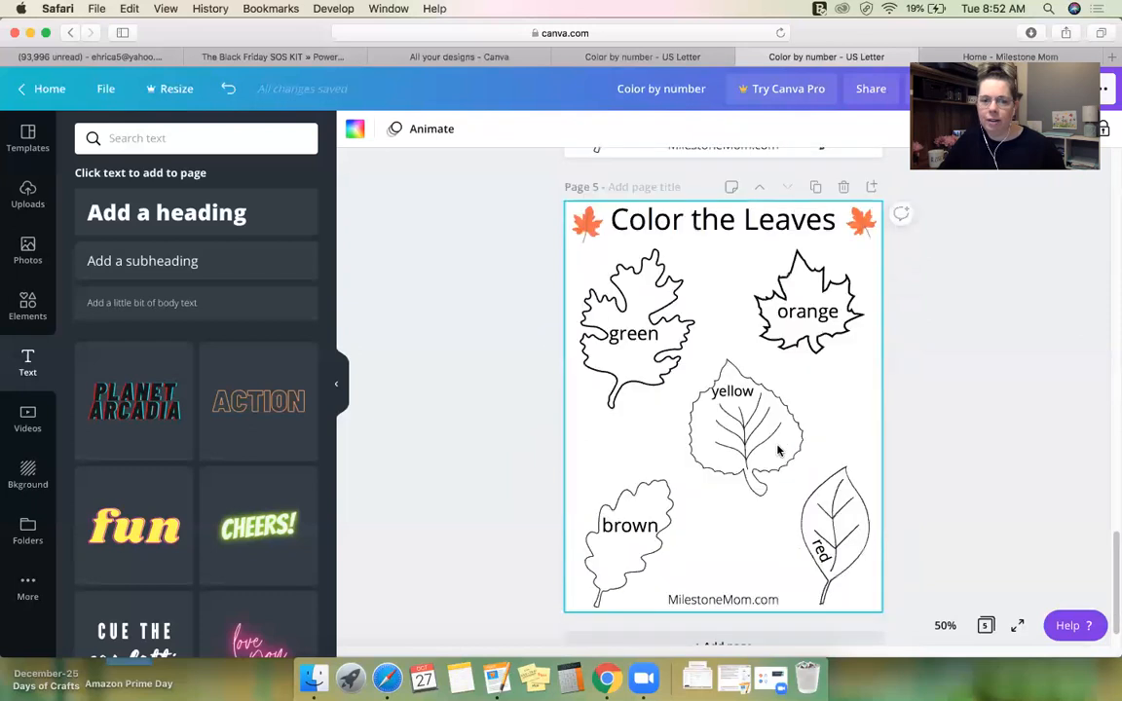
pyautogui.scroll(-1, 779, 451)
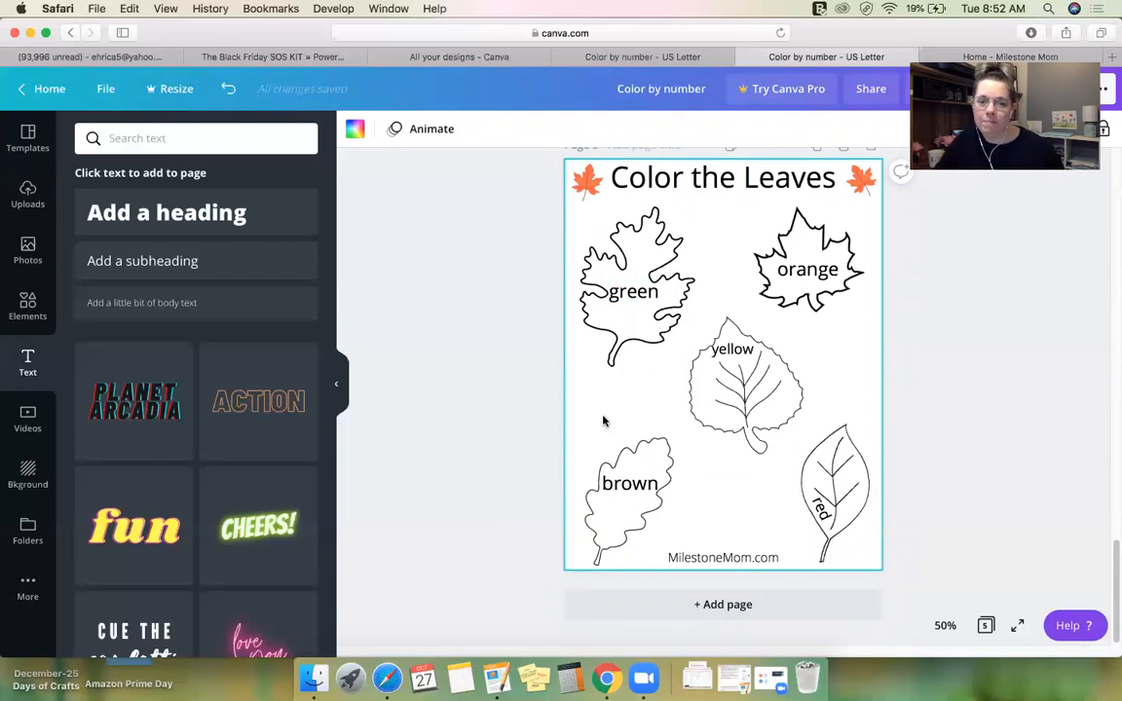
# - Move the "green" label slightly lower in its leaf on page 5 and try a green hue as its custom text color
pyautogui.moveTo(637, 299)
pyautogui.mouseDown()
pyautogui.moveTo(654, 362)
pyautogui.moveTo(633, 301)
pyautogui.mouseUp()
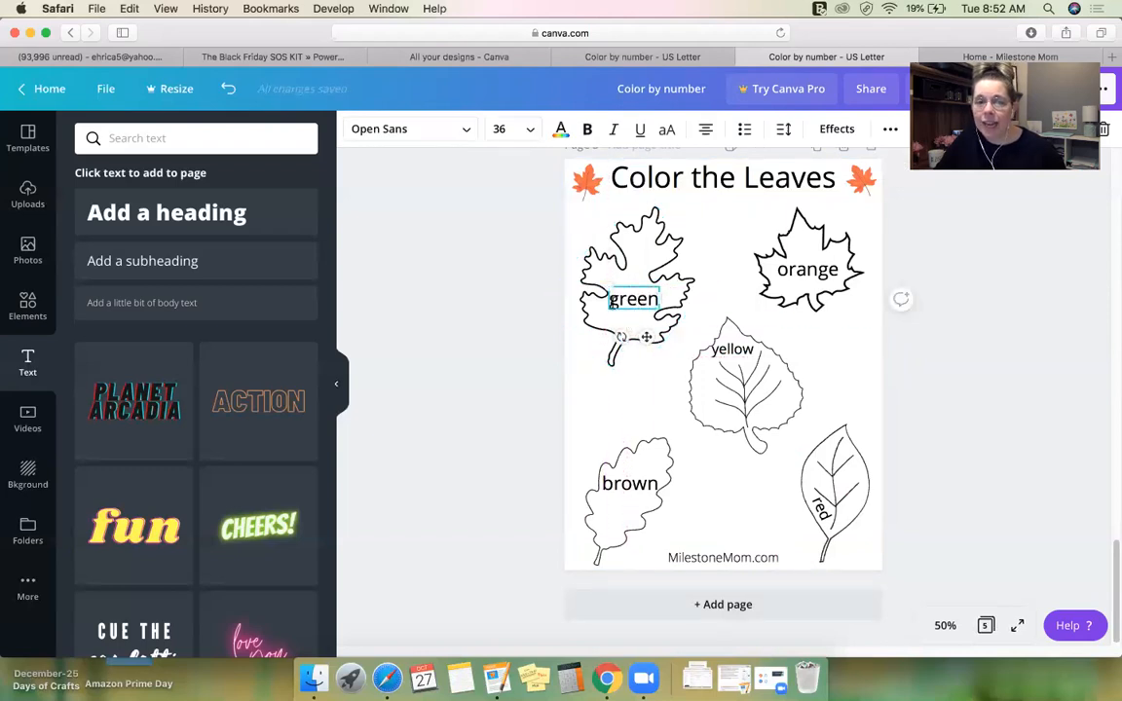
pyautogui.doubleClick(635, 300)
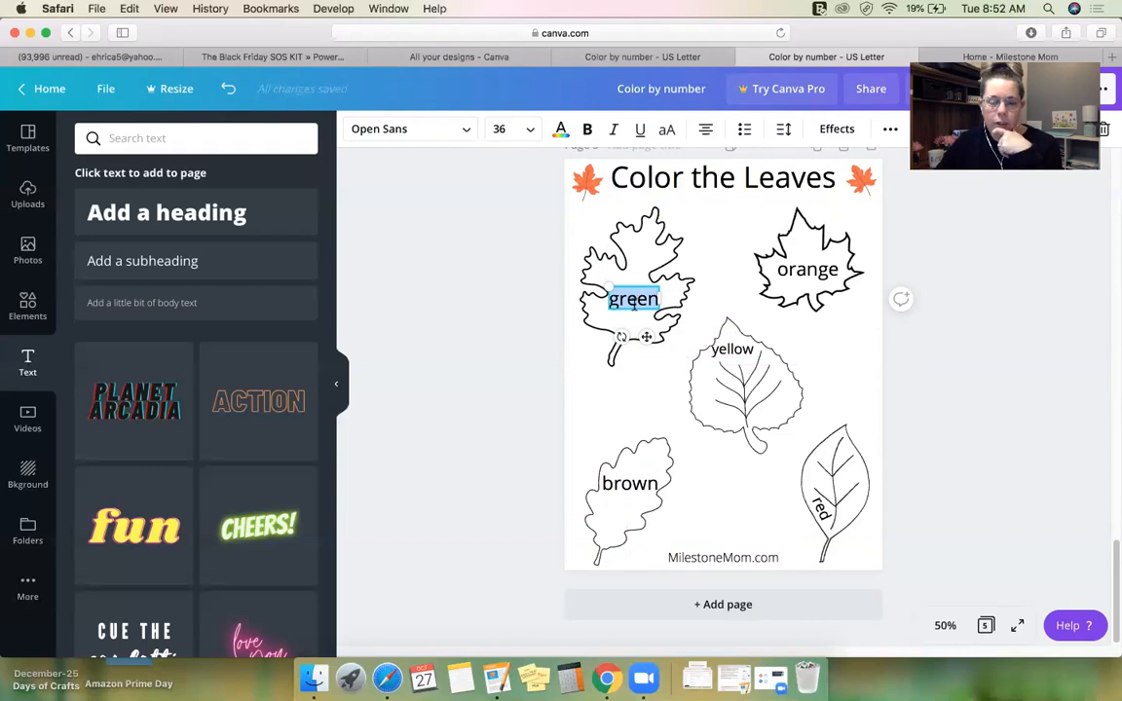
pyautogui.click(562, 132)
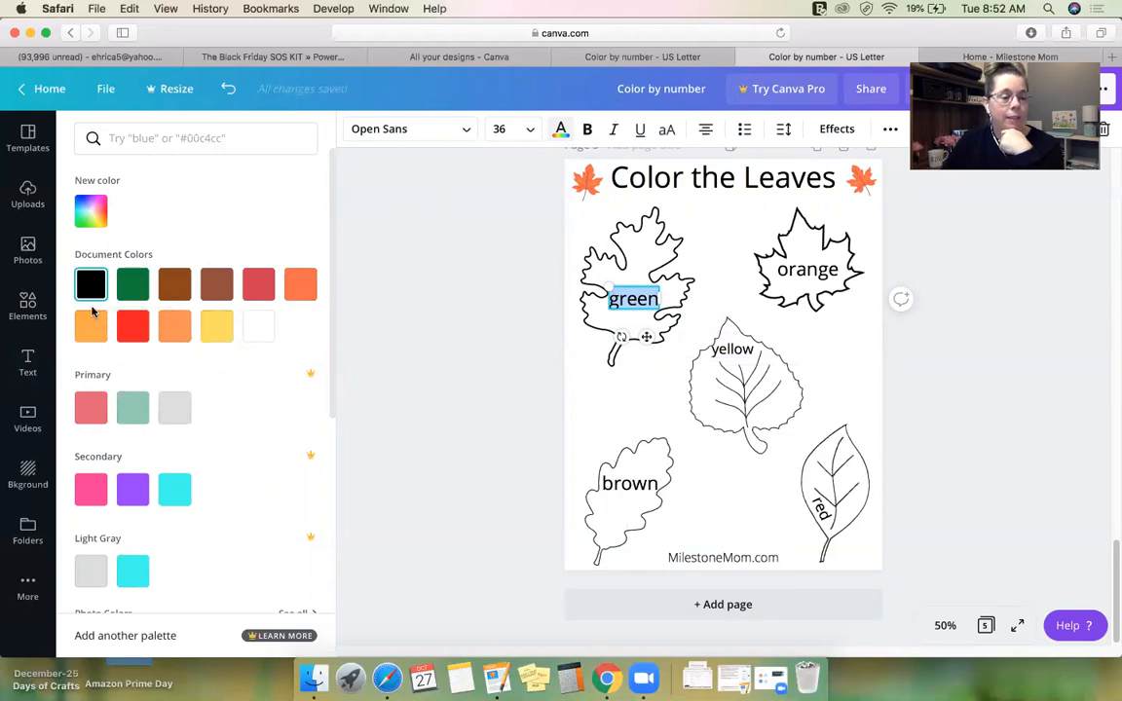
pyautogui.click(91, 220)
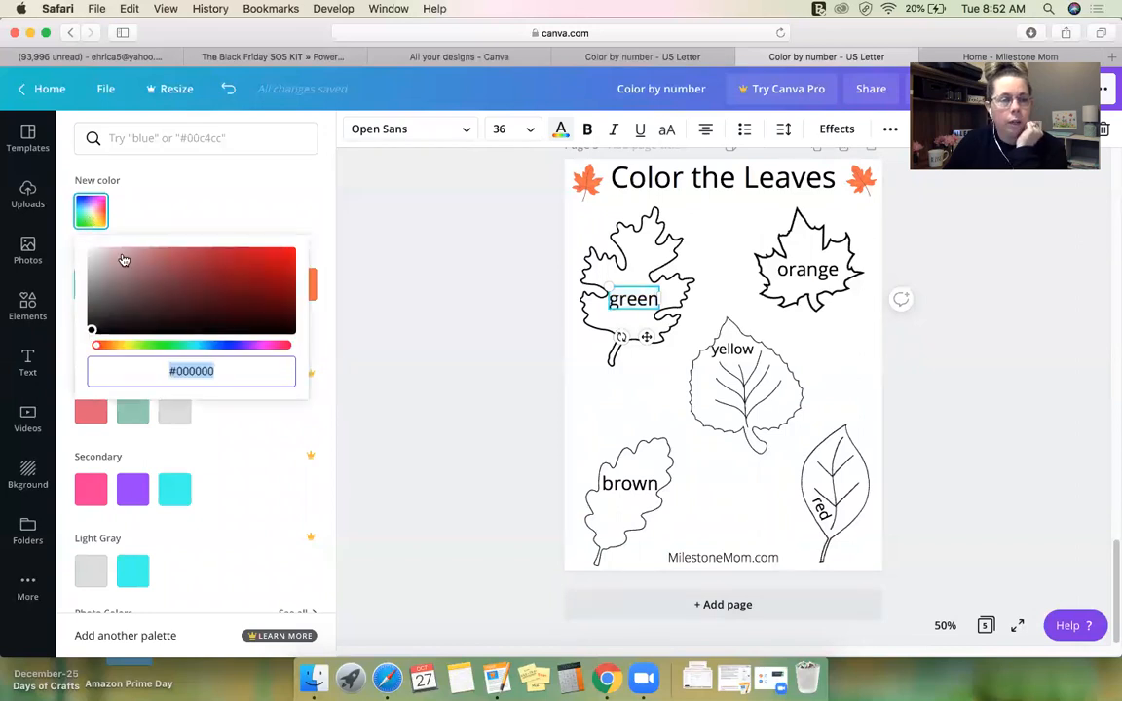
pyautogui.click(149, 346)
pyautogui.moveTo(166, 351)
pyautogui.mouseDown()
pyautogui.moveTo(187, 347)
pyautogui.moveTo(147, 352)
pyautogui.mouseUp()
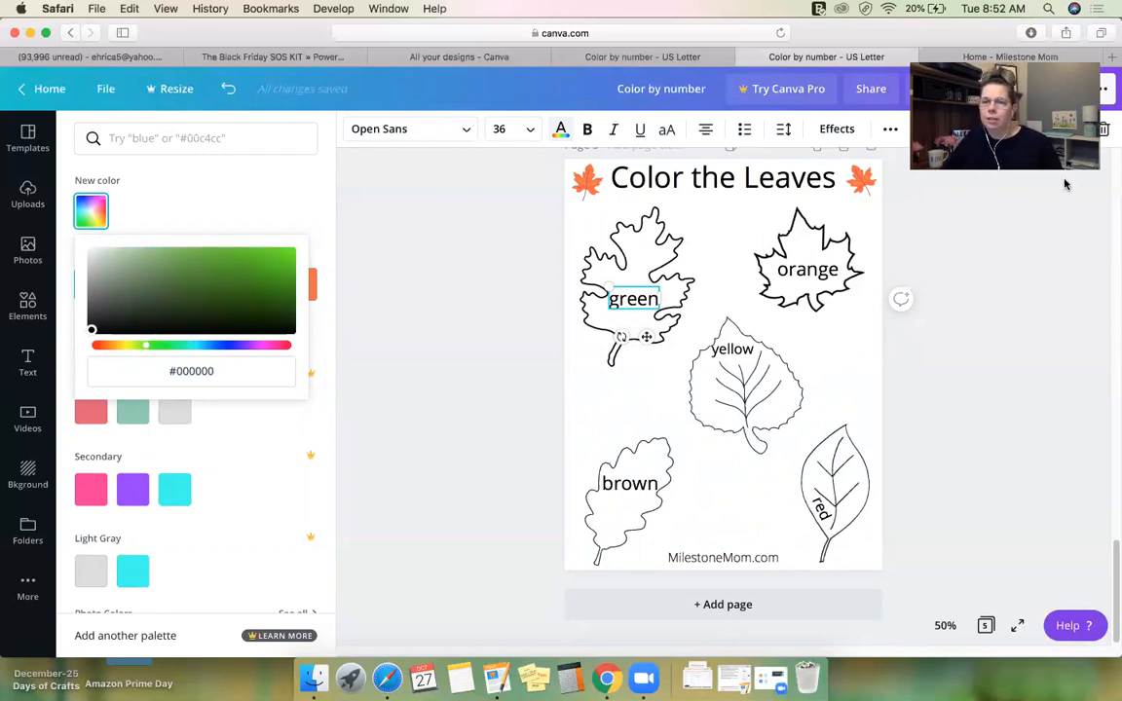
# - Search the web for "green hex code" in a new browser tab and copy the code for green, 008000
pyautogui.click(1112, 60)
pyautogui.write('green hex c')
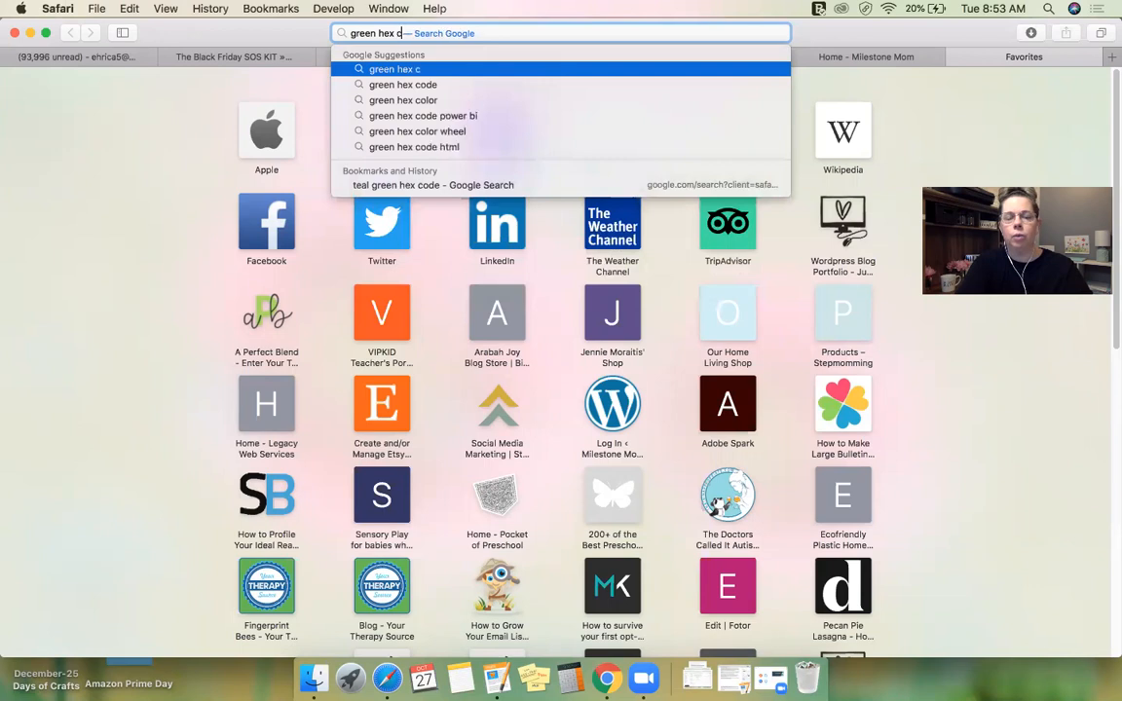
pyautogui.write('ode')
pyautogui.press('Return')
pyautogui.press('Return')
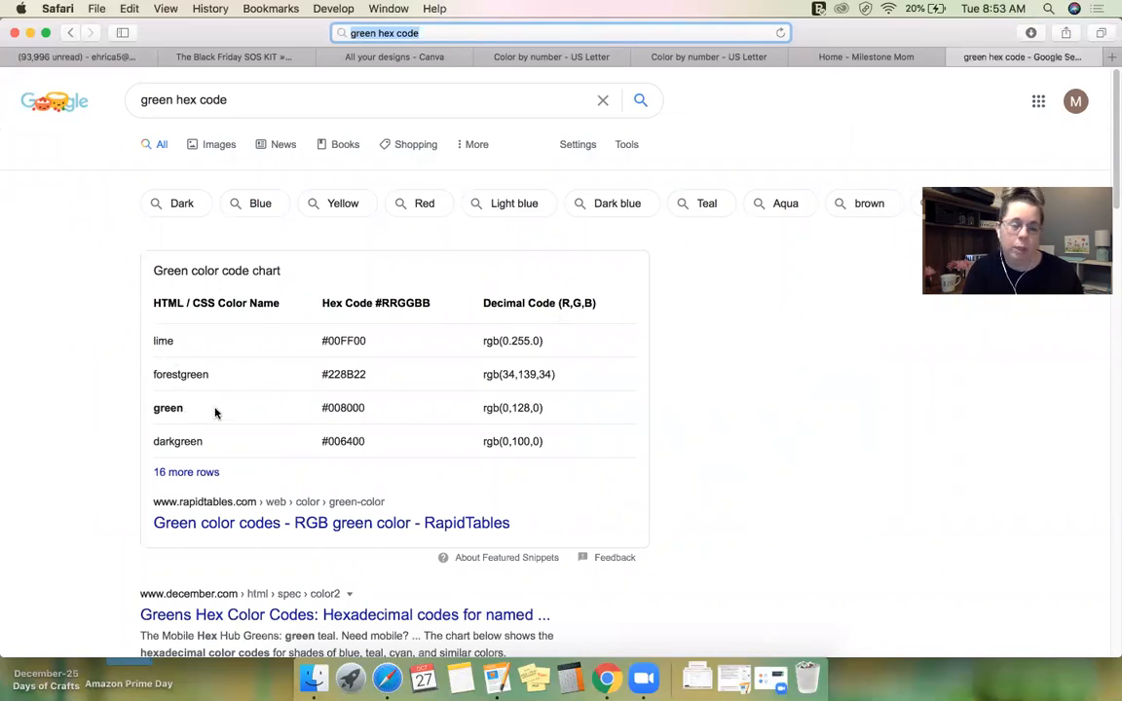
pyautogui.moveTo(367, 408); pyautogui.dragTo(331, 409)
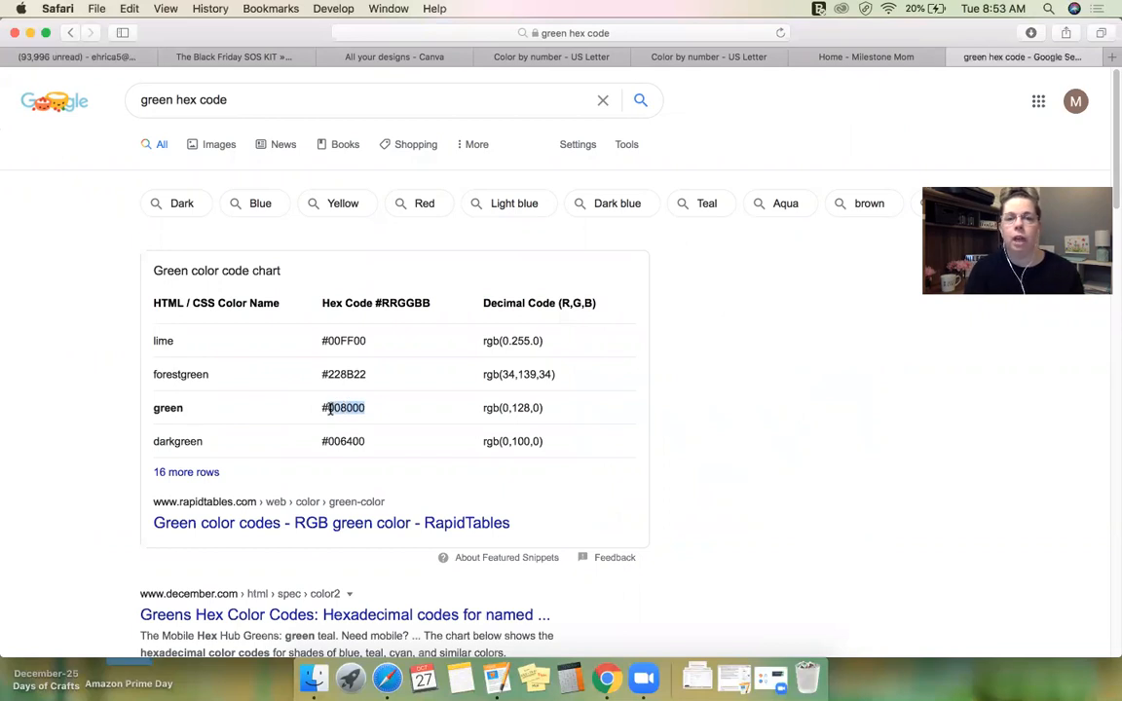
# - Return to the Canva design and set the "green" label's text color on page 5 to #008000
pyautogui.click(724, 61)
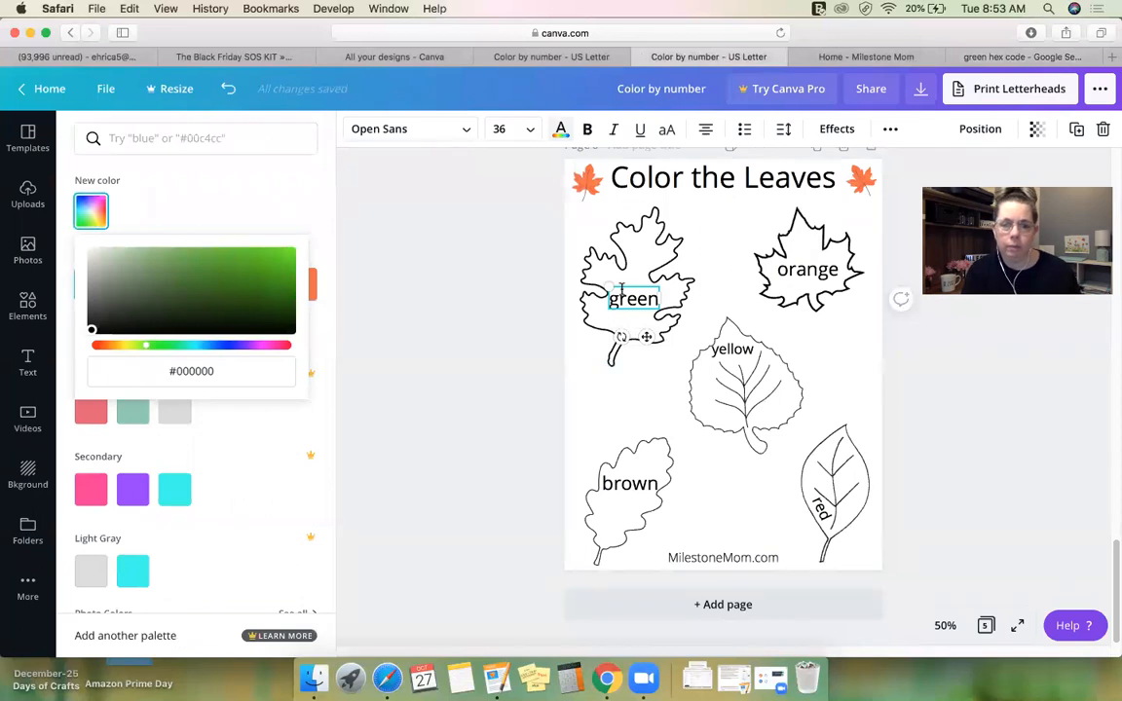
pyautogui.moveTo(655, 300); pyautogui.dragTo(612, 302)
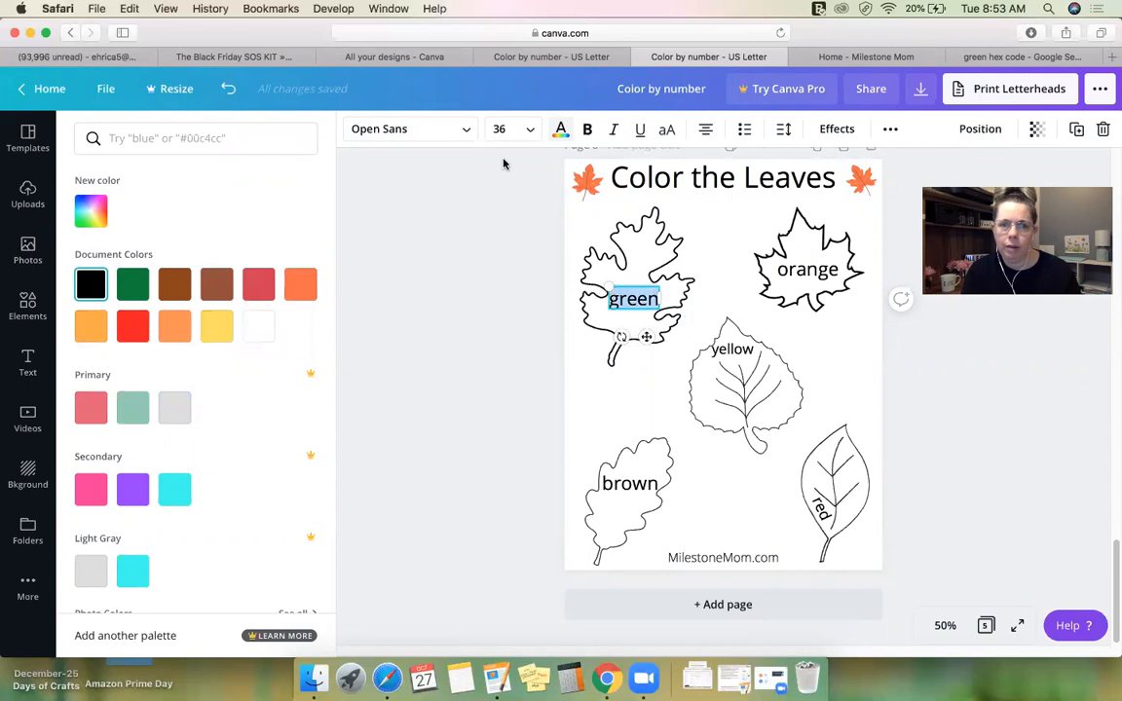
pyautogui.click(92, 220)
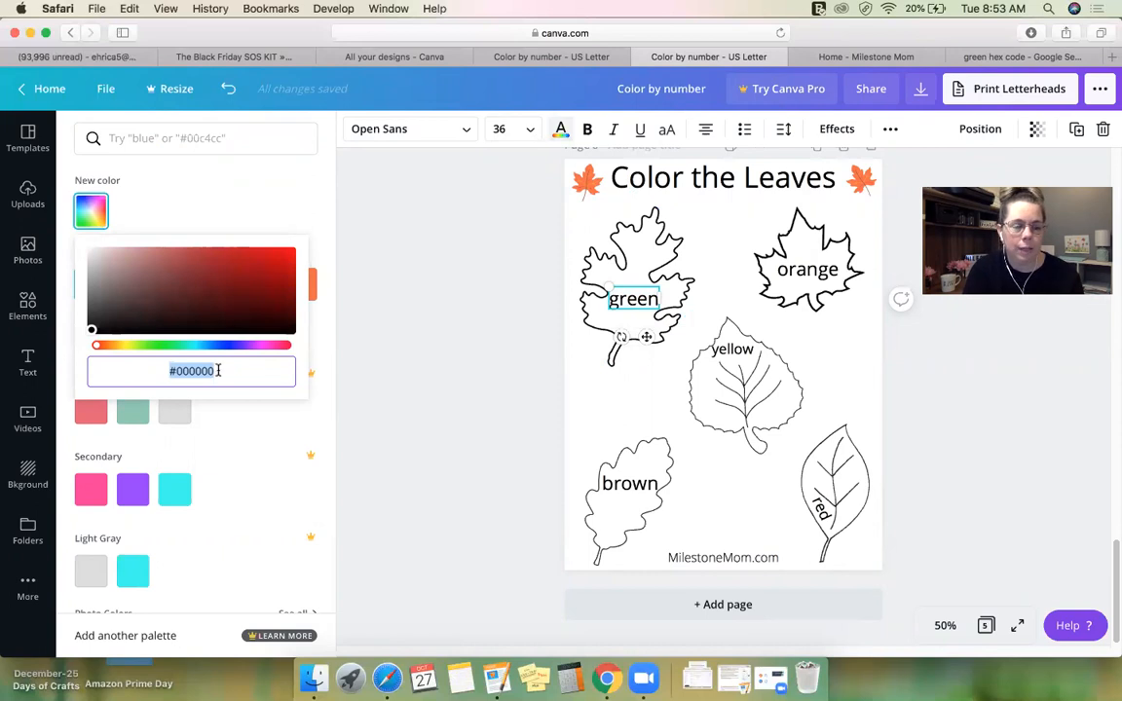
pyautogui.write('#008000')
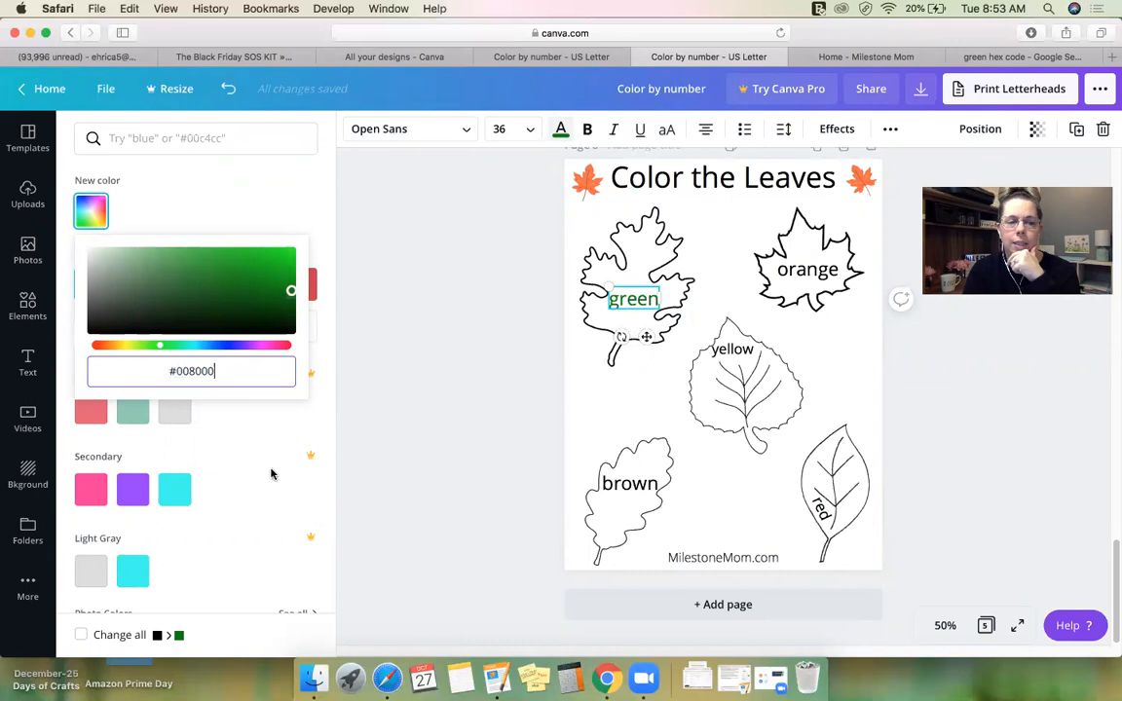
pyautogui.click(396, 442)
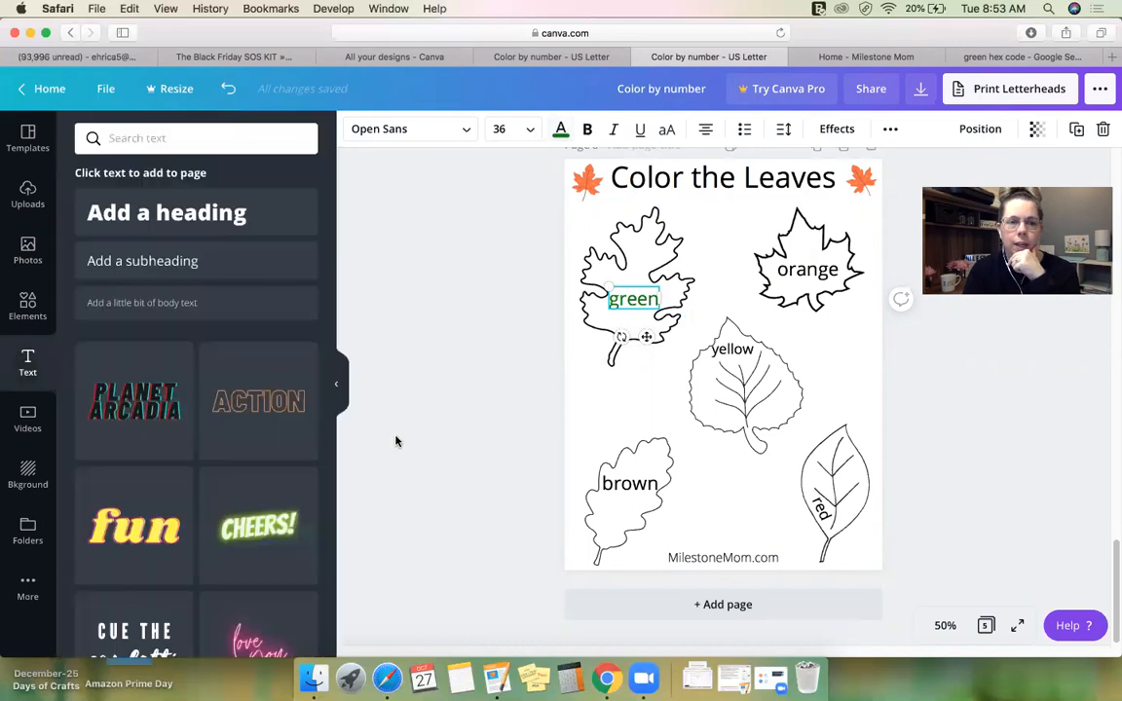
# - Compare the two document greens on the "green" label and apply the bluish dark green that was already in the design
pyautogui.click(562, 130)
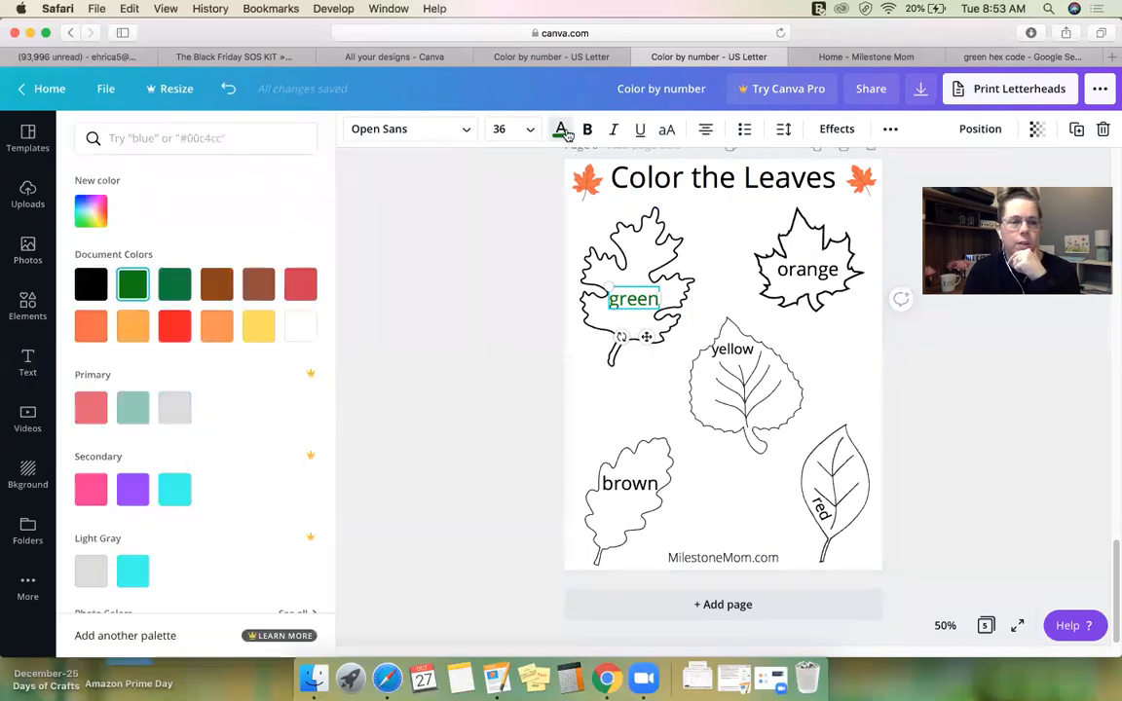
pyautogui.click(172, 286)
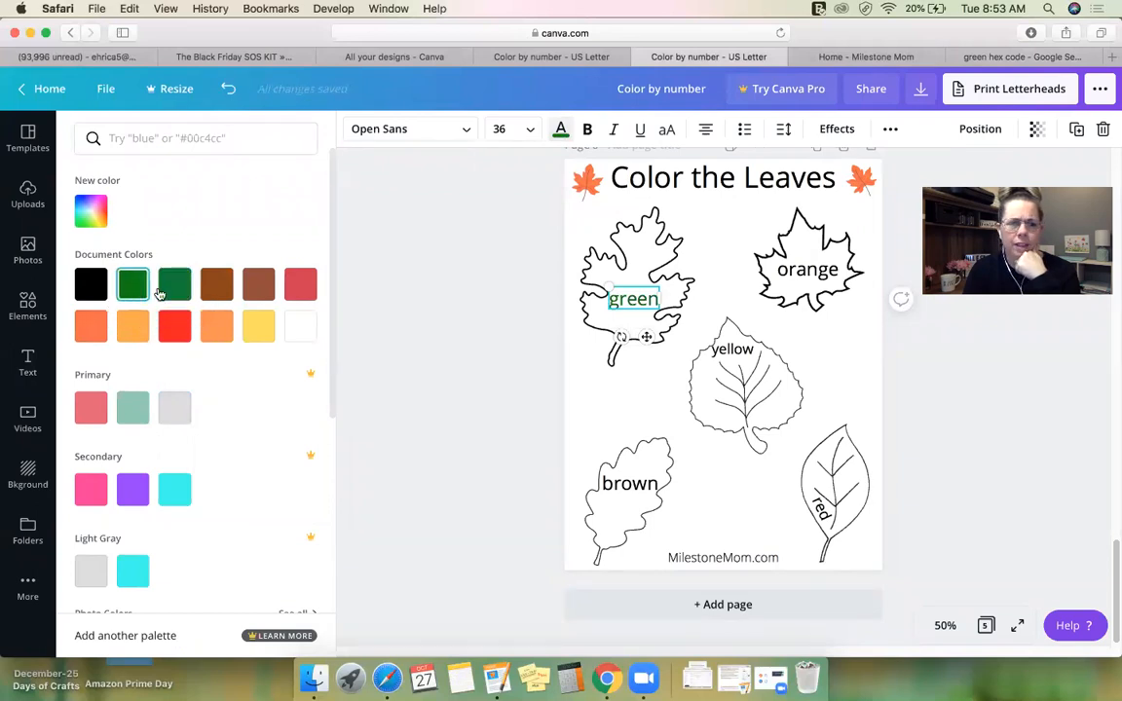
pyautogui.click(135, 294)
pyautogui.click(171, 288)
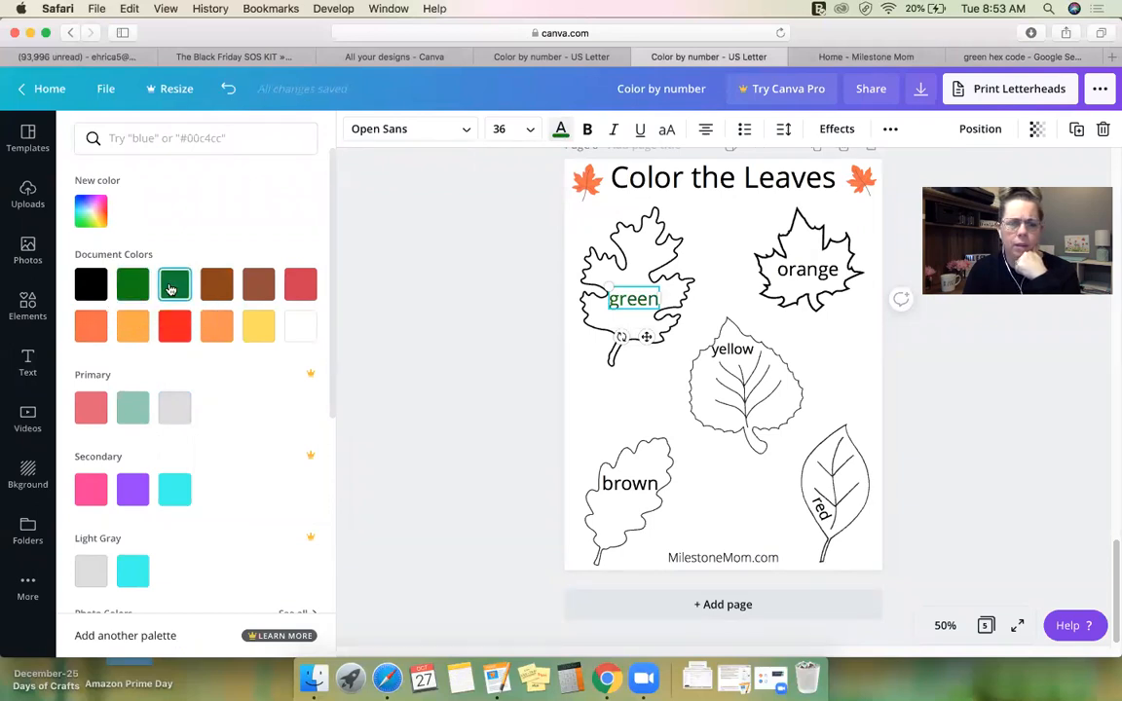
pyautogui.click(458, 377)
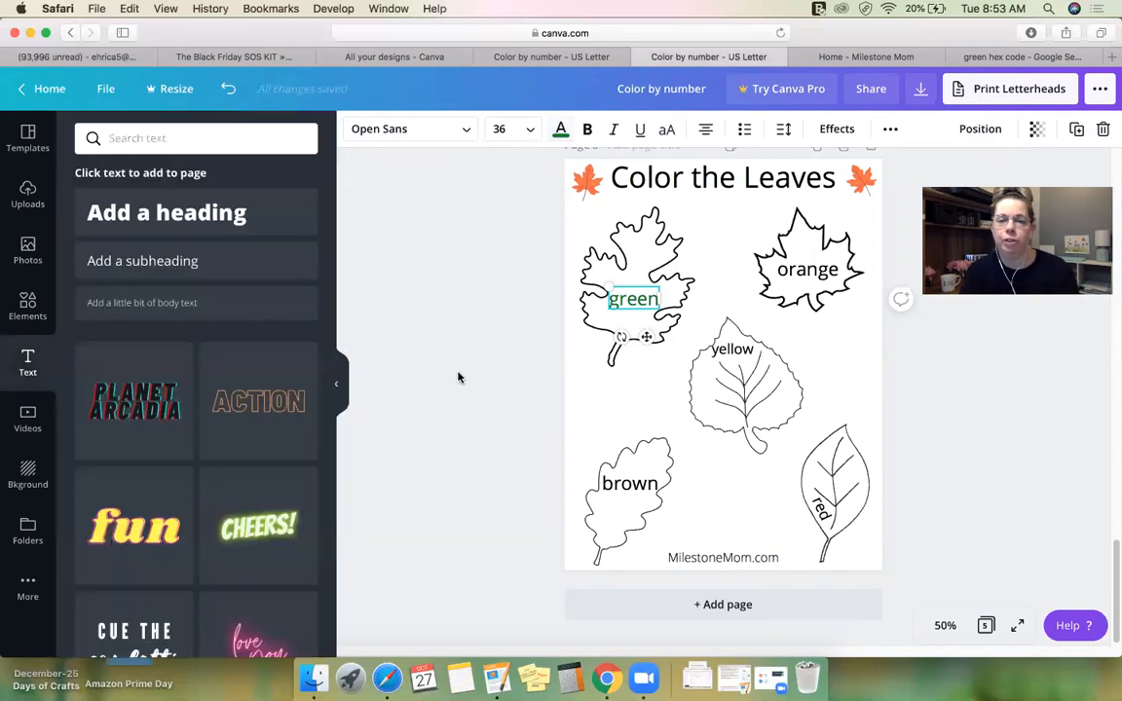
pyautogui.click(519, 381)
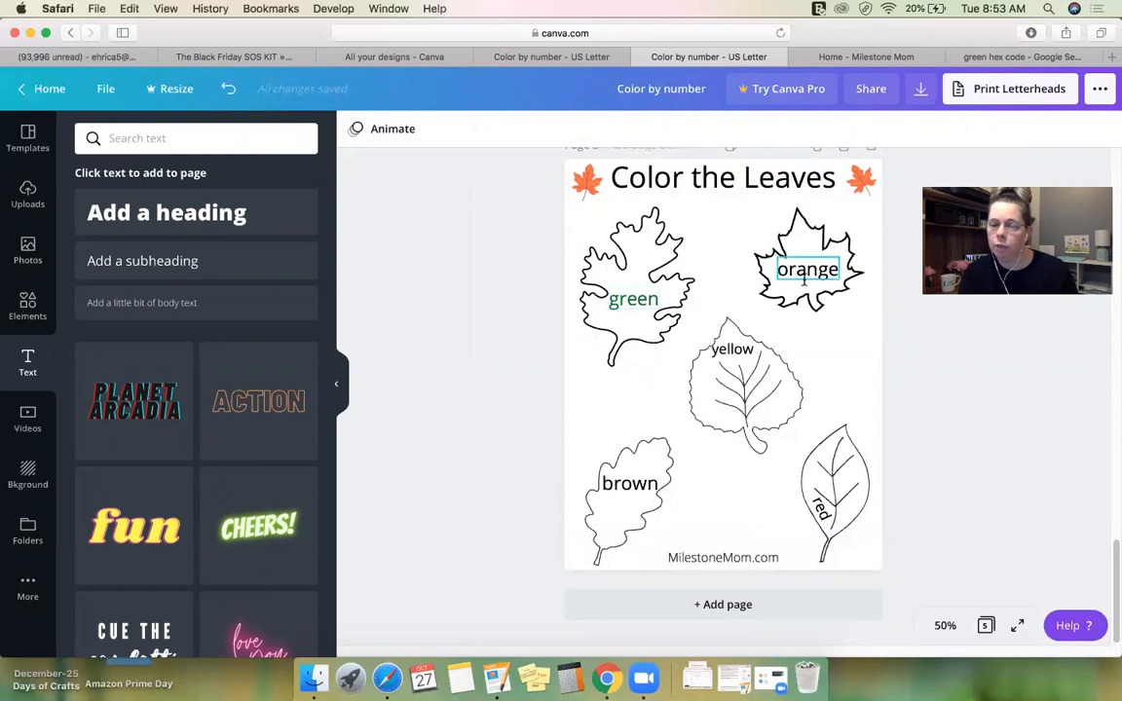
# - Move the green, orange, yellow, brown and red labels on page 5 below their leaves, outside the outlines, and straighten "red" to horizontal
pyautogui.moveTo(636, 310); pyautogui.dragTo(641, 362)
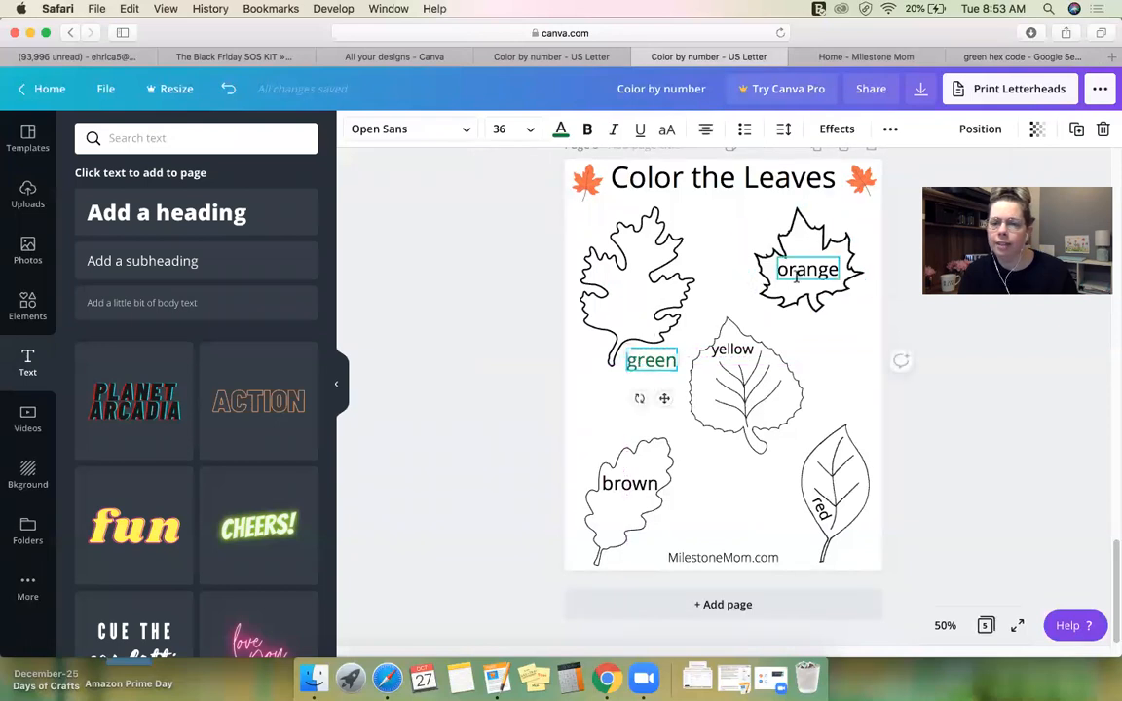
pyautogui.moveTo(799, 279); pyautogui.dragTo(835, 338)
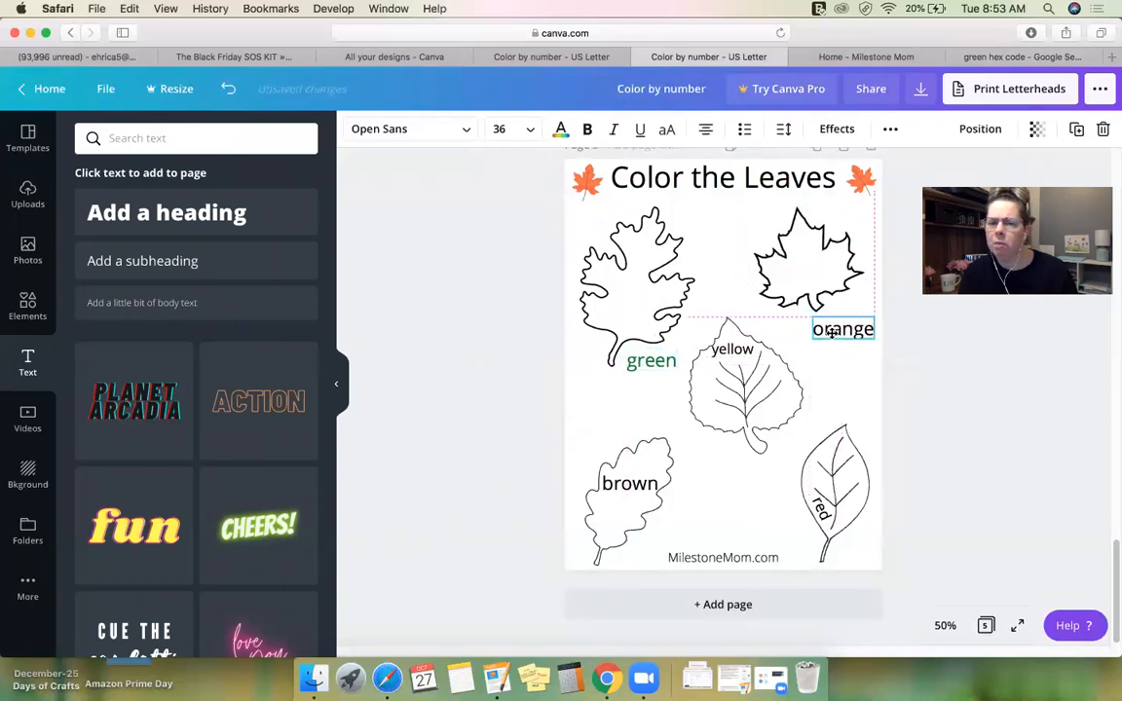
pyautogui.moveTo(738, 354); pyautogui.dragTo(724, 448)
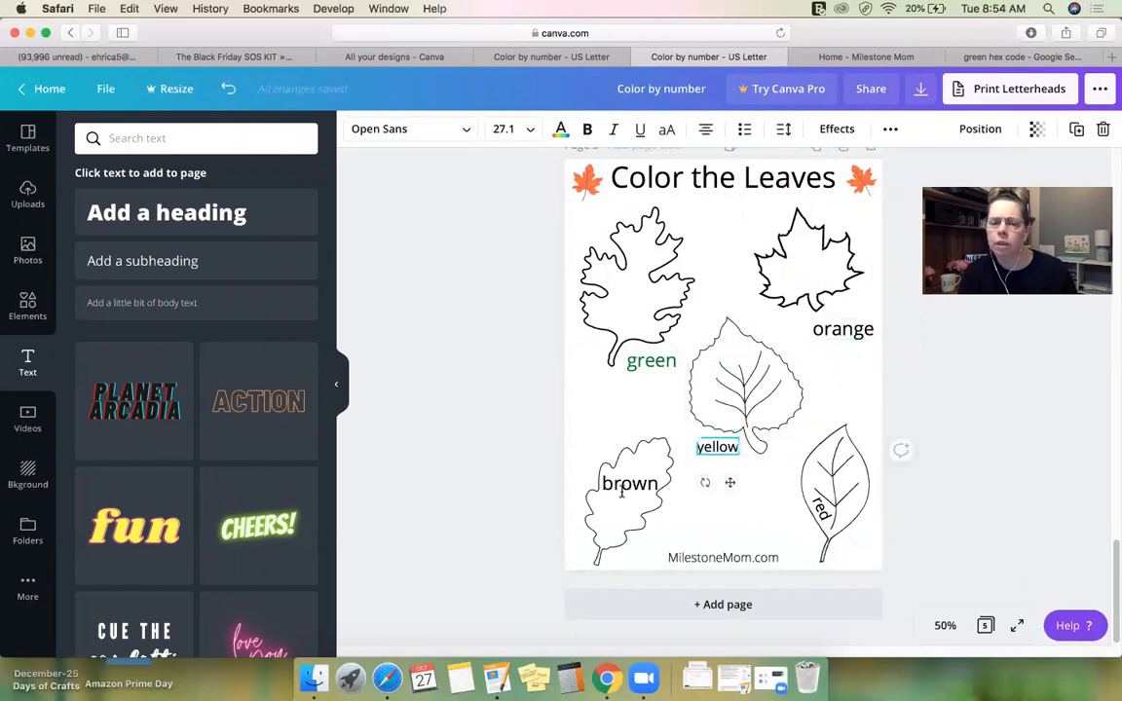
pyautogui.moveTo(628, 485); pyautogui.dragTo(636, 557)
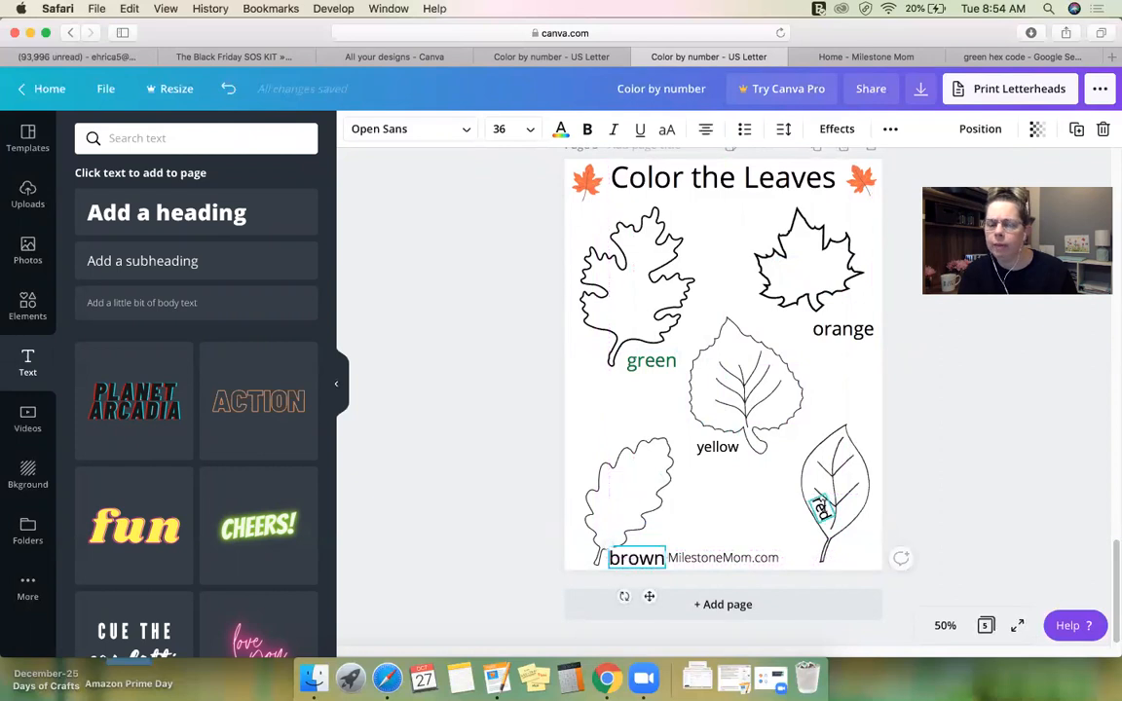
pyautogui.moveTo(821, 508); pyautogui.dragTo(788, 573)
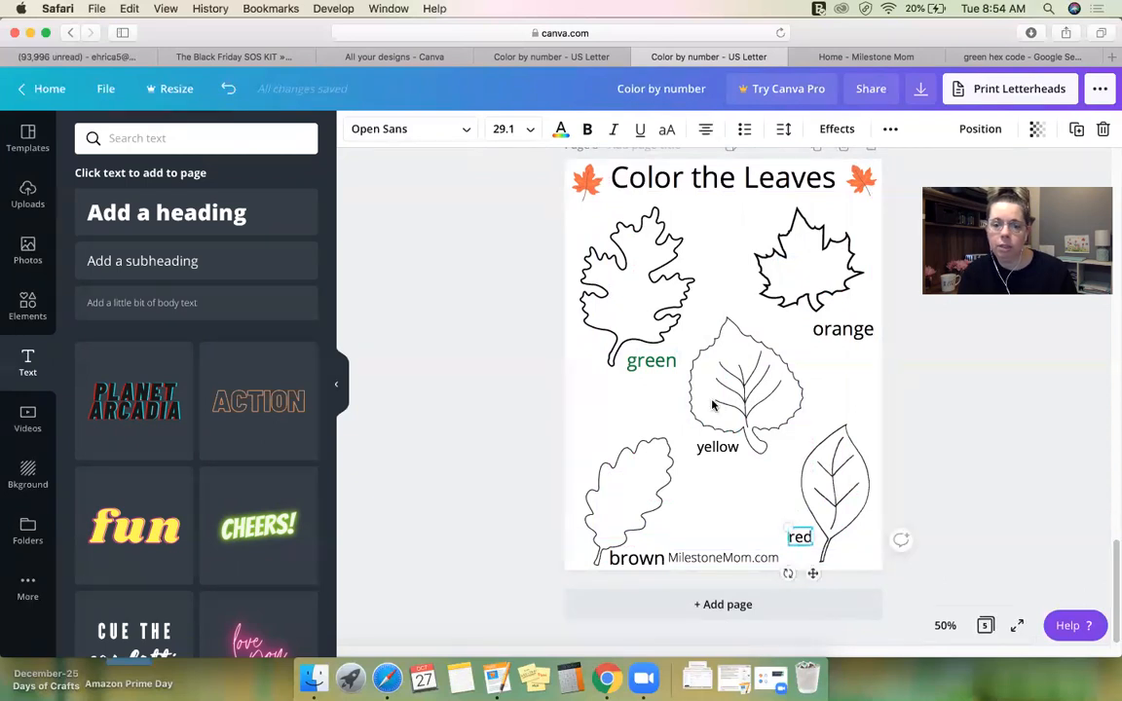
pyautogui.click(815, 330)
pyautogui.moveTo(814, 330); pyautogui.dragTo(863, 335)
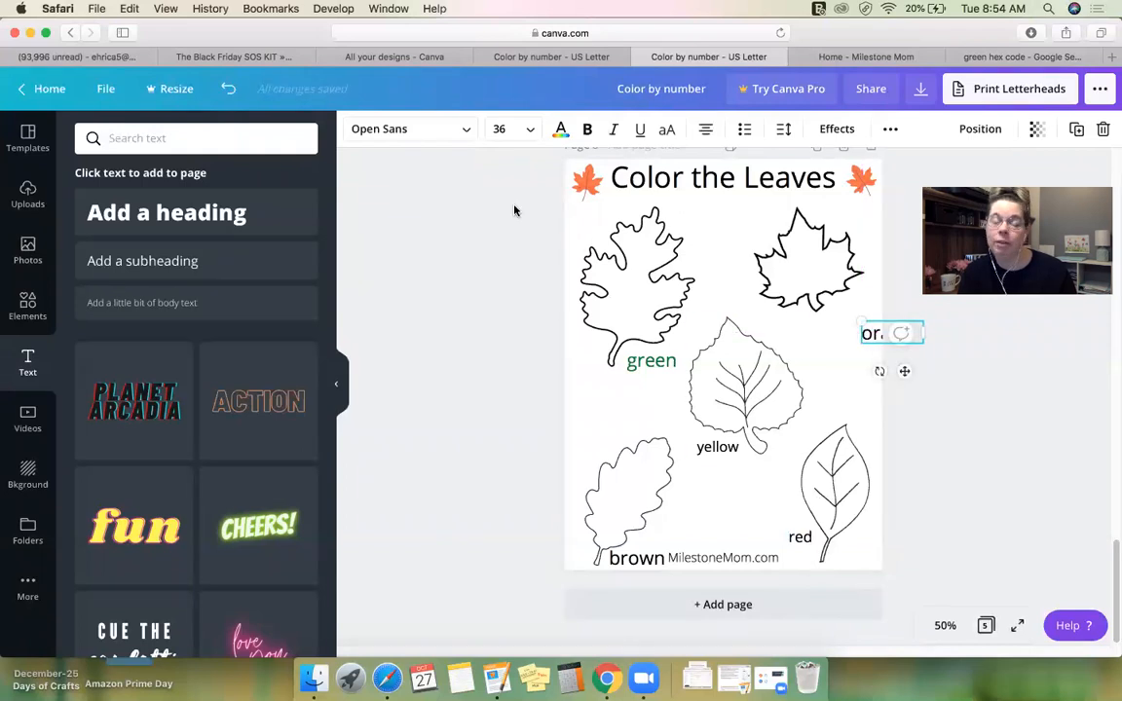
pyautogui.click(223, 88)
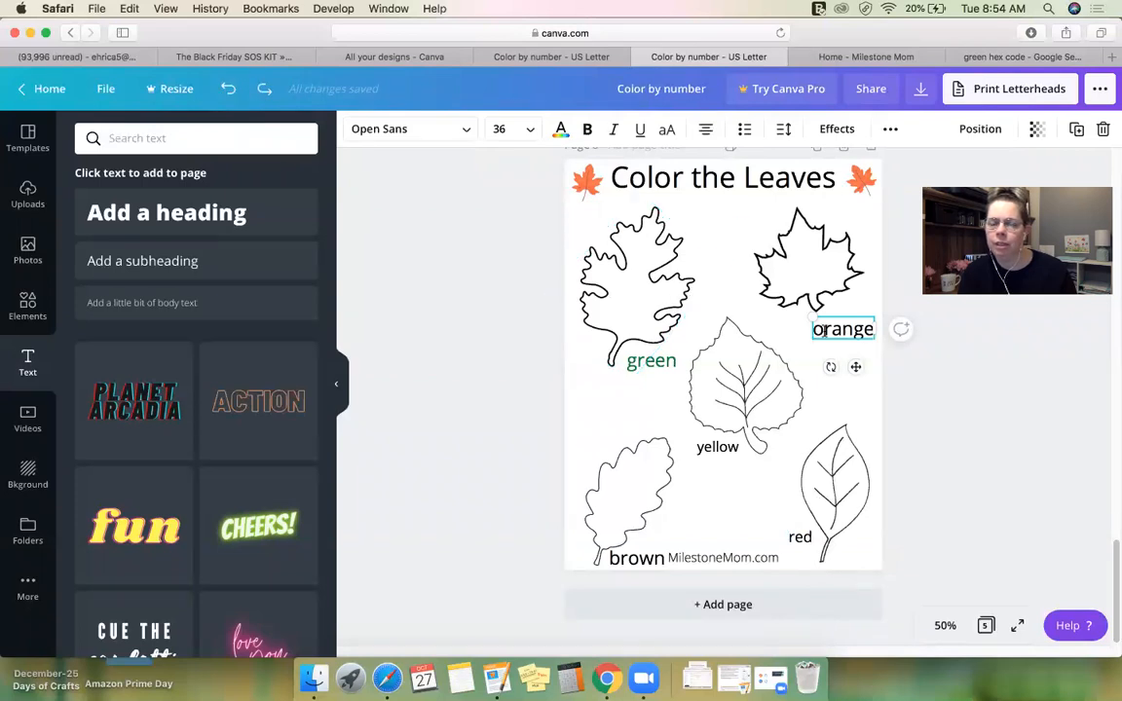
# - Set the text color of the "orange" label on page 5 to the reddish orange among the document colors
pyautogui.doubleClick(867, 332)
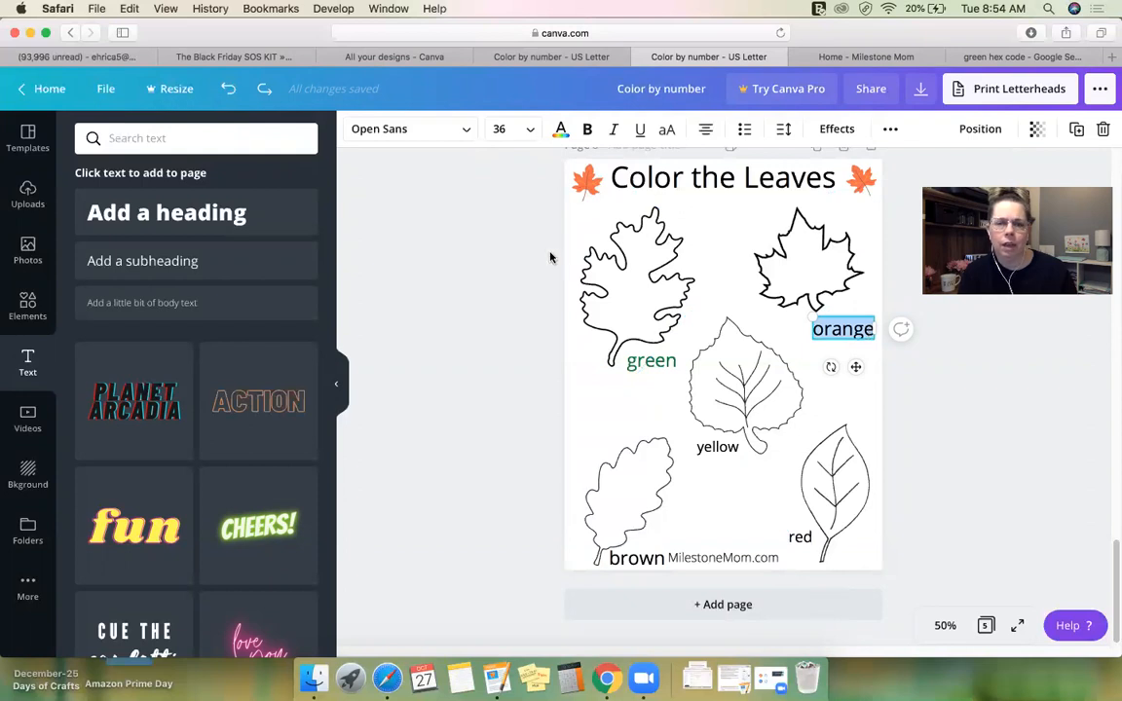
pyautogui.click(560, 128)
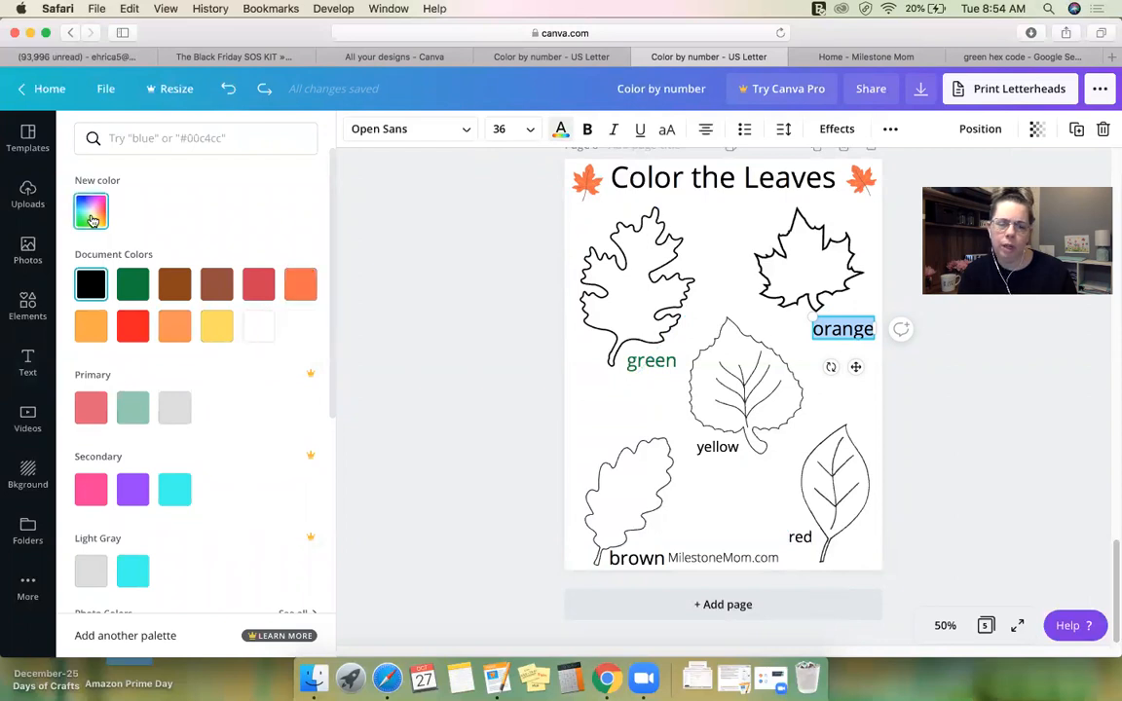
pyautogui.click(305, 285)
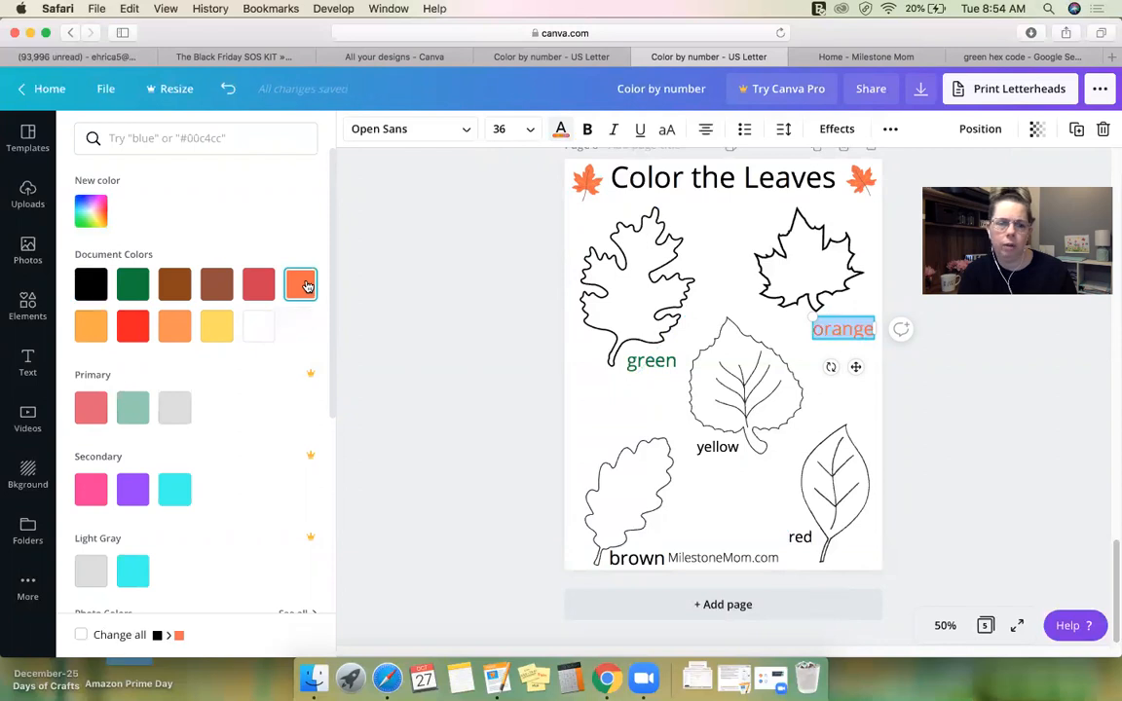
# - Enlarge the "yellow" label on page 5 to size 32.5 and color its text with the document's yellow
pyautogui.click(706, 448)
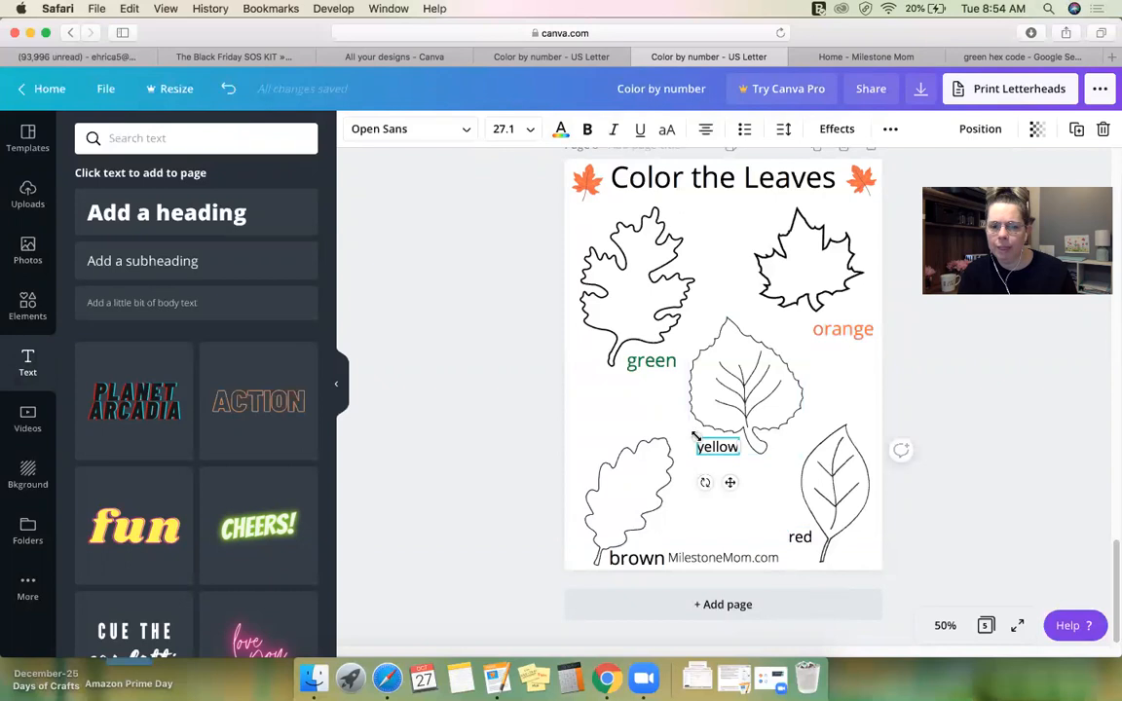
pyautogui.moveTo(682, 433); pyautogui.dragTo(708, 450)
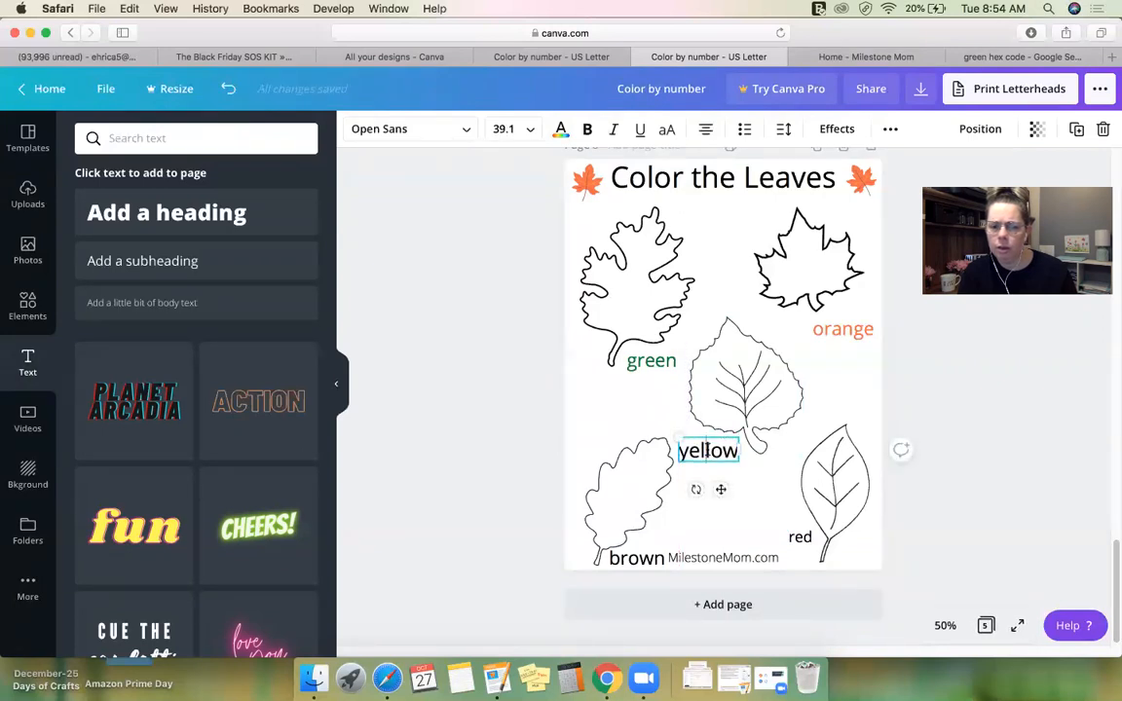
pyautogui.moveTo(681, 442); pyautogui.dragTo(688, 446)
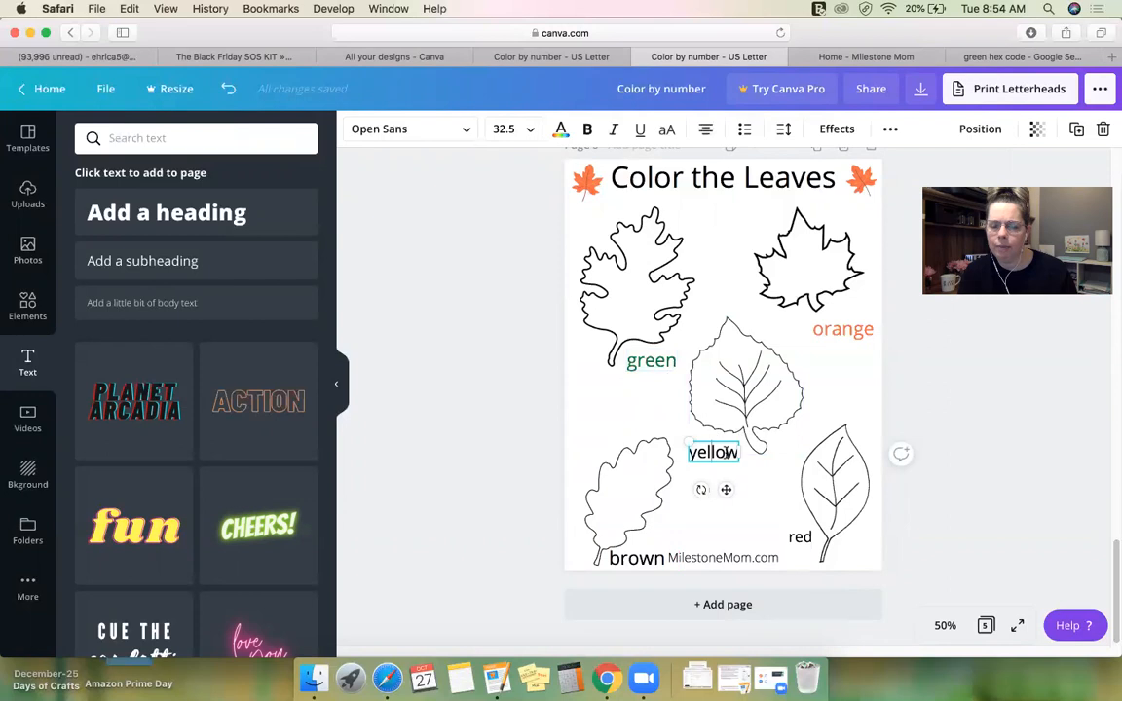
pyautogui.doubleClick(694, 454)
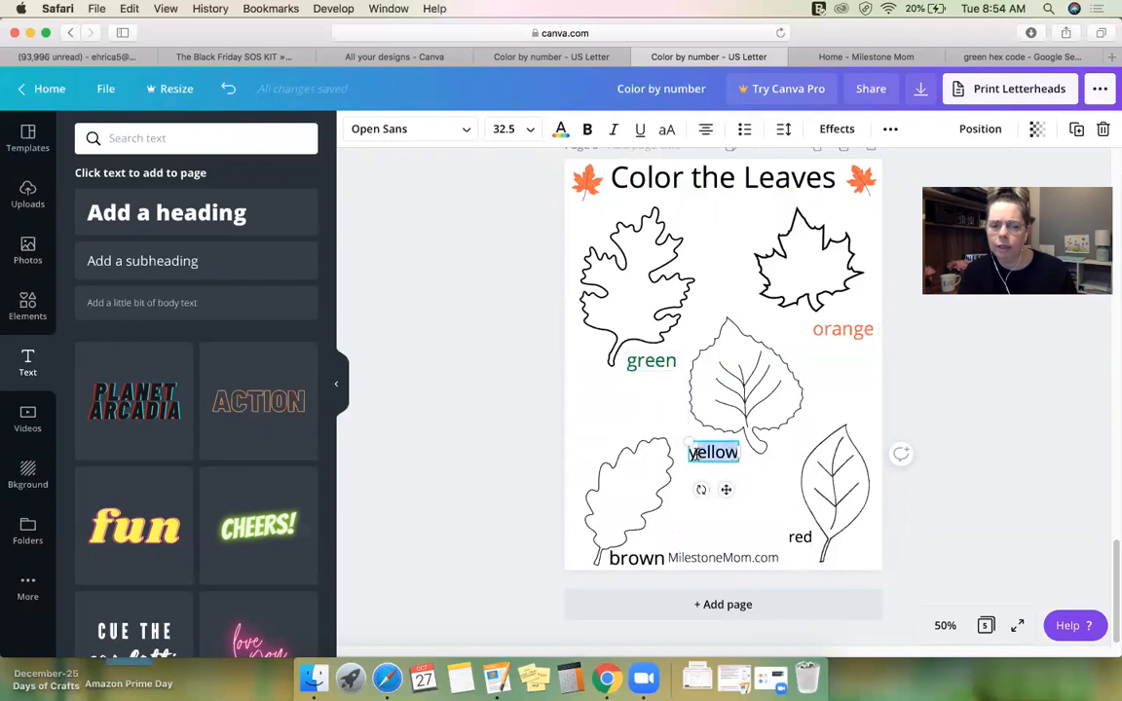
pyautogui.click(560, 129)
pyautogui.click(217, 326)
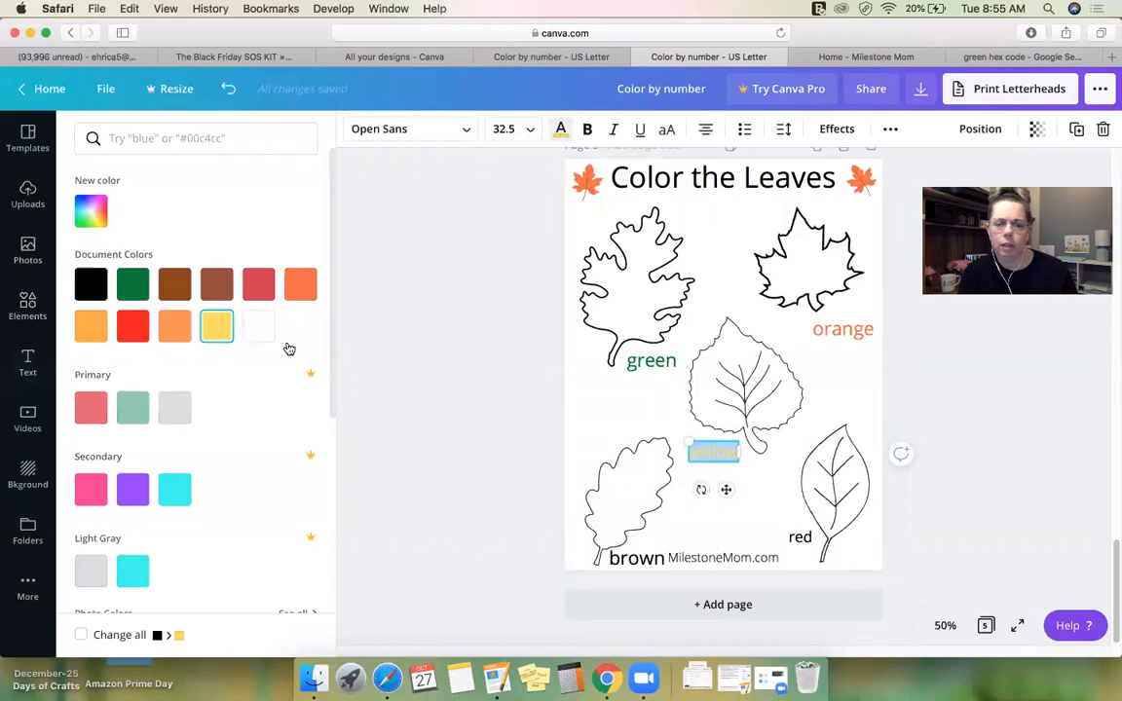
pyautogui.press('Escape')
# - Shrink the "brown" label to size 29.8, move it above its leaf's upper-left edge, and apply the more orange of the document's two browns
pyautogui.click(638, 557)
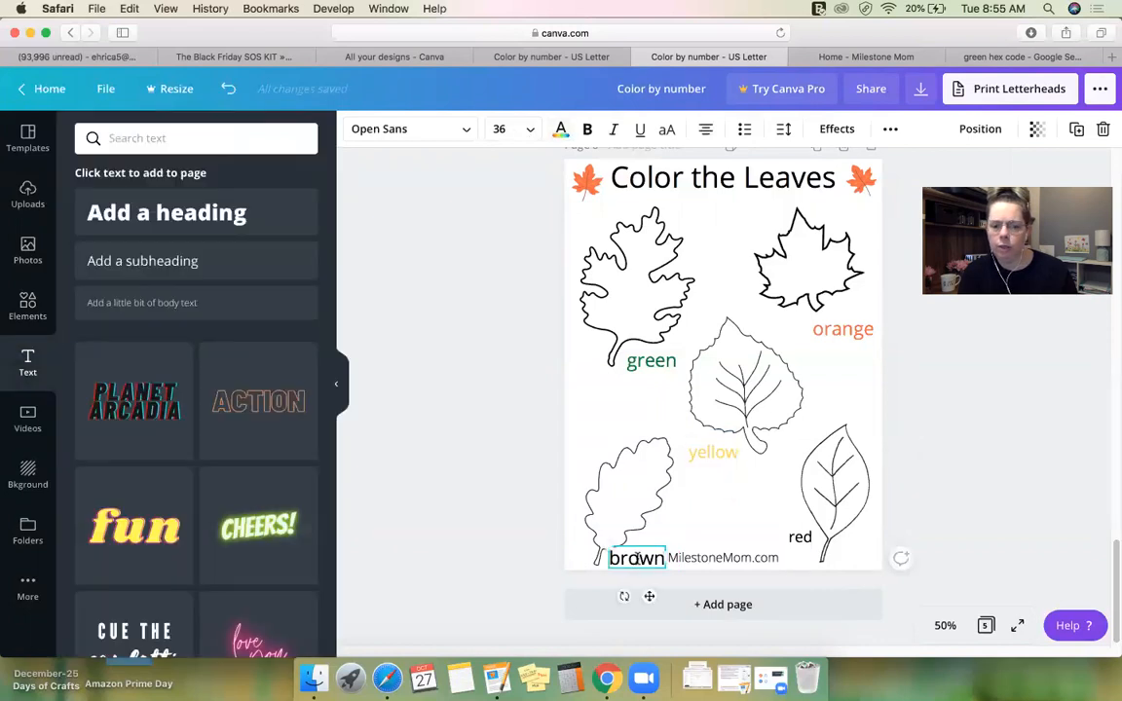
pyautogui.moveTo(609, 549); pyautogui.dragTo(587, 441)
pyautogui.doubleClick(604, 443)
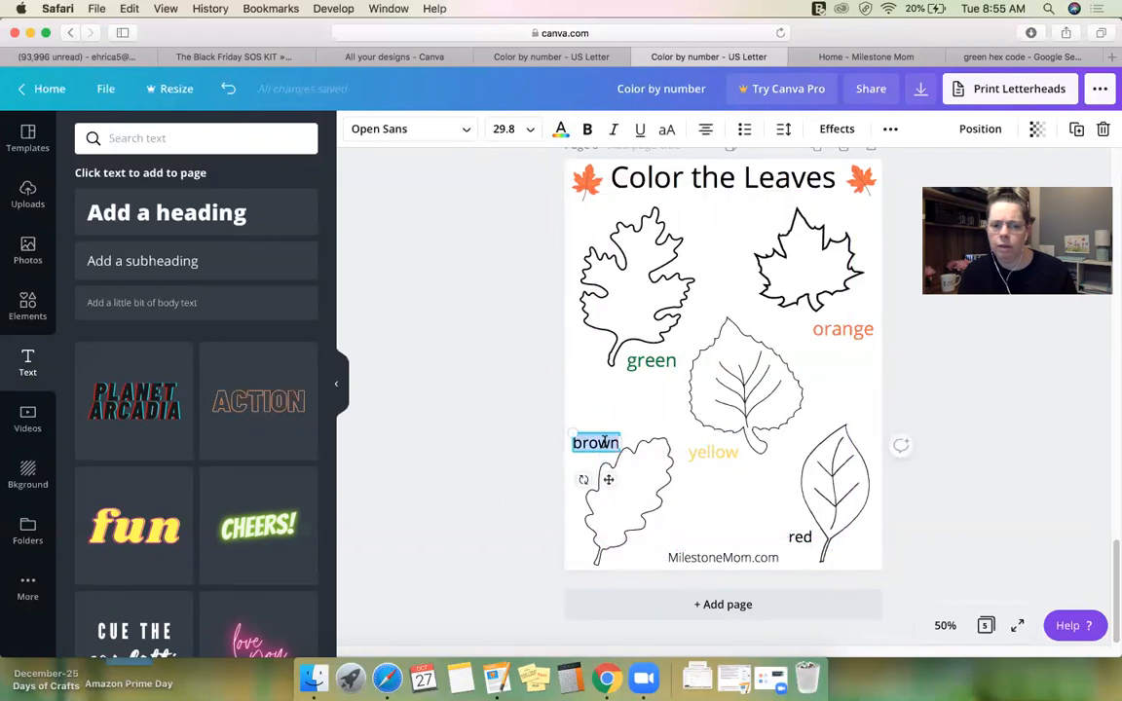
pyautogui.click(561, 128)
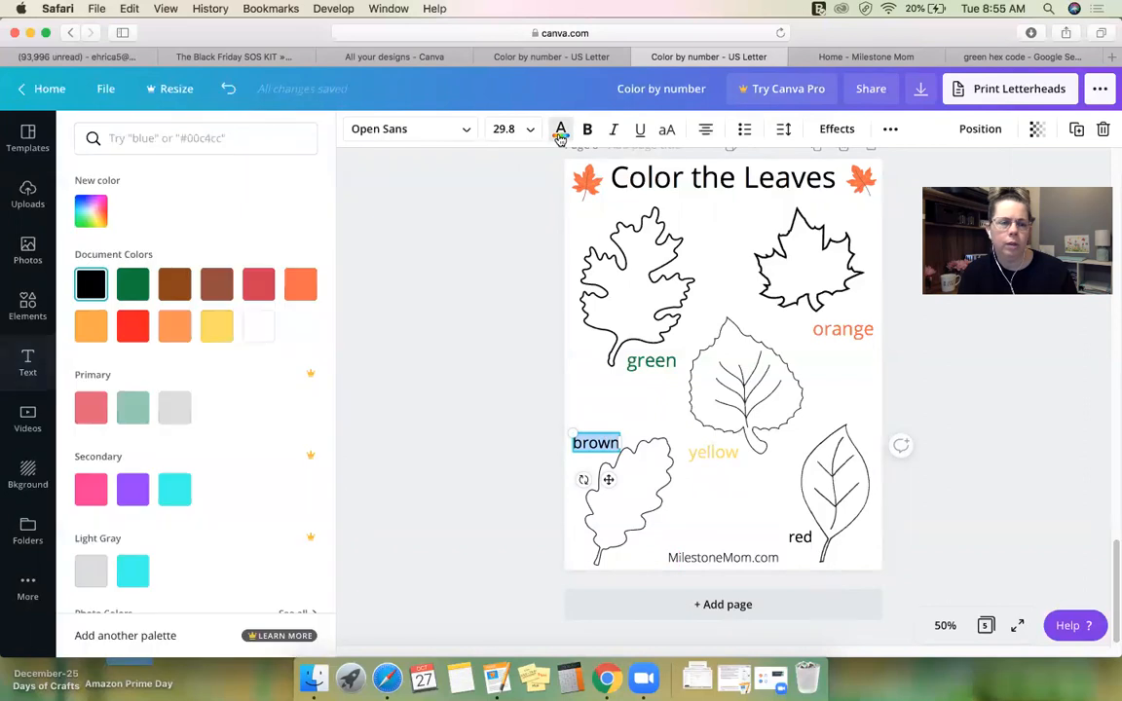
pyautogui.click(176, 287)
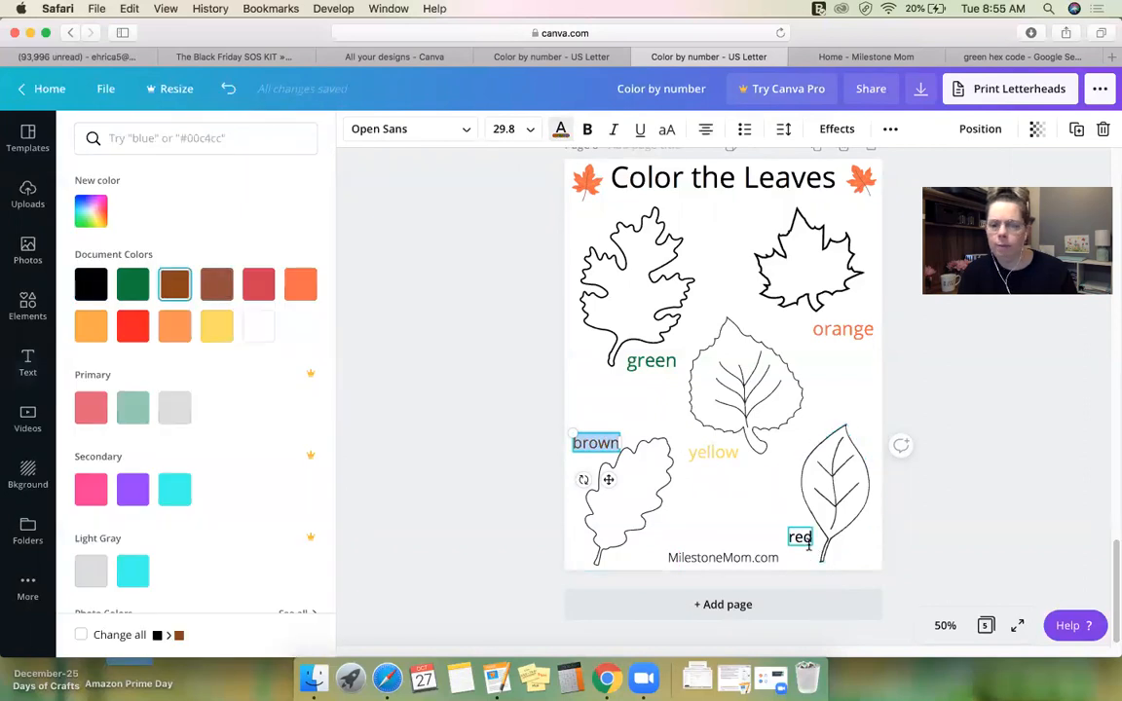
# - Color the "red" label on page 5 with the bright red from the document colors and deselect it
pyautogui.click(801, 537)
pyautogui.doubleClick(800, 537)
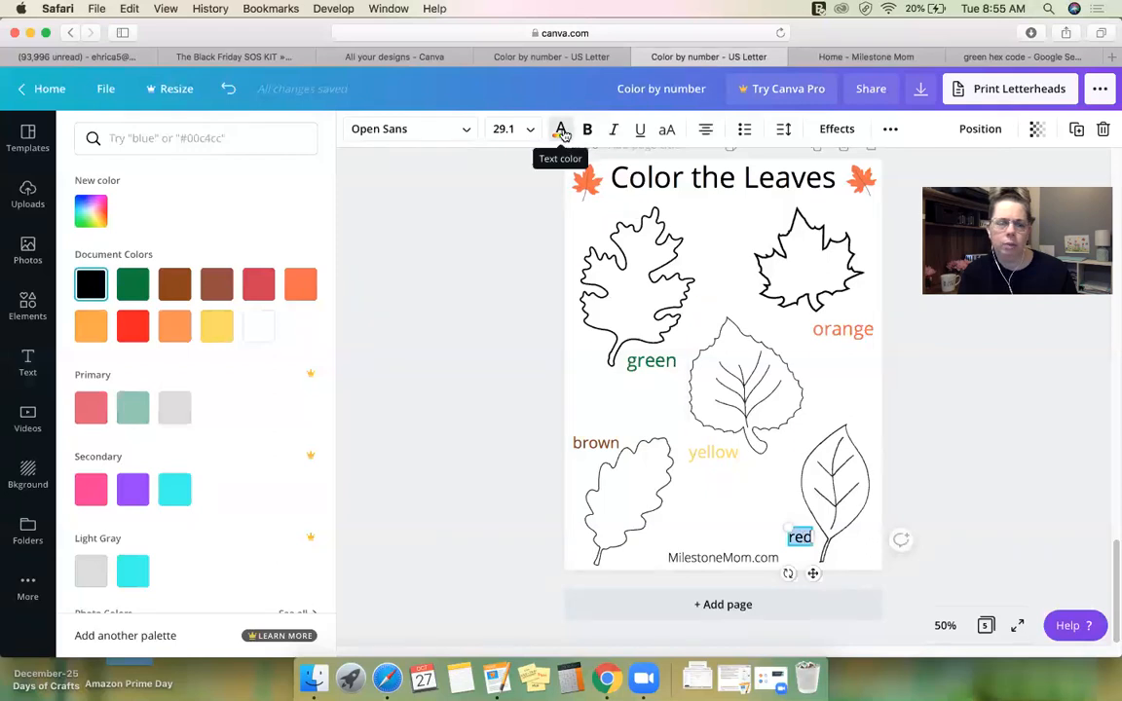
pyautogui.click(134, 329)
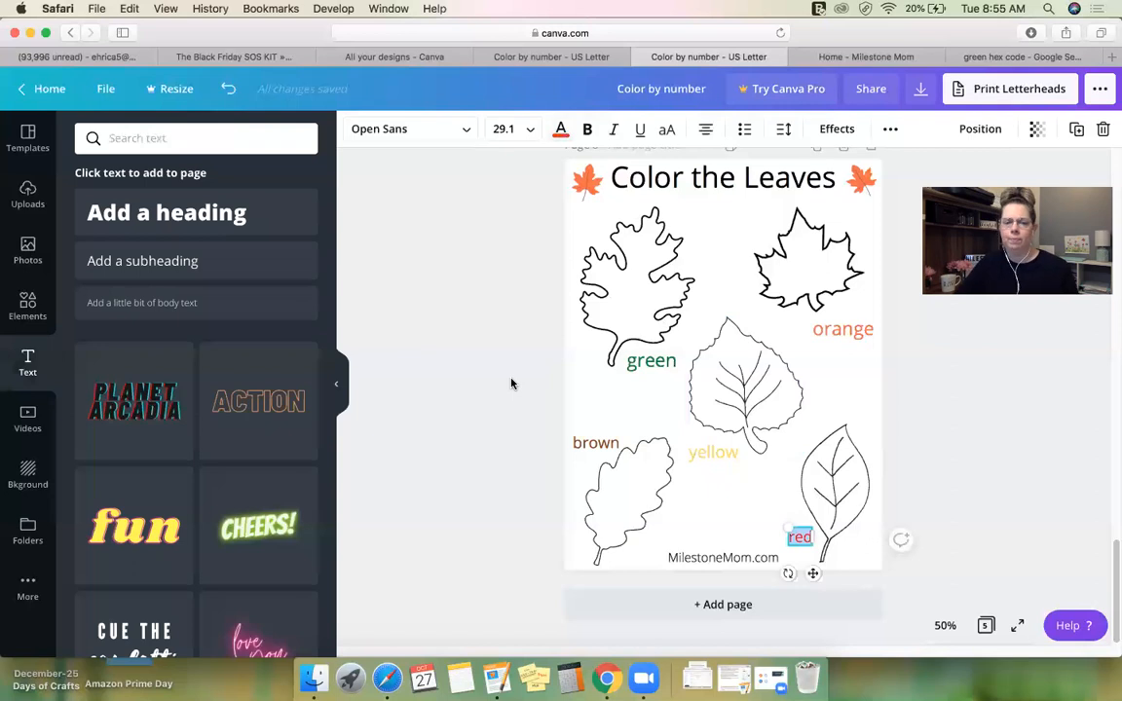
pyautogui.click(482, 345)
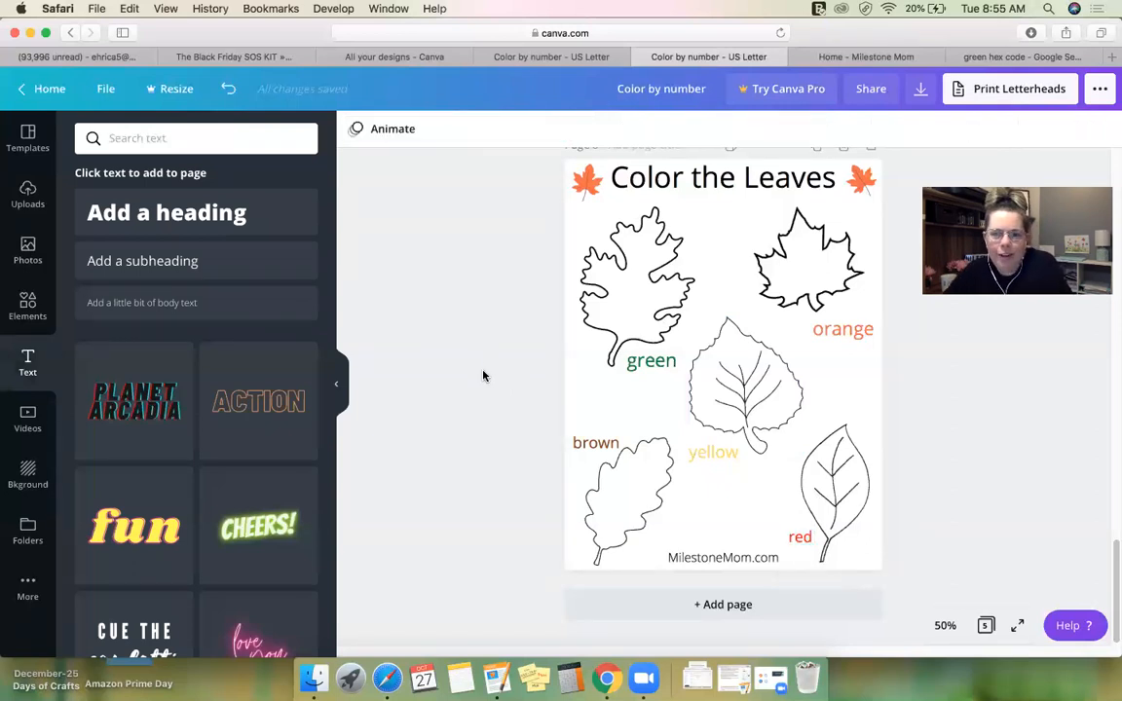
# - Compare the finished page 5 with the page 4 version and the Color By Number printable on page 1
pyautogui.scroll(10, 484, 376)
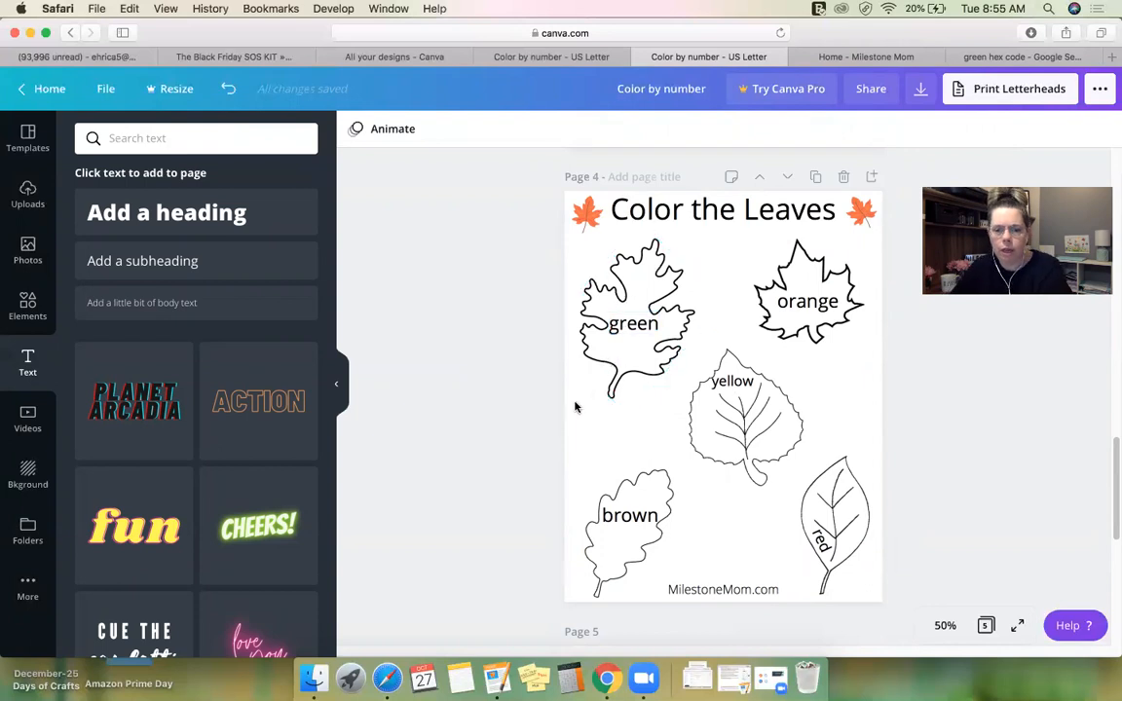
pyautogui.scroll(-10, 574, 407)
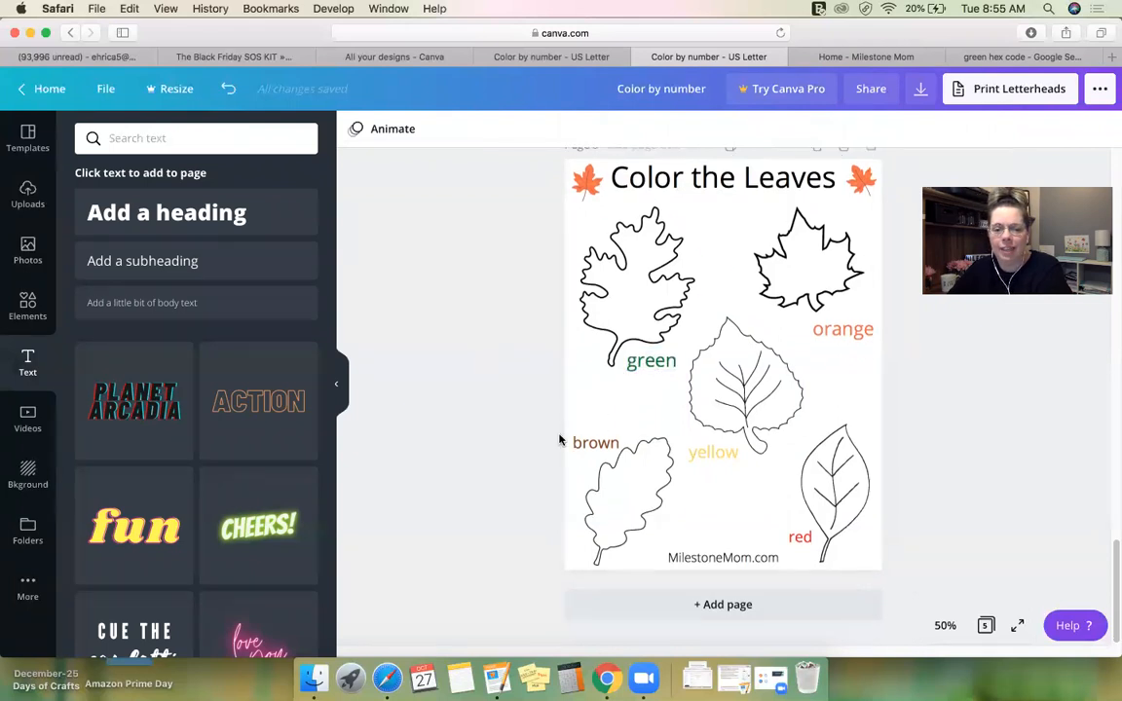
pyautogui.scroll(10, 559, 439)
pyautogui.scroll(15, 559, 439)
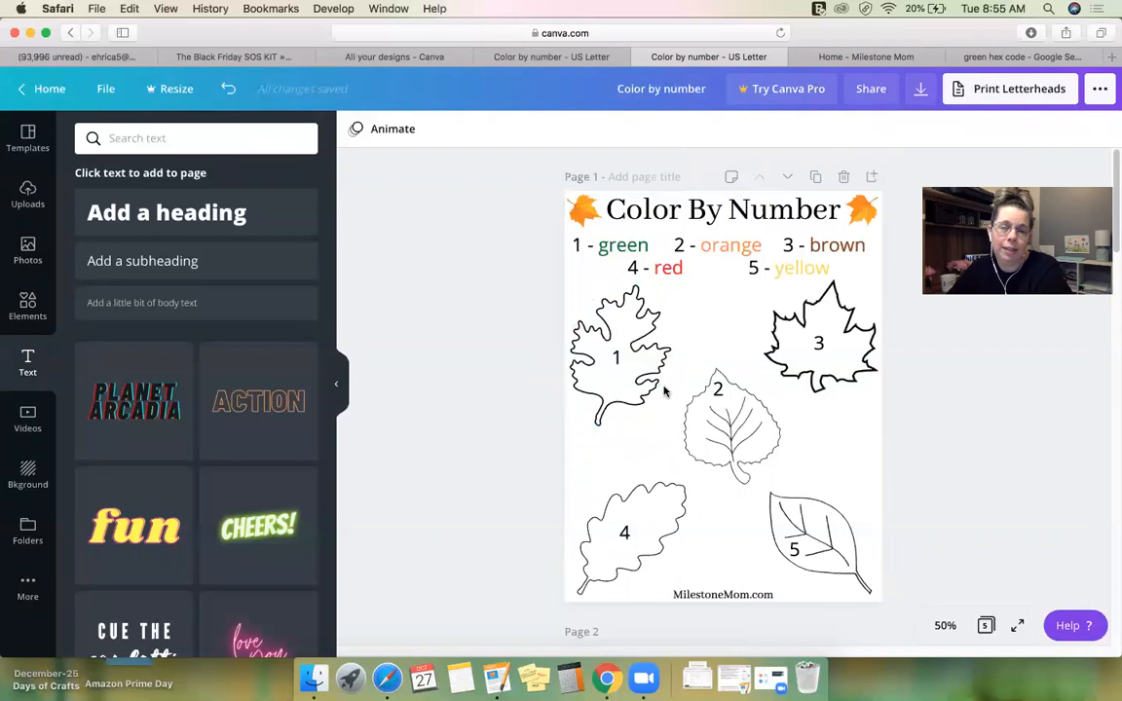
pyautogui.scroll(-15, 665, 391)
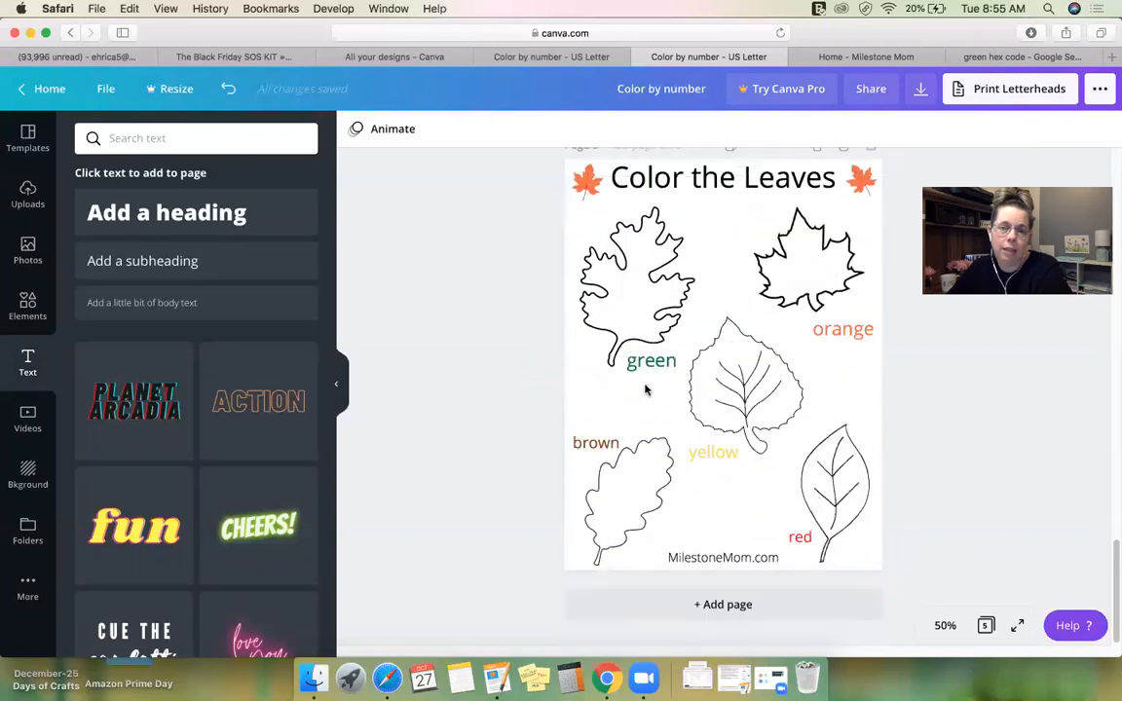
pyautogui.scroll(2, 644, 390)
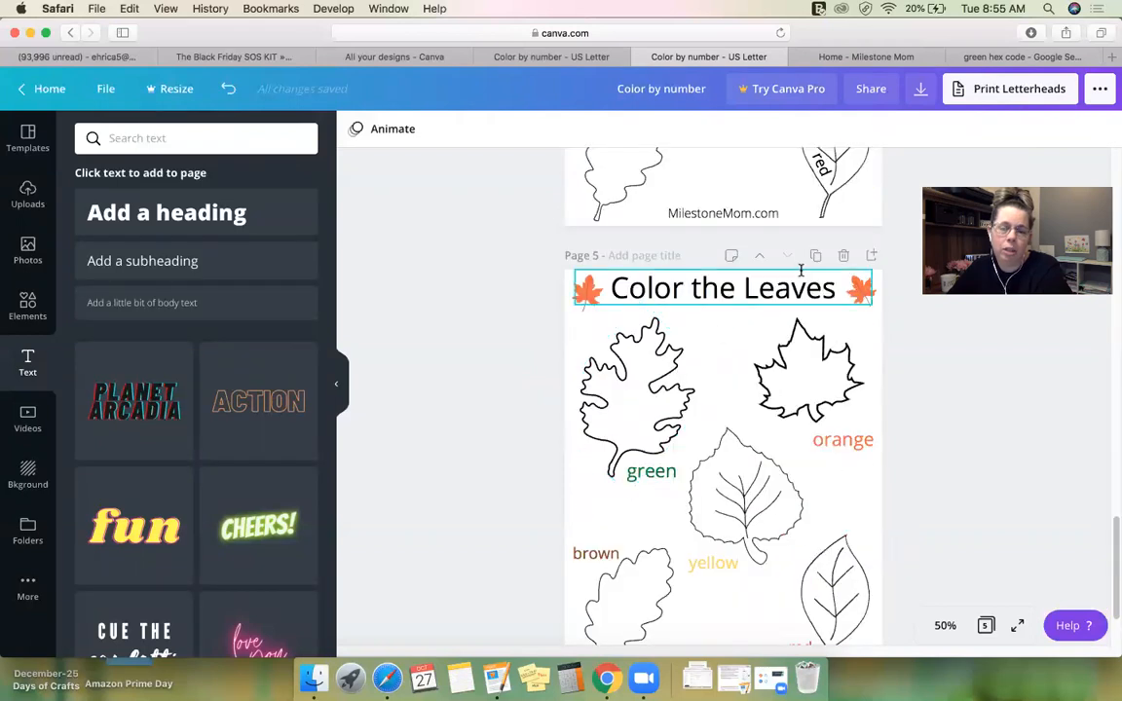
pyautogui.scroll(15, 723, 419)
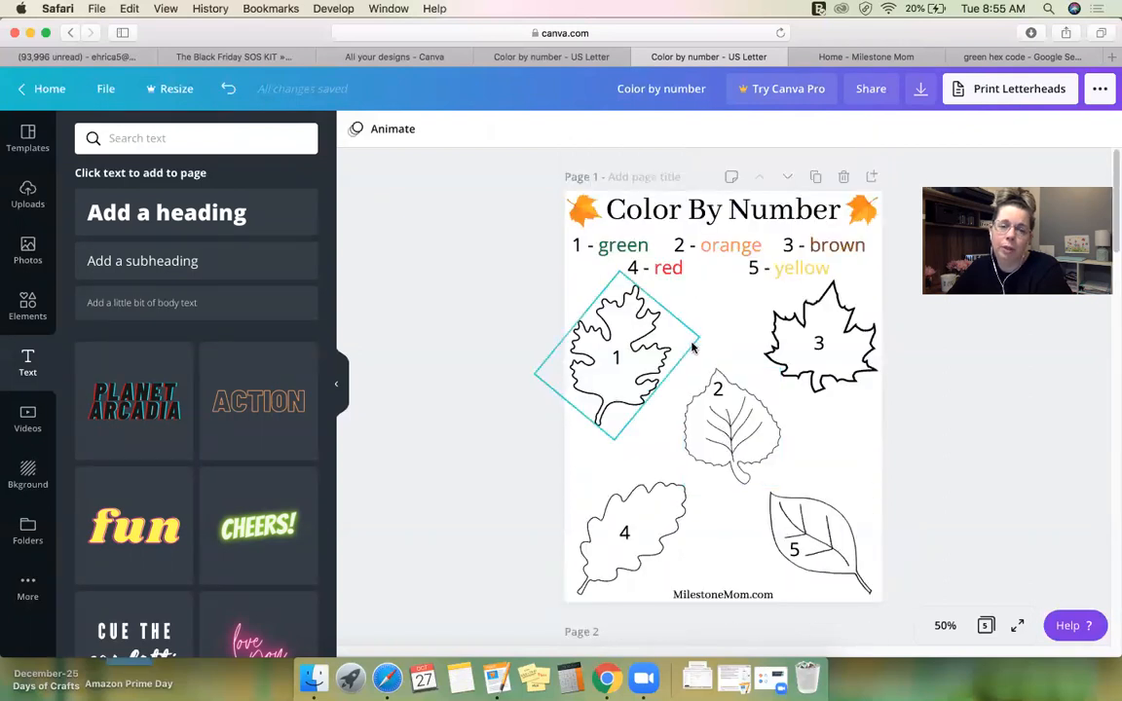
pyautogui.scroll(-15, 669, 413)
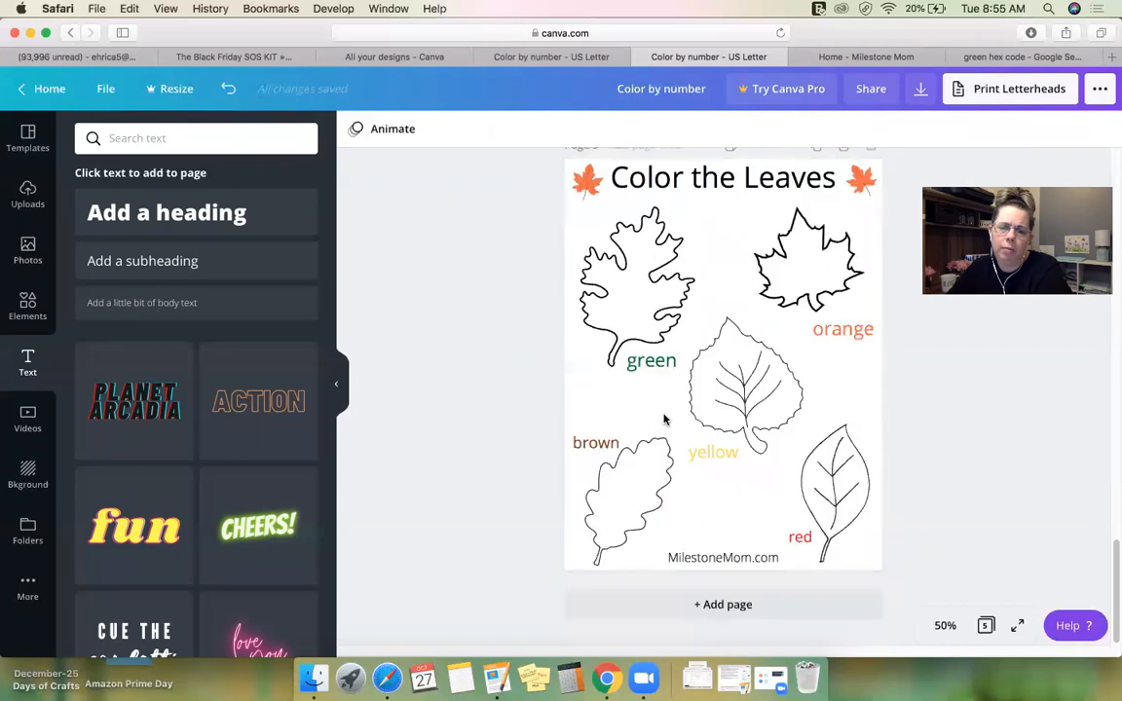
pyautogui.scroll(-2, 733, 506)
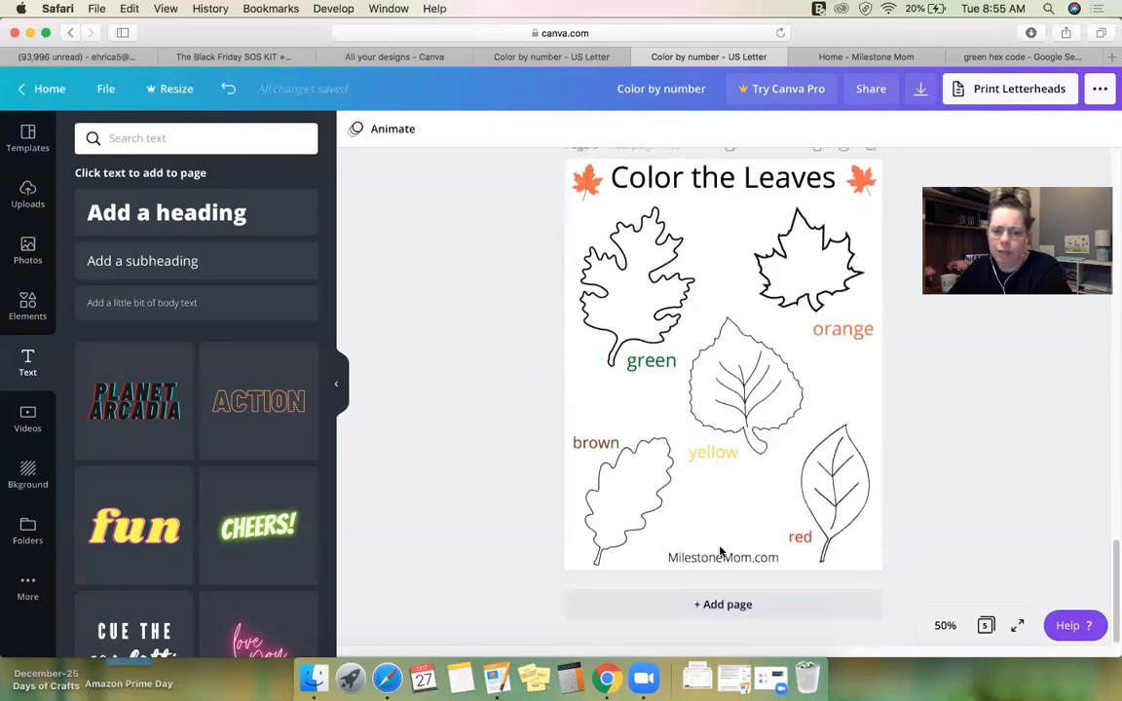
pyautogui.click(728, 605)
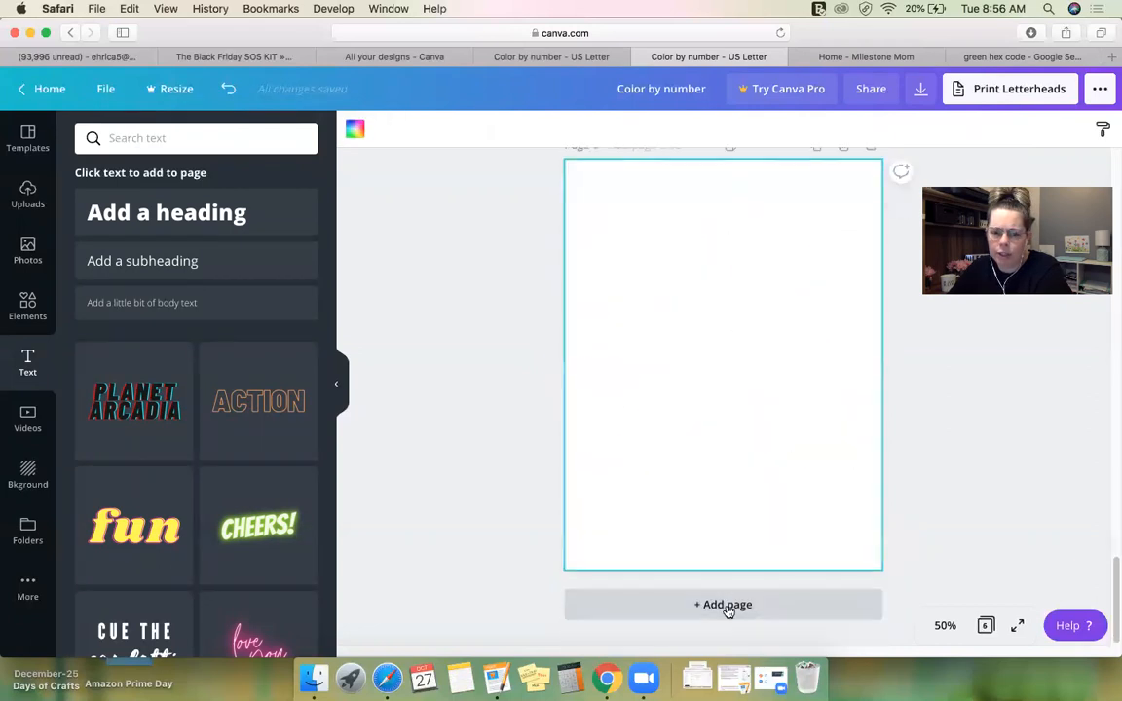
pyautogui.scroll(3, 764, 336)
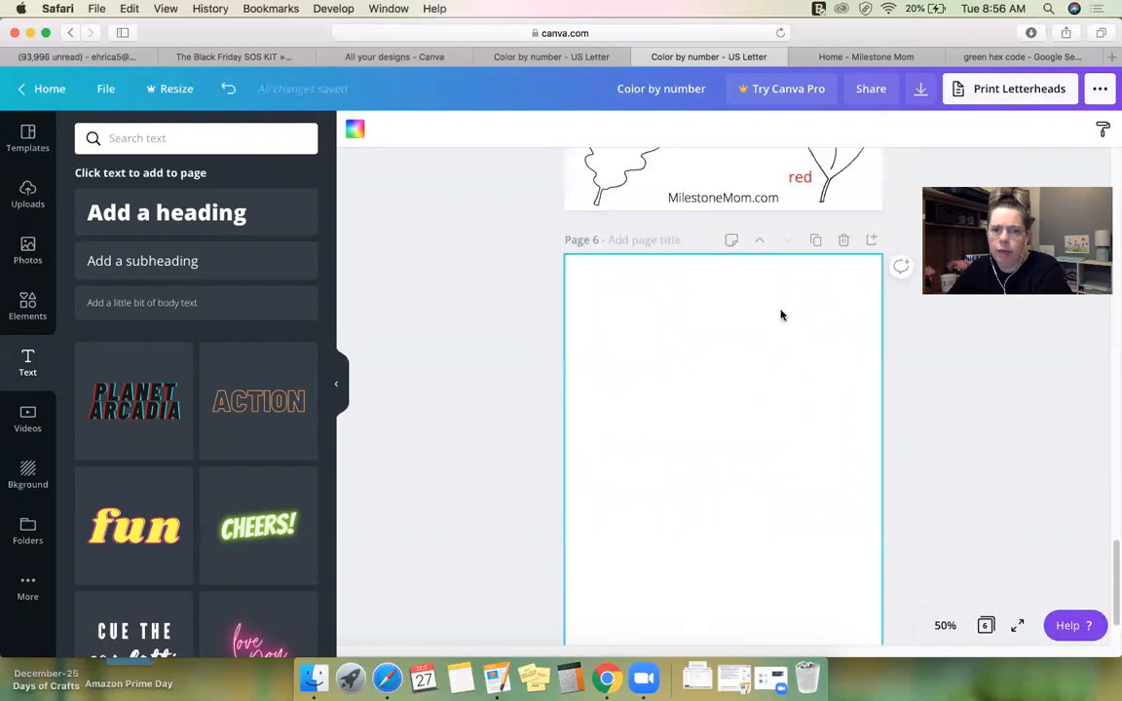
pyautogui.click(843, 242)
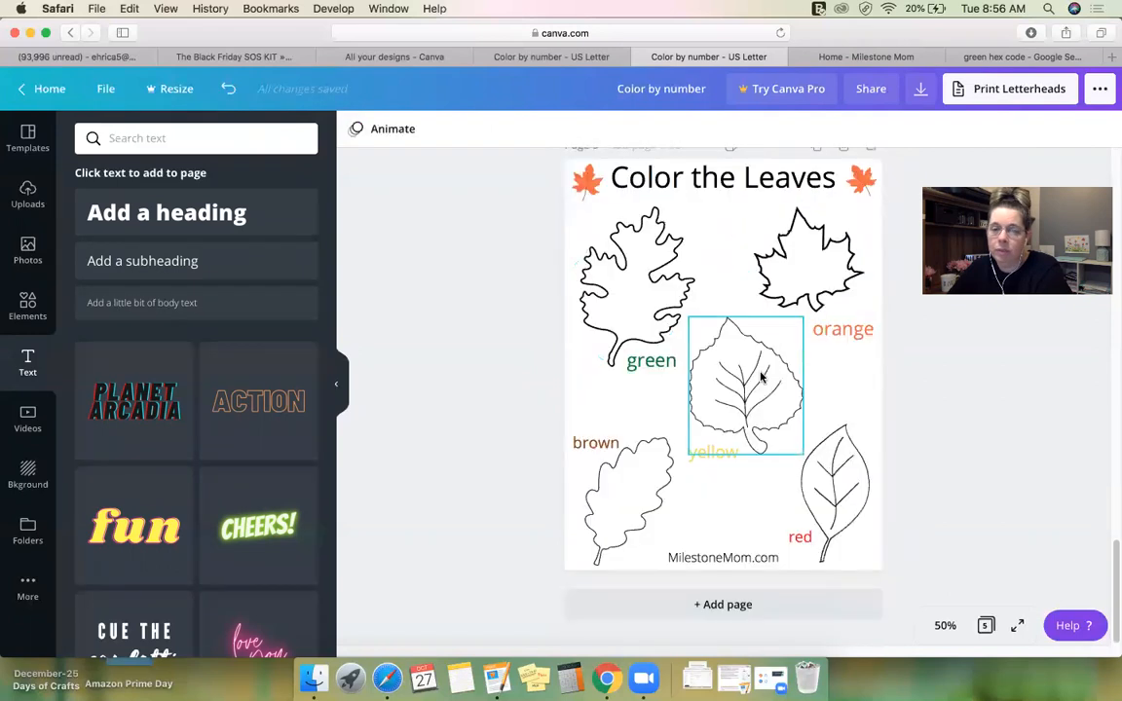
pyautogui.scroll(5, 759, 380)
pyautogui.scroll(-5, 732, 404)
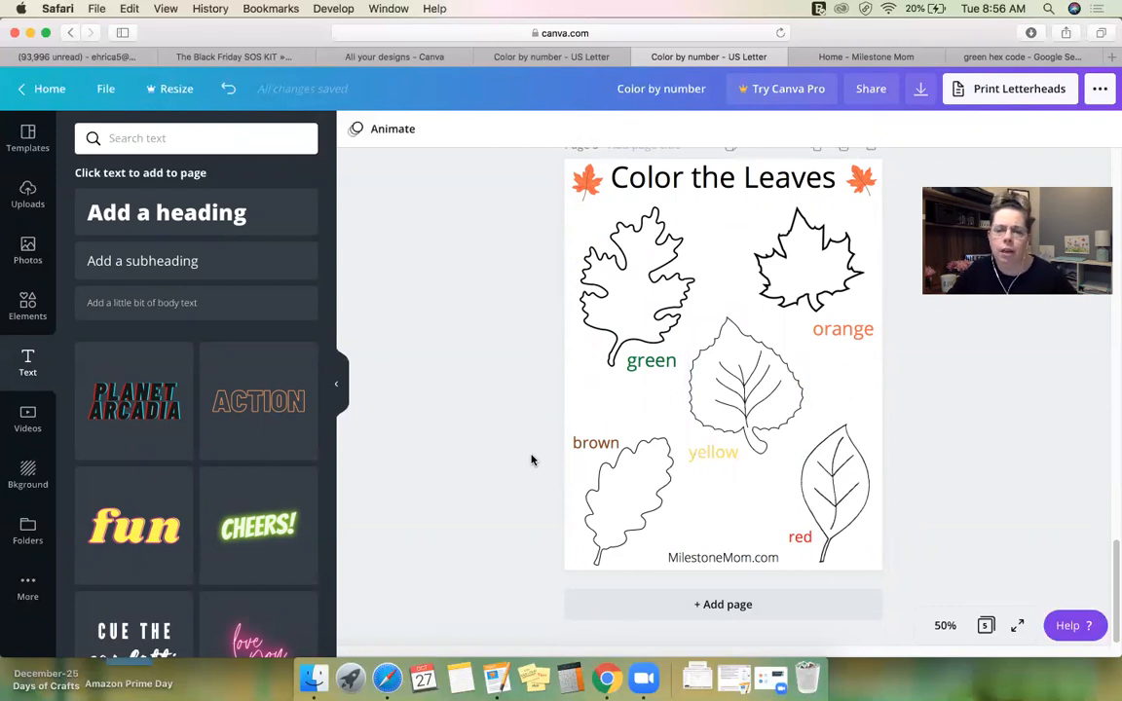
pyautogui.scroll(8, 532, 460)
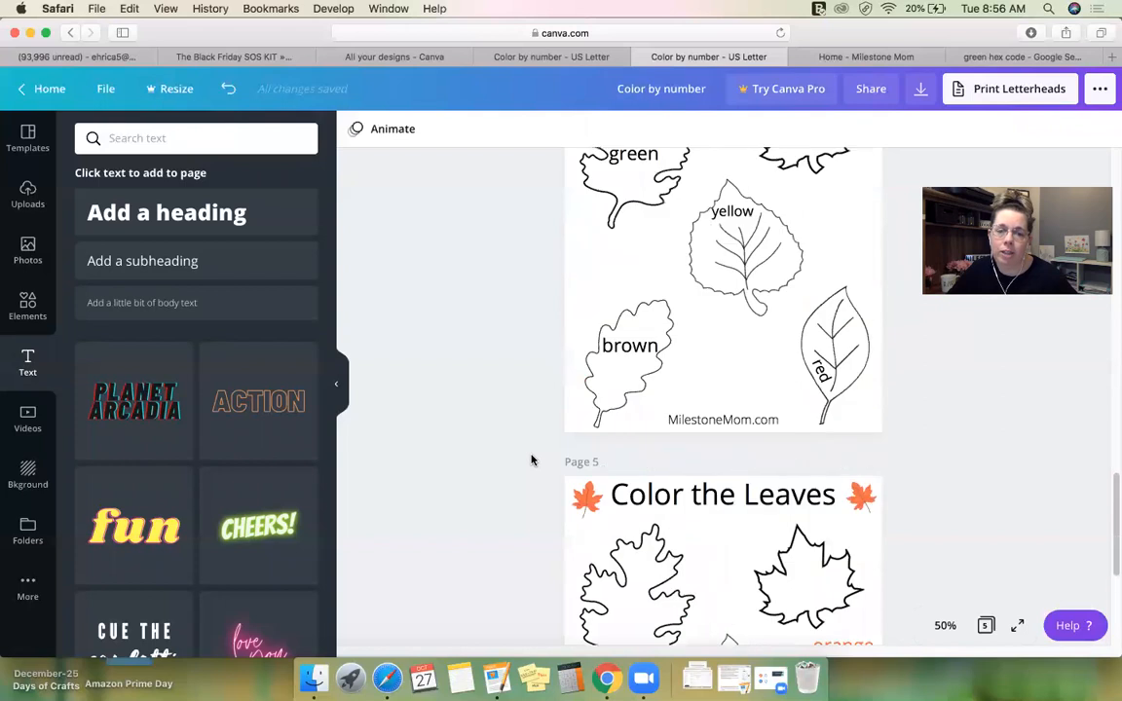
# - Review all five leaf printables, from the Color By Number sheet on page 1 through the Color the Leaves version on page 5
pyautogui.scroll(3, 532, 459)
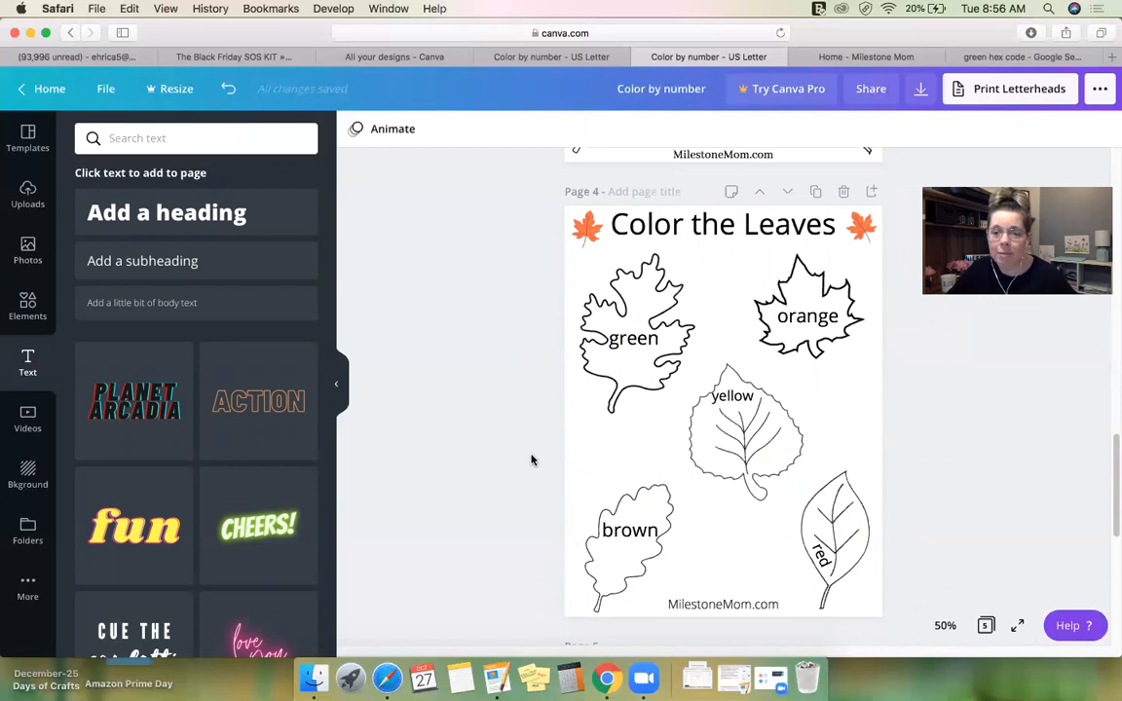
pyautogui.scroll(2, 532, 459)
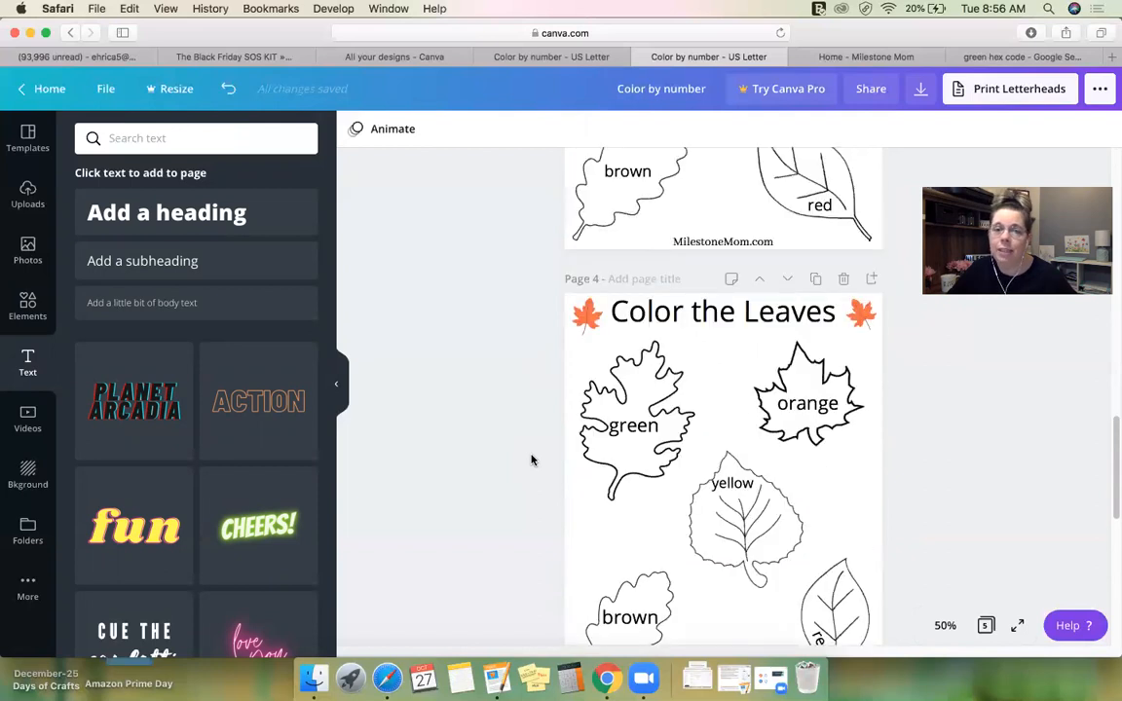
pyautogui.scroll(20, 532, 460)
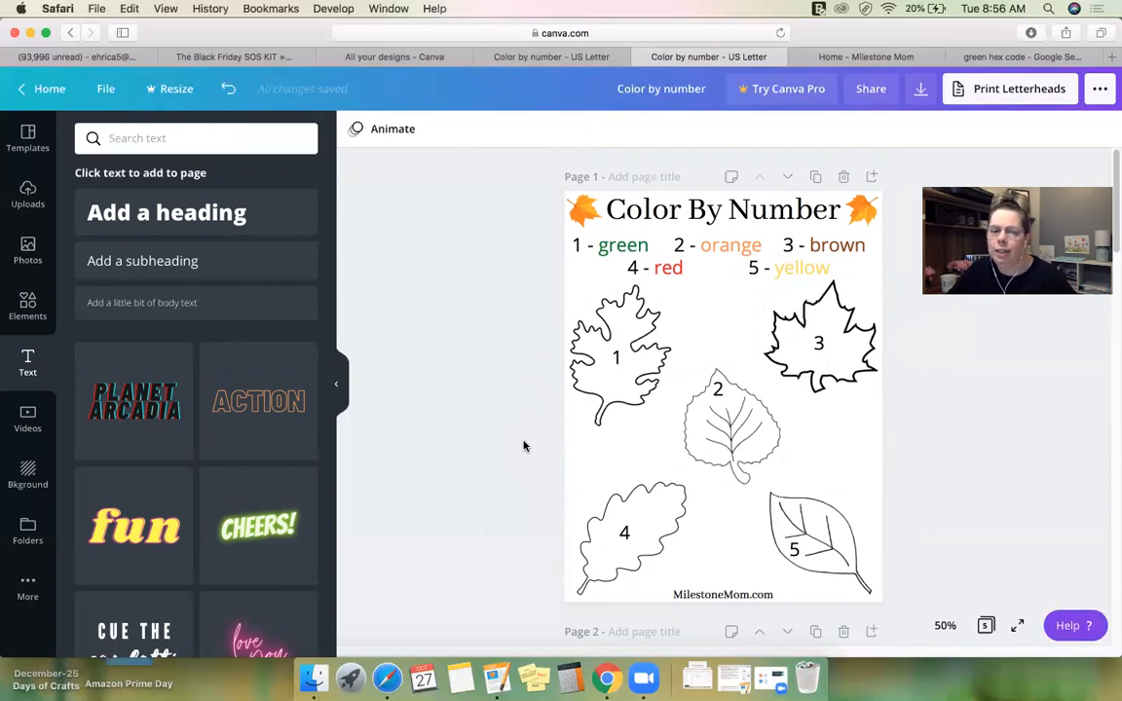
pyautogui.scroll(-5, 523, 446)
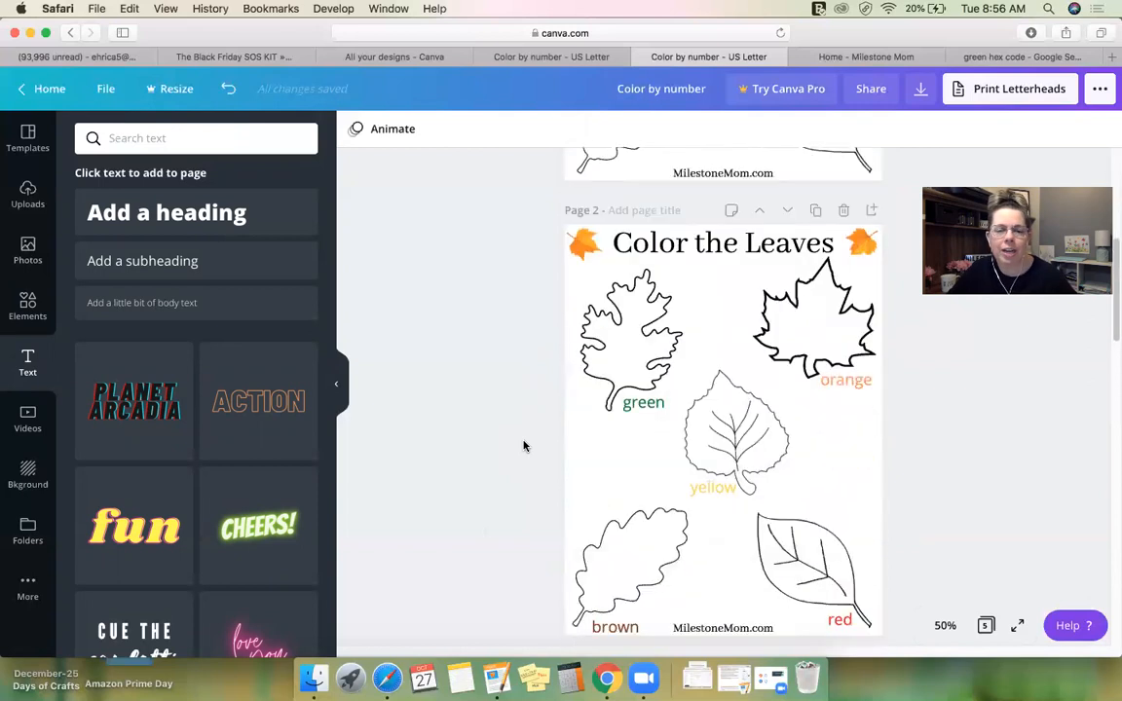
pyautogui.scroll(-1, 523, 446)
pyautogui.scroll(-10, 523, 446)
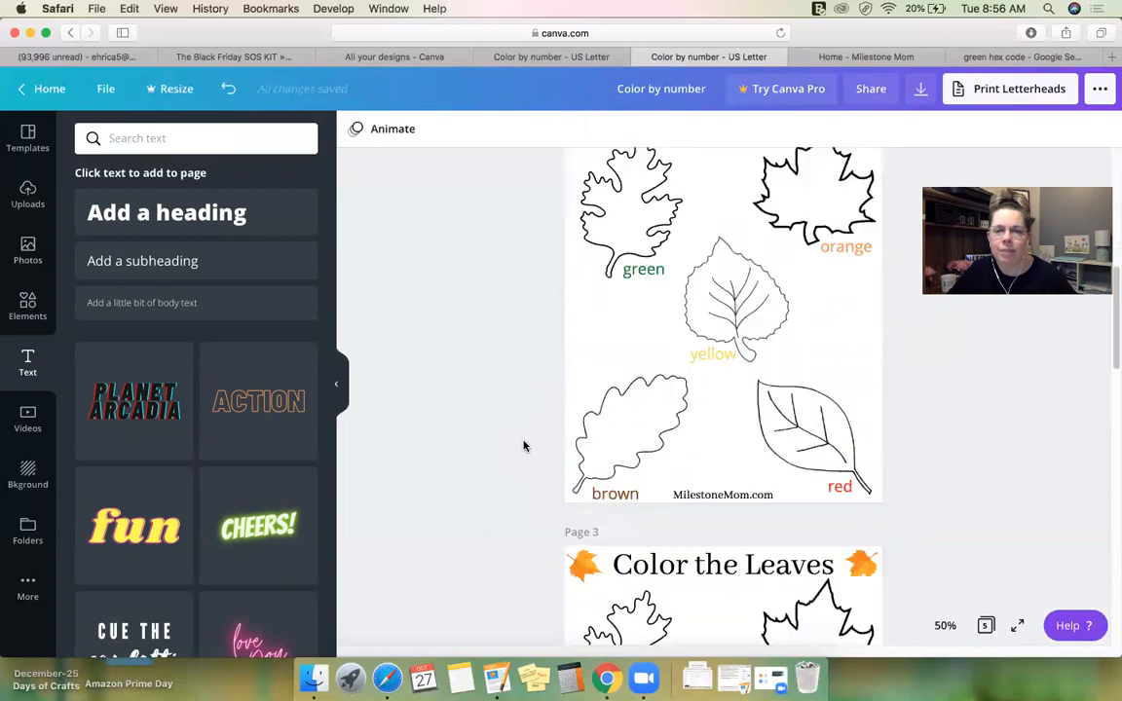
pyautogui.scroll(-3, 523, 446)
pyautogui.scroll(-4, 523, 446)
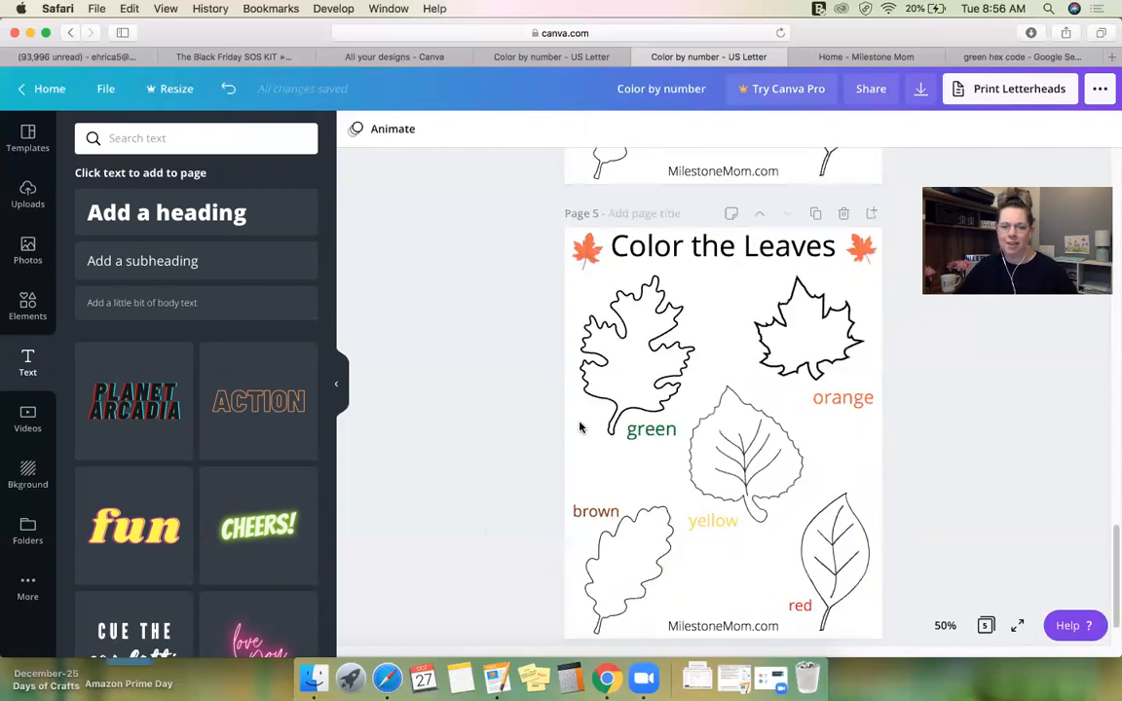